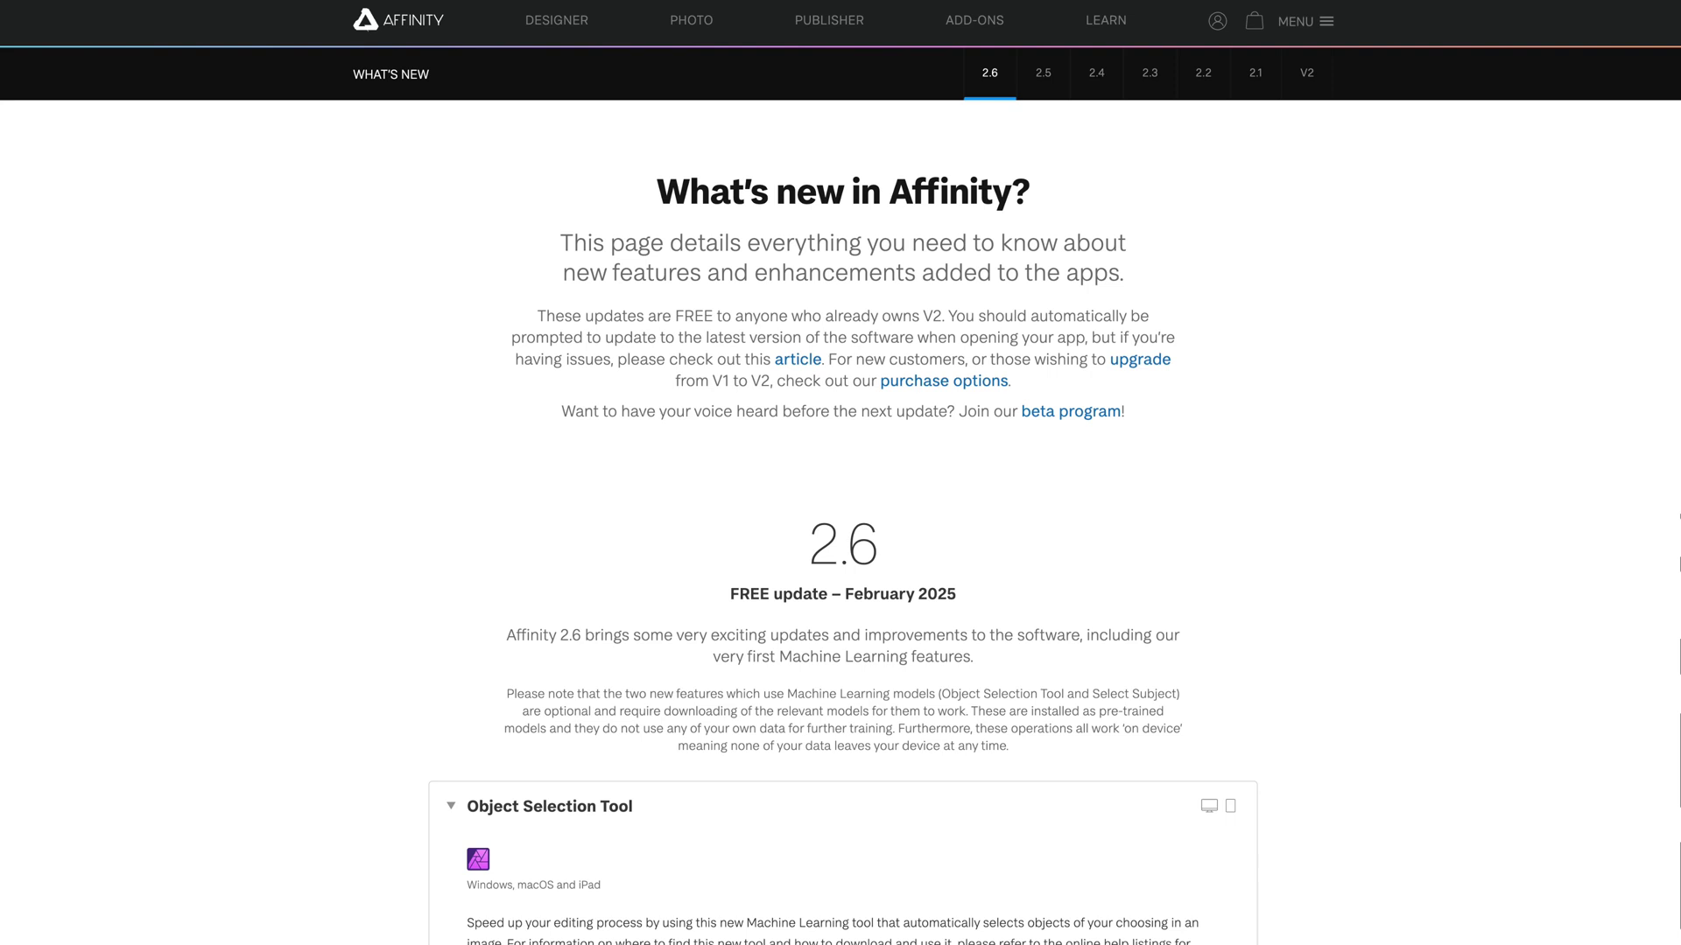
Read the Affinity 2.6 release notes covering the Object Selection Tool and Select Subject features.
scroll(840, 472, down, 2)
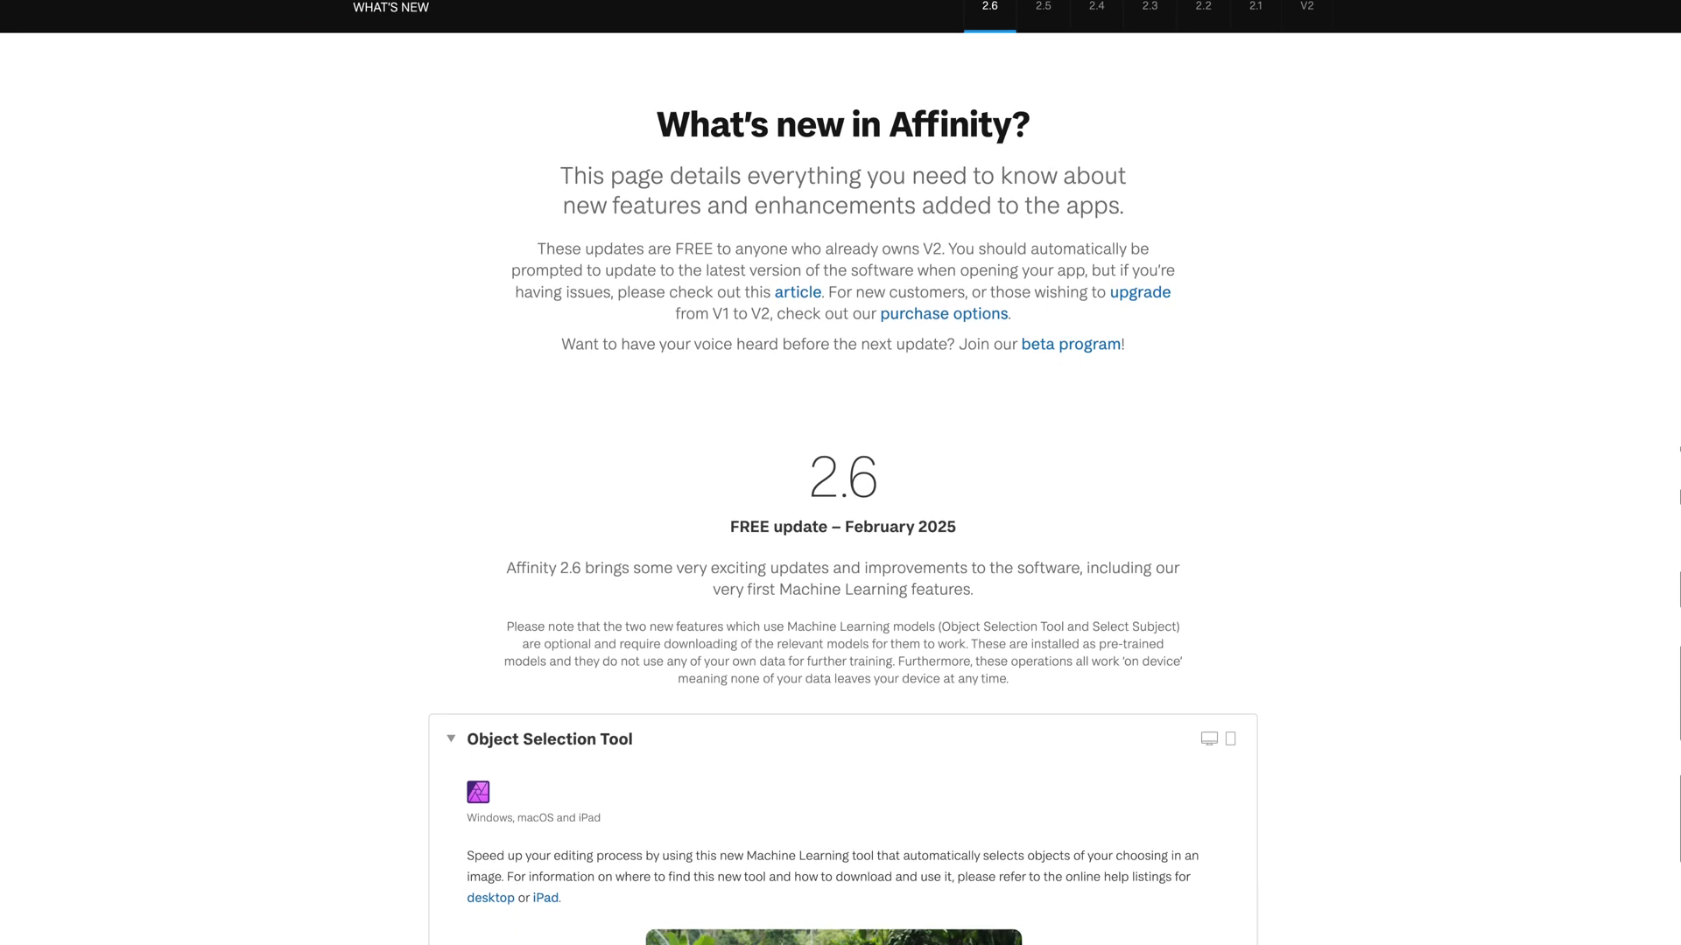
scroll(840, 473, down, 5)
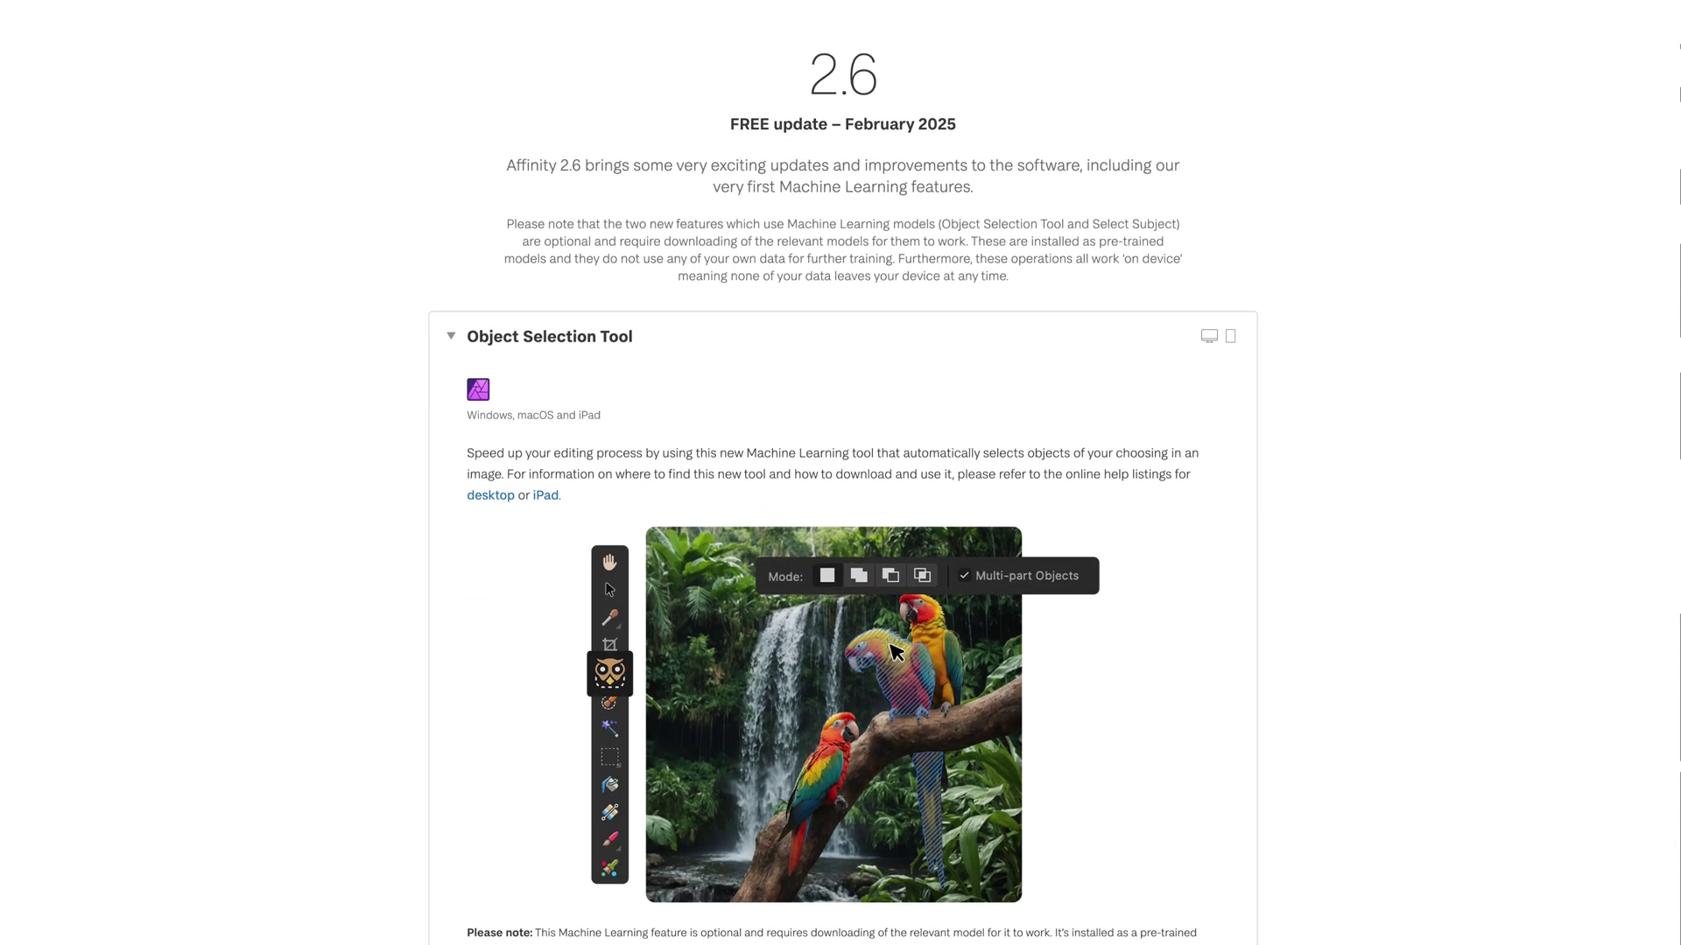
scroll(840, 472, down, 6)
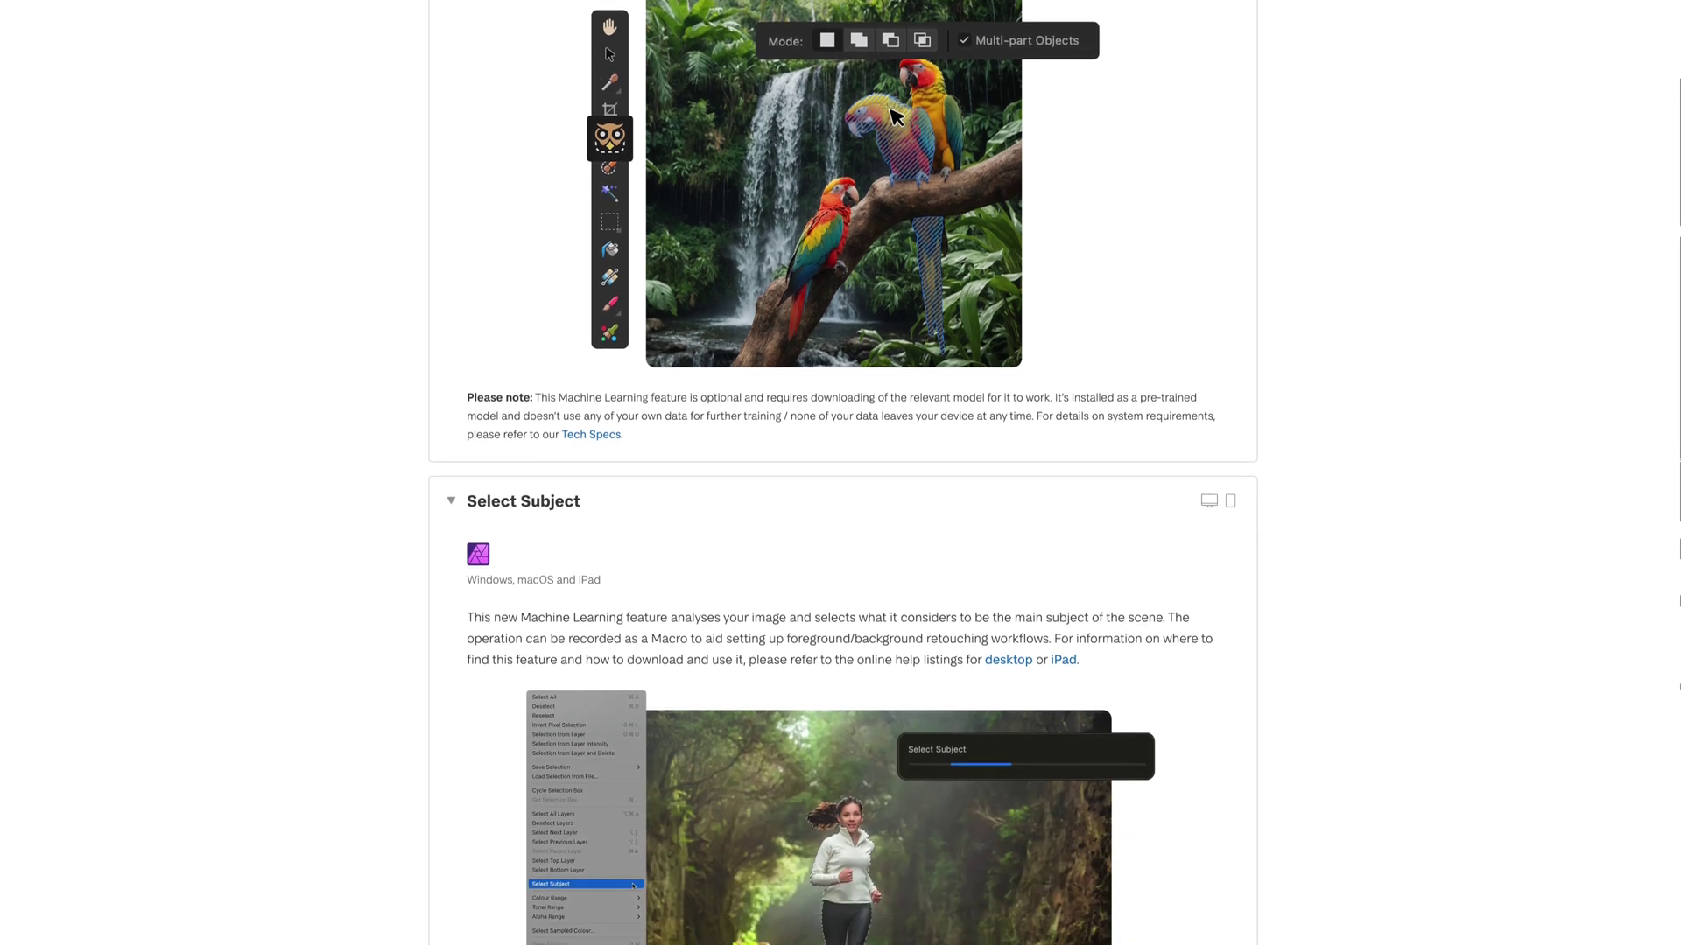
scroll(840, 473, down, 4)
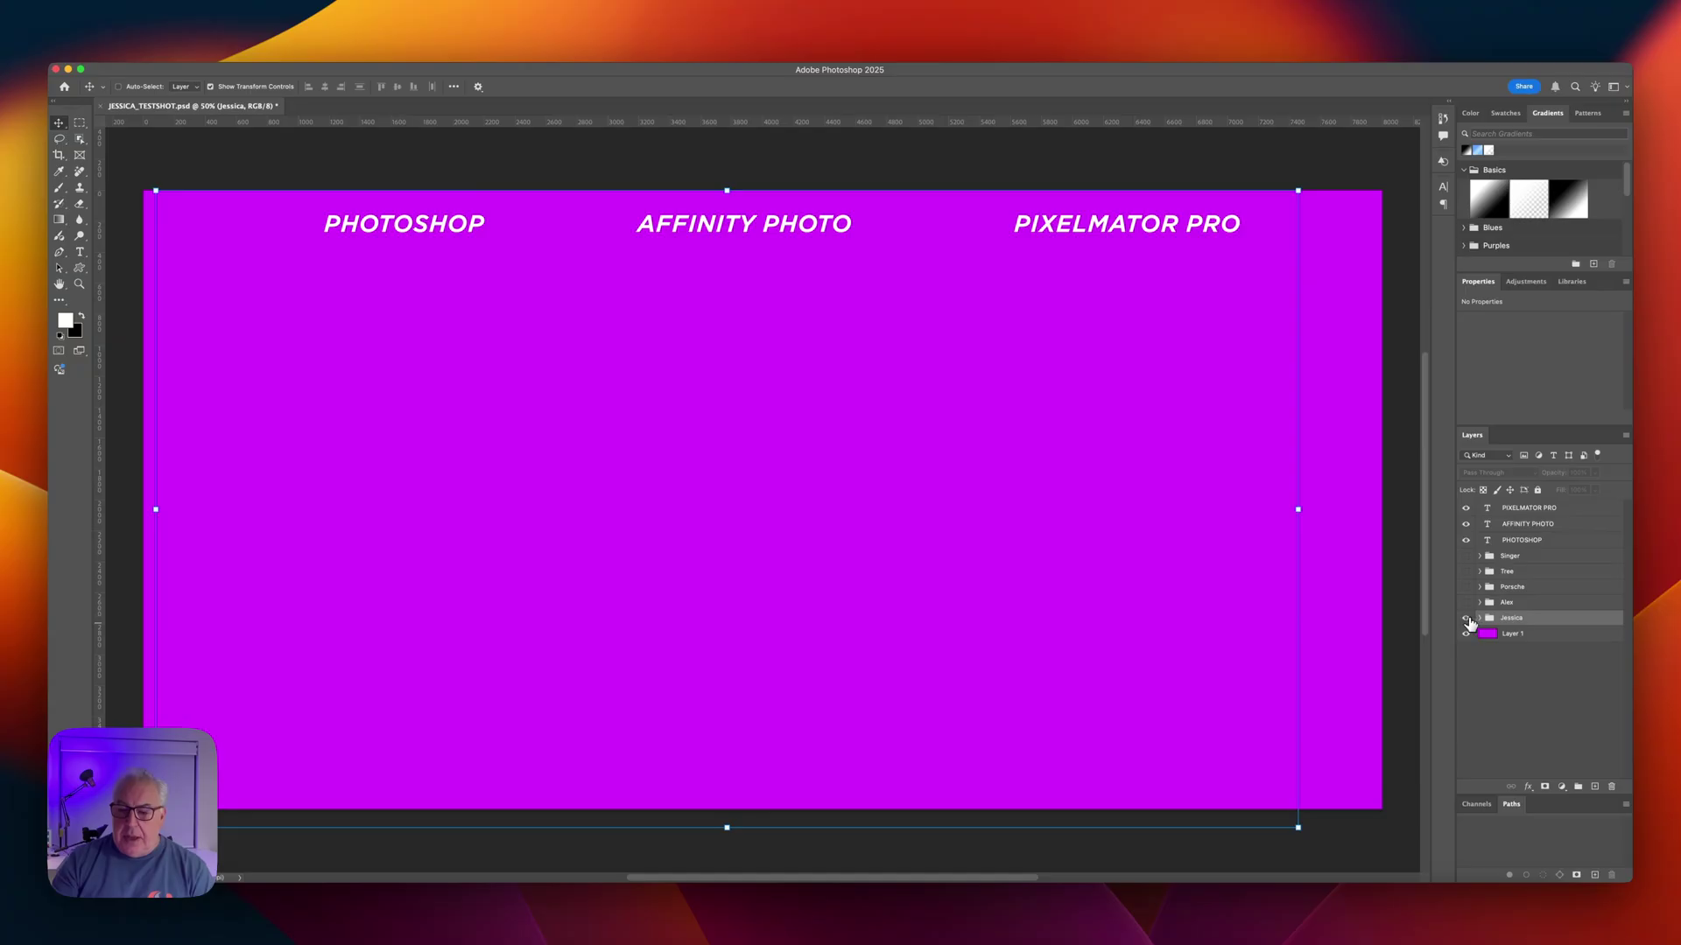
Show and expand the lowest layer group, hide its PM, Affinity and PS cutouts, and display only the original unsplash photo.
click(1467, 618)
click(1480, 618)
click(1506, 682)
click(1466, 666)
click(1466, 682)
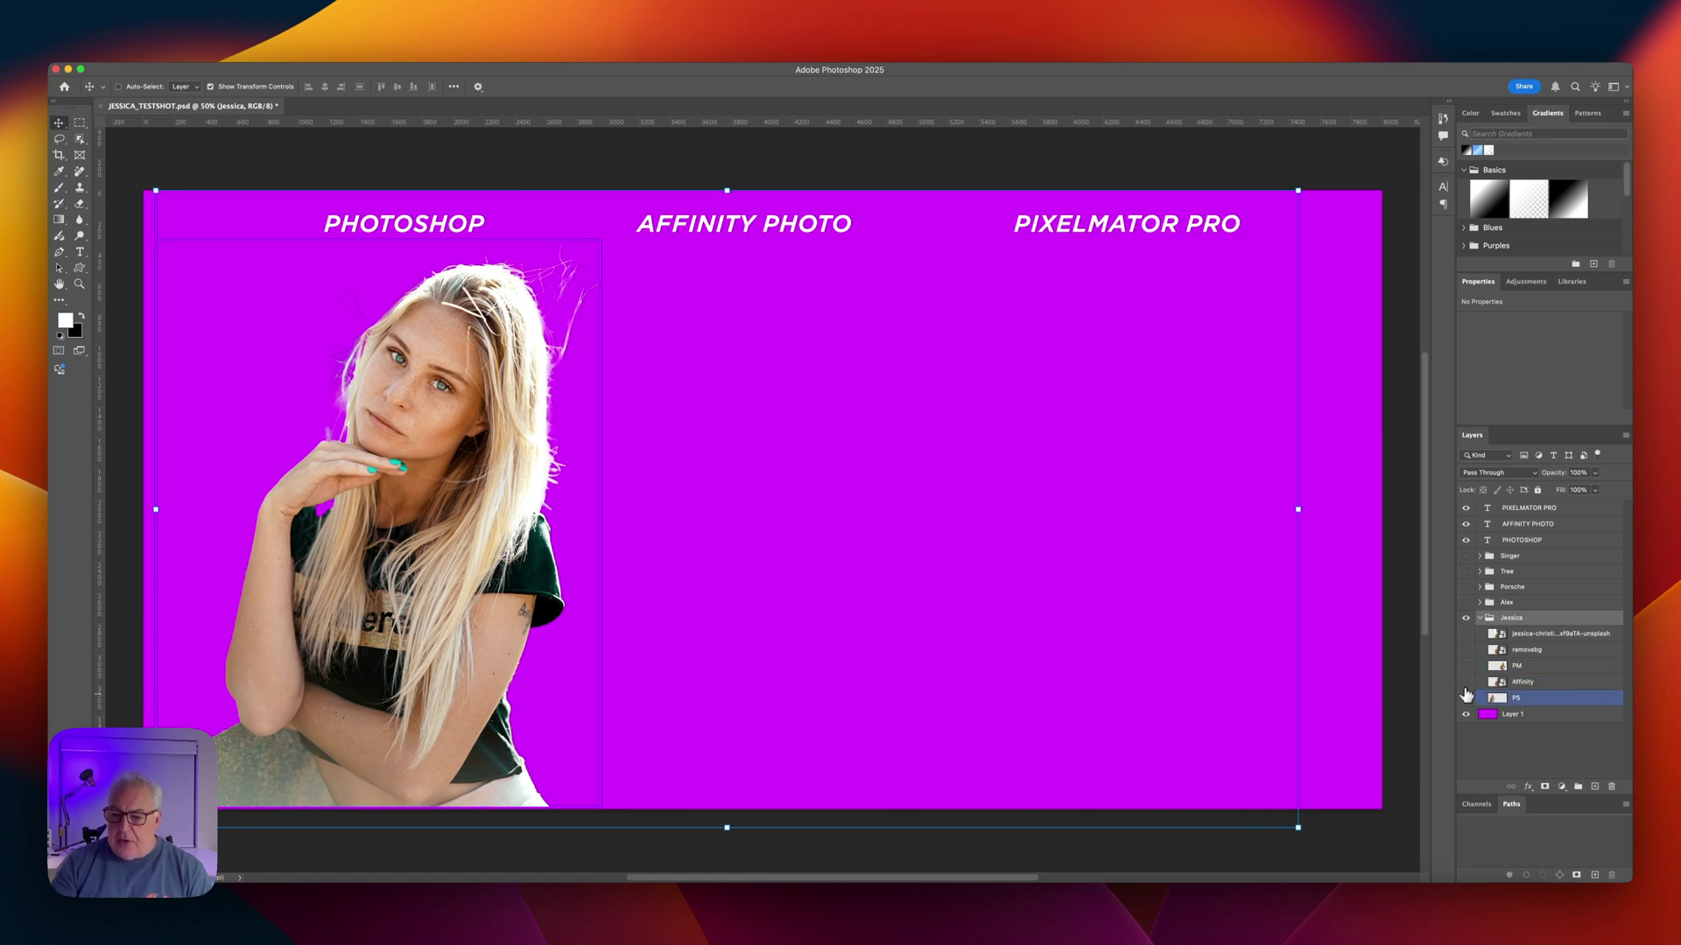
click(1466, 698)
click(1466, 649)
click(1466, 650)
click(1467, 636)
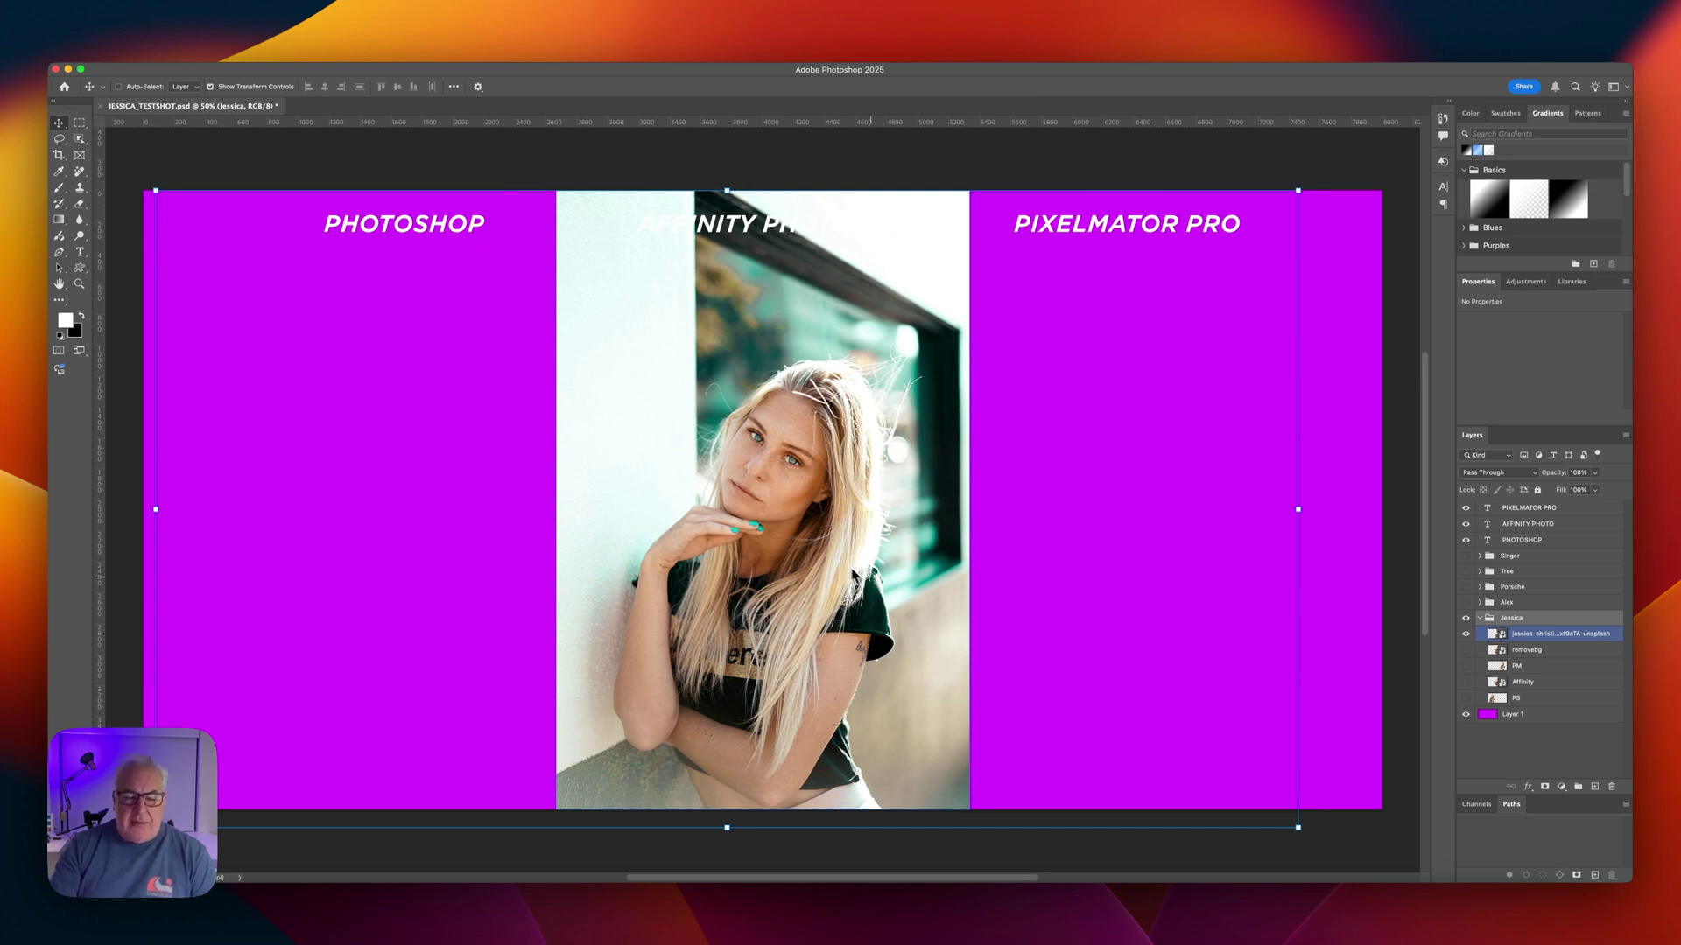
Hide the original blonde portrait and show the PM, Affinity and PS cutout layers over the magenta background.
click(1466, 634)
click(1466, 665)
click(1466, 682)
click(1466, 697)
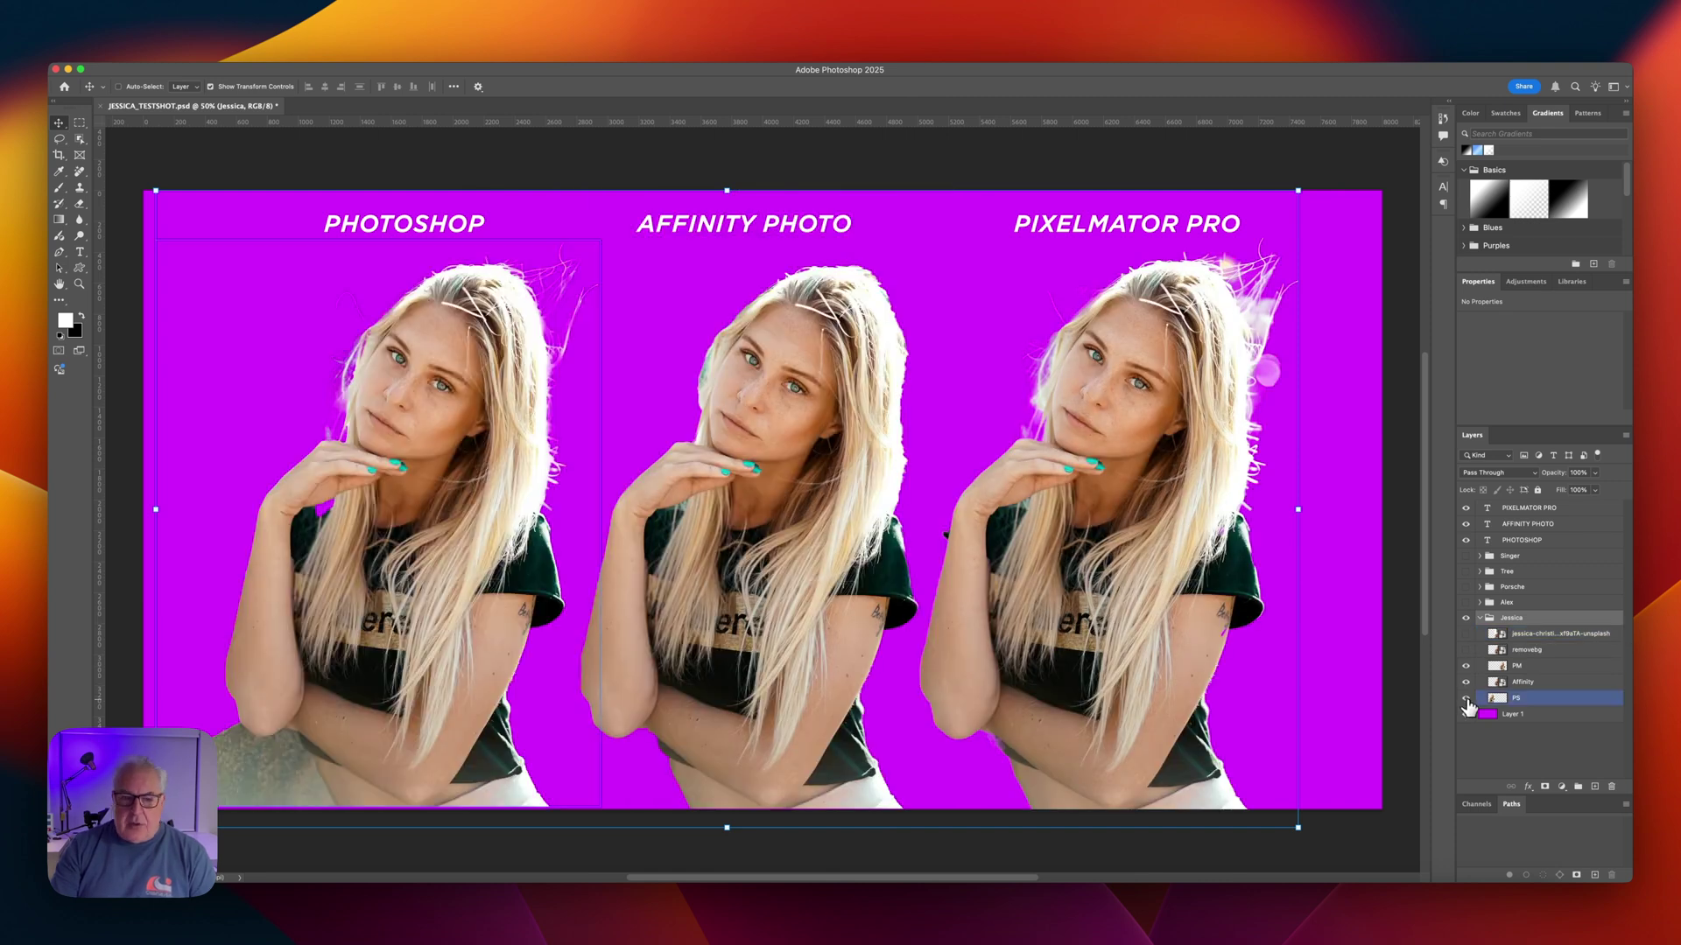
click(1523, 714)
Compare the hair edges of the blonde woman in the Pixelmator Pro, Affinity Photo and Photoshop cutouts.
super+click(1188, 358)
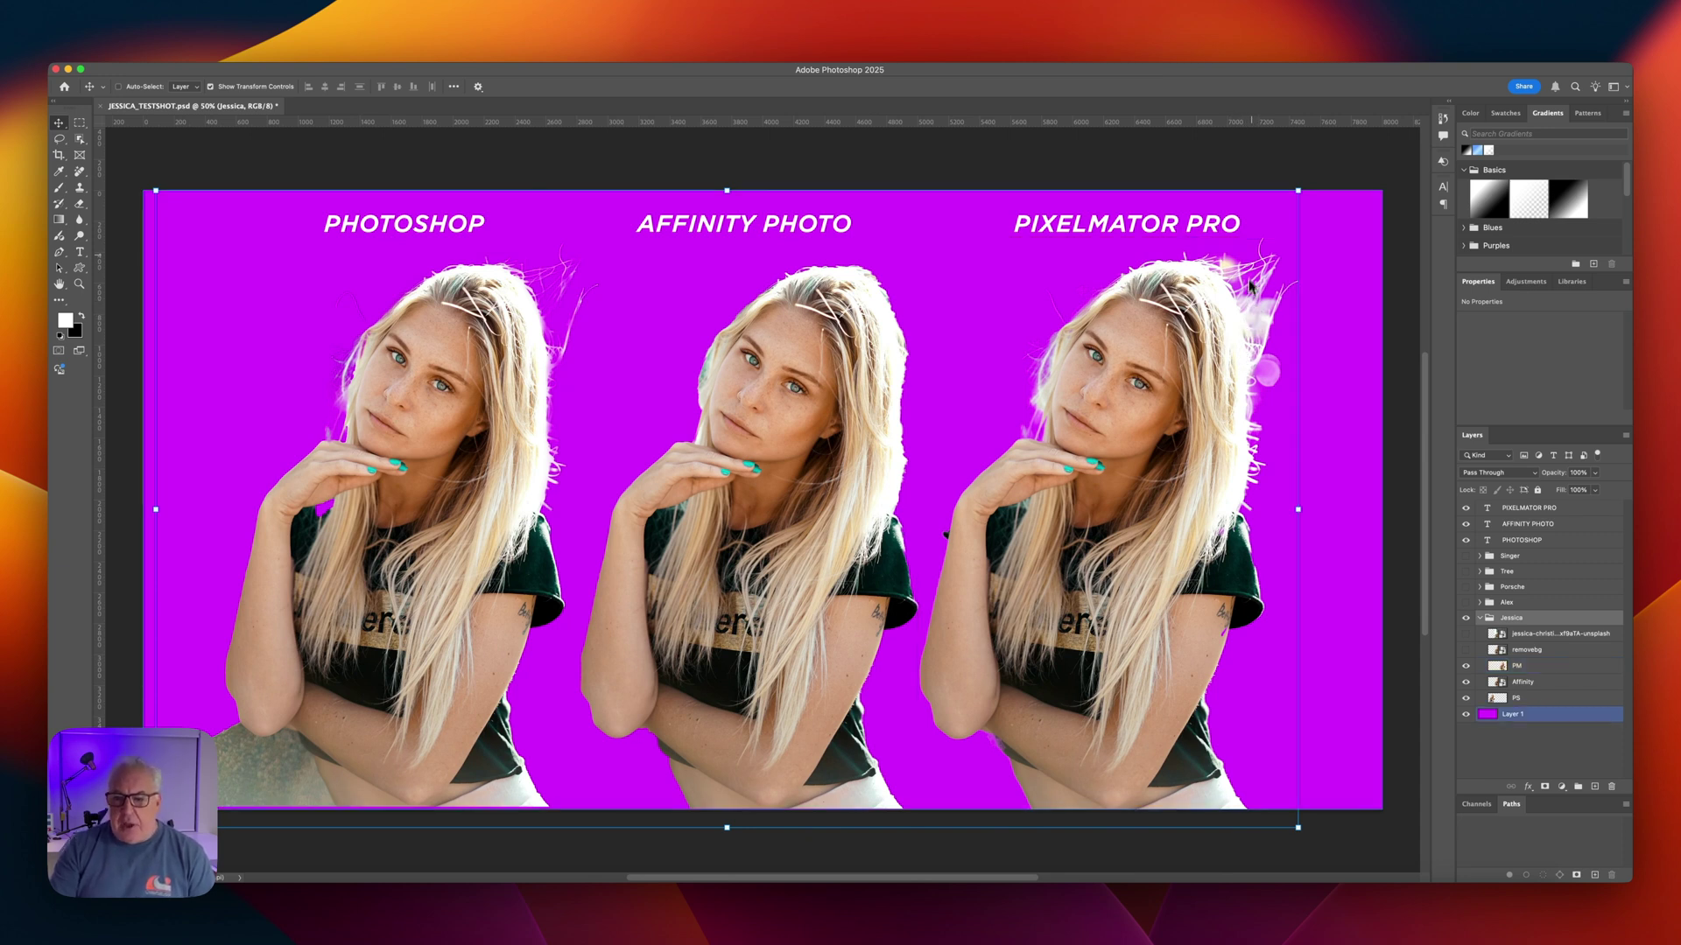
super+click(1283, 275)
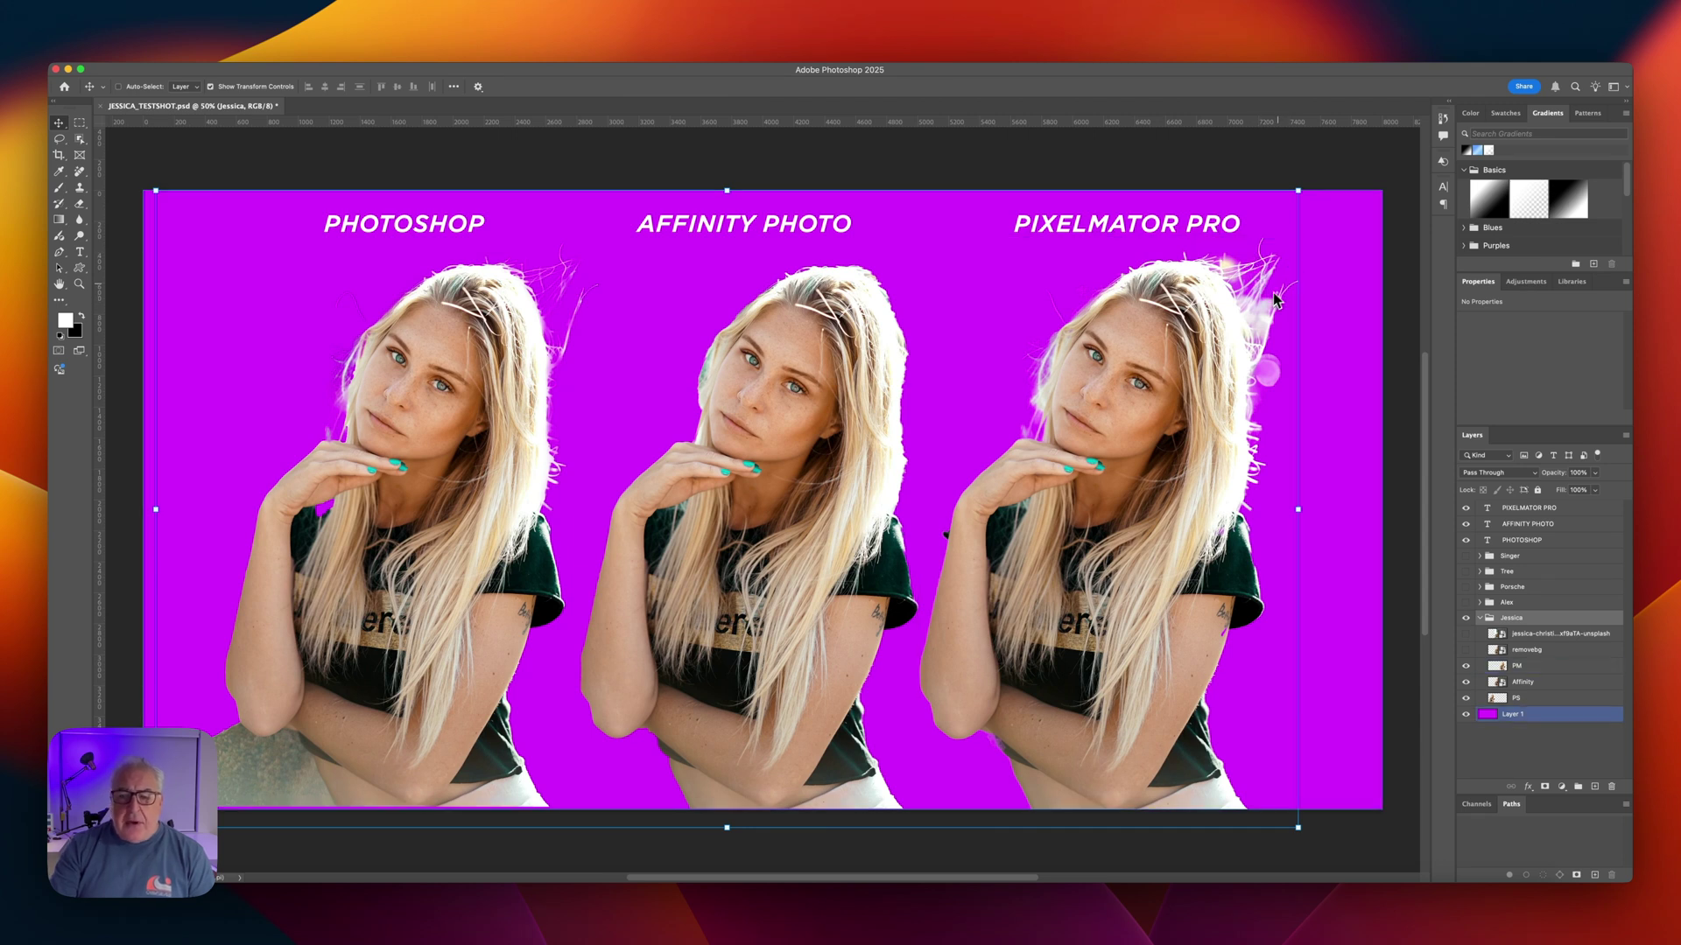
super+click(1272, 297)
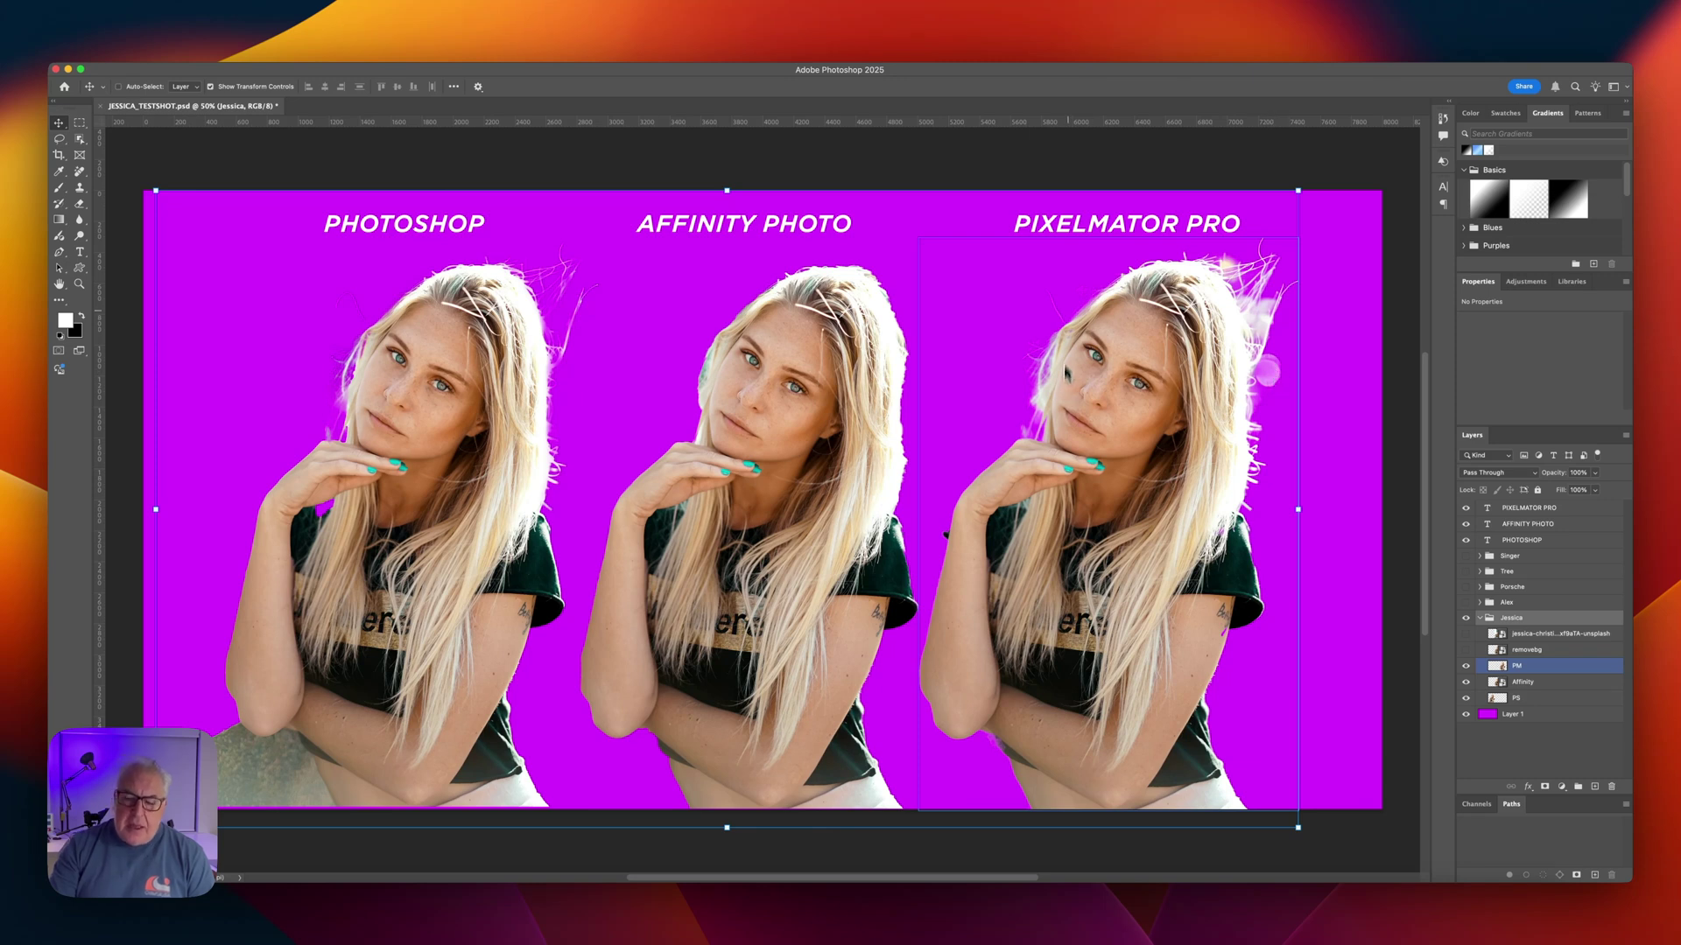
super+click(880, 392)
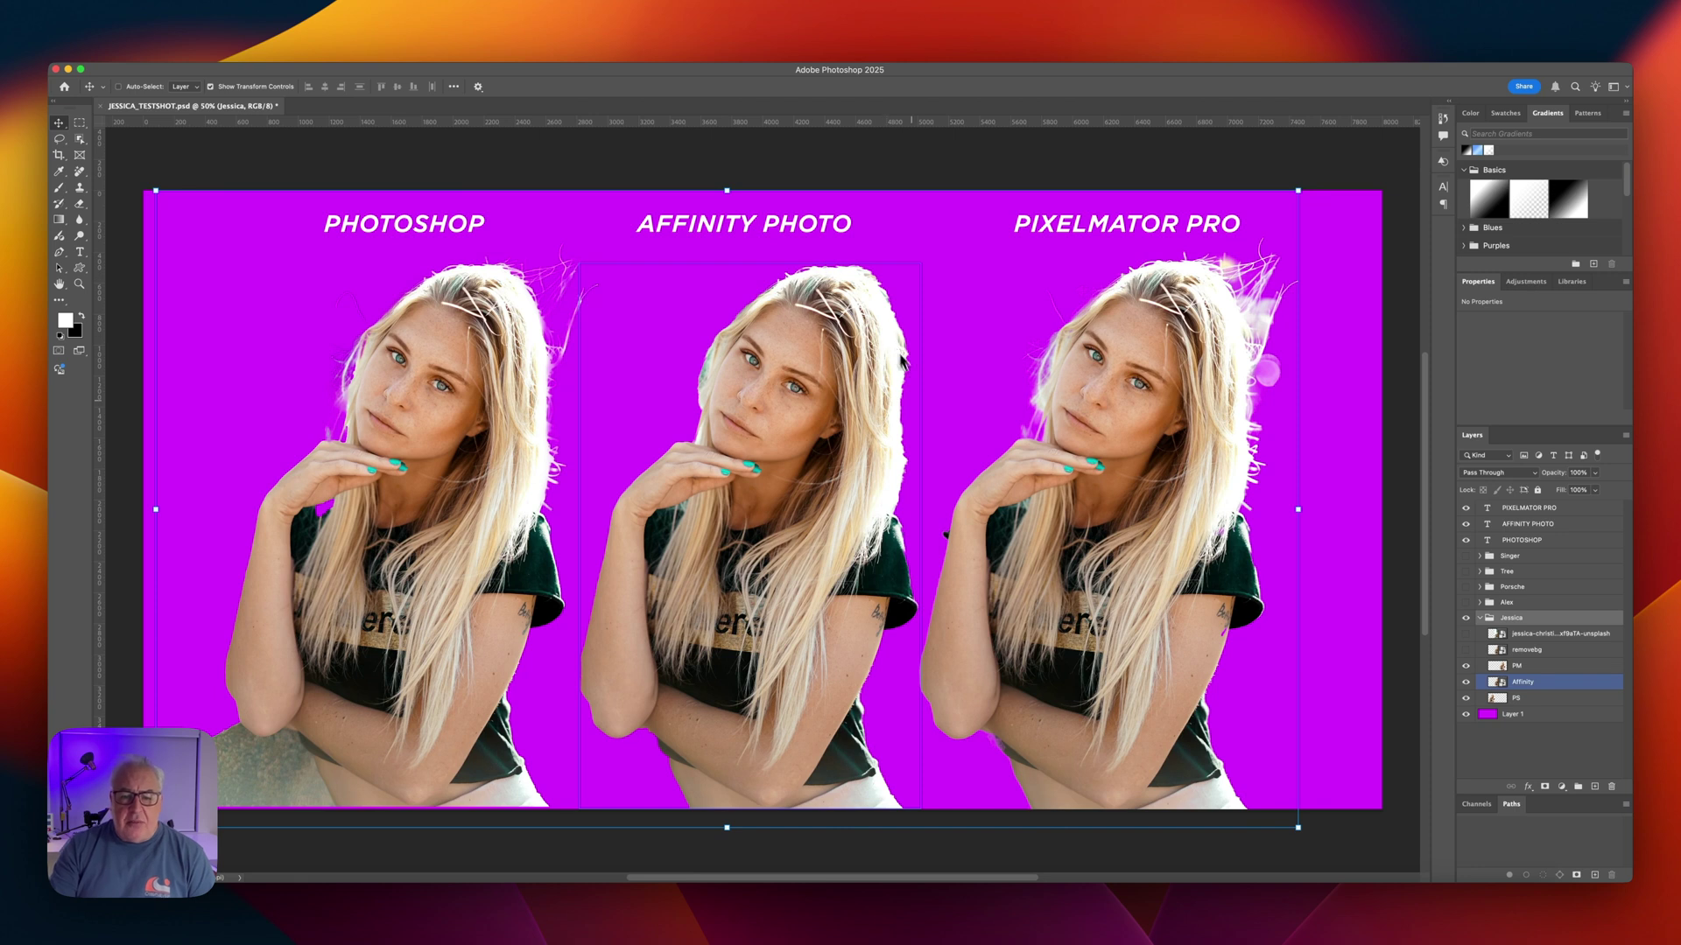
super+click(740, 332)
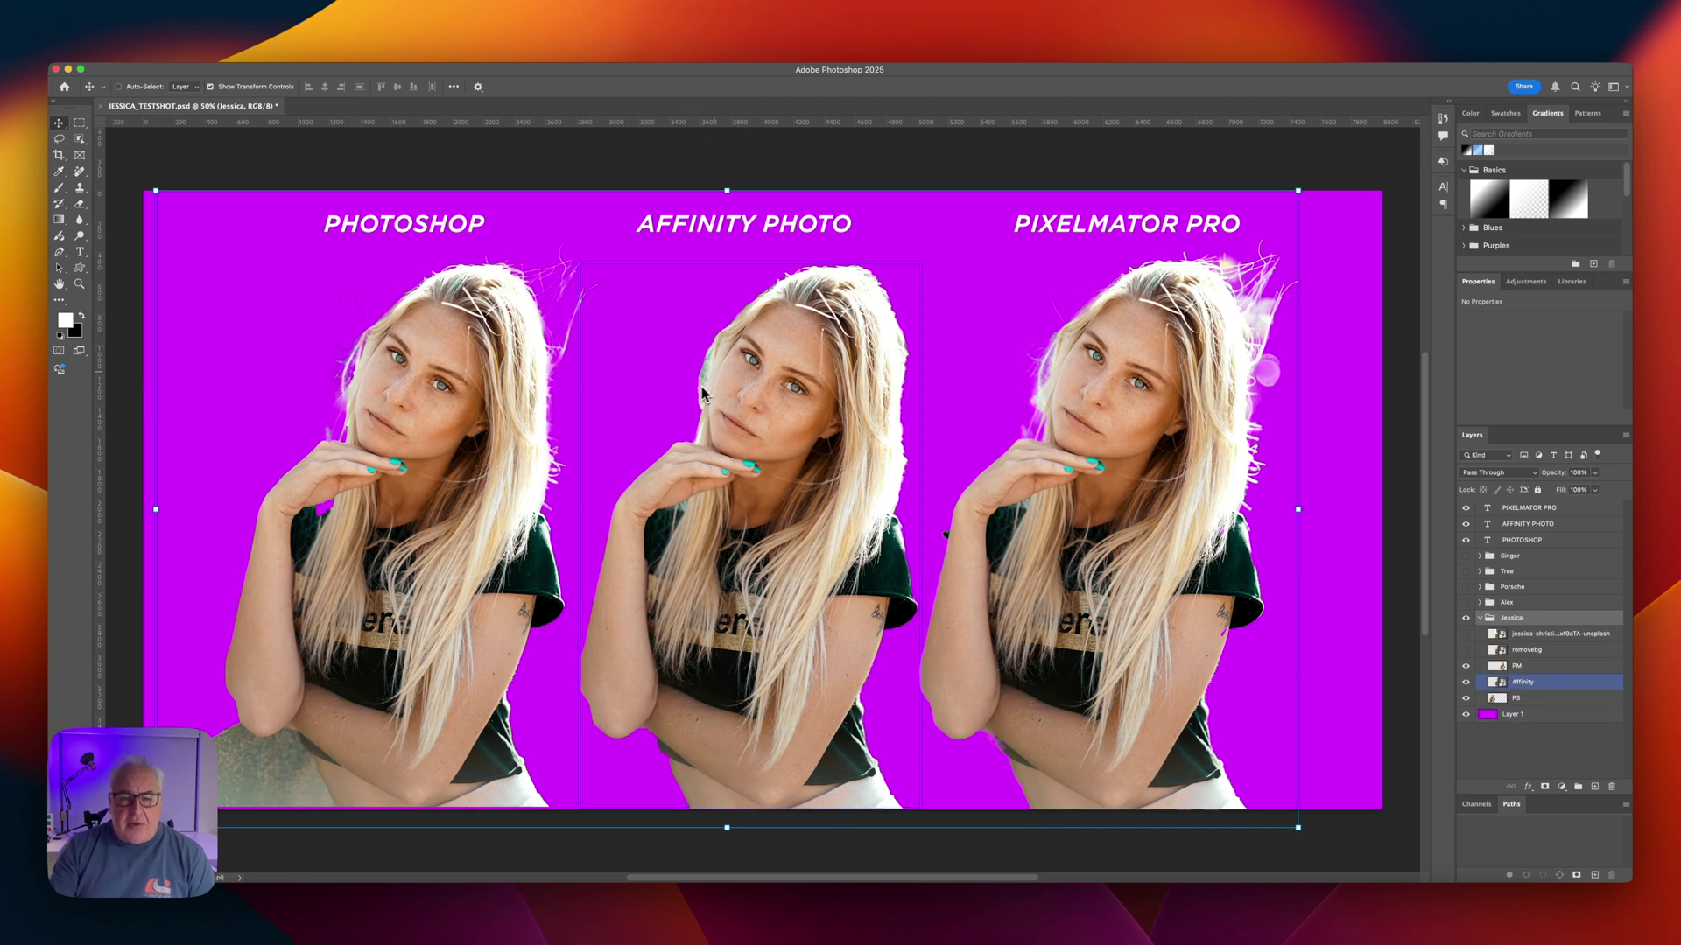
super+click(862, 280)
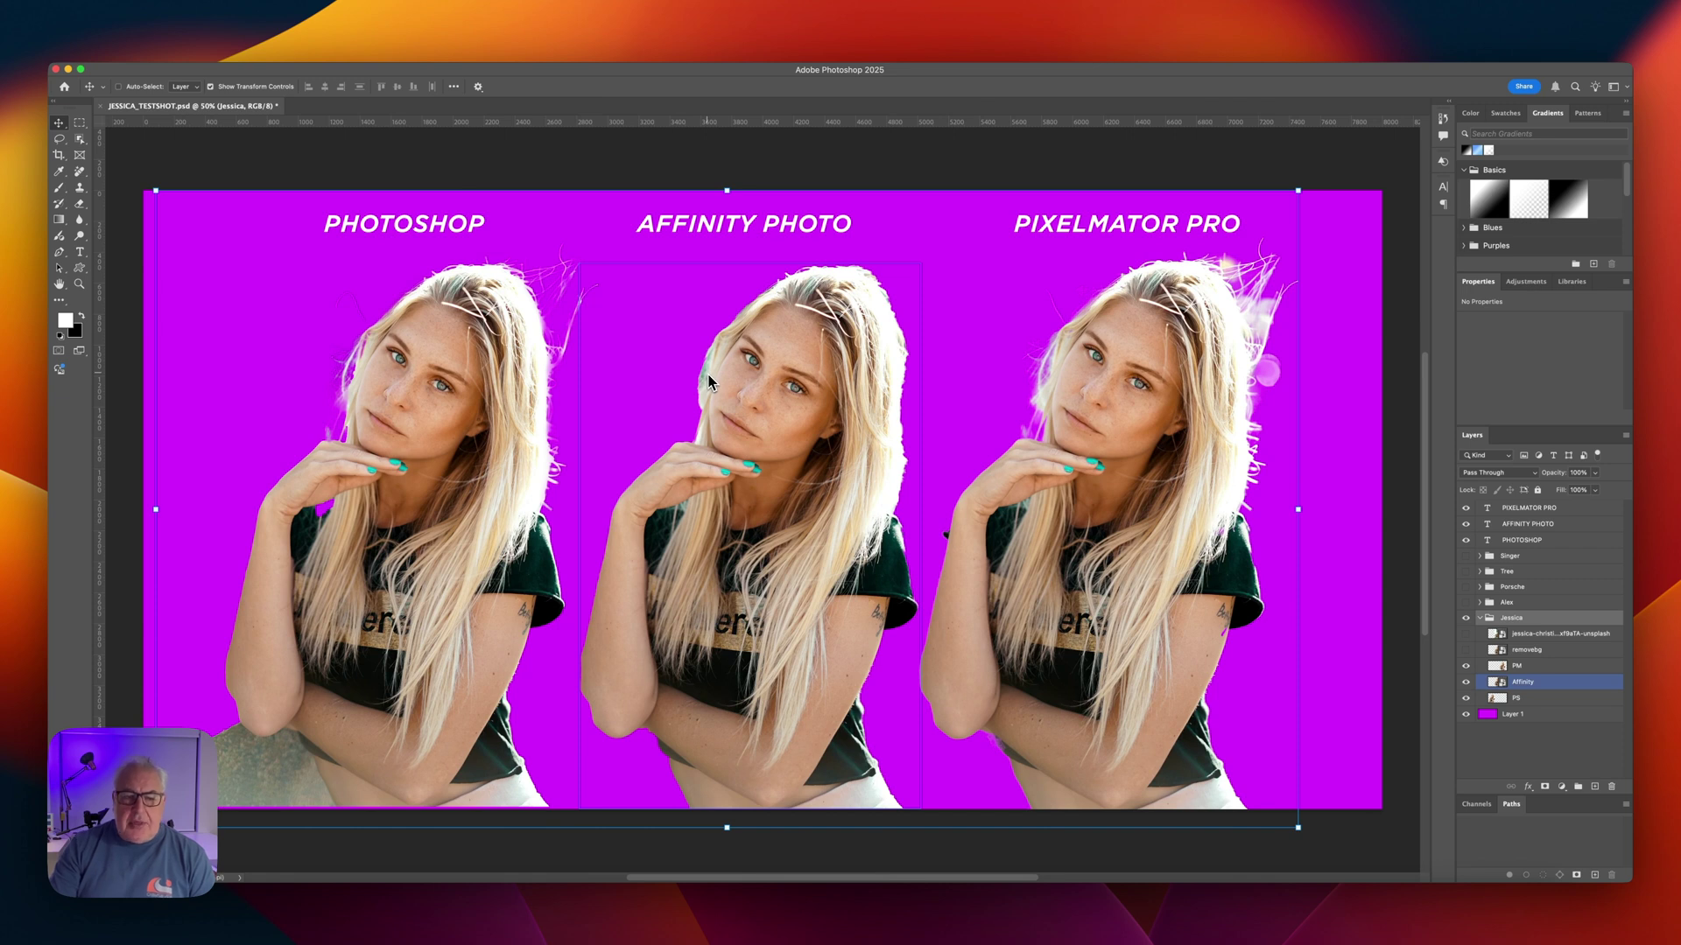
super+click(508, 403)
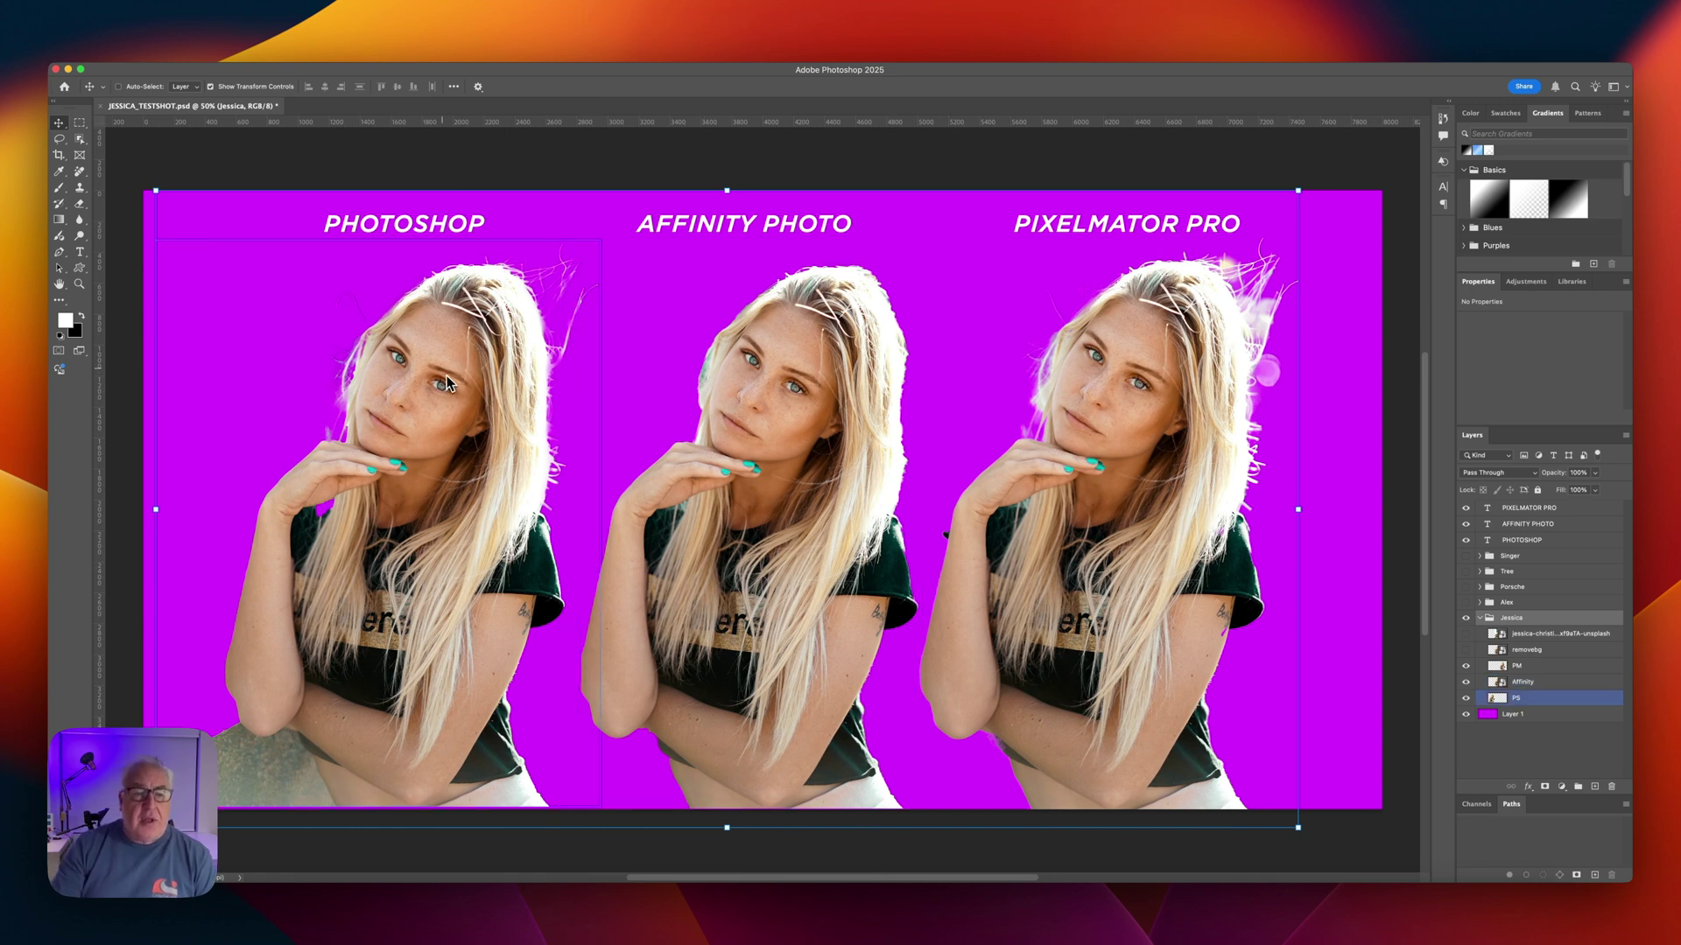
super+click(567, 280)
super+click(571, 328)
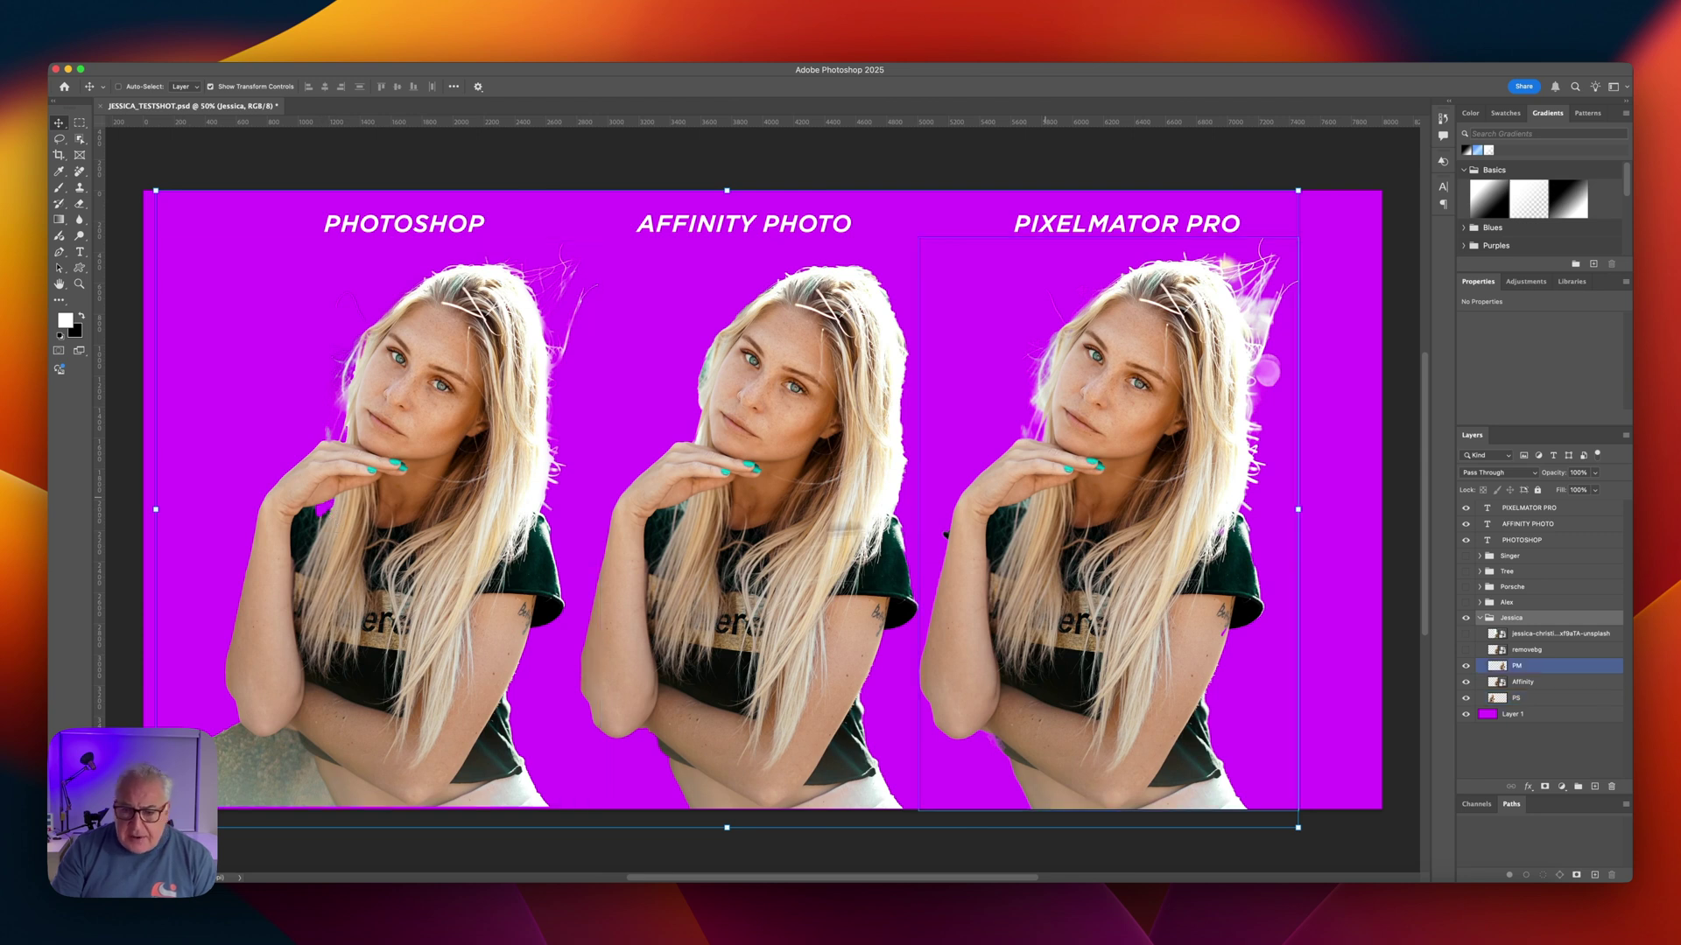
Examine the area below the blonde woman's elbow in the Photoshop cutout, ending with an overview of all three versions.
drag(454, 584, 559, 459)
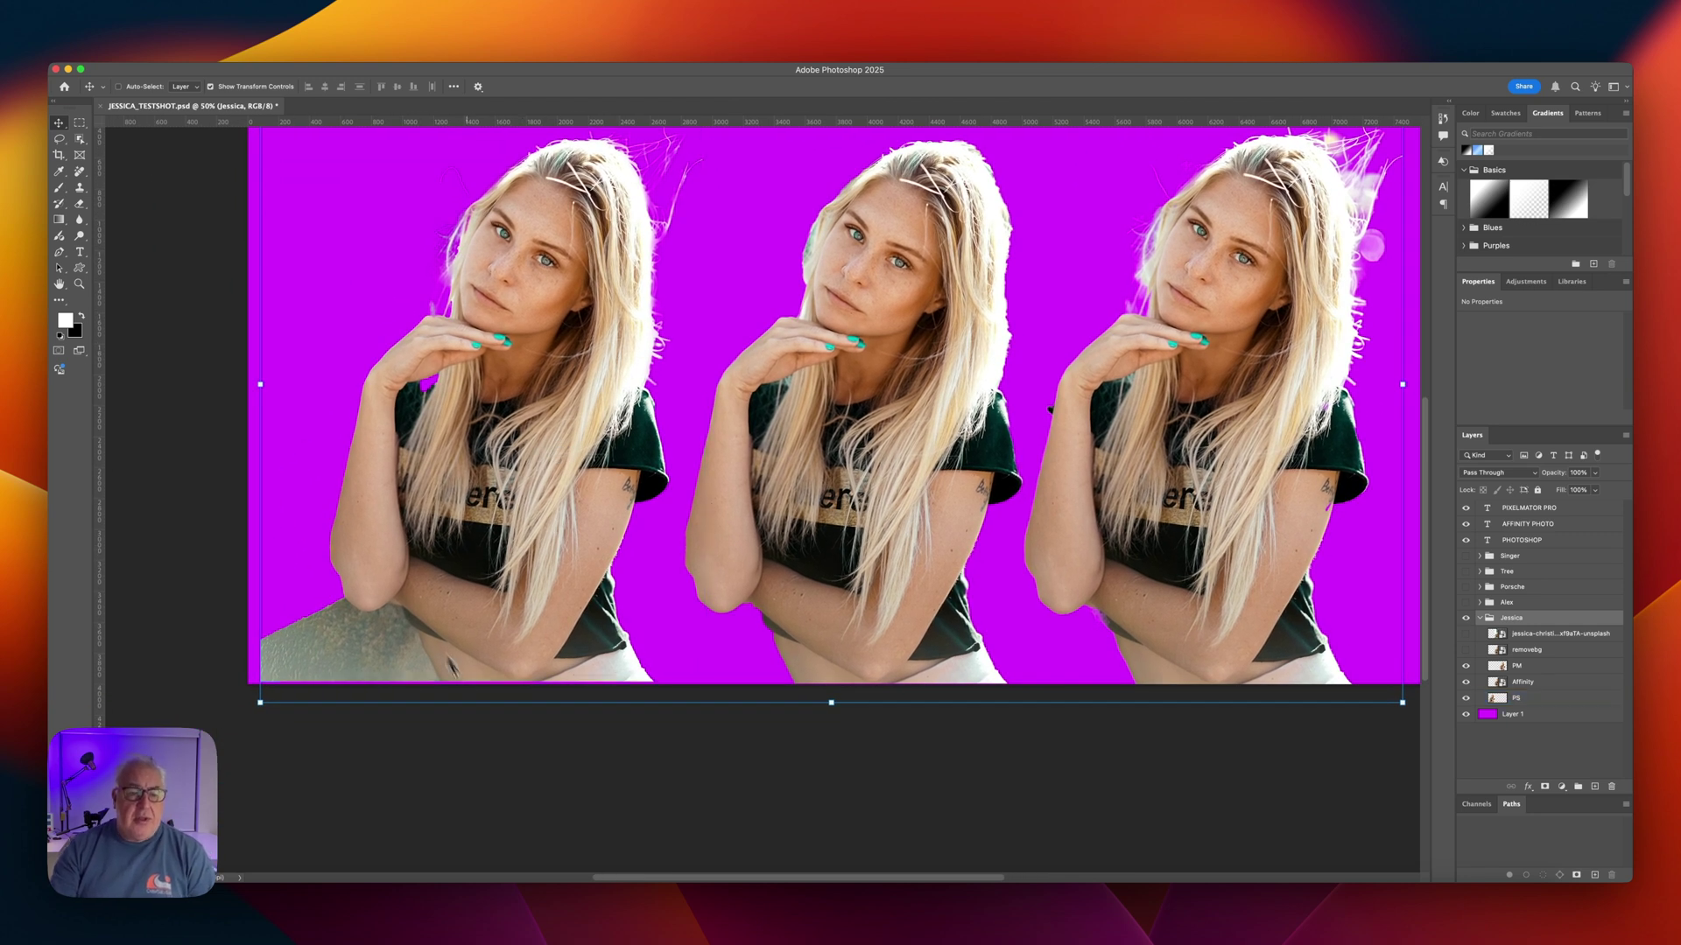
super+click(453, 678)
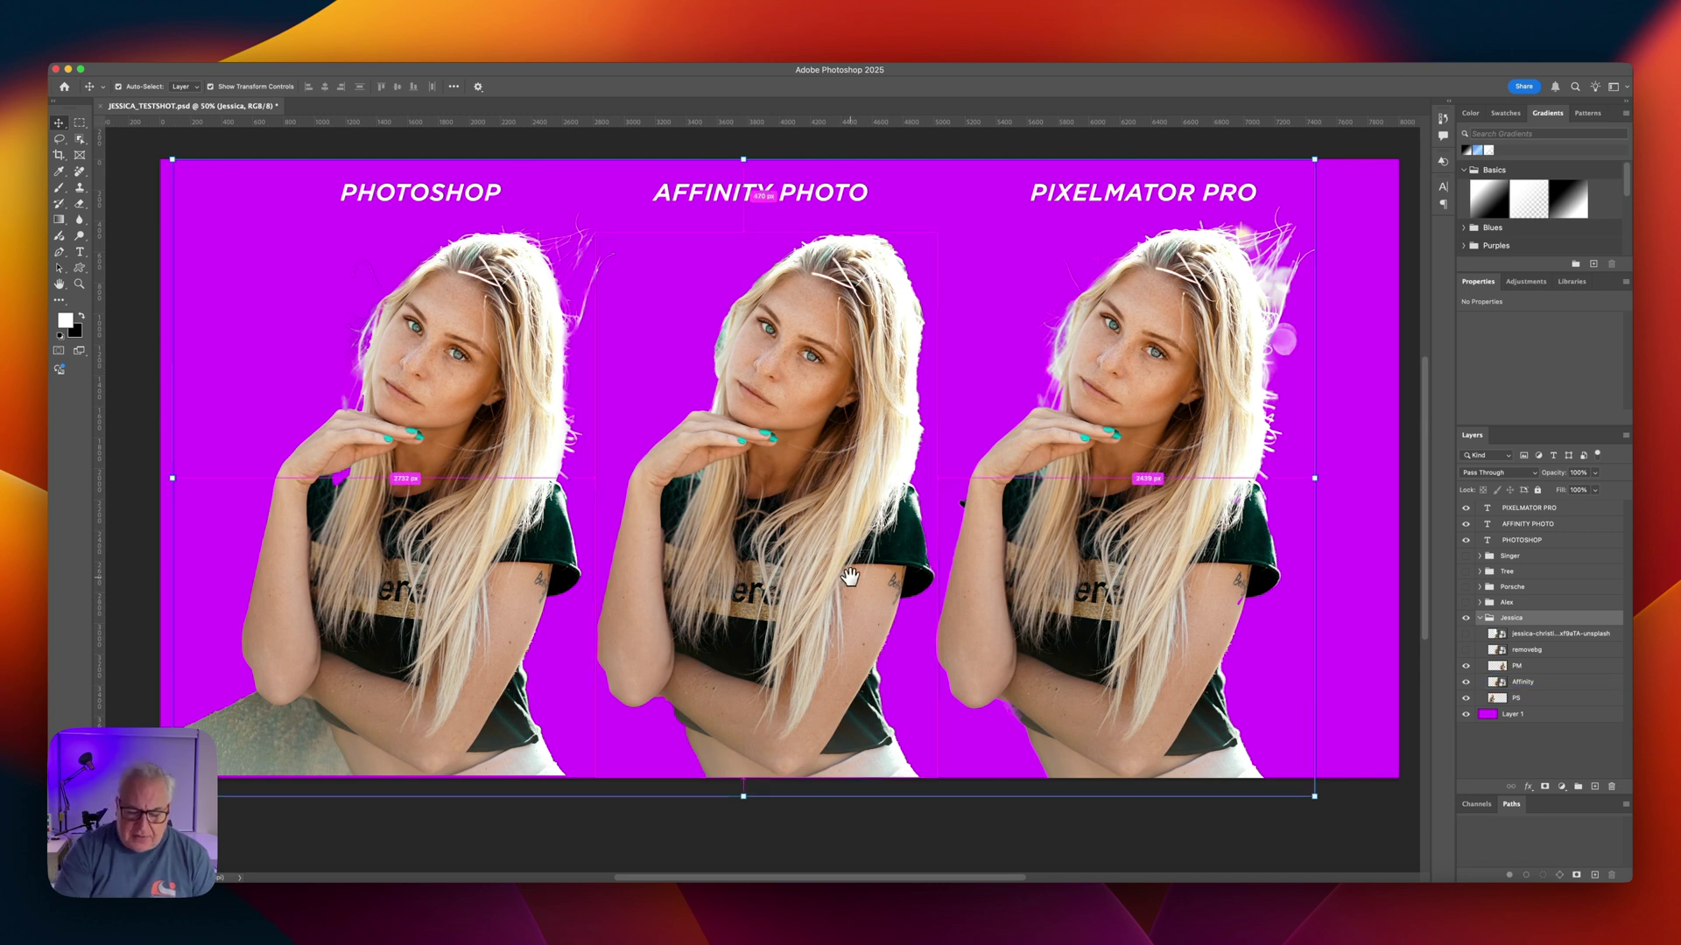
key(super+equal)
key(super+equal)
key(super+0)
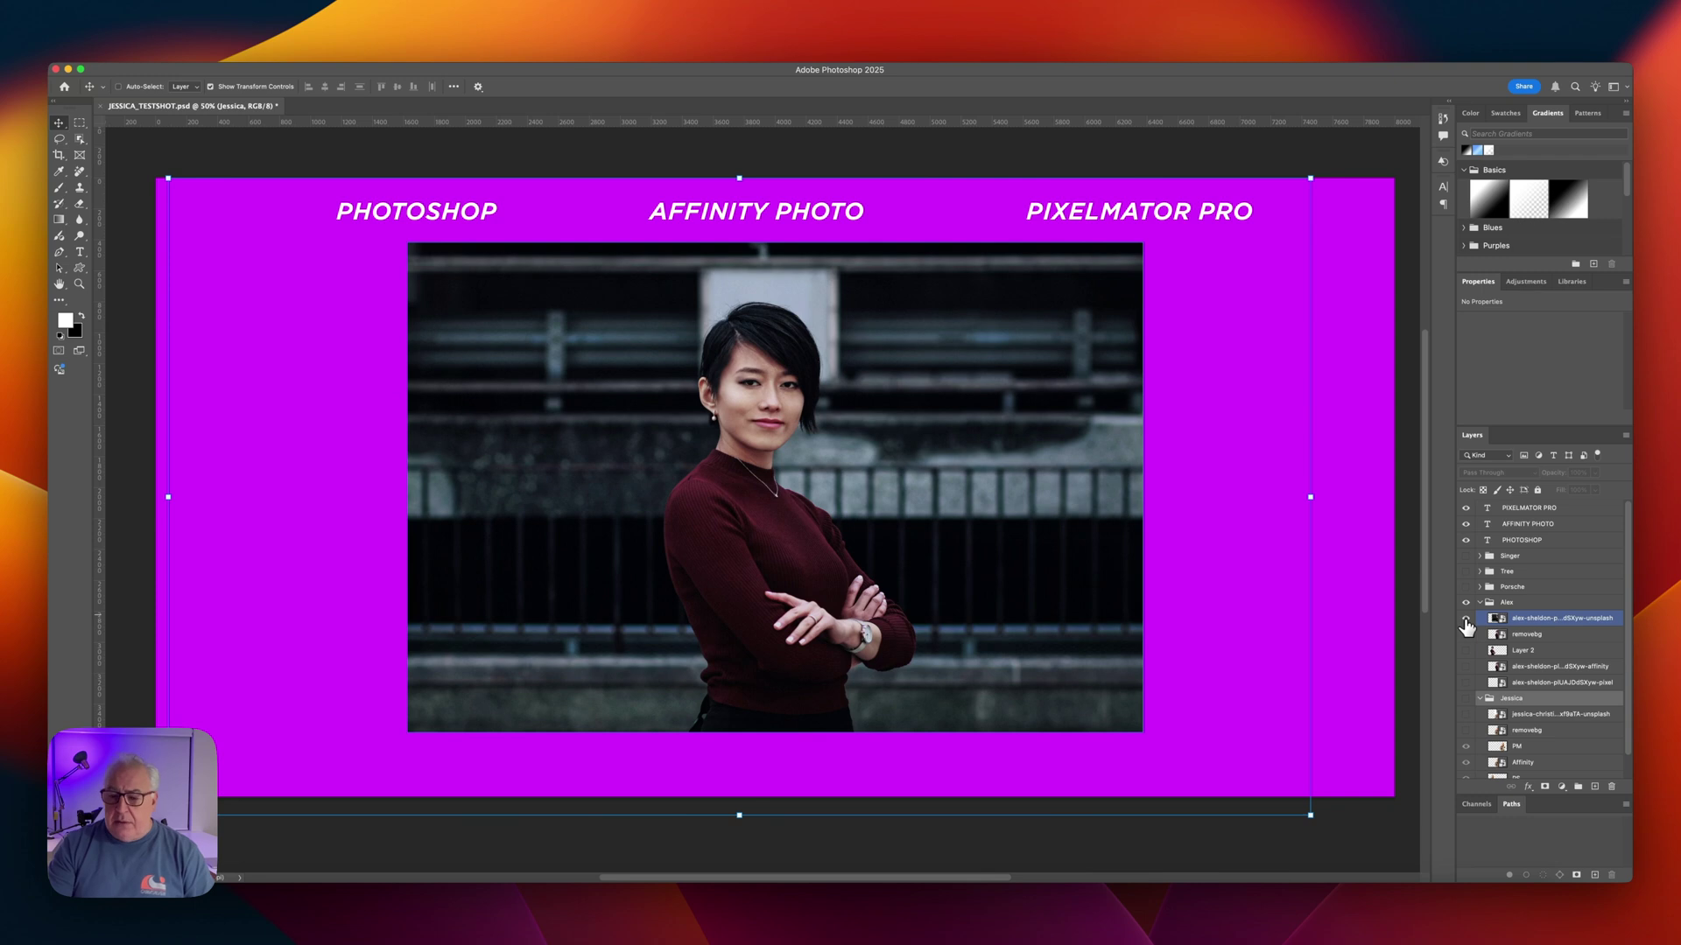
Hide the original dark-haired portrait and show its Pixelmator, Affinity and Photoshop cutouts, including Layer 2.
click(1466, 618)
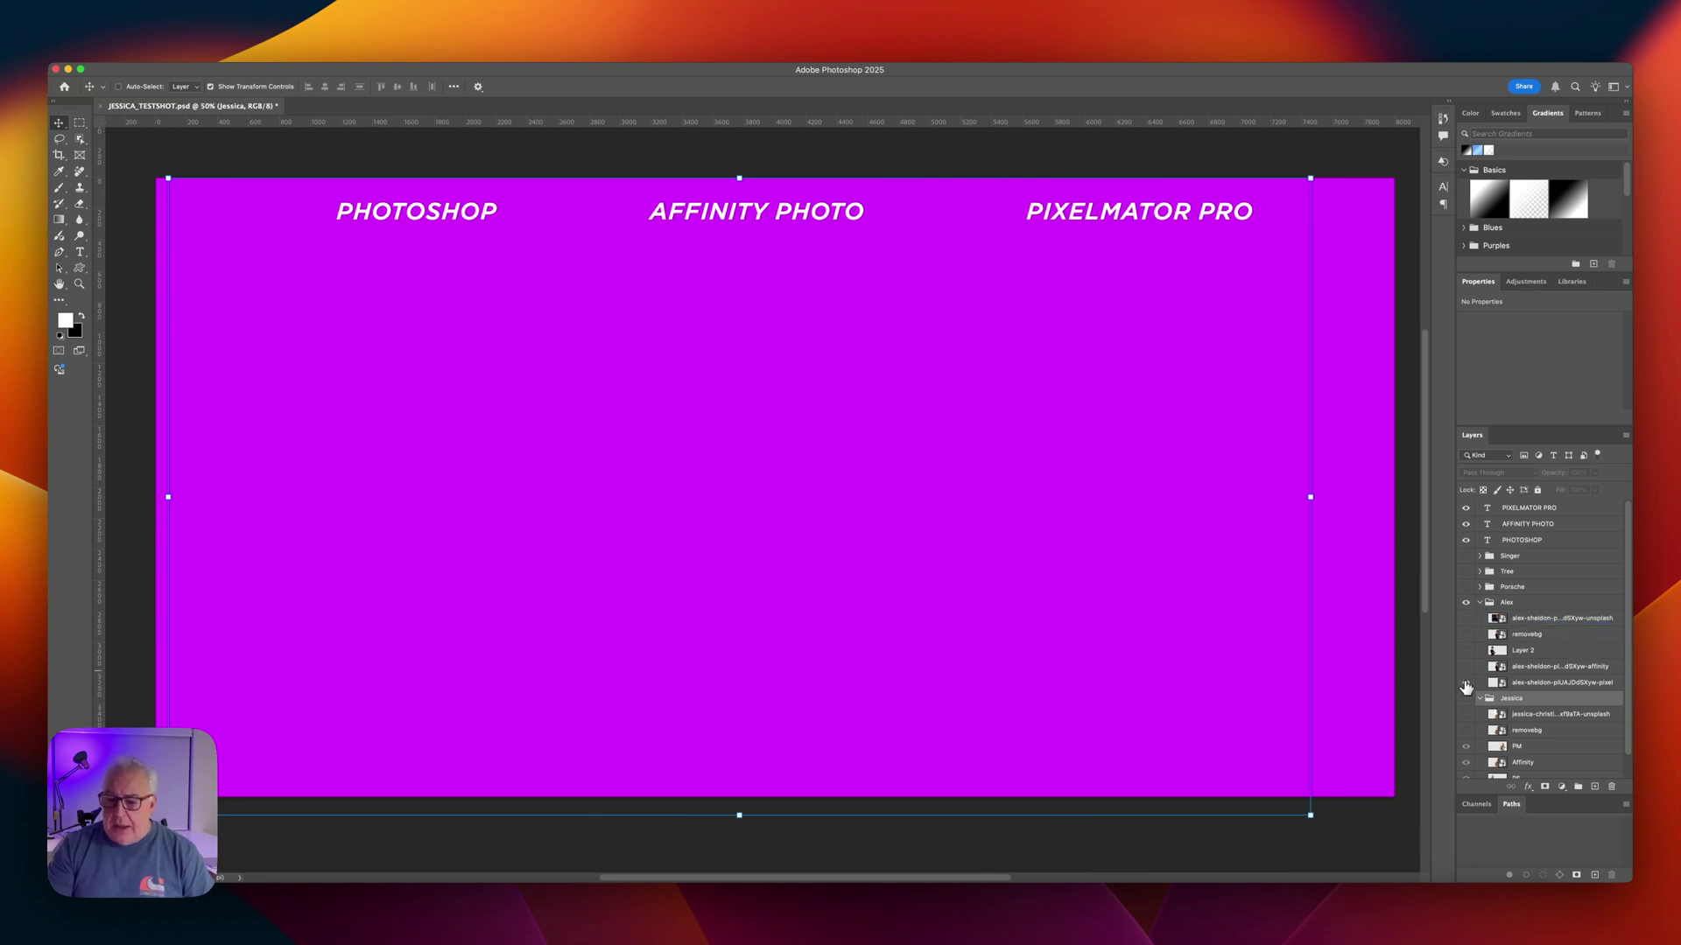
click(1467, 681)
click(1466, 666)
click(1466, 650)
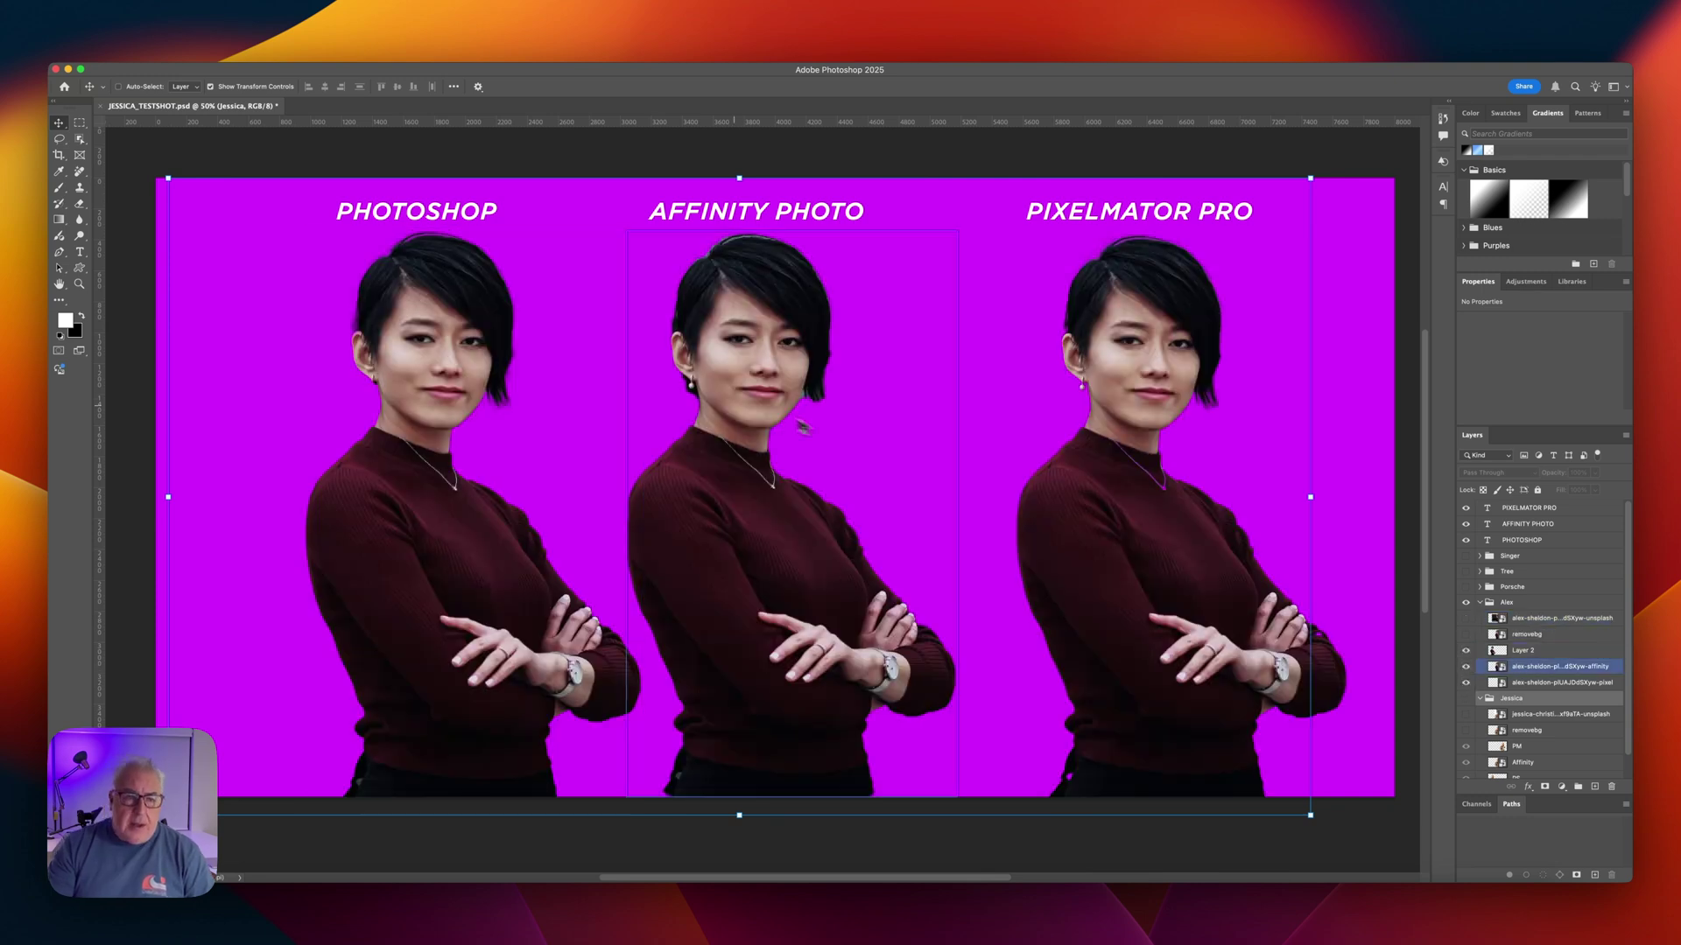
Inspect the dark-haired woman's head and hair edges across the three labelled cutouts at 66.7% zoom.
key(super+plus)
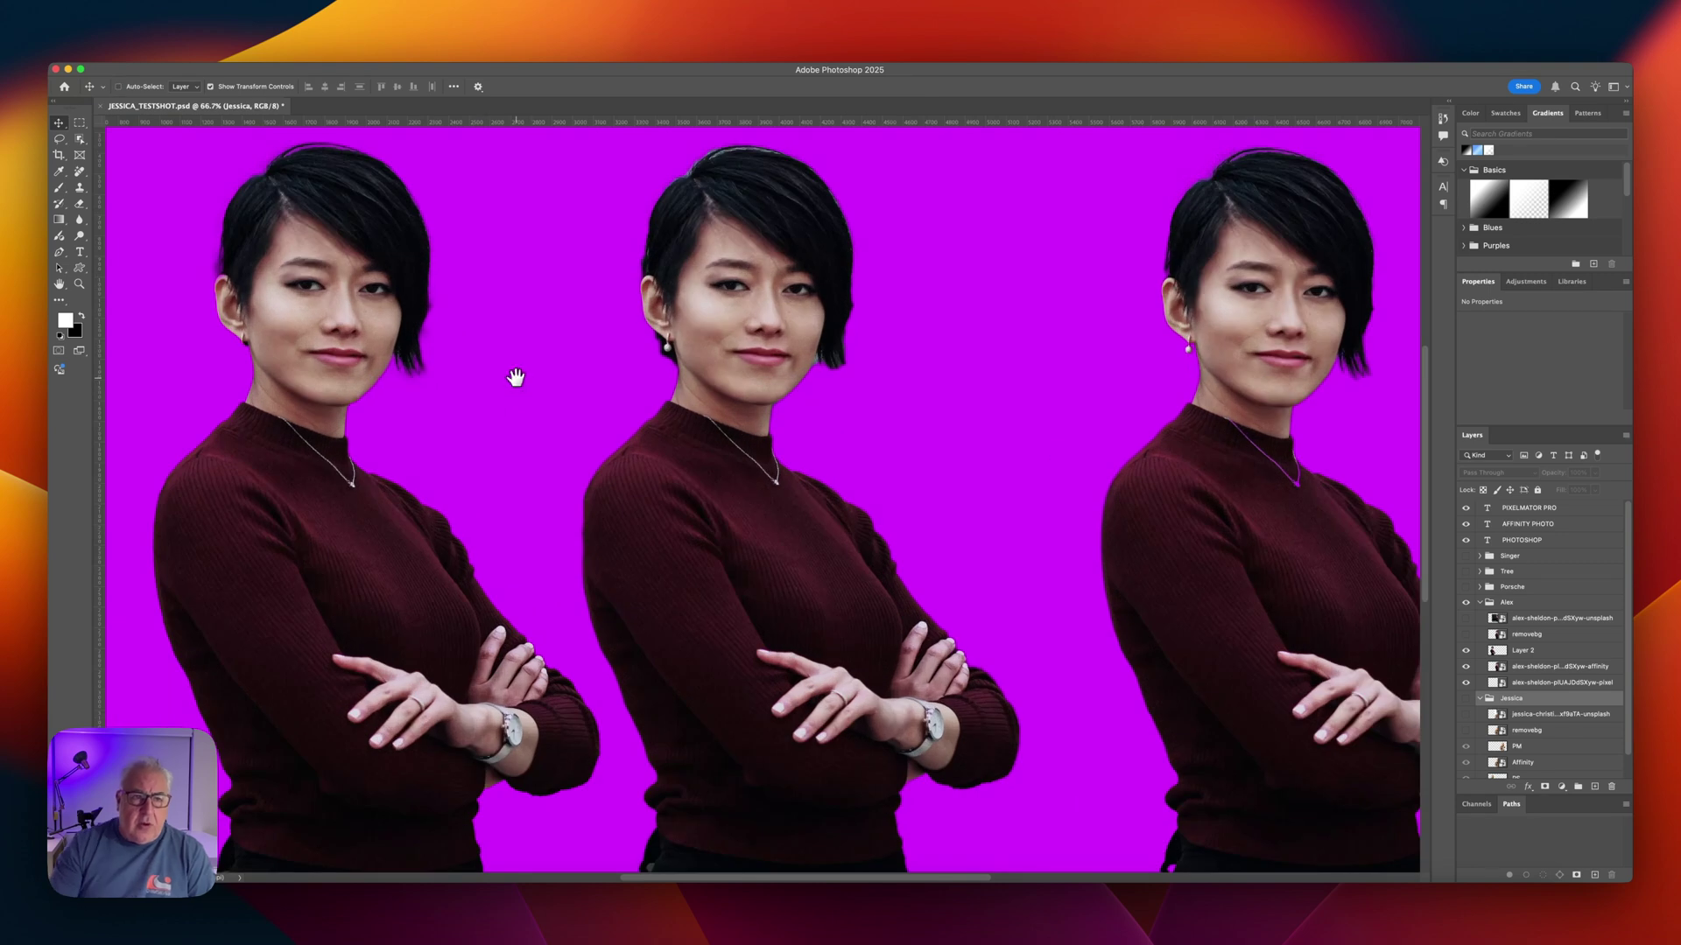
drag(513, 371, 473, 511)
super+click(700, 298)
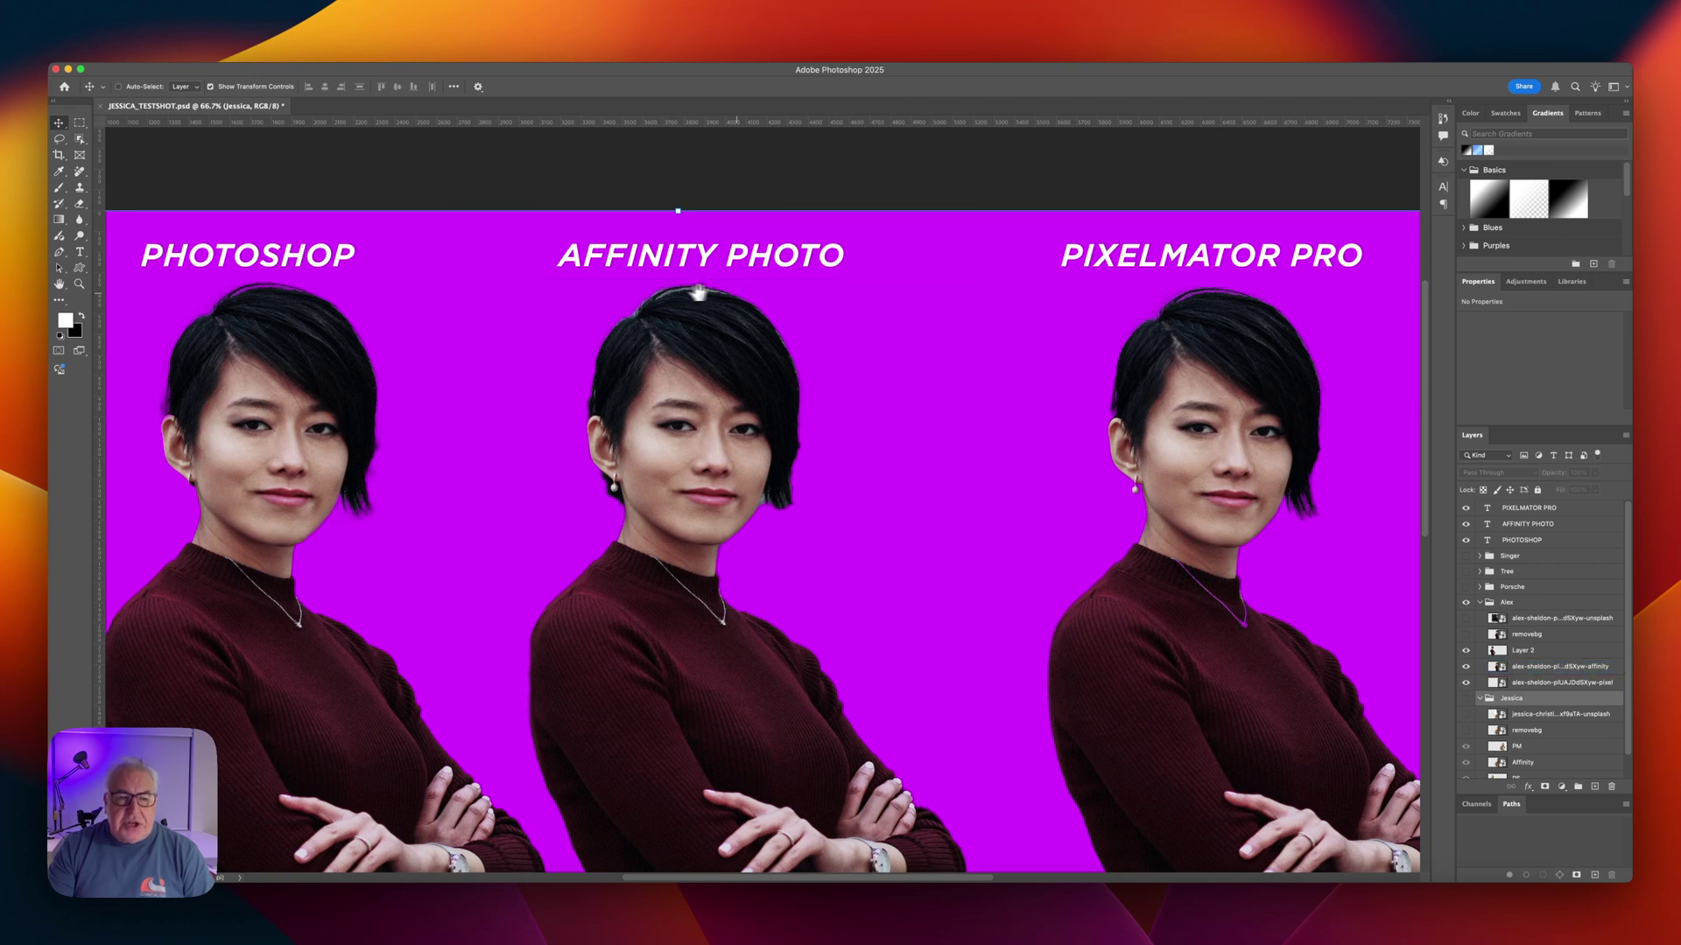
super+click(1313, 569)
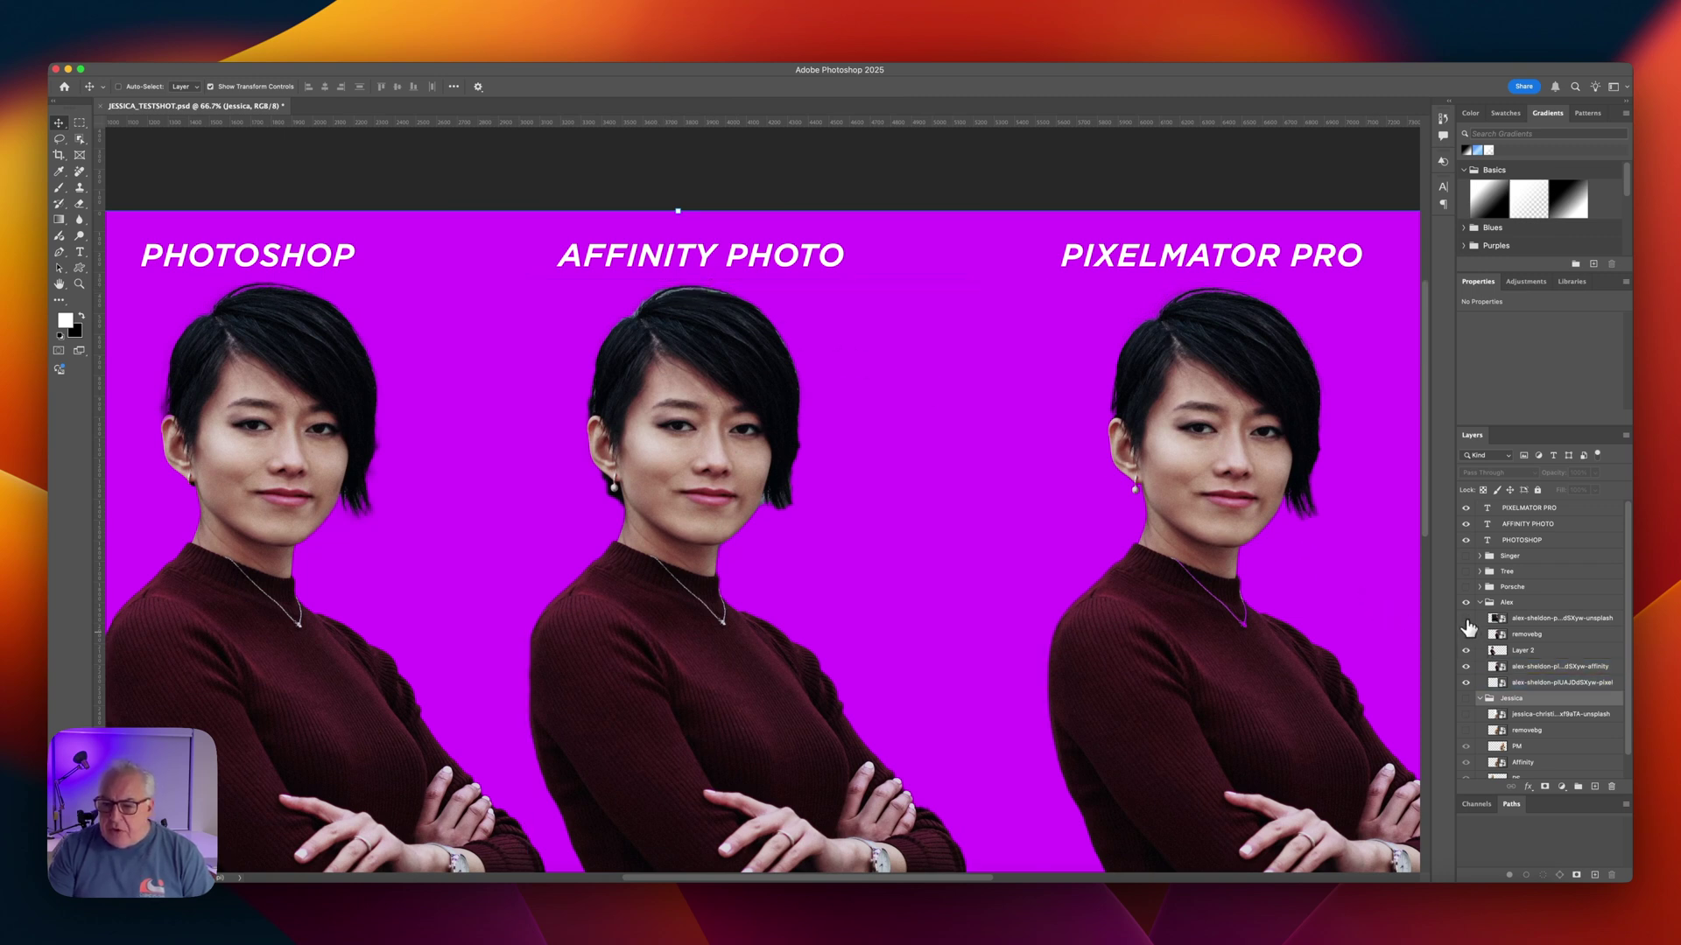
Swap the three dark-haired cutouts for the original unsplash photo and examine its fine hair strands at 200% zoom.
click(1466, 681)
click(1466, 666)
click(1467, 651)
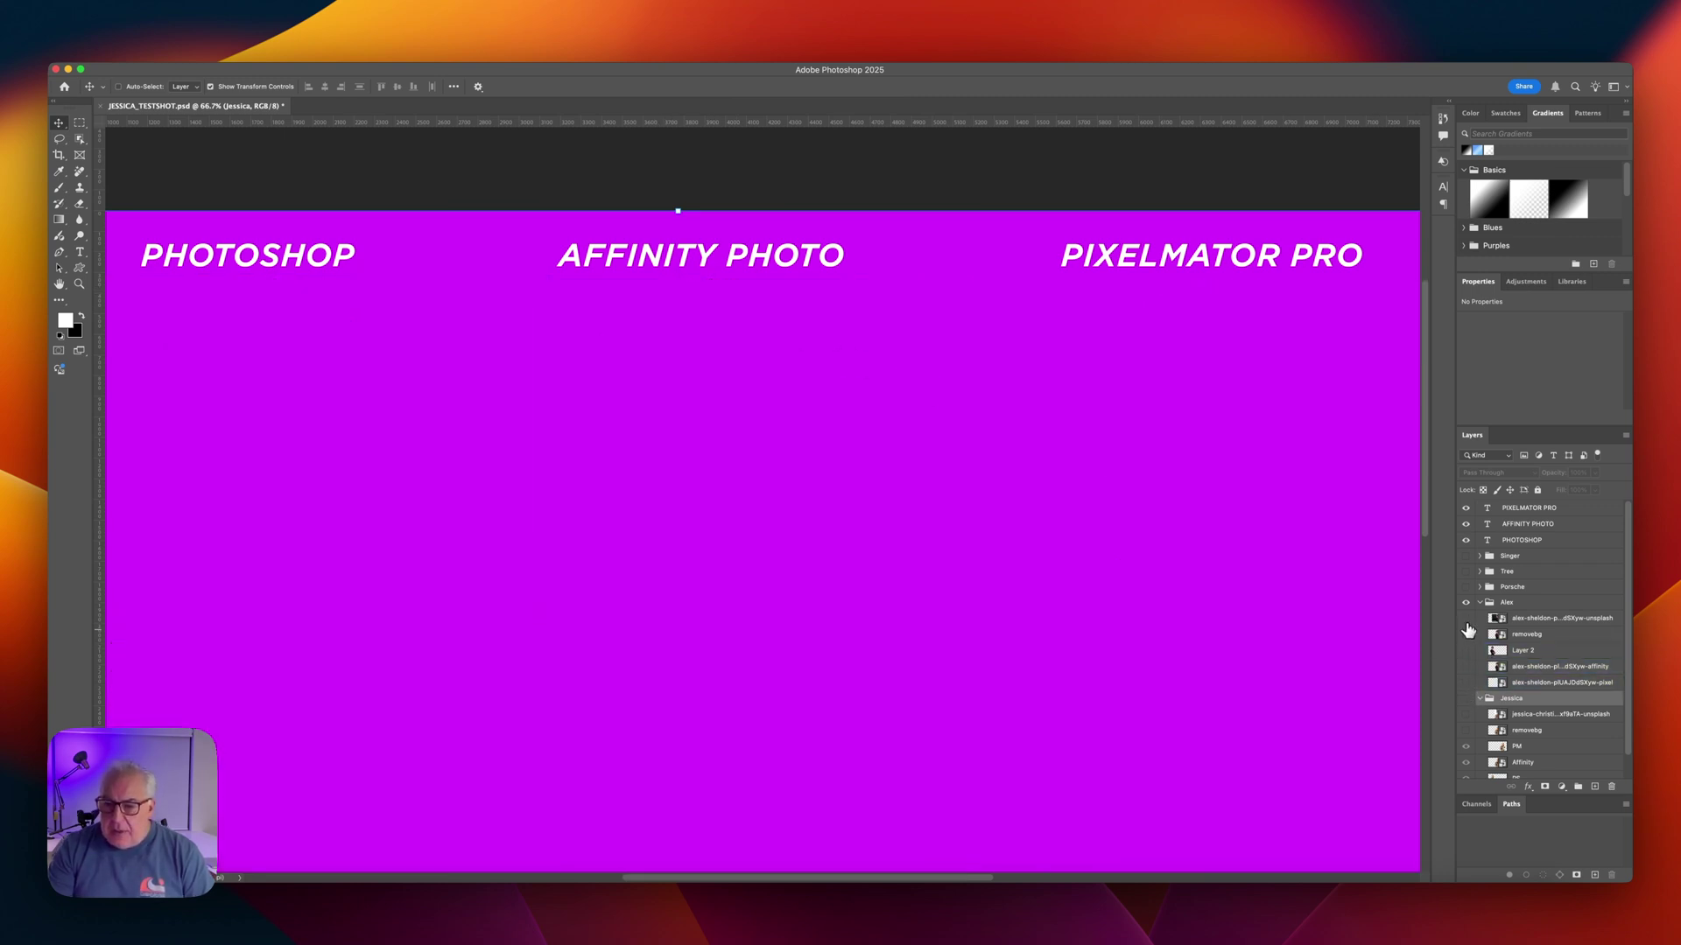
click(1466, 618)
key(super+plus)
key(super+plus)
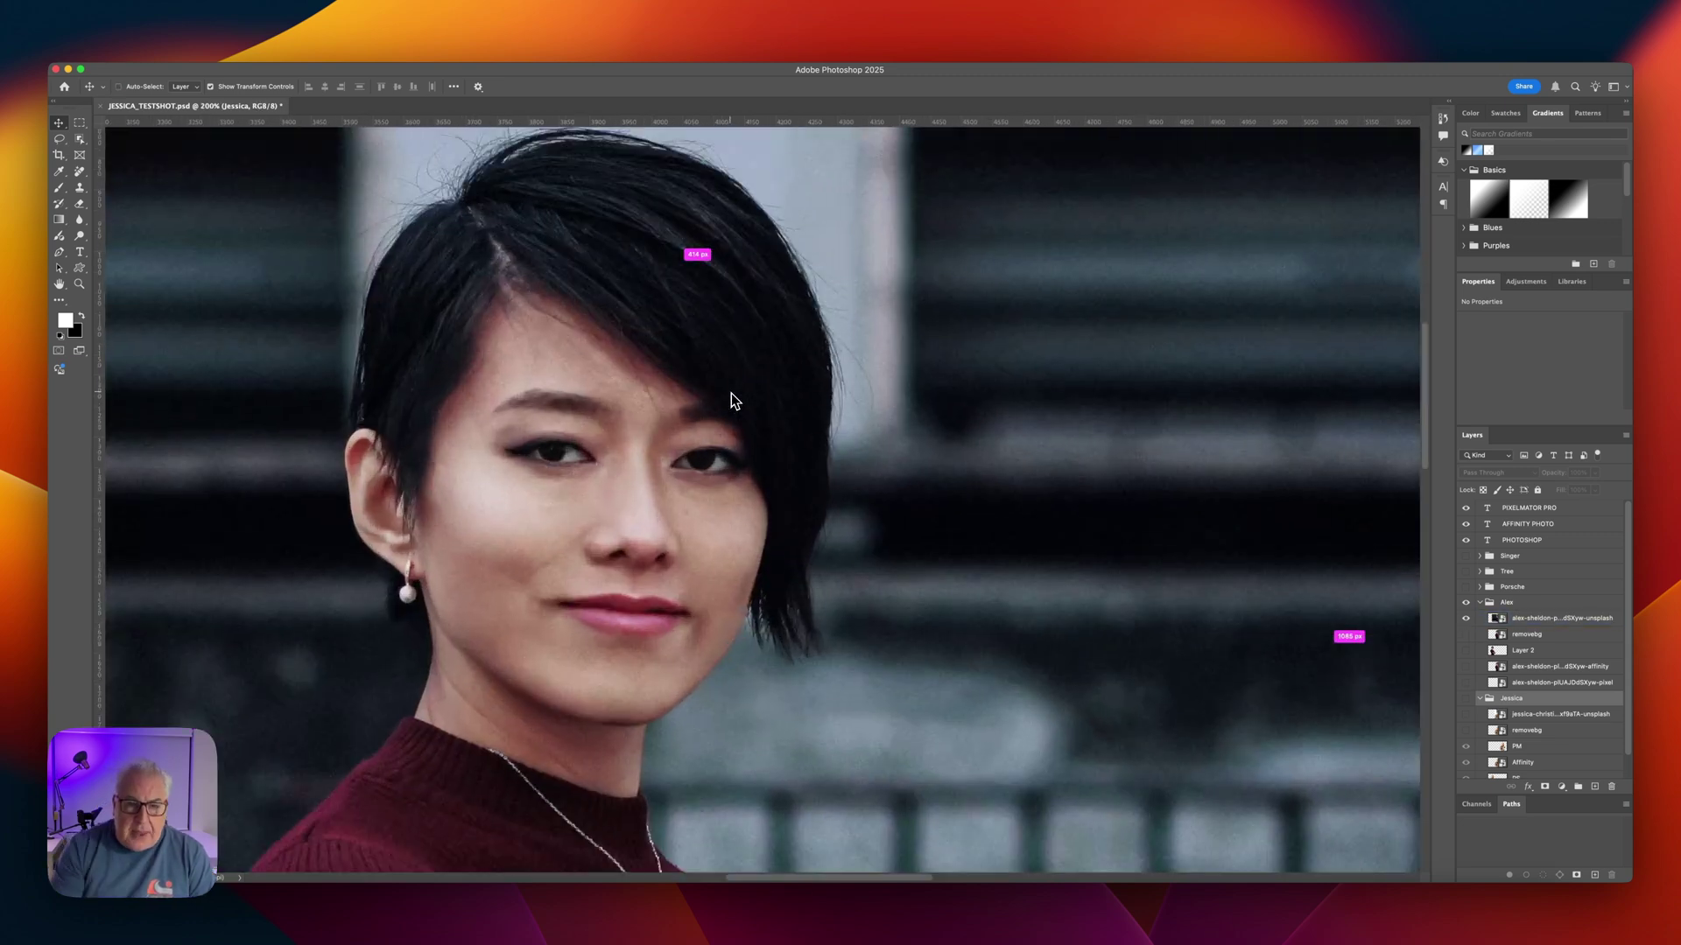
drag(731, 401, 769, 516)
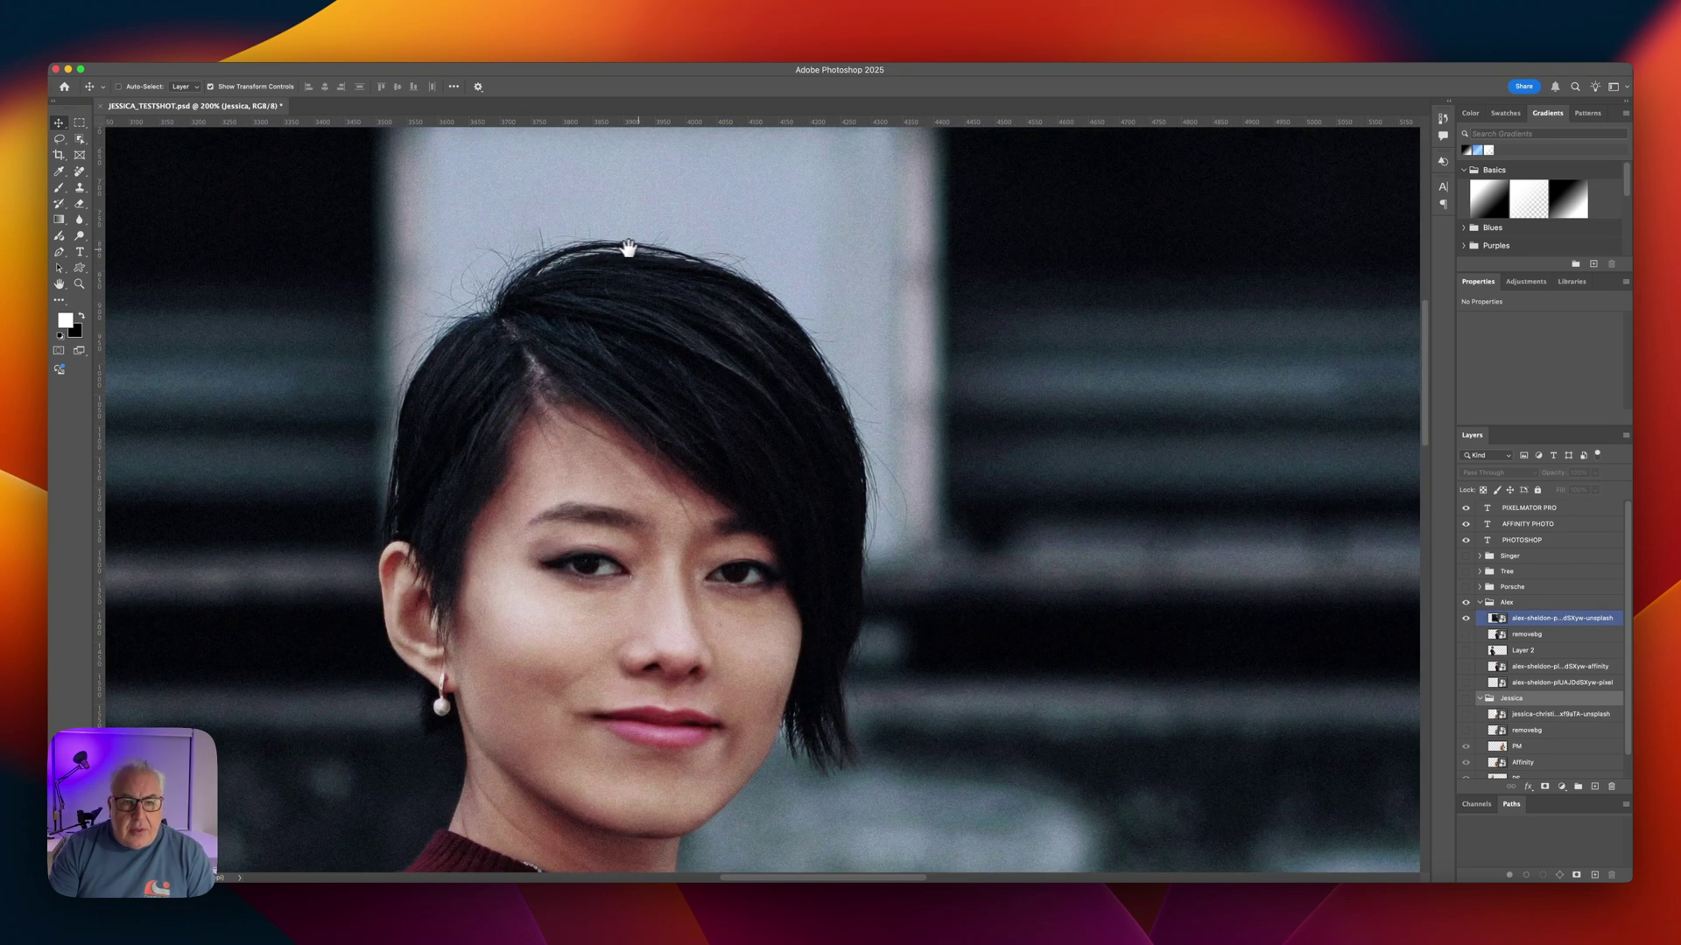
Hide the original photo again and show the three dark-haired cutout layers at 100% zoom.
click(1466, 620)
drag(1466, 650, 1466, 682)
key(super+1)
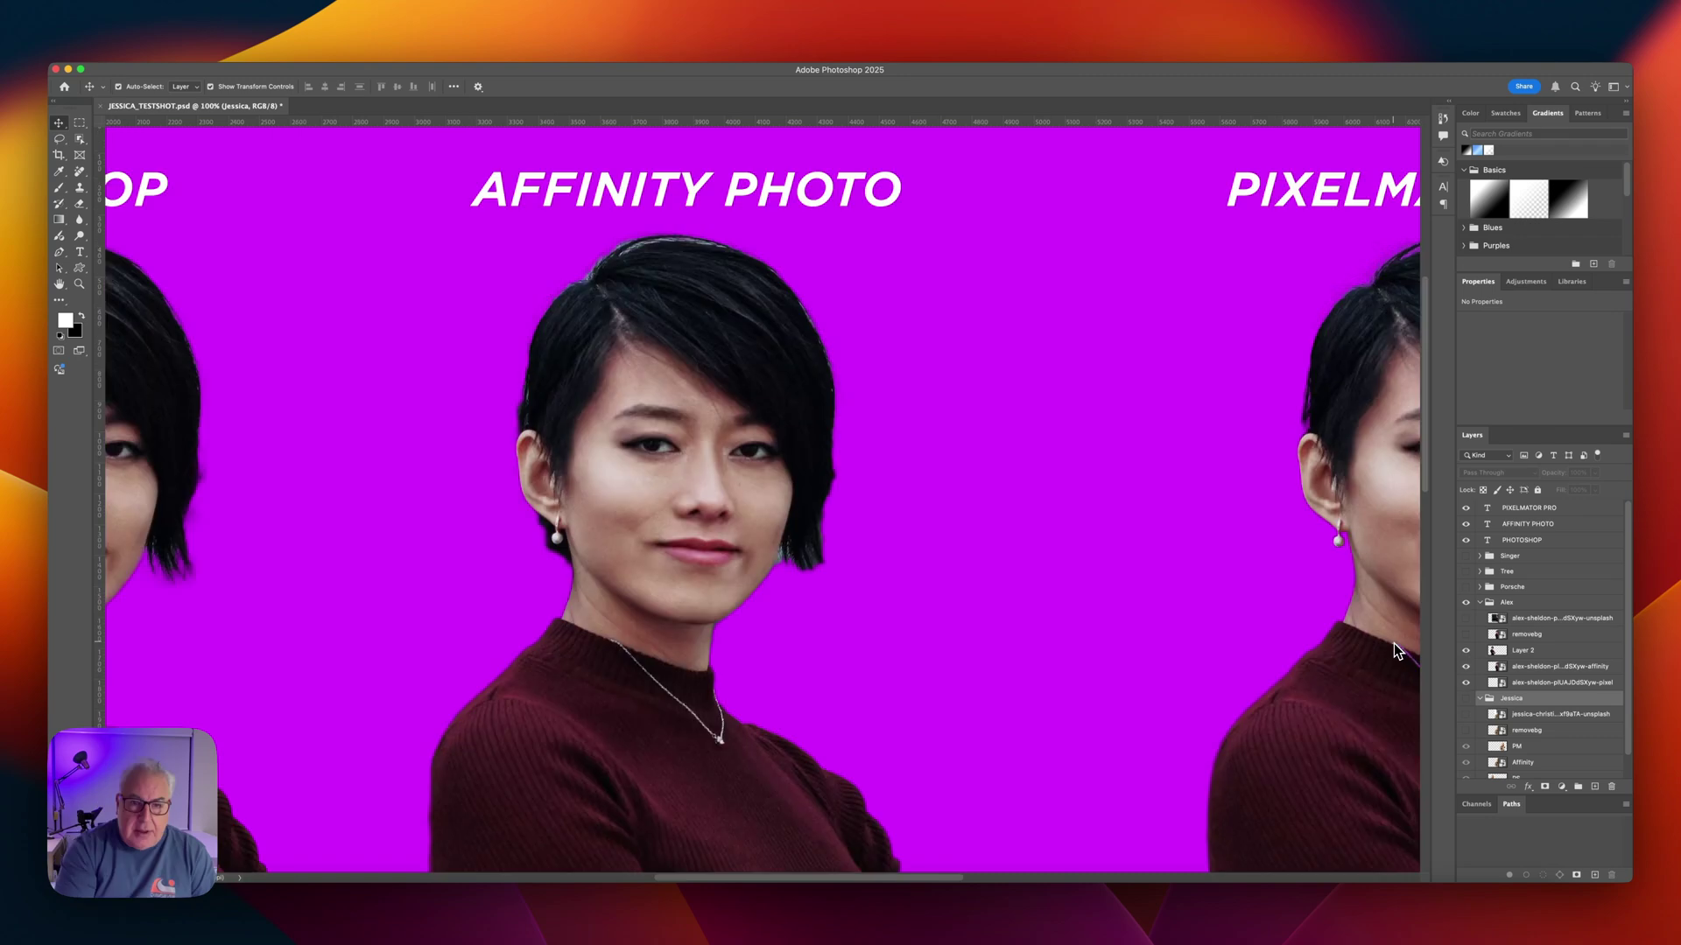
Compare the hair, earring, neck and jaw edges of the Affinity Photo and Photoshop cutouts of the dark-haired woman.
click(670, 247)
drag(855, 313, 1208, 312)
super+click(346, 387)
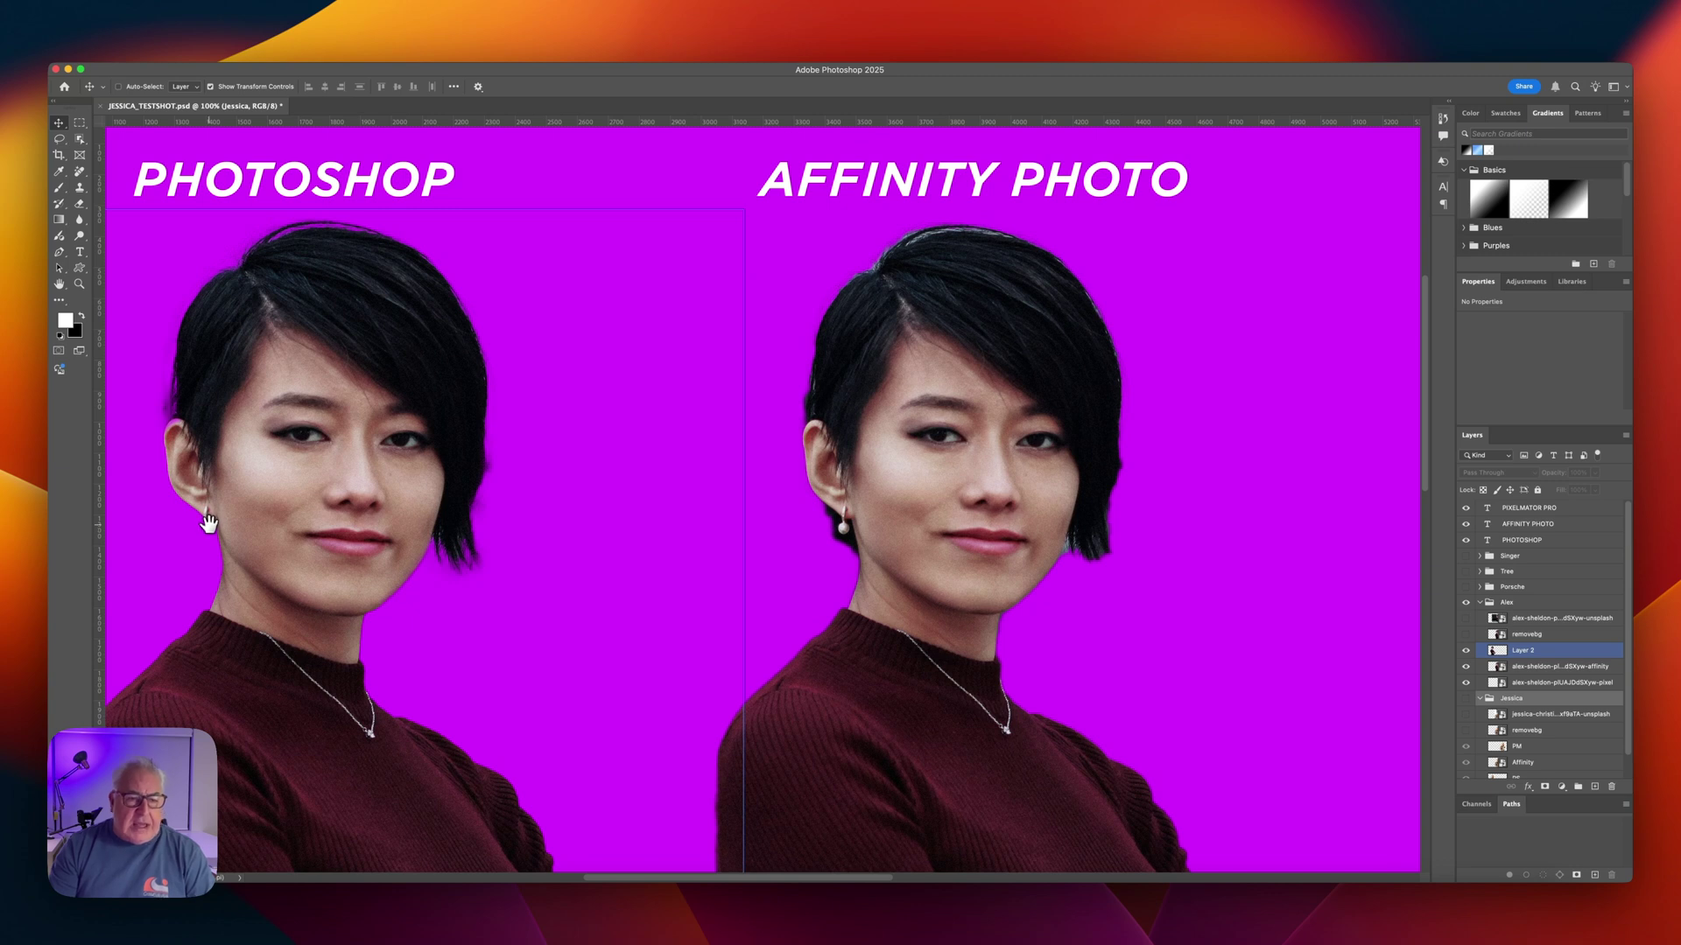
drag(849, 584, 806, 502)
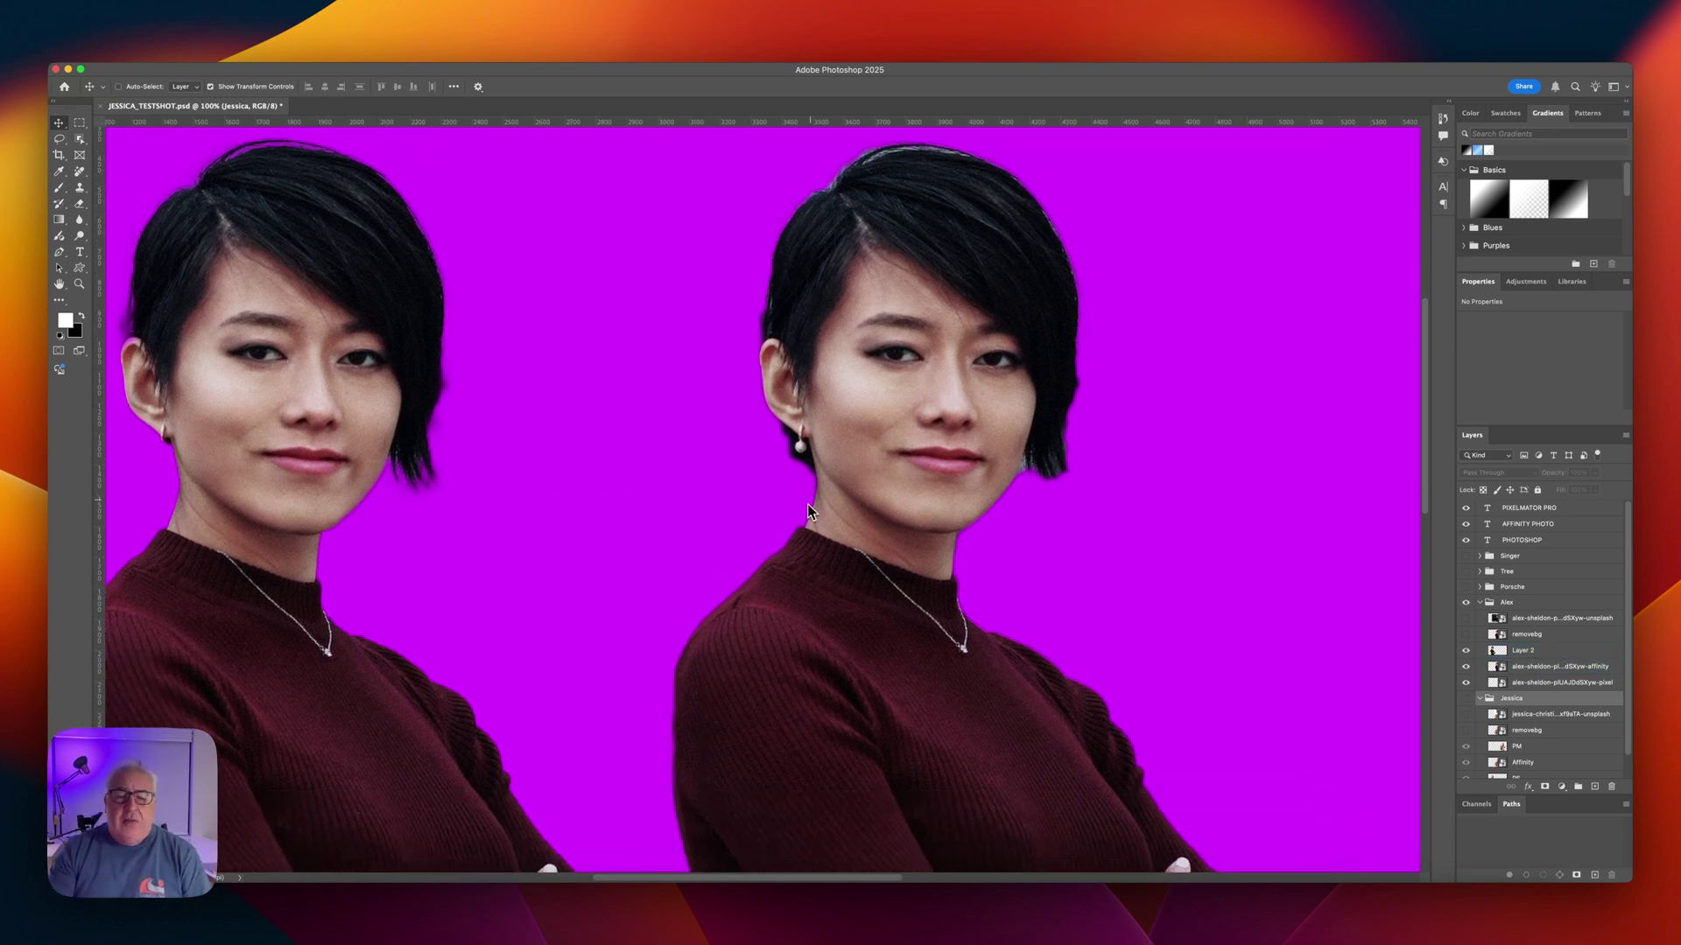
super+click(810, 502)
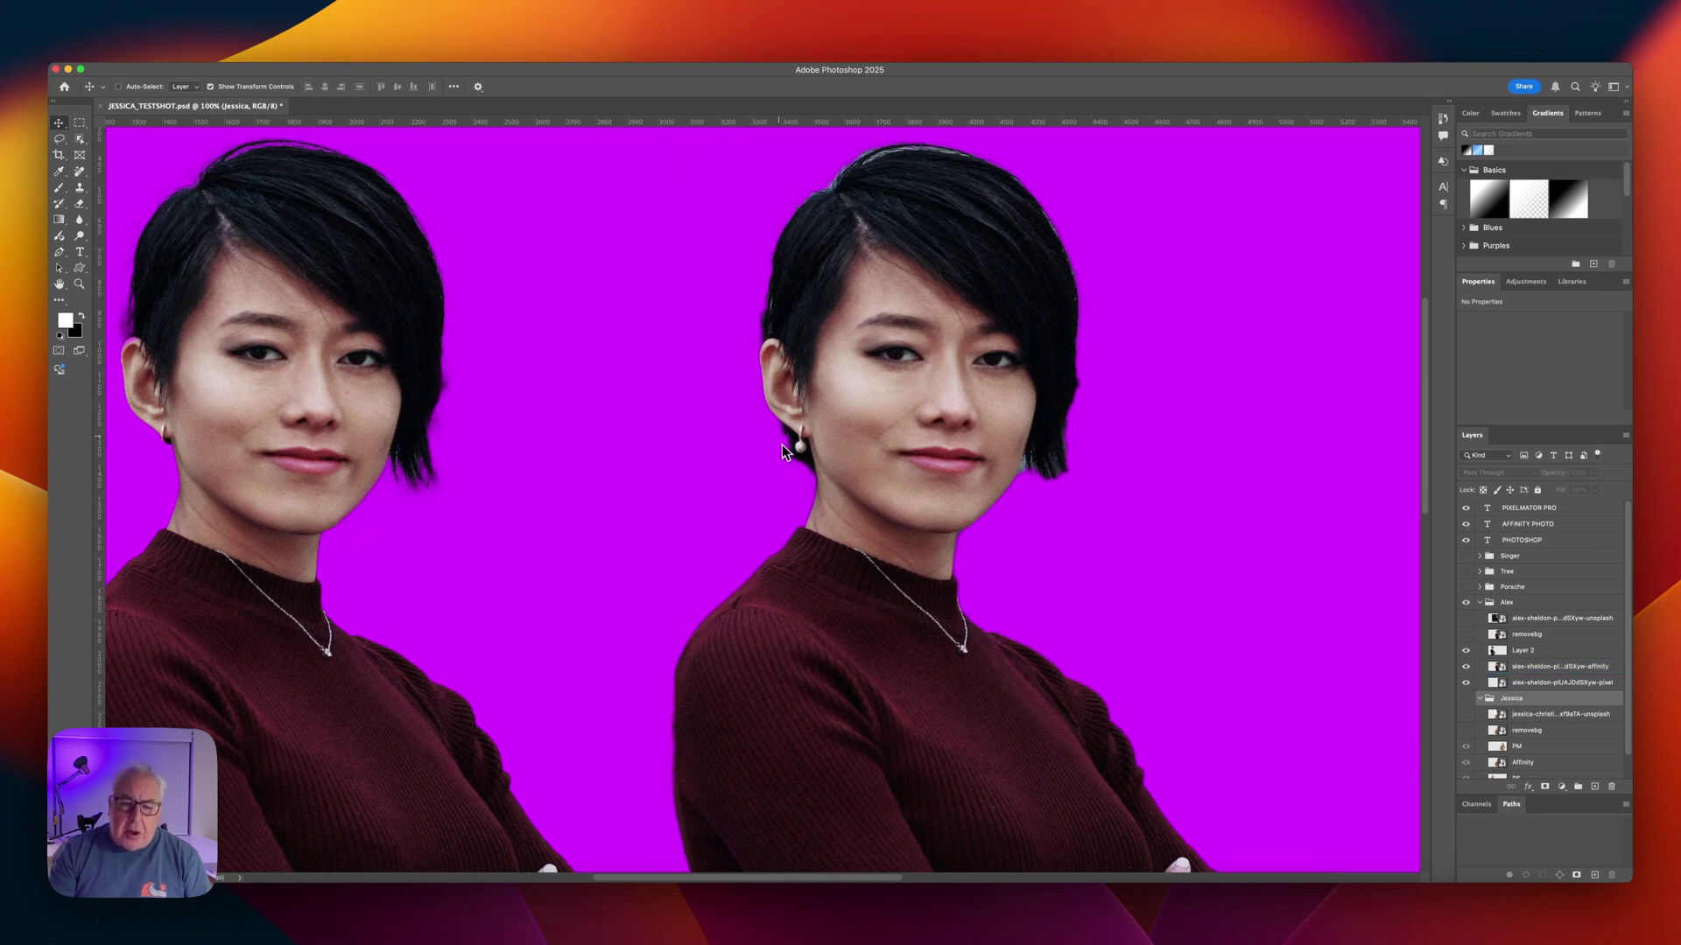
super+click(796, 464)
super+click(852, 440)
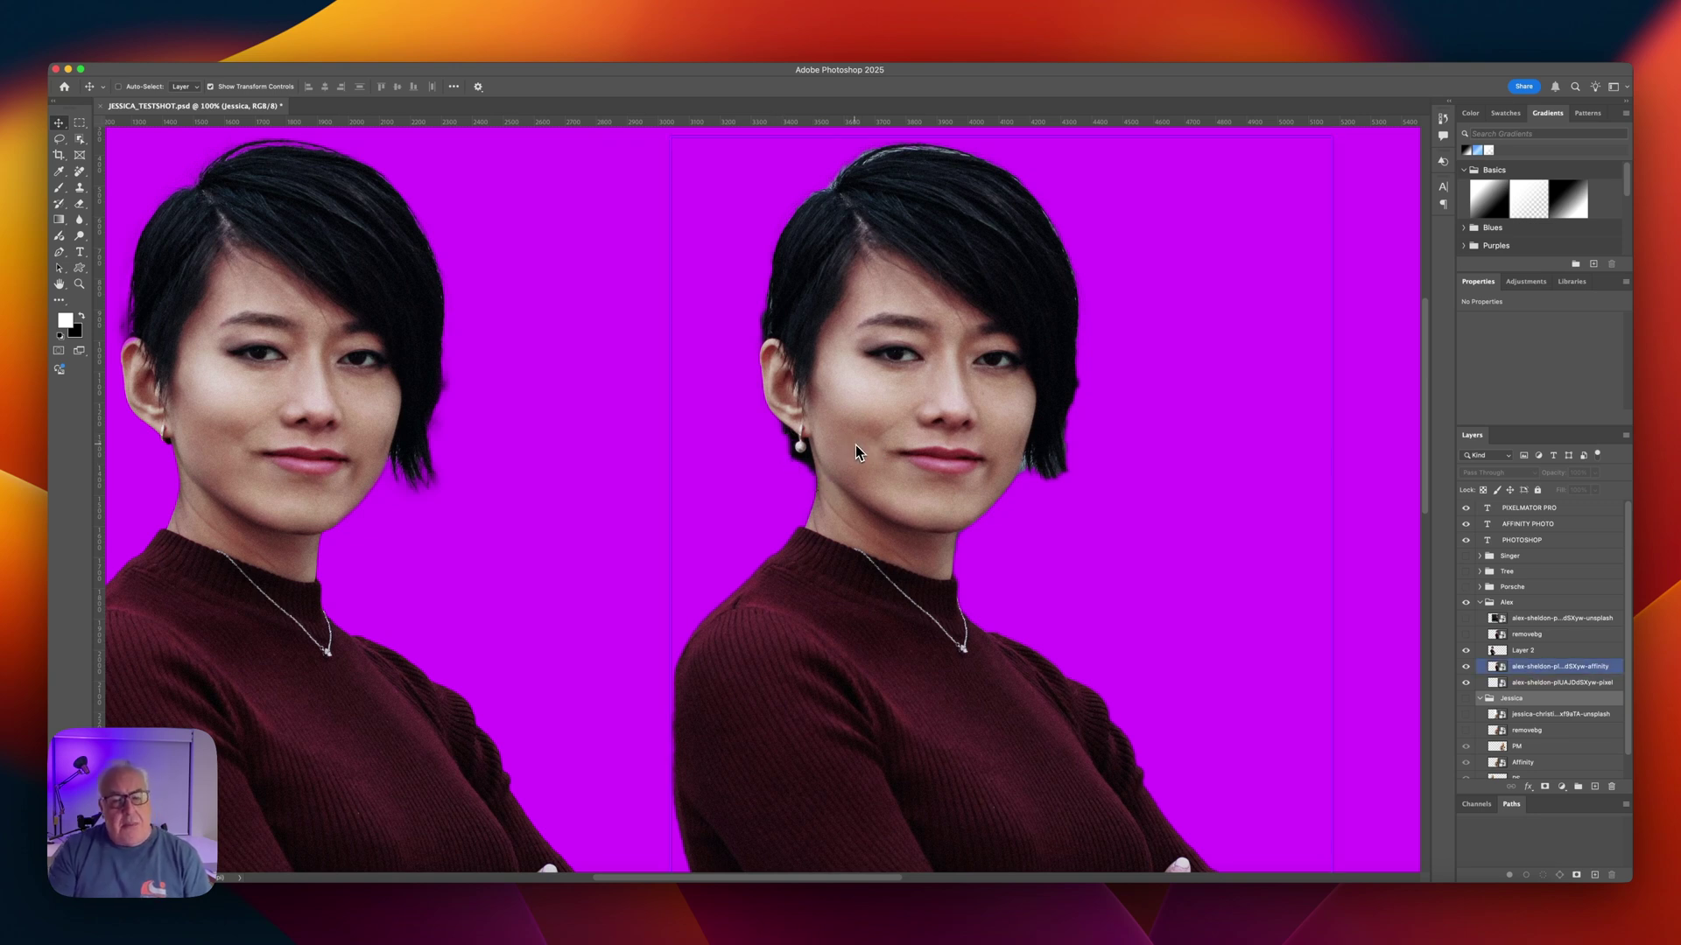
drag(847, 452, 737, 446)
super+click(935, 471)
super+click(934, 469)
super+click(935, 464)
Examine the hands, elbow and waist edges of the dark-haired woman's Affinity Photo cutout.
drag(911, 592, 848, 412)
scroll(826, 364, down, 8)
scroll(825, 364, right, 2)
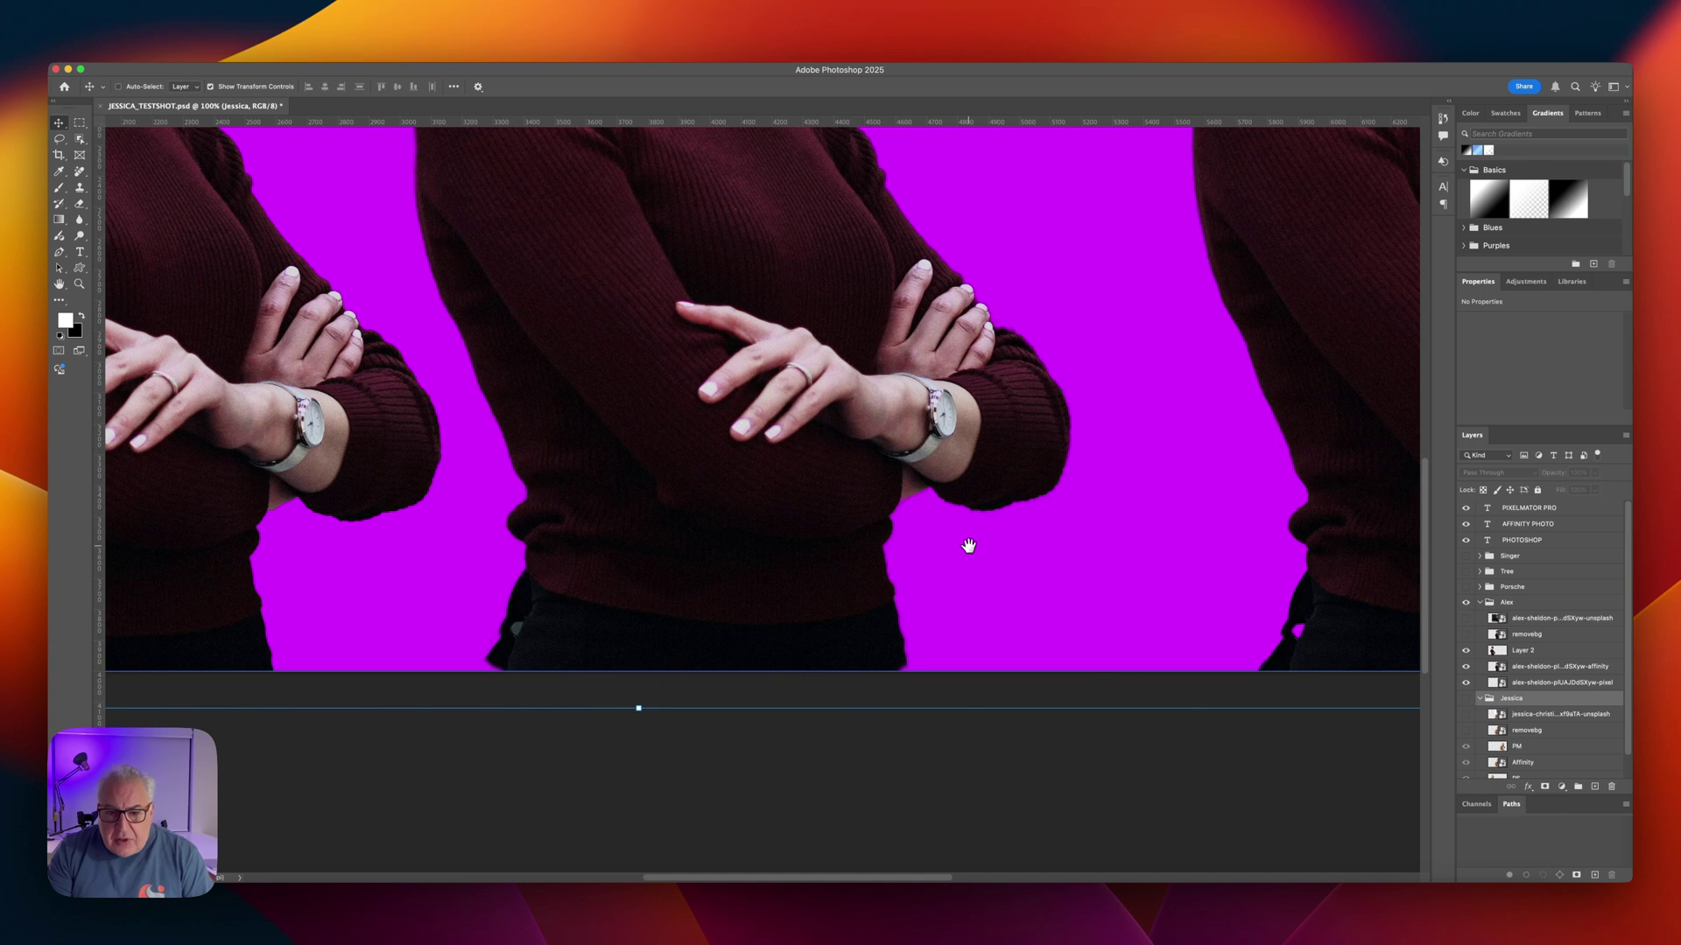
drag(968, 545, 978, 566)
super+click(911, 530)
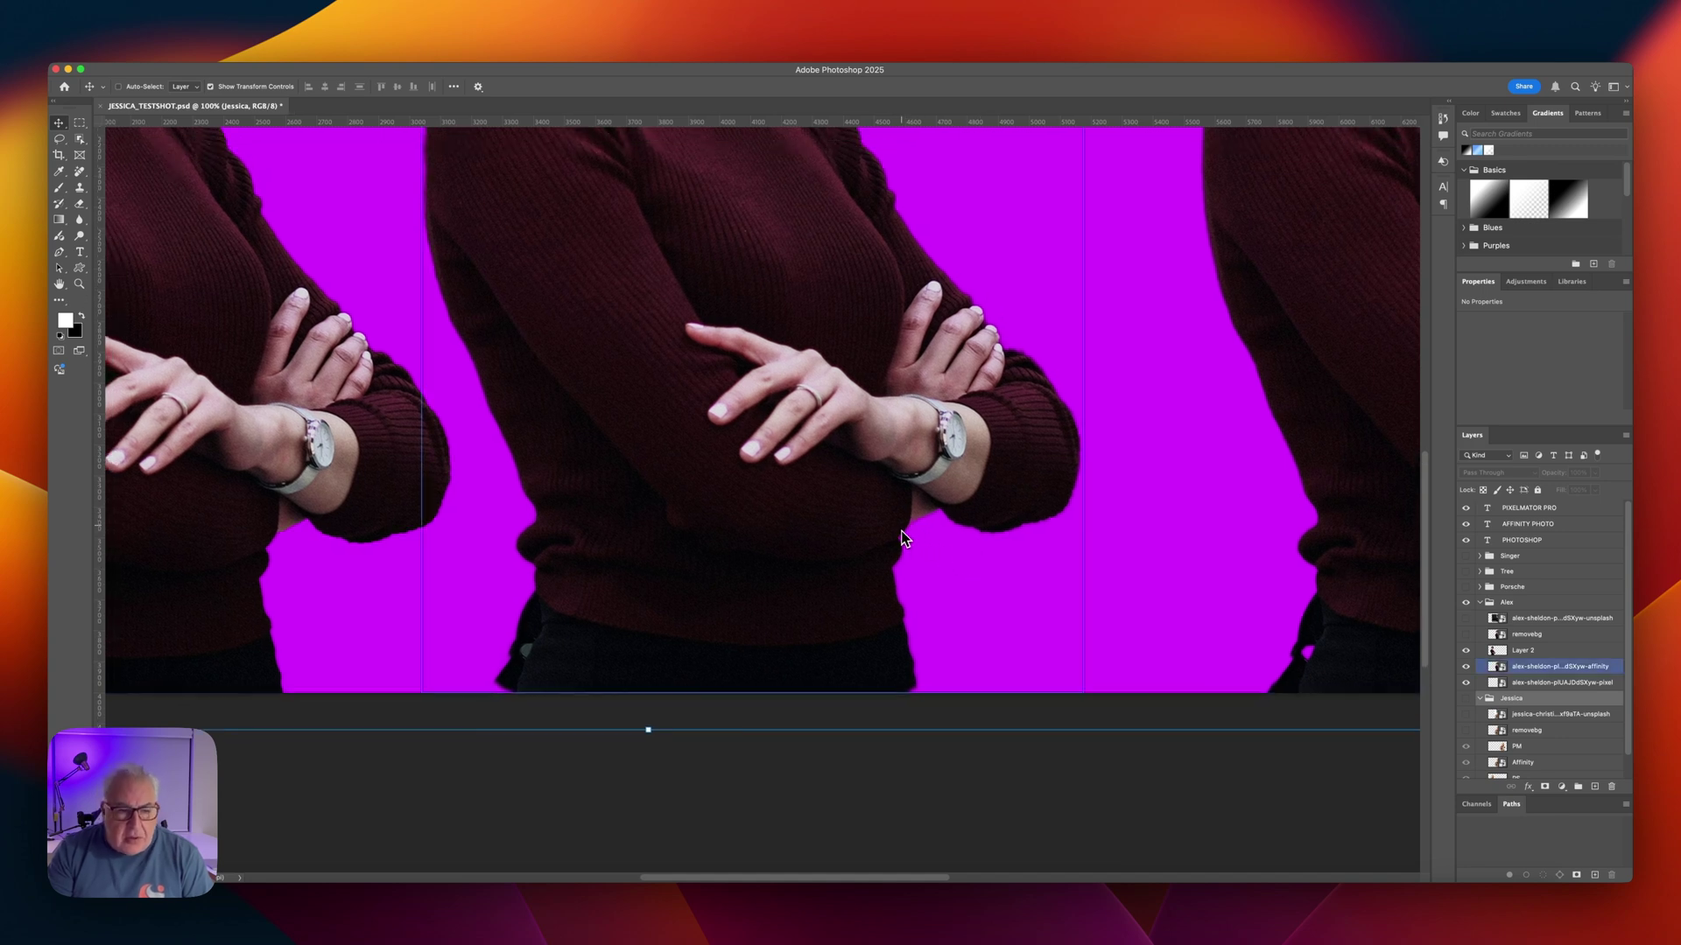
Check the Photoshop cutout's arms, and inspect the head, earring and necklace of the Pixelmator Pro cutout.
scroll(963, 538, up, 10)
scroll(963, 538, left, 8)
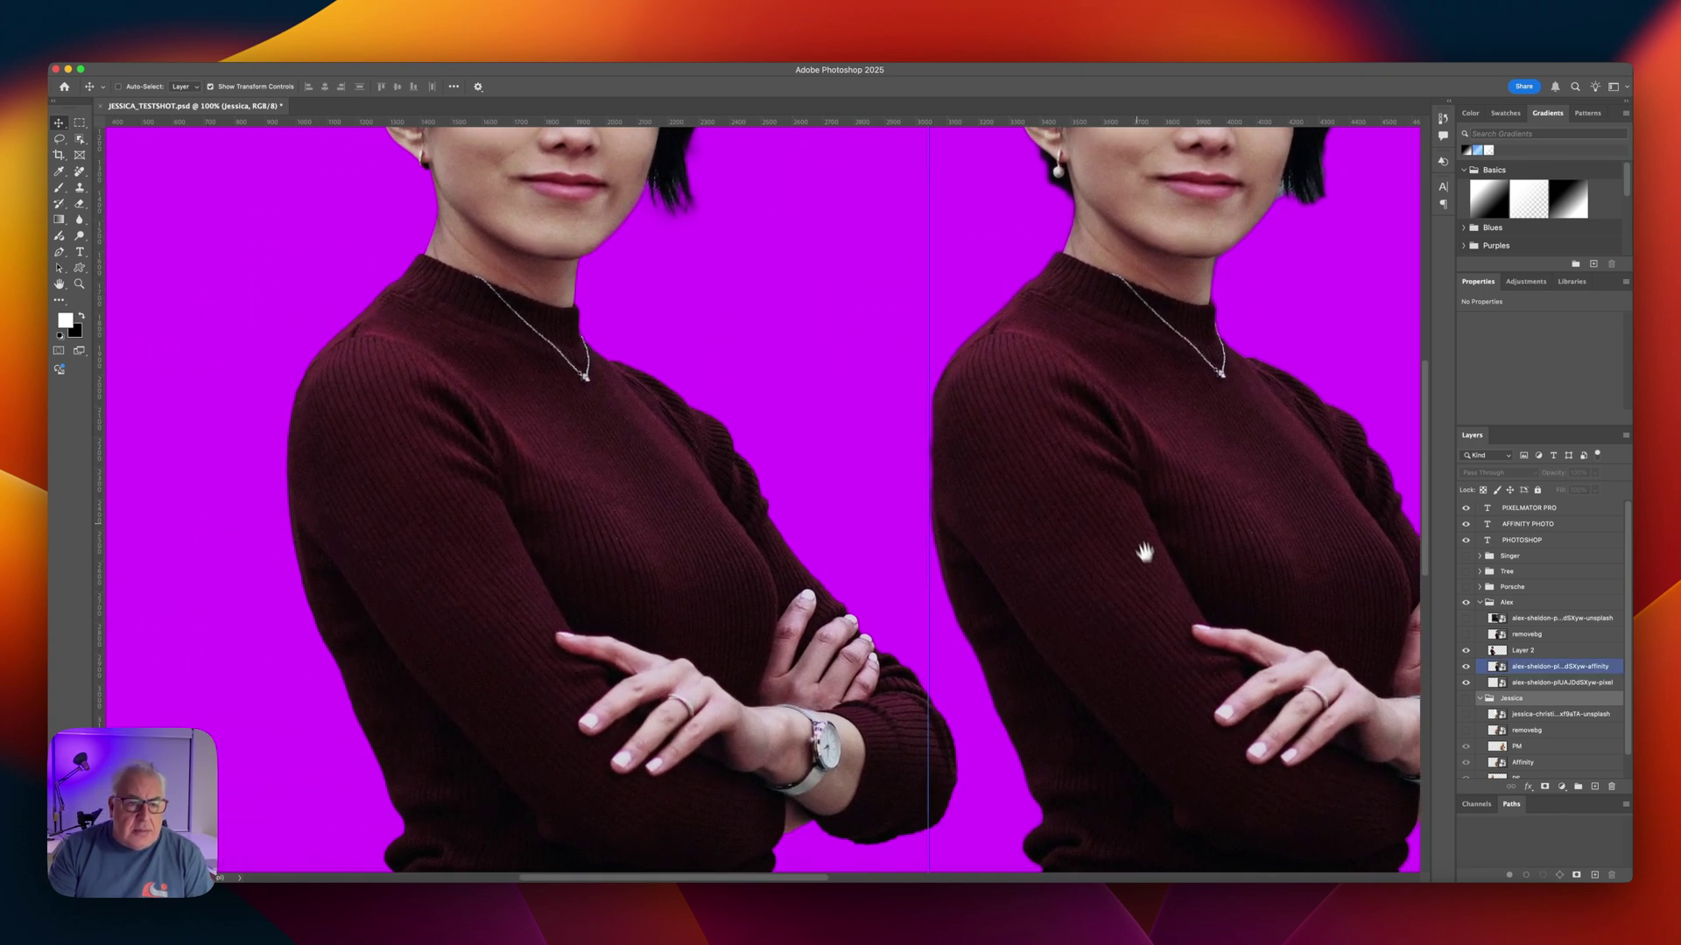
scroll(762, 613, right, 10)
scroll(762, 613, up, 6)
scroll(758, 443, down, 3)
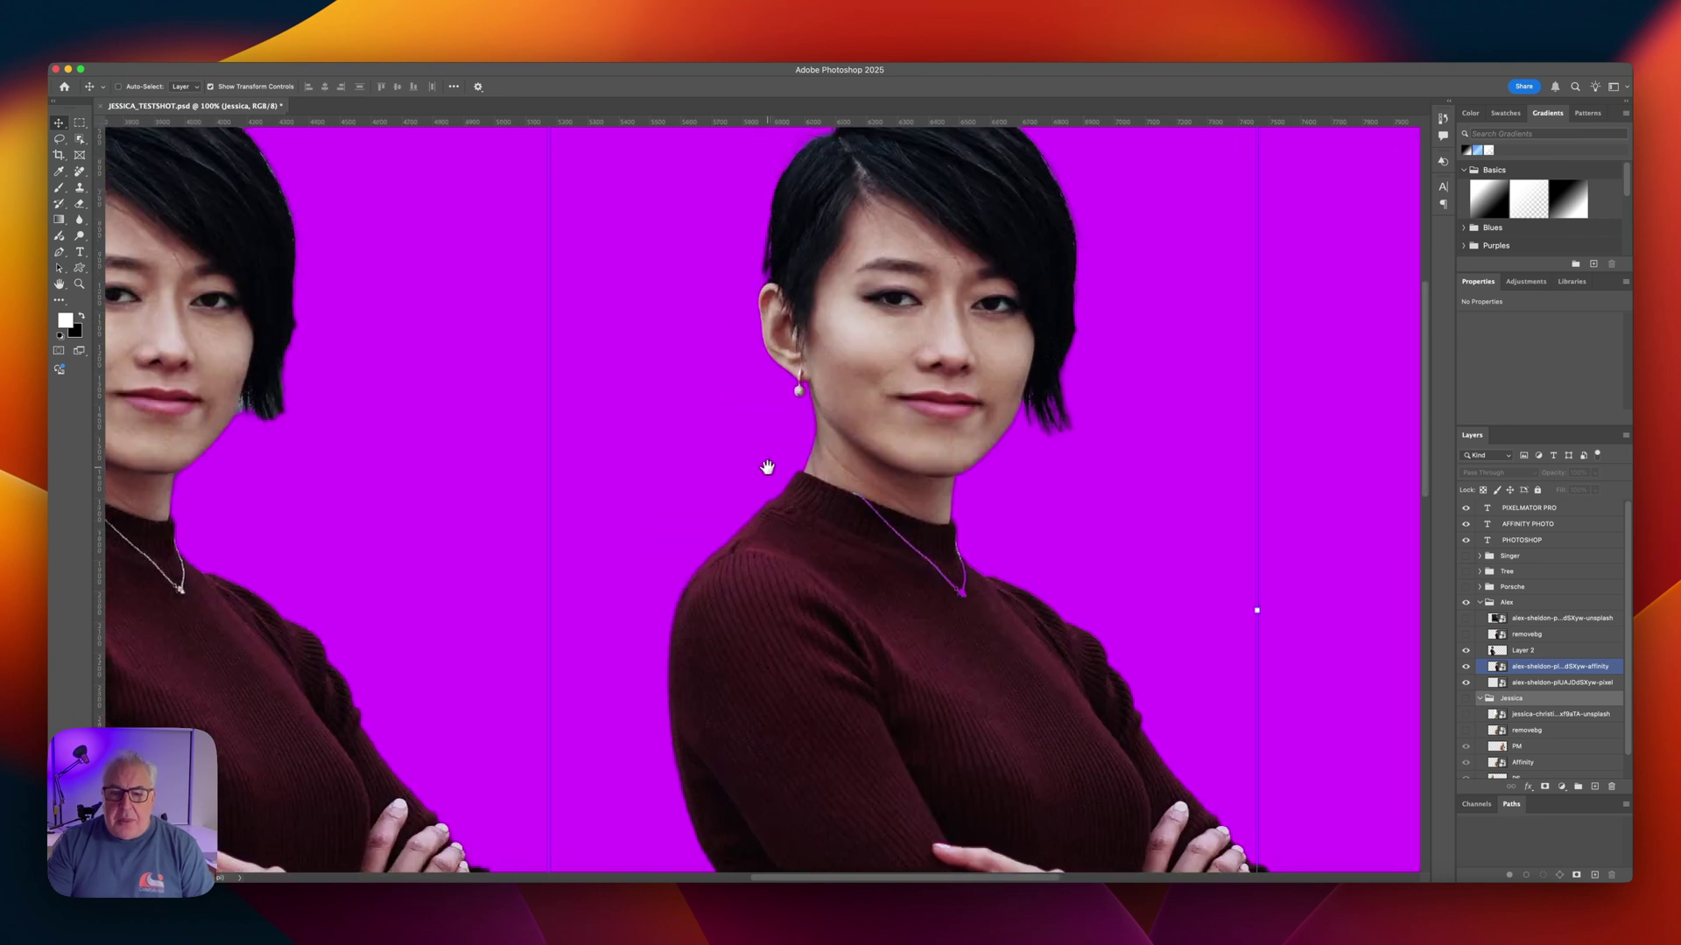
Compare the necklace, earring and hair edges of the dark-haired woman's Pixelmator Pro and Affinity Photo cutouts.
drag(768, 467, 984, 420)
super+click(1038, 455)
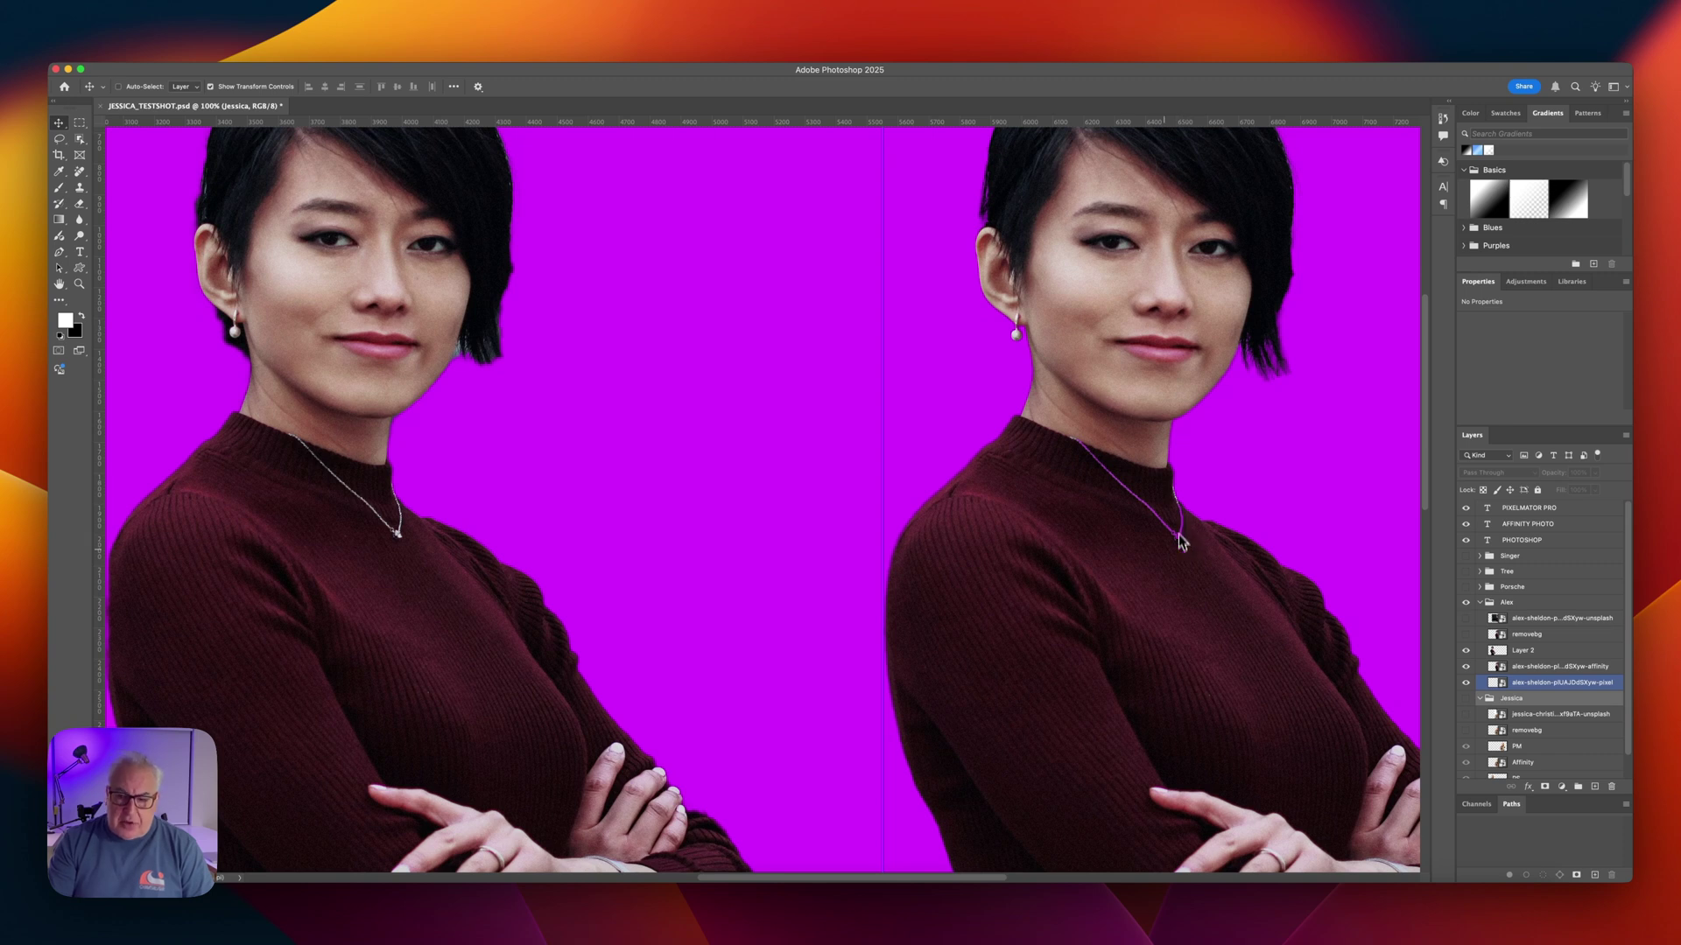
drag(1073, 420, 1101, 541)
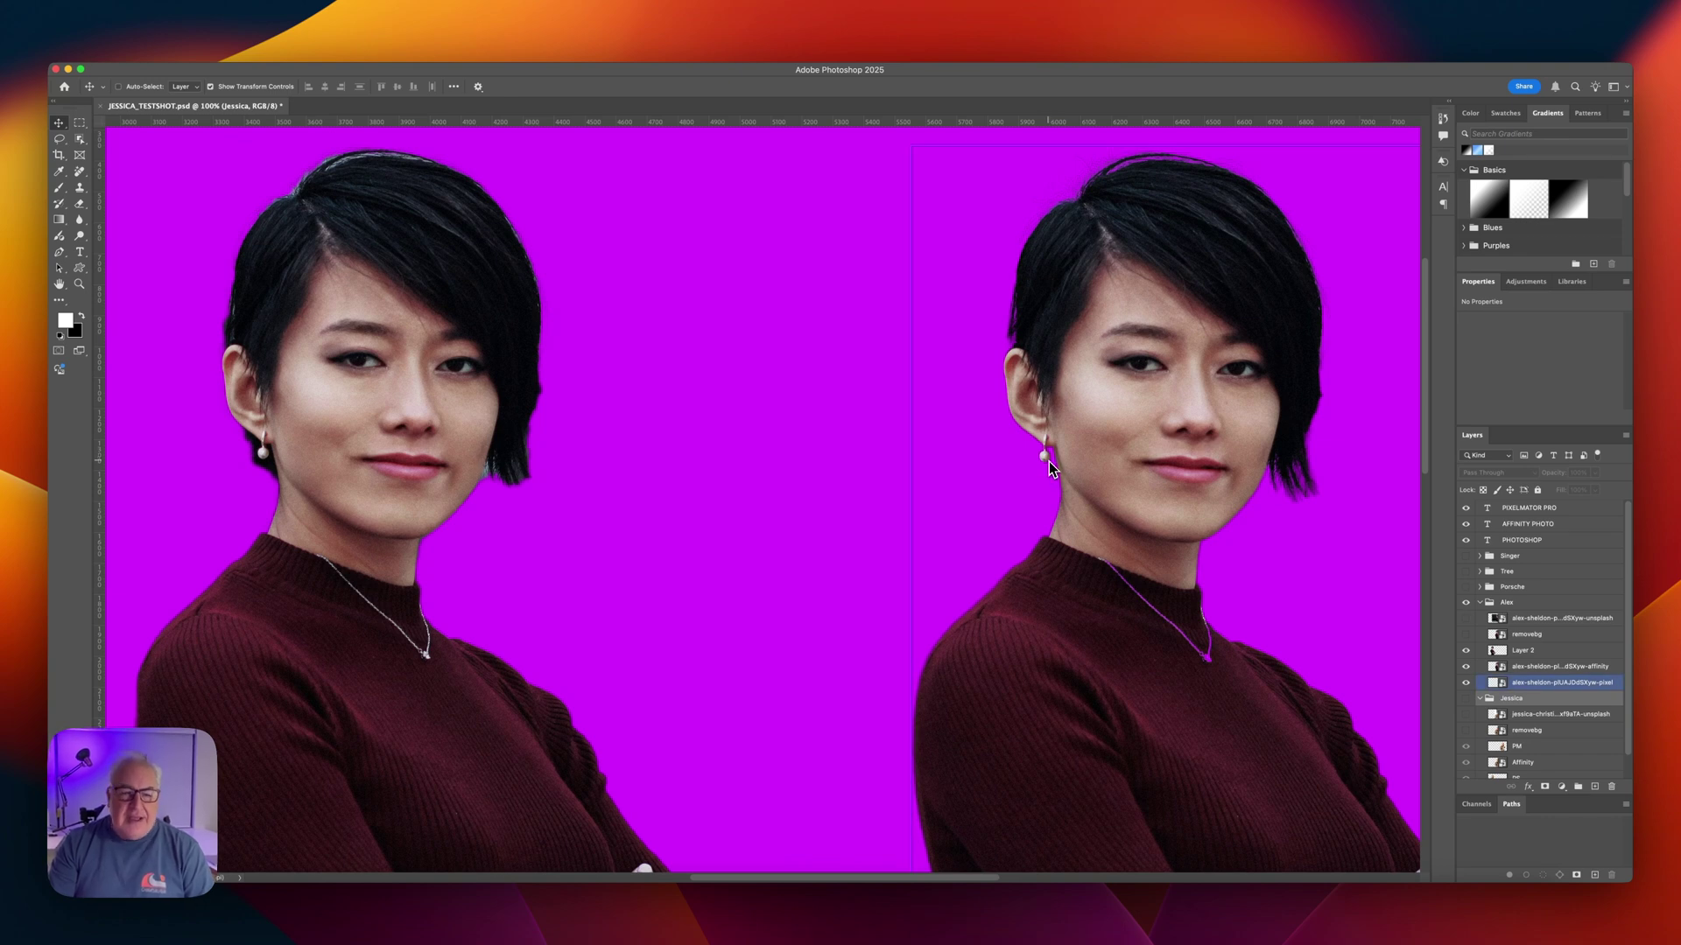
key(alt+bracketright)
key(alt+bracketleft)
drag(1151, 418, 1074, 439)
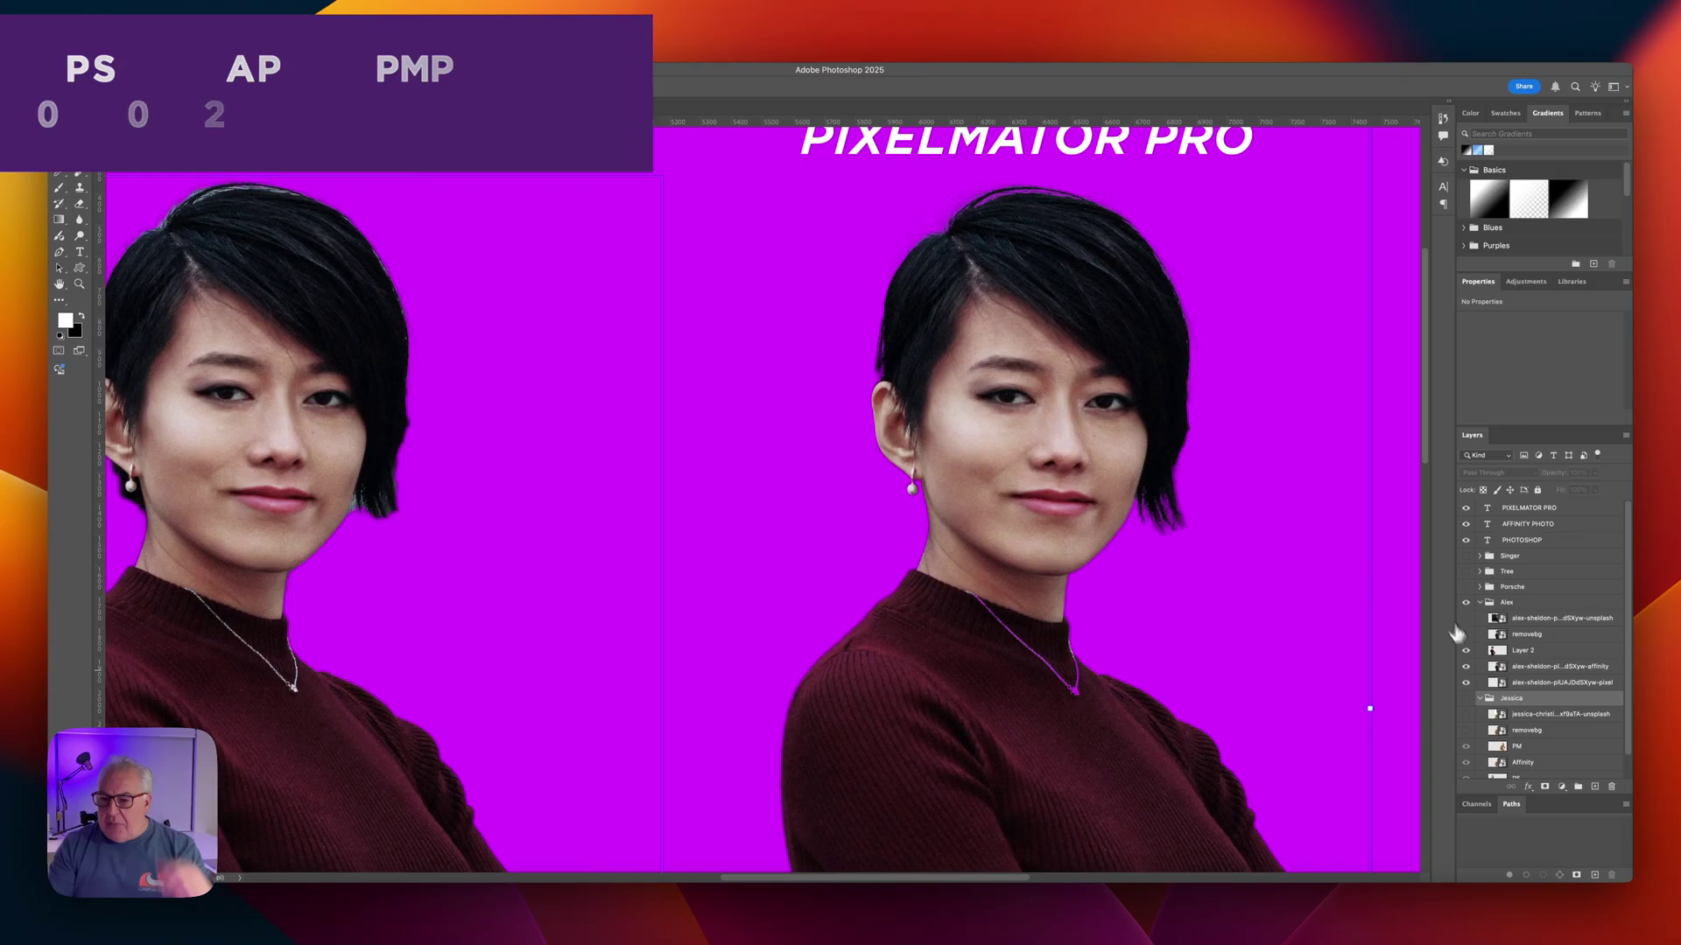
Replace the dark-haired woman's cutouts with the Porsche group, hiding its original photo and showing its subject group.
click(1468, 671)
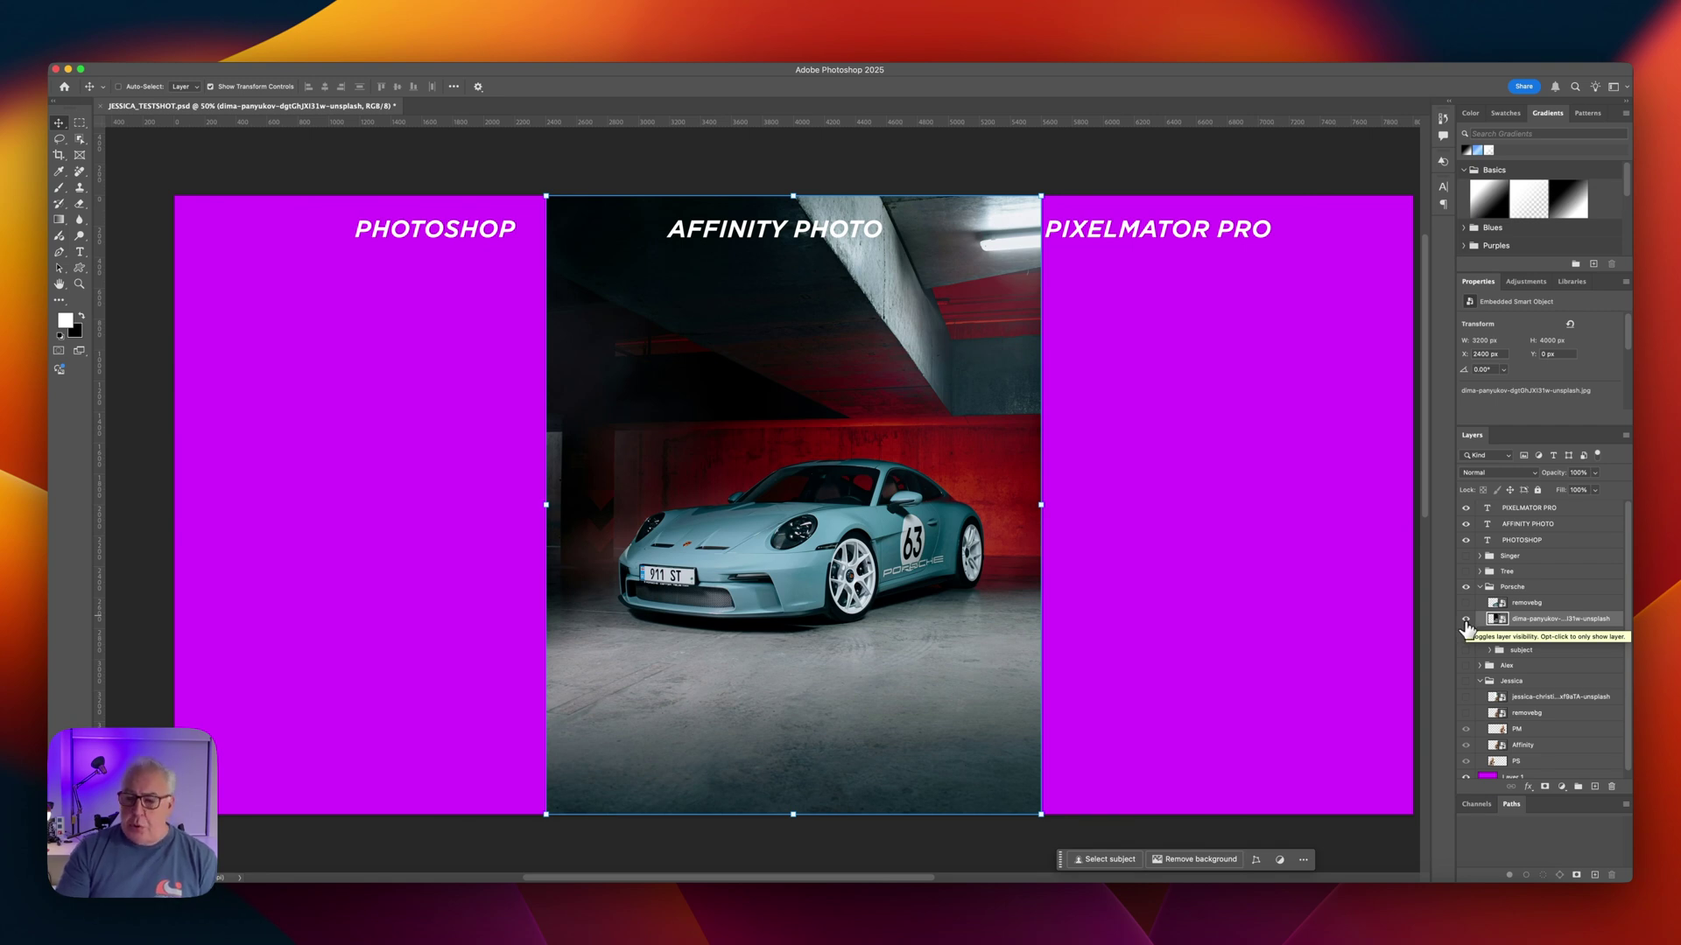
click(1466, 620)
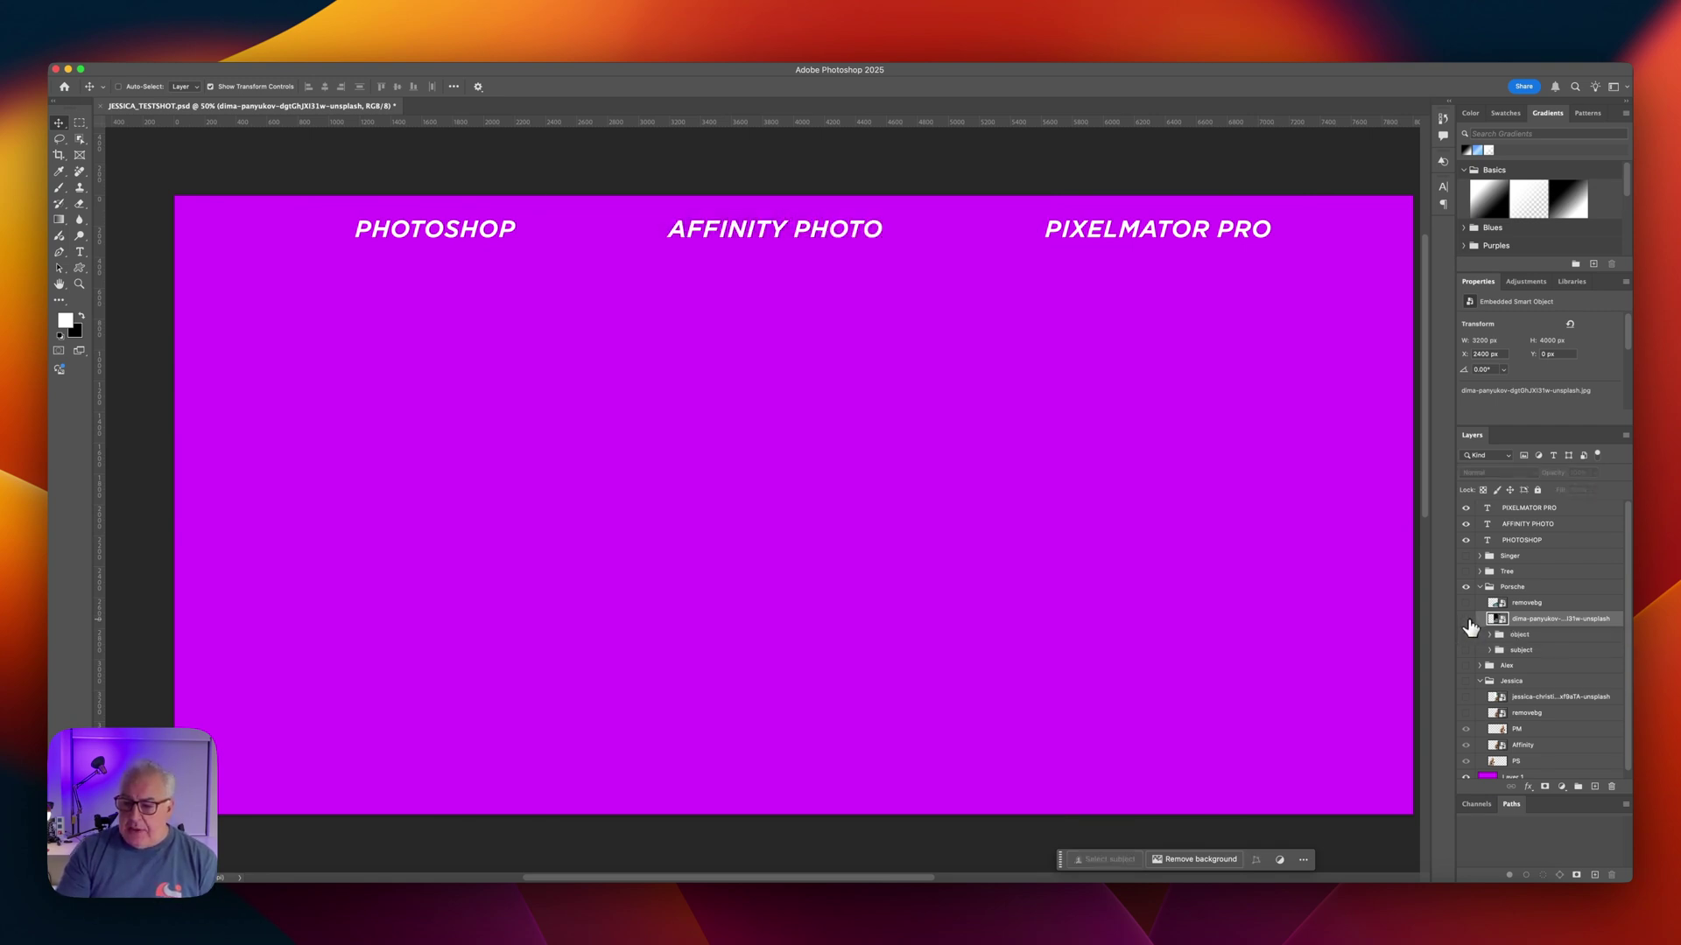
click(1467, 651)
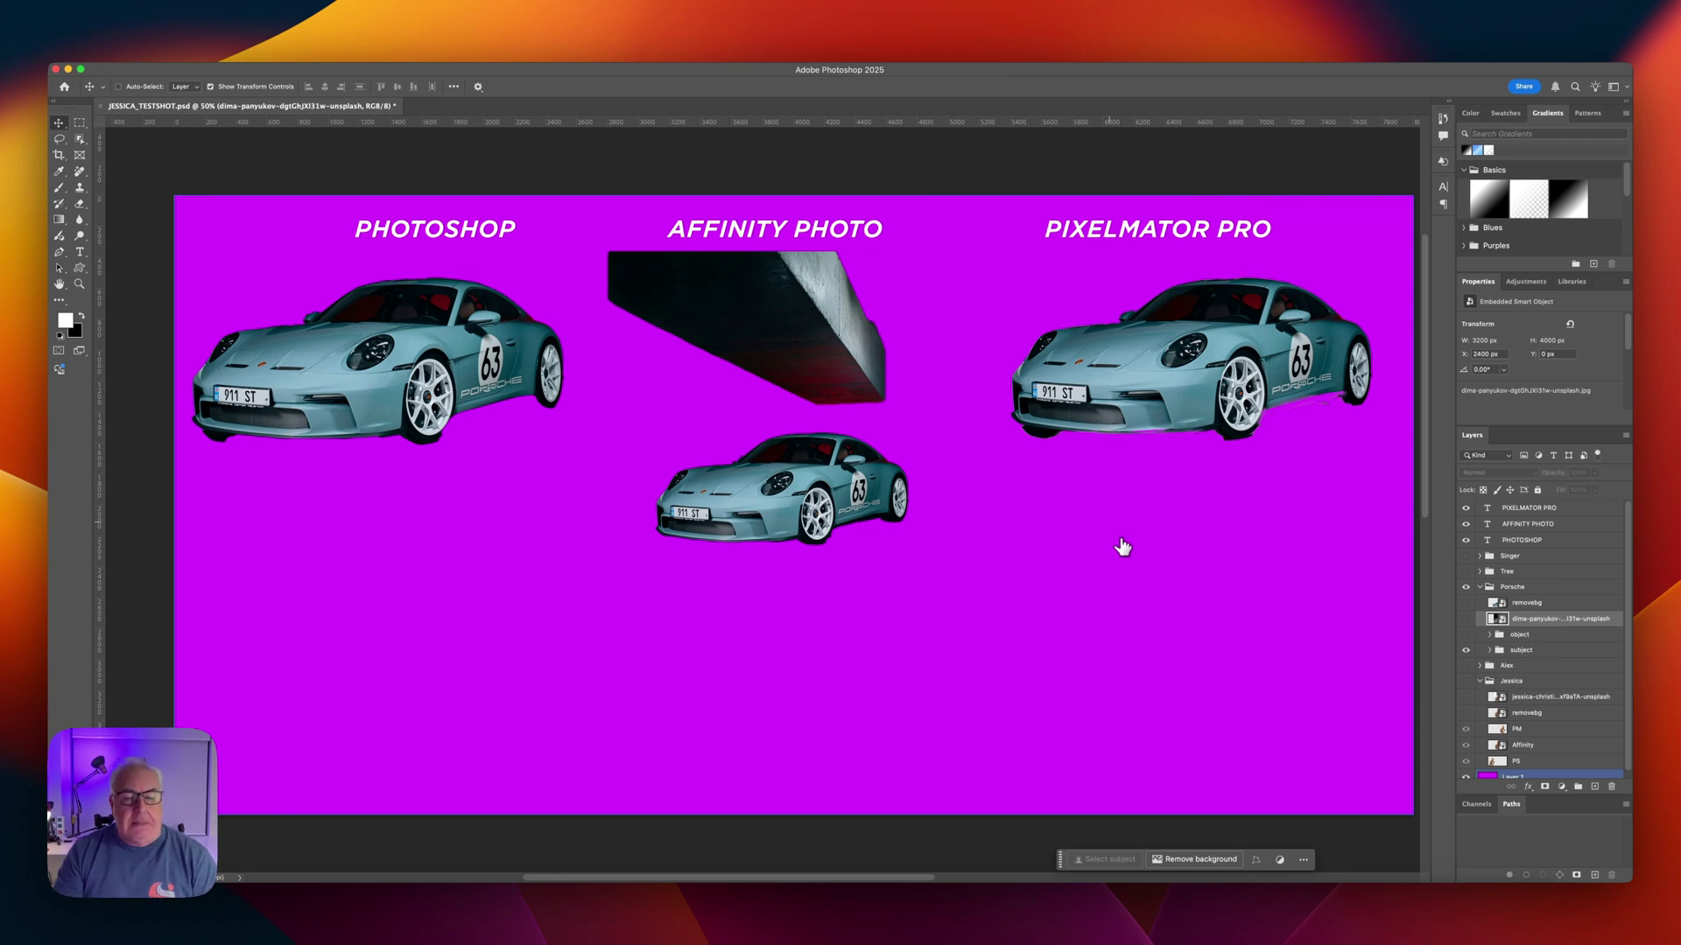
Hide the Porsche subject cutouts and view the original car photo at 66.7% zoom.
mouse_move(862, 425)
mouse_down()
mouse_move(852, 452)
mouse_move(880, 473)
mouse_move(847, 457)
mouse_move(864, 452)
mouse_up()
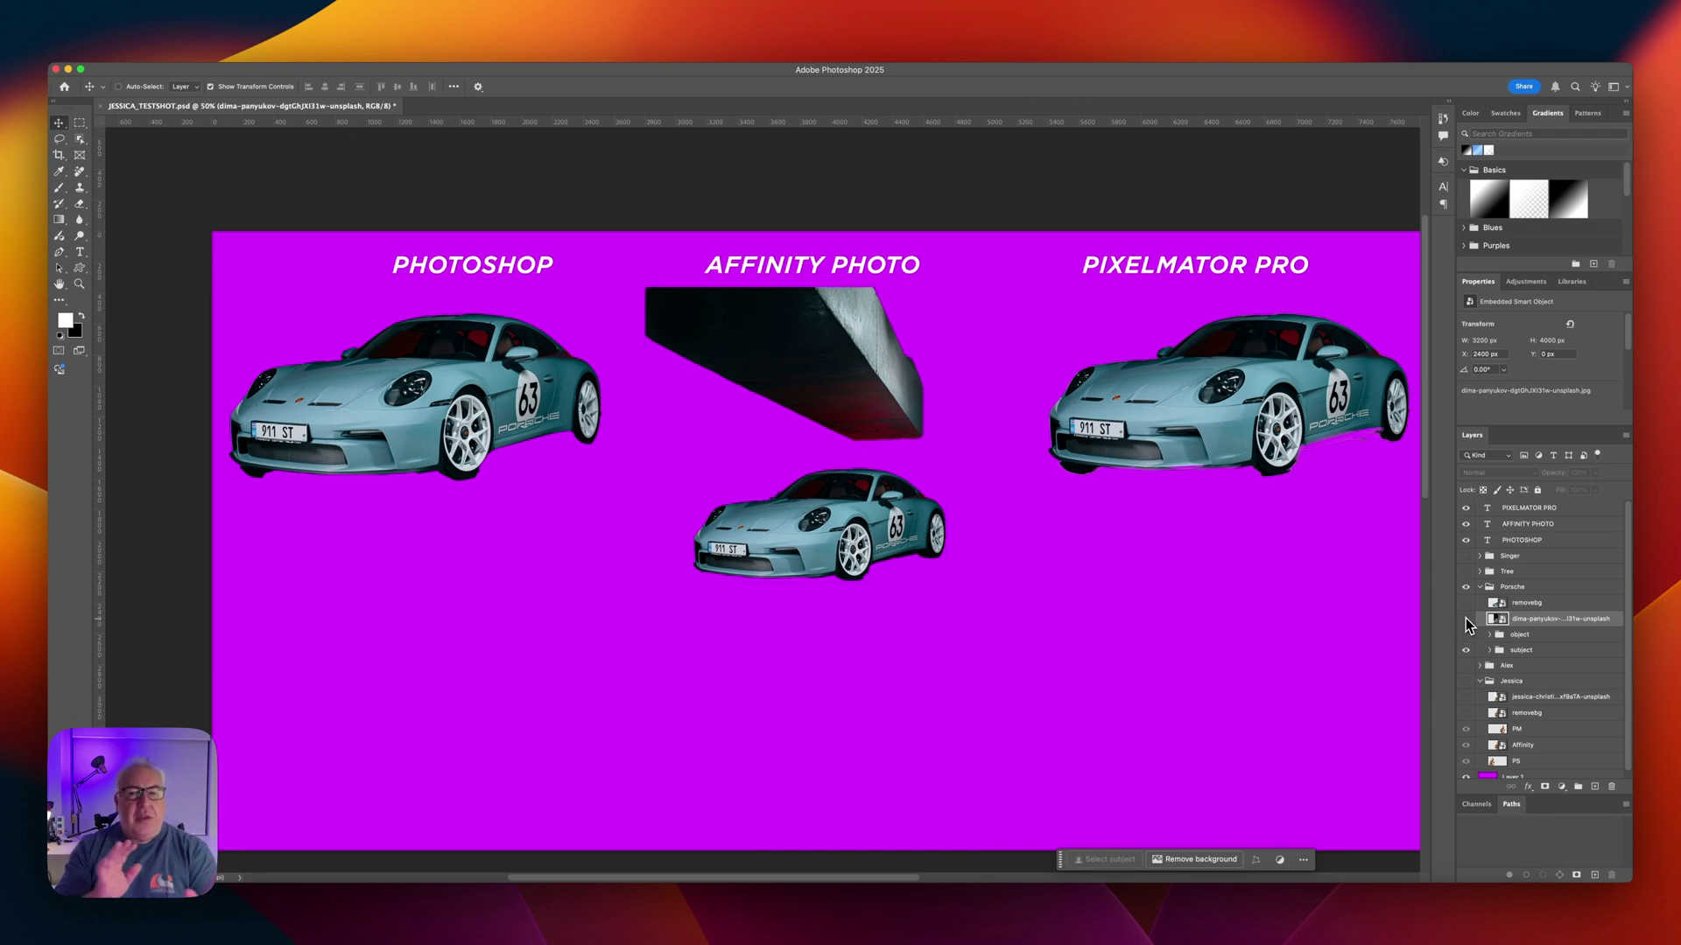
drag(1173, 535, 1146, 463)
click(1466, 651)
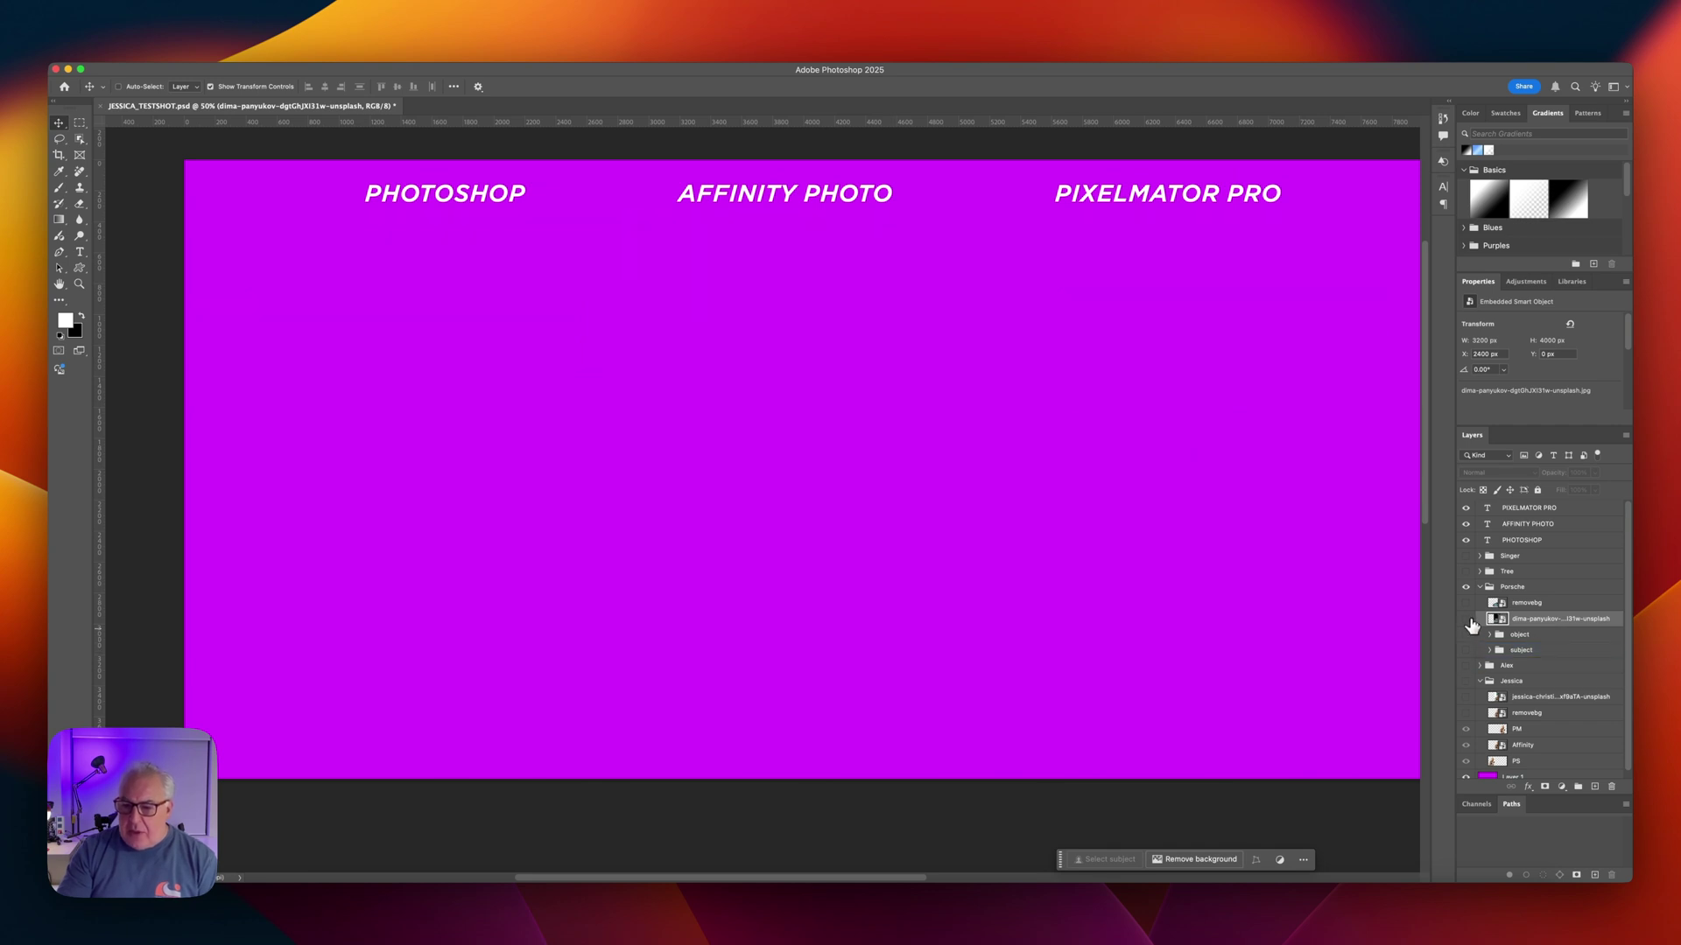
click(1467, 620)
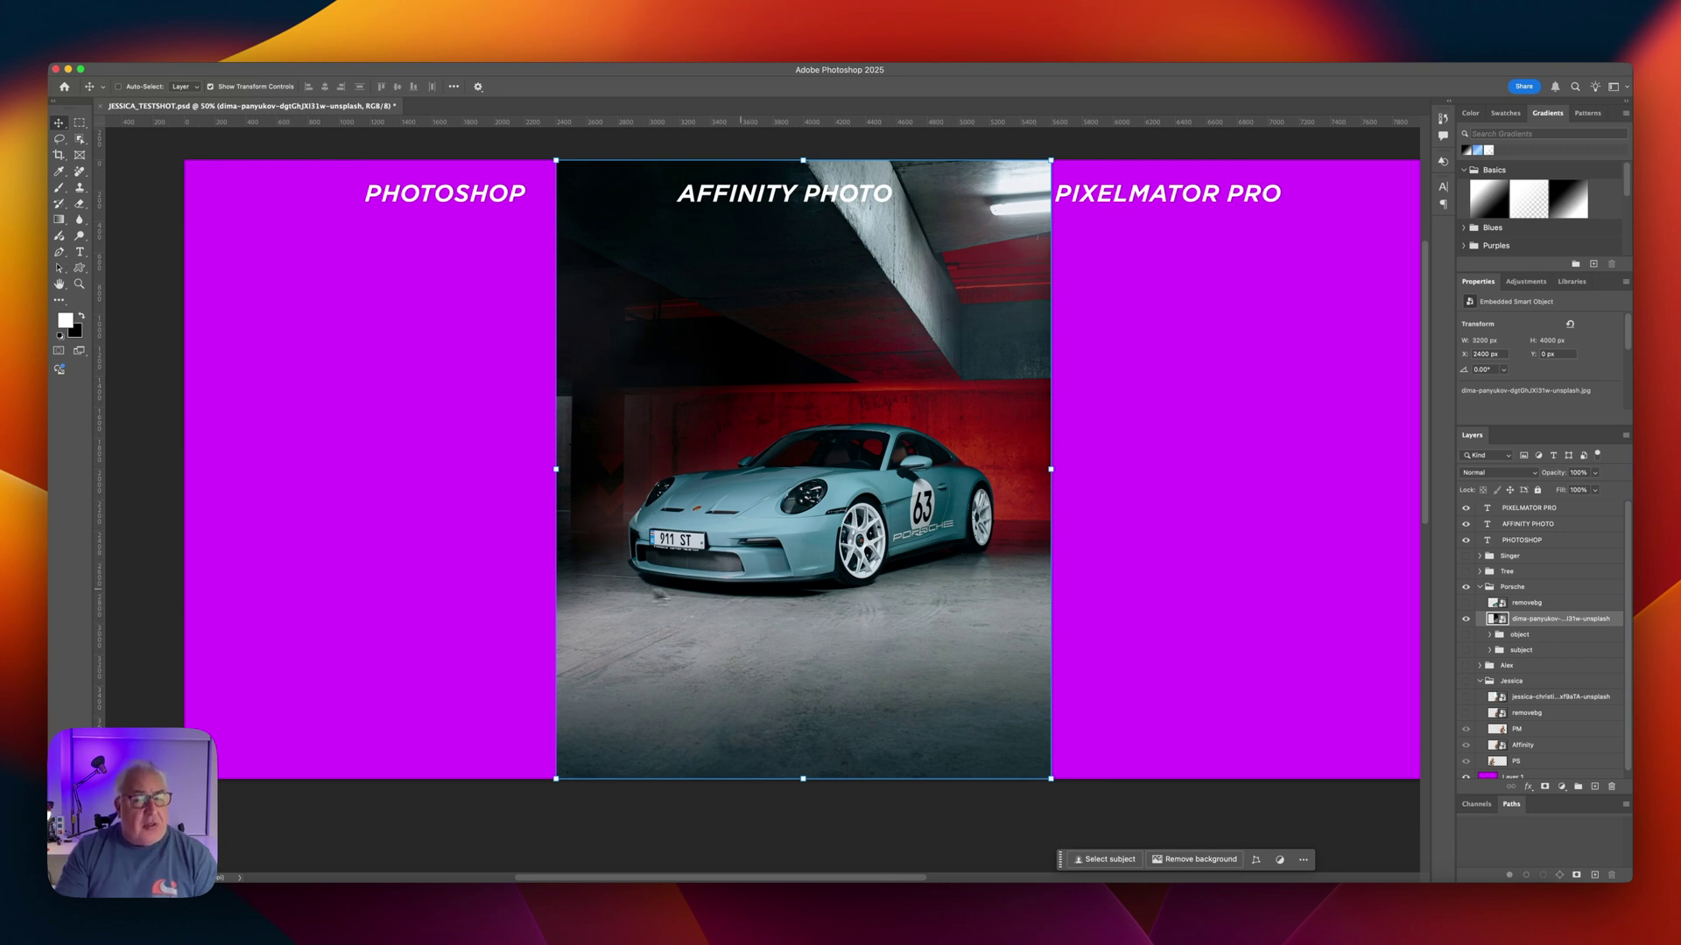
key(super+equal)
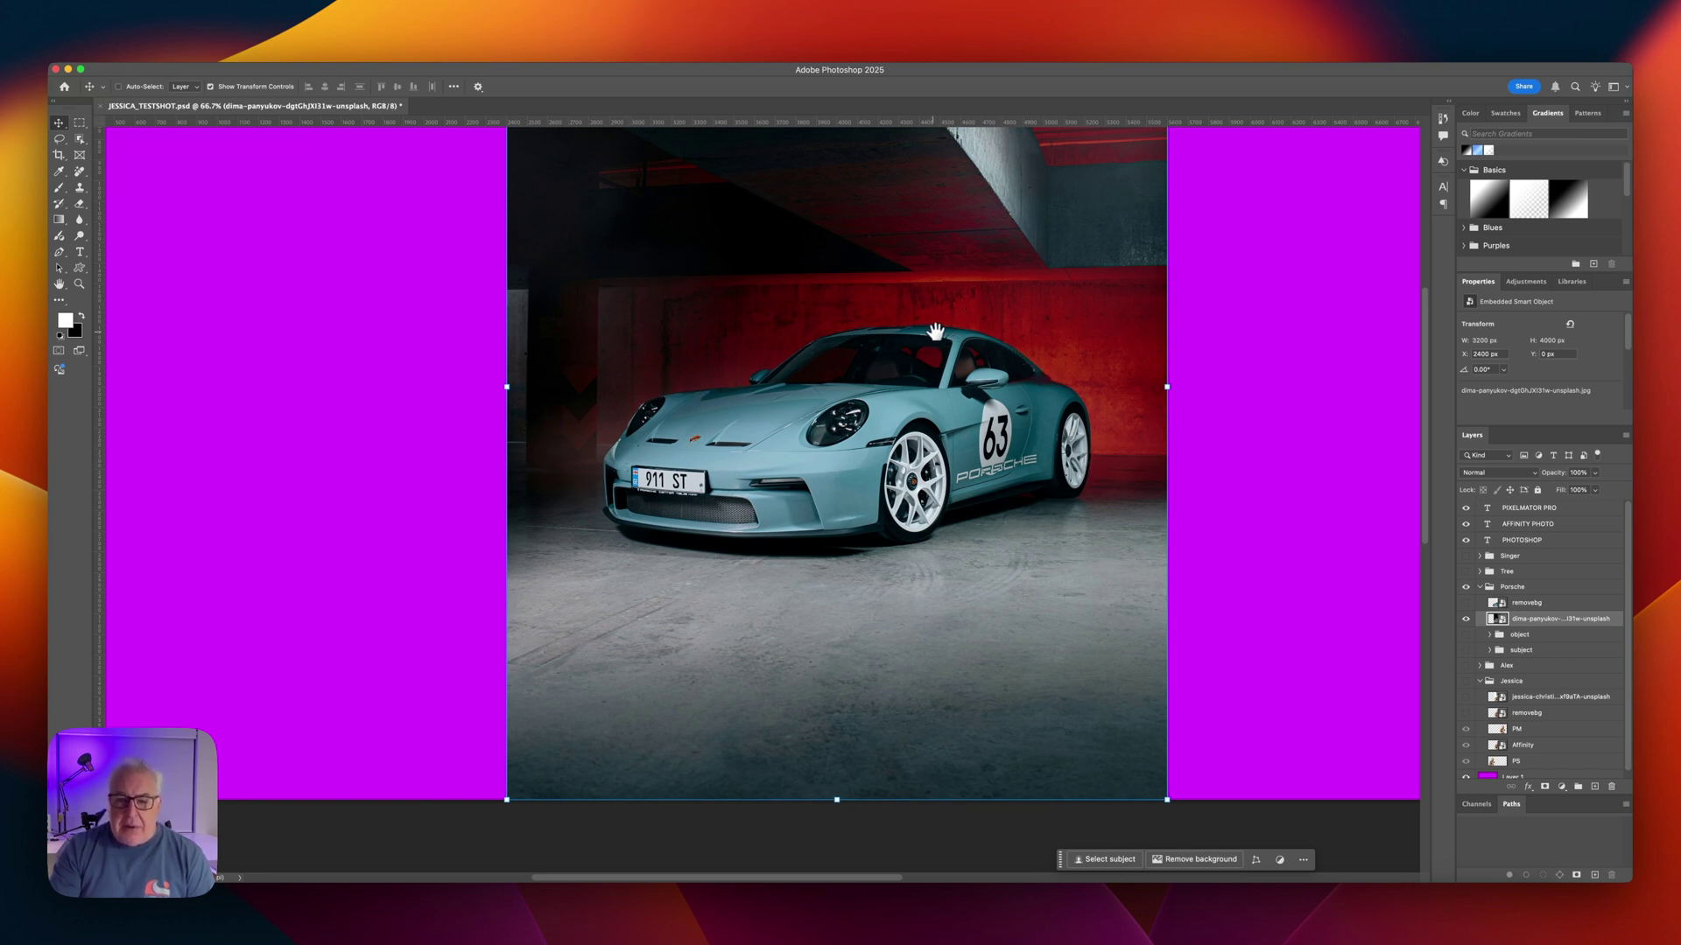
Hide the original Porsche photo, show the subject group again and view the Photoshop cutout at 200%.
click(1466, 619)
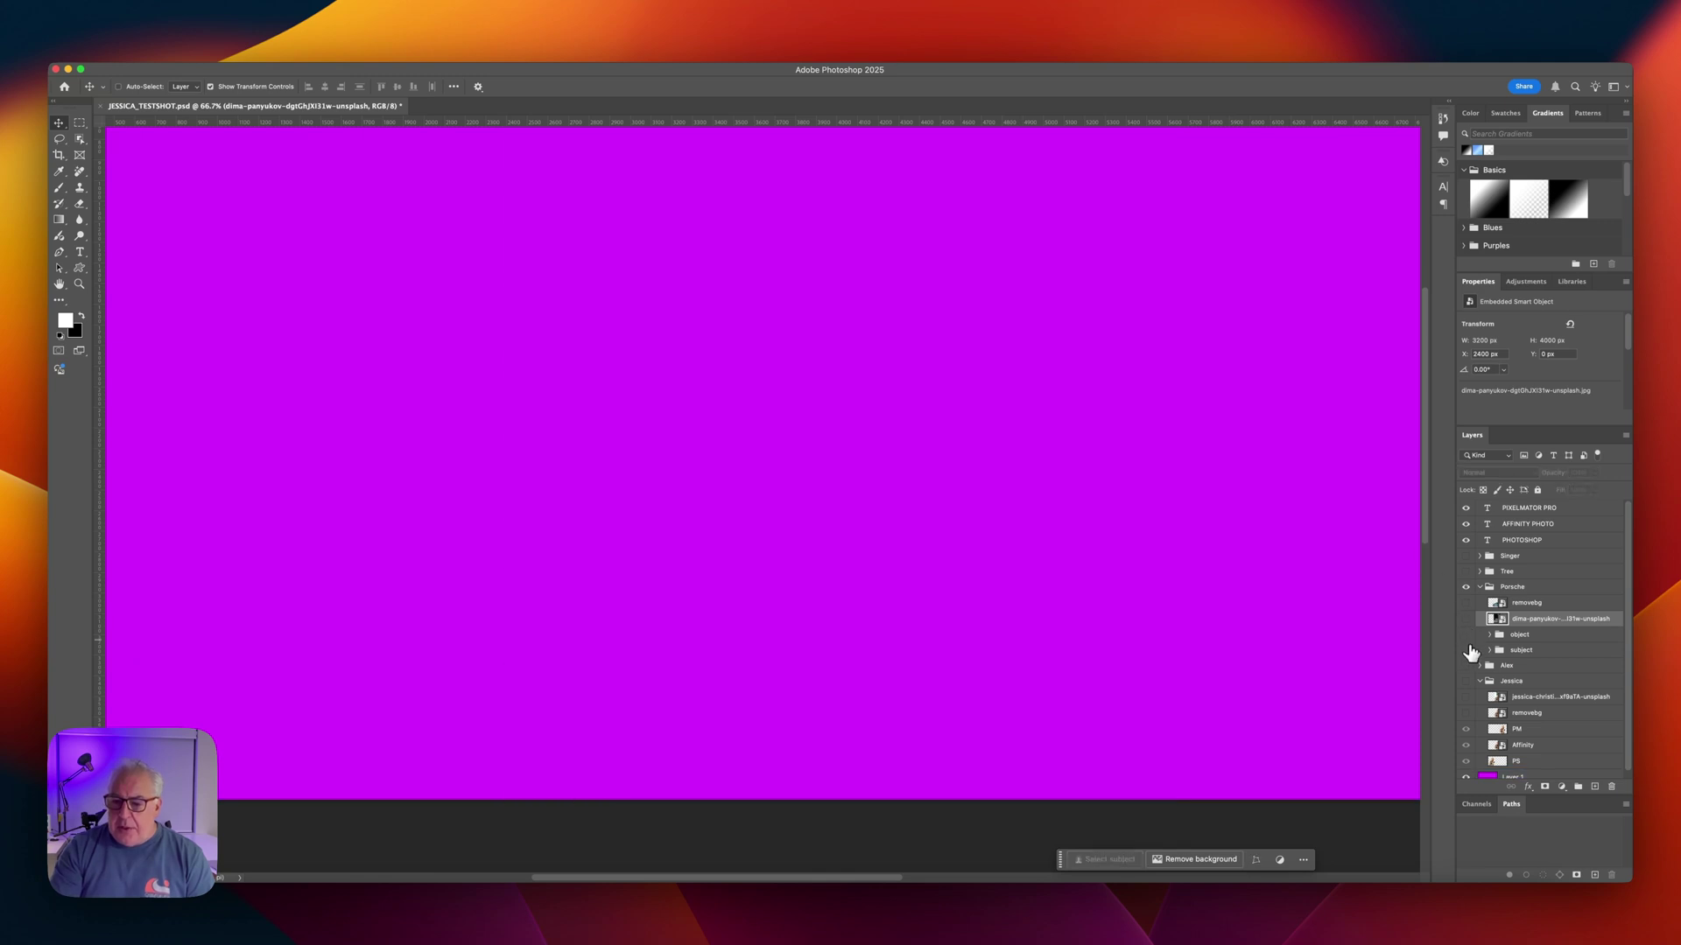
click(1466, 649)
drag(989, 454, 1241, 674)
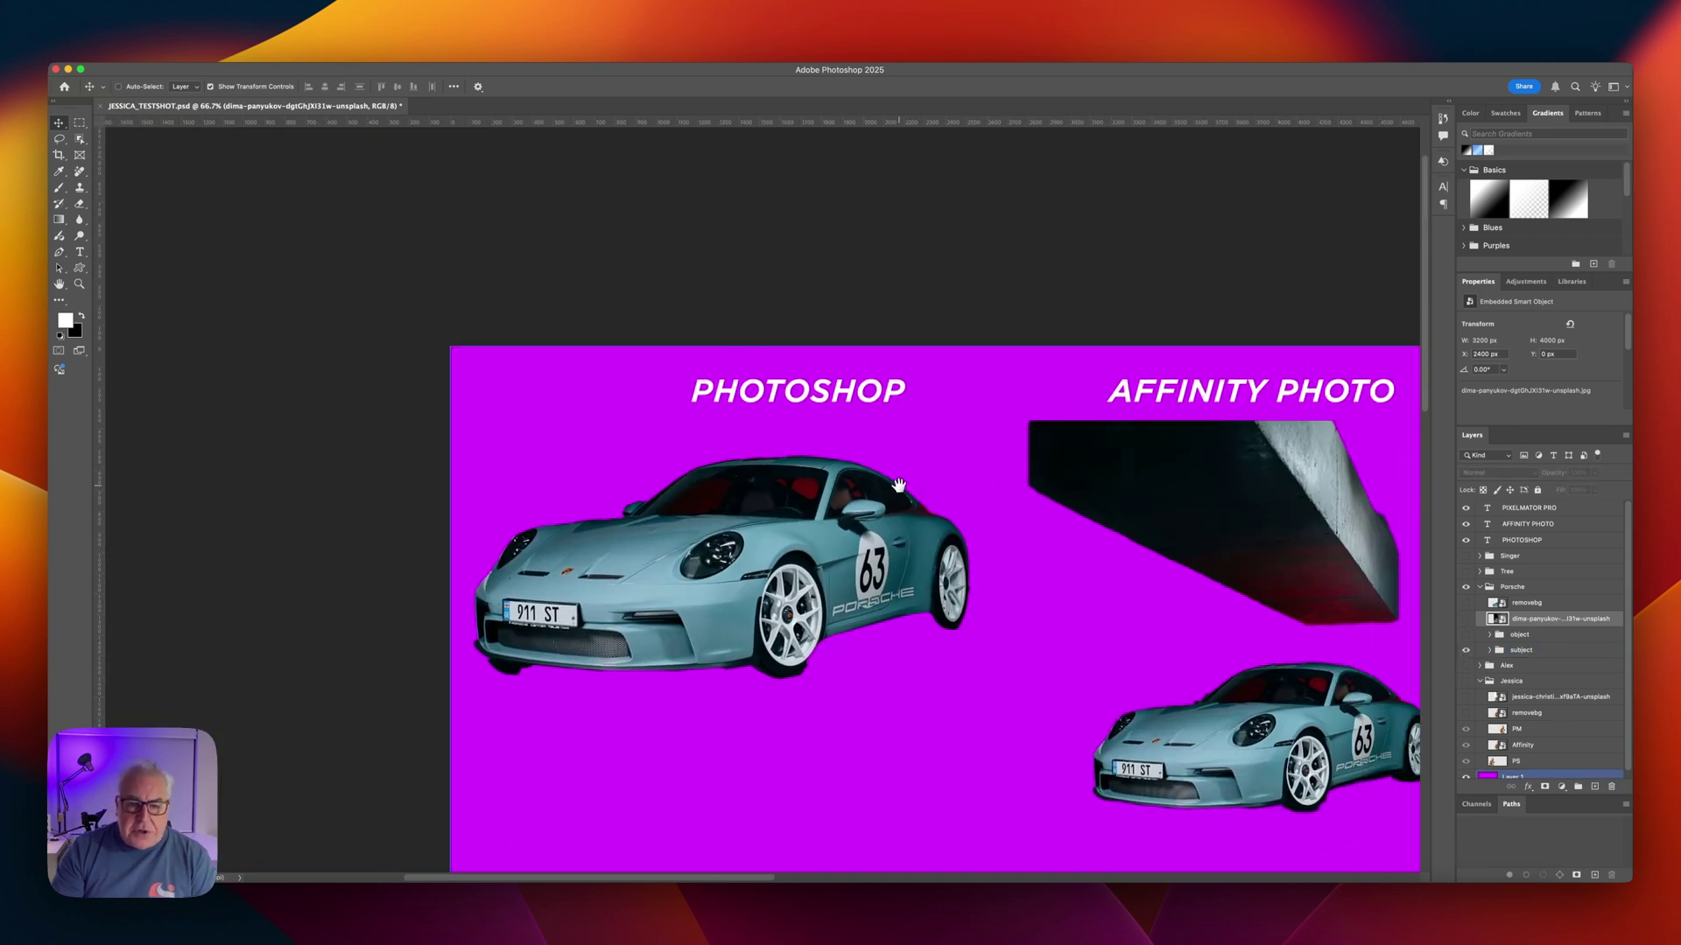
key(super+equal)
key(super+equal)
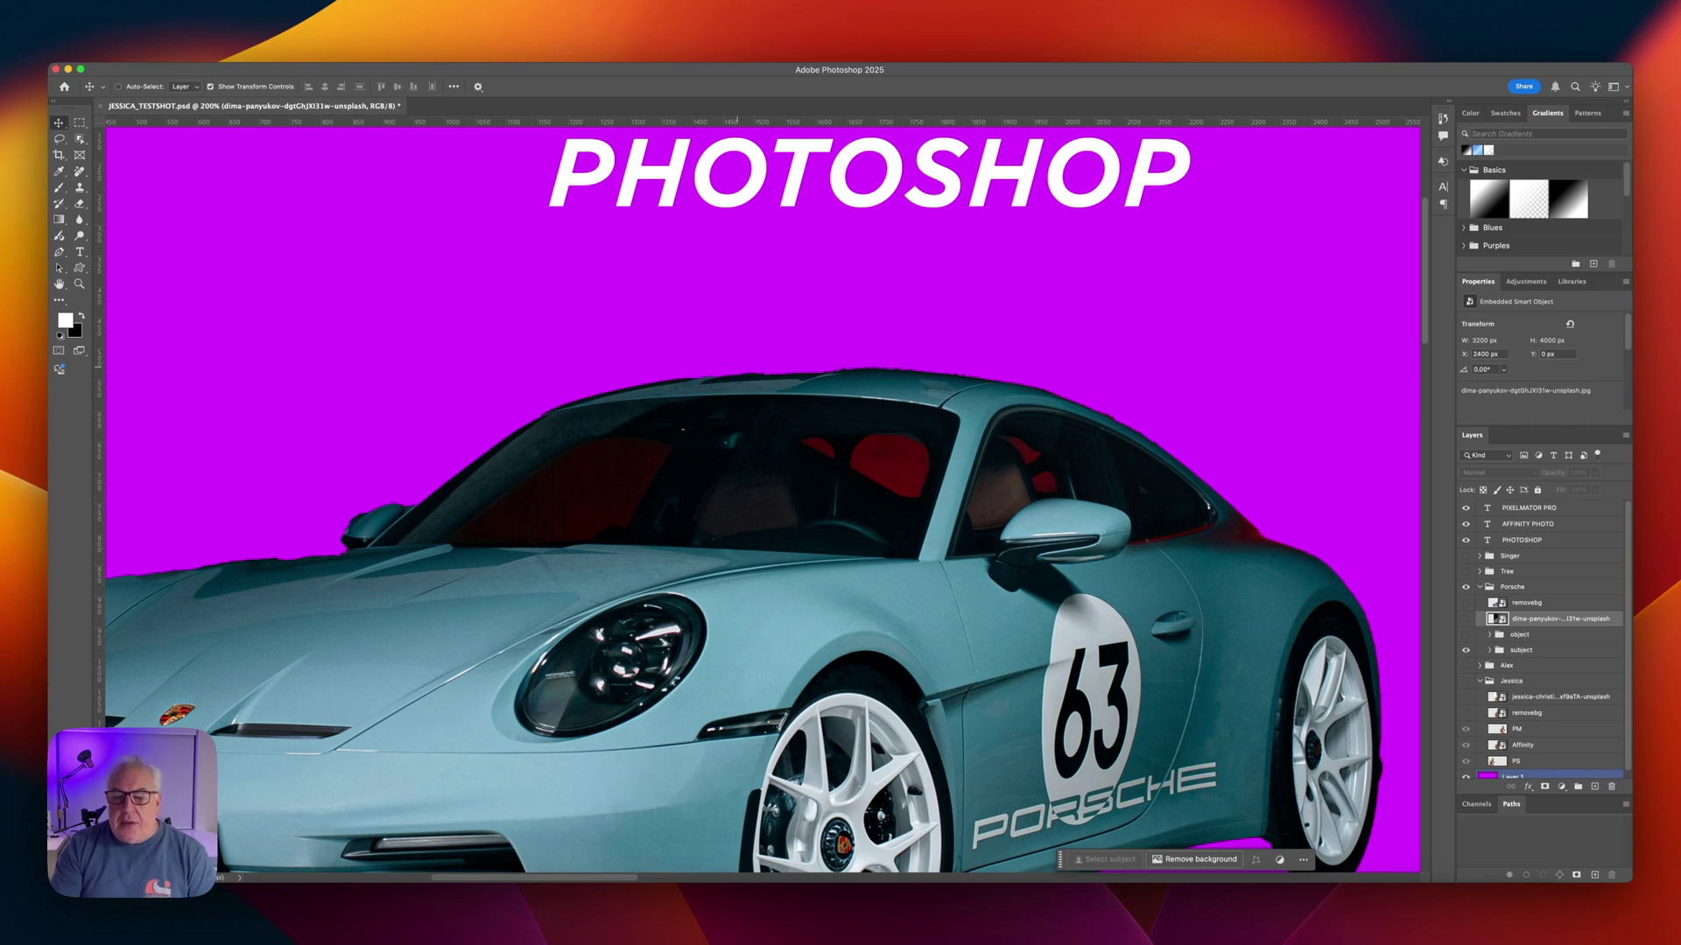
Examine the roof, bonnet, front bumper and wheel edges of the Photoshop subject cutout of the Porsche.
drag(735, 464, 855, 316)
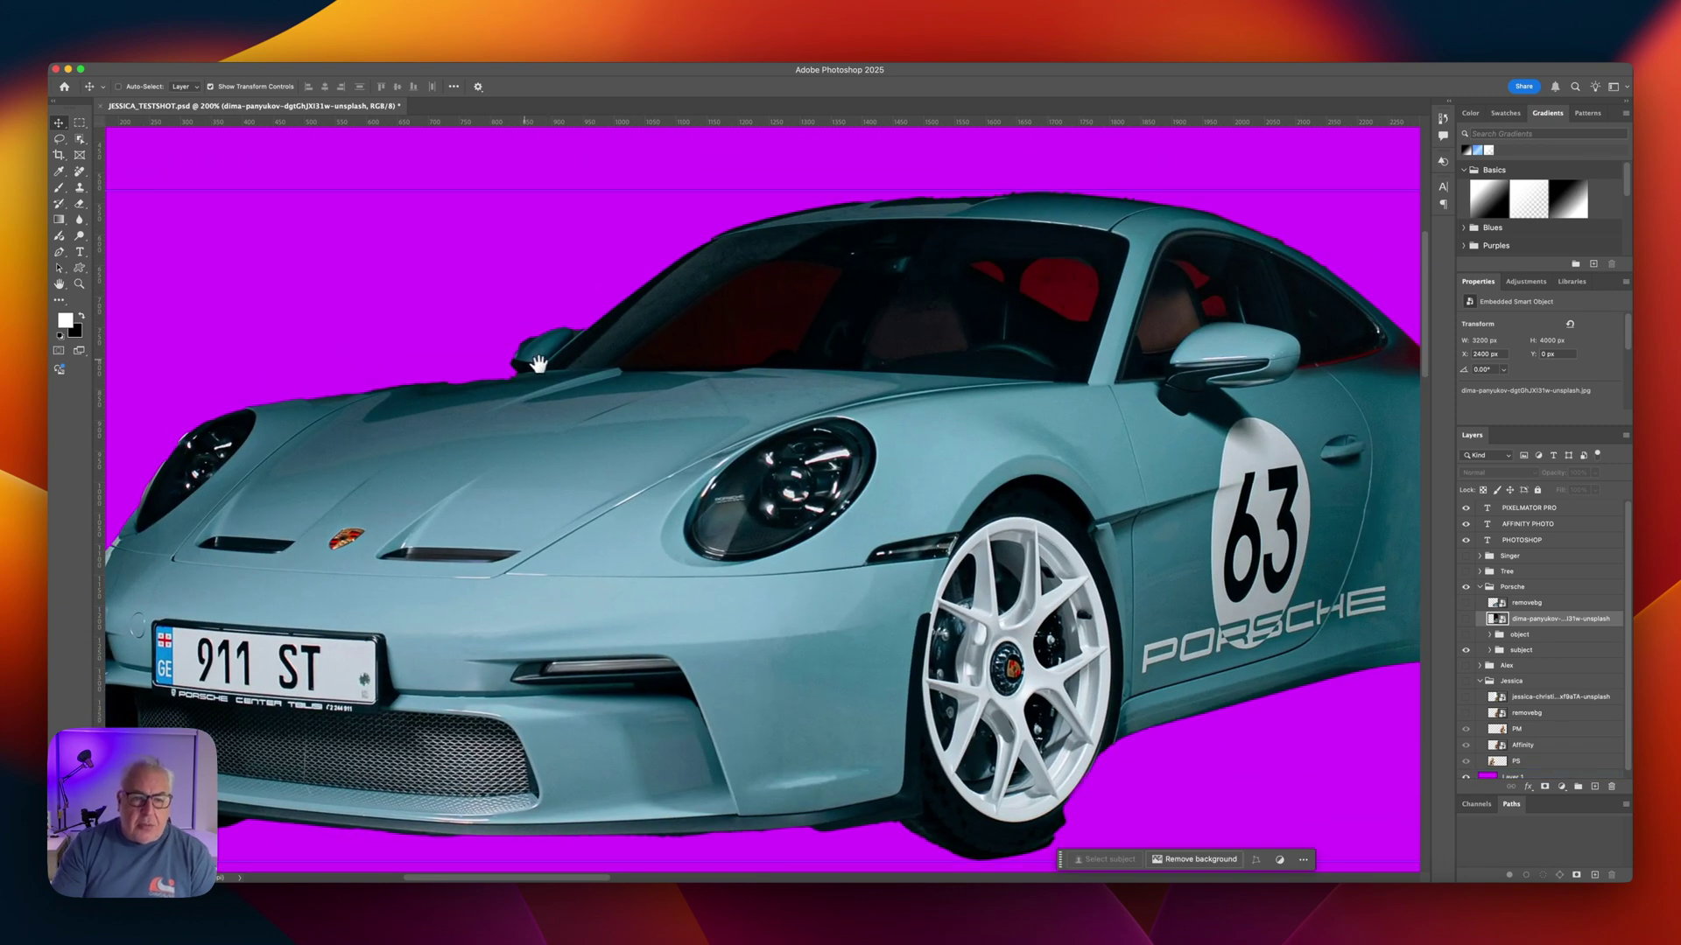
drag(486, 348, 595, 311)
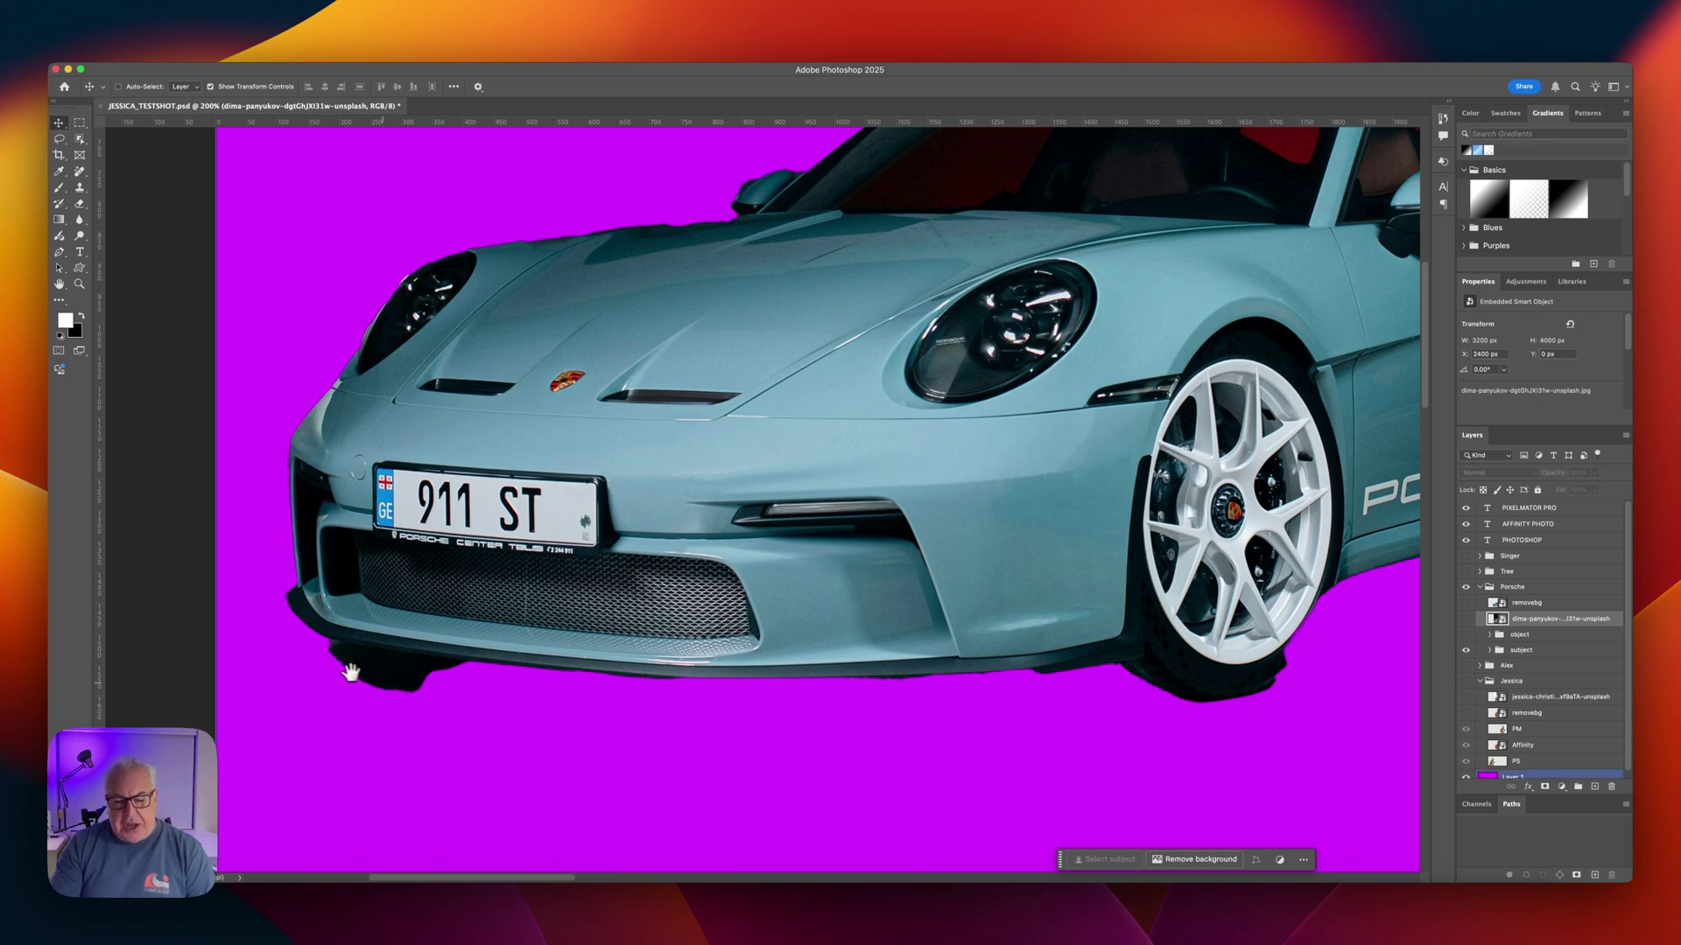
drag(906, 659, 375, 644)
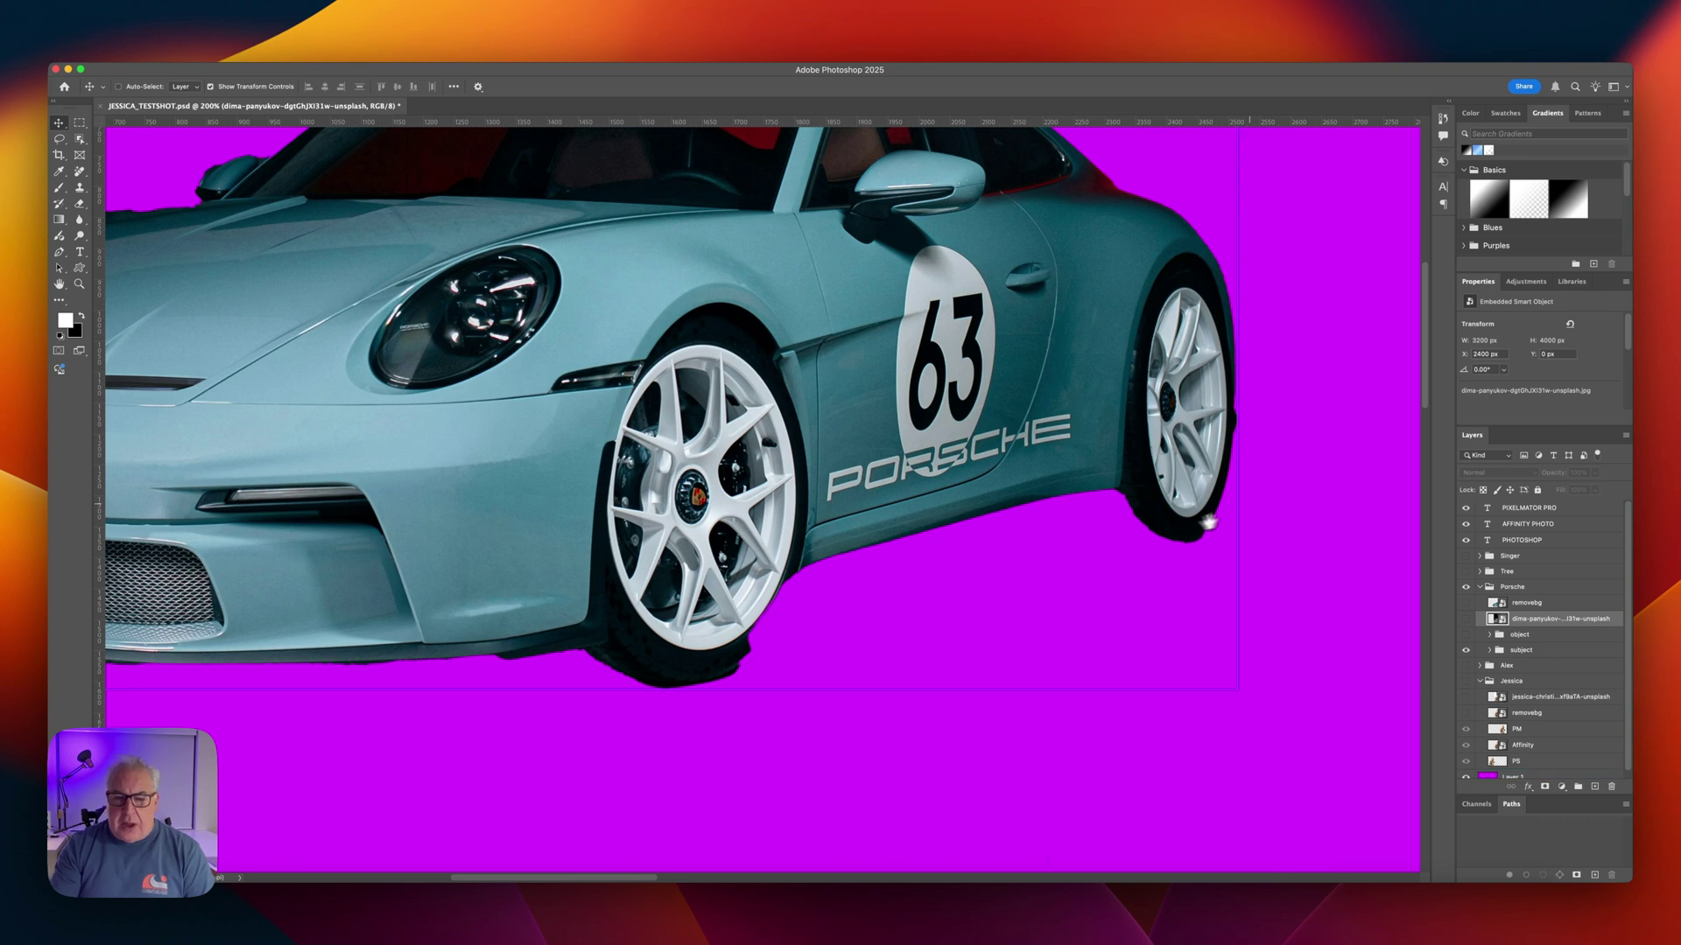
Examine the Affinity Photo subject cutout, including the concrete beam above the car and the Porsche's outline.
drag(1219, 517, 424, 682)
drag(1072, 538, 915, 276)
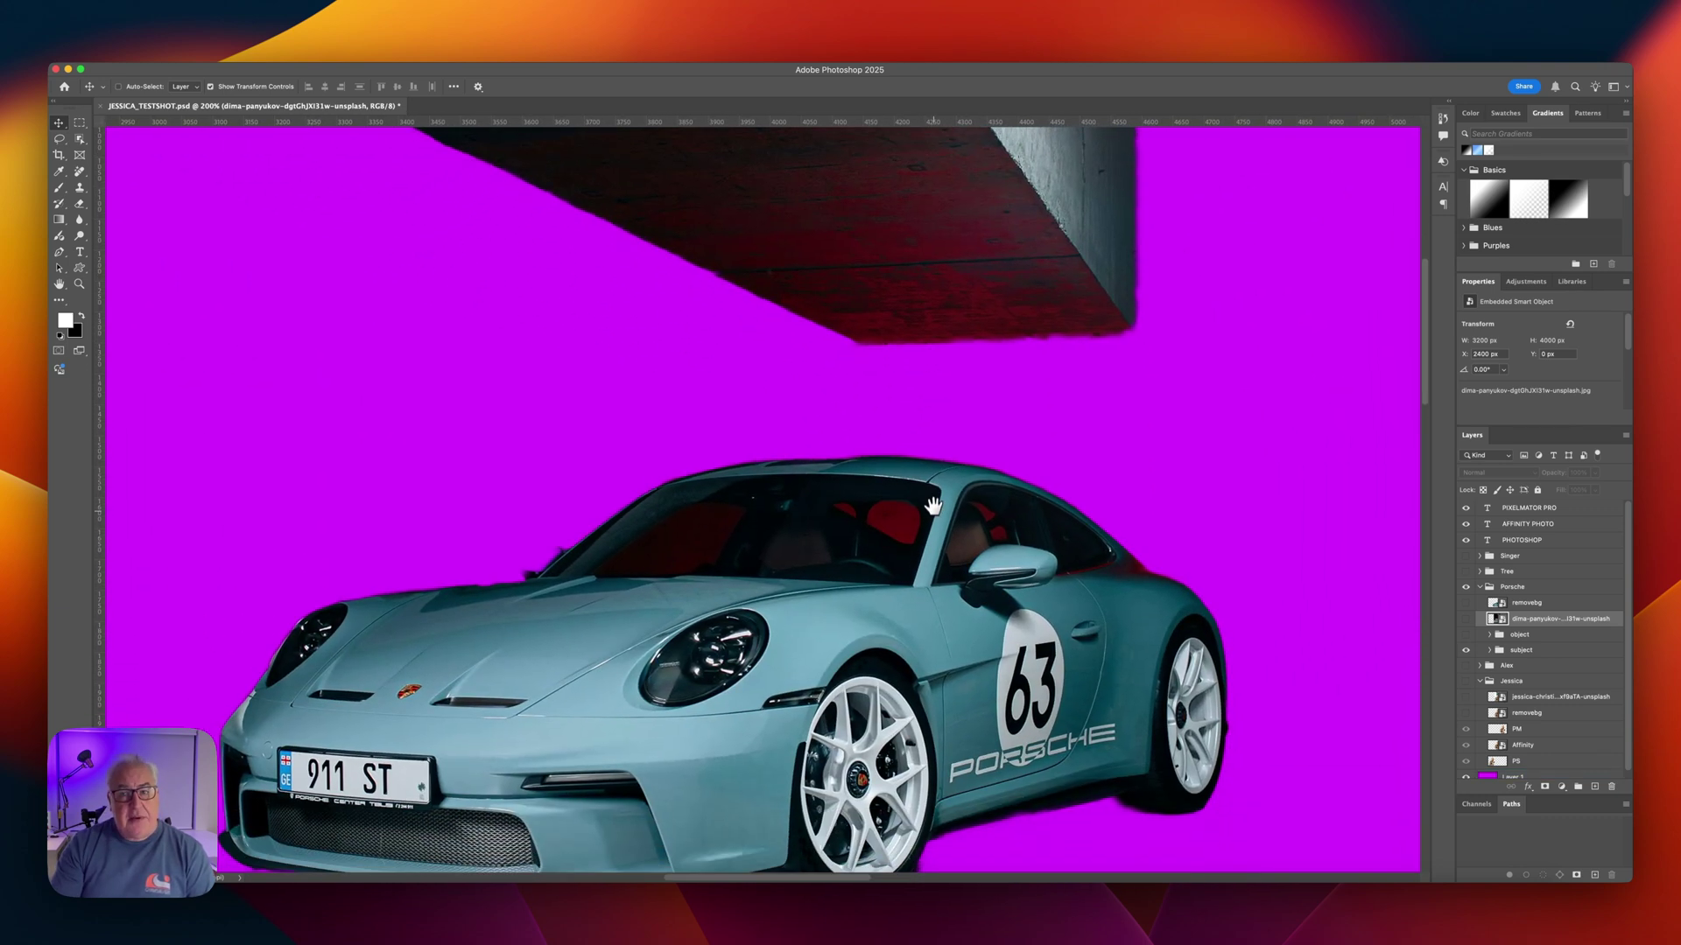
drag(932, 508, 1006, 245)
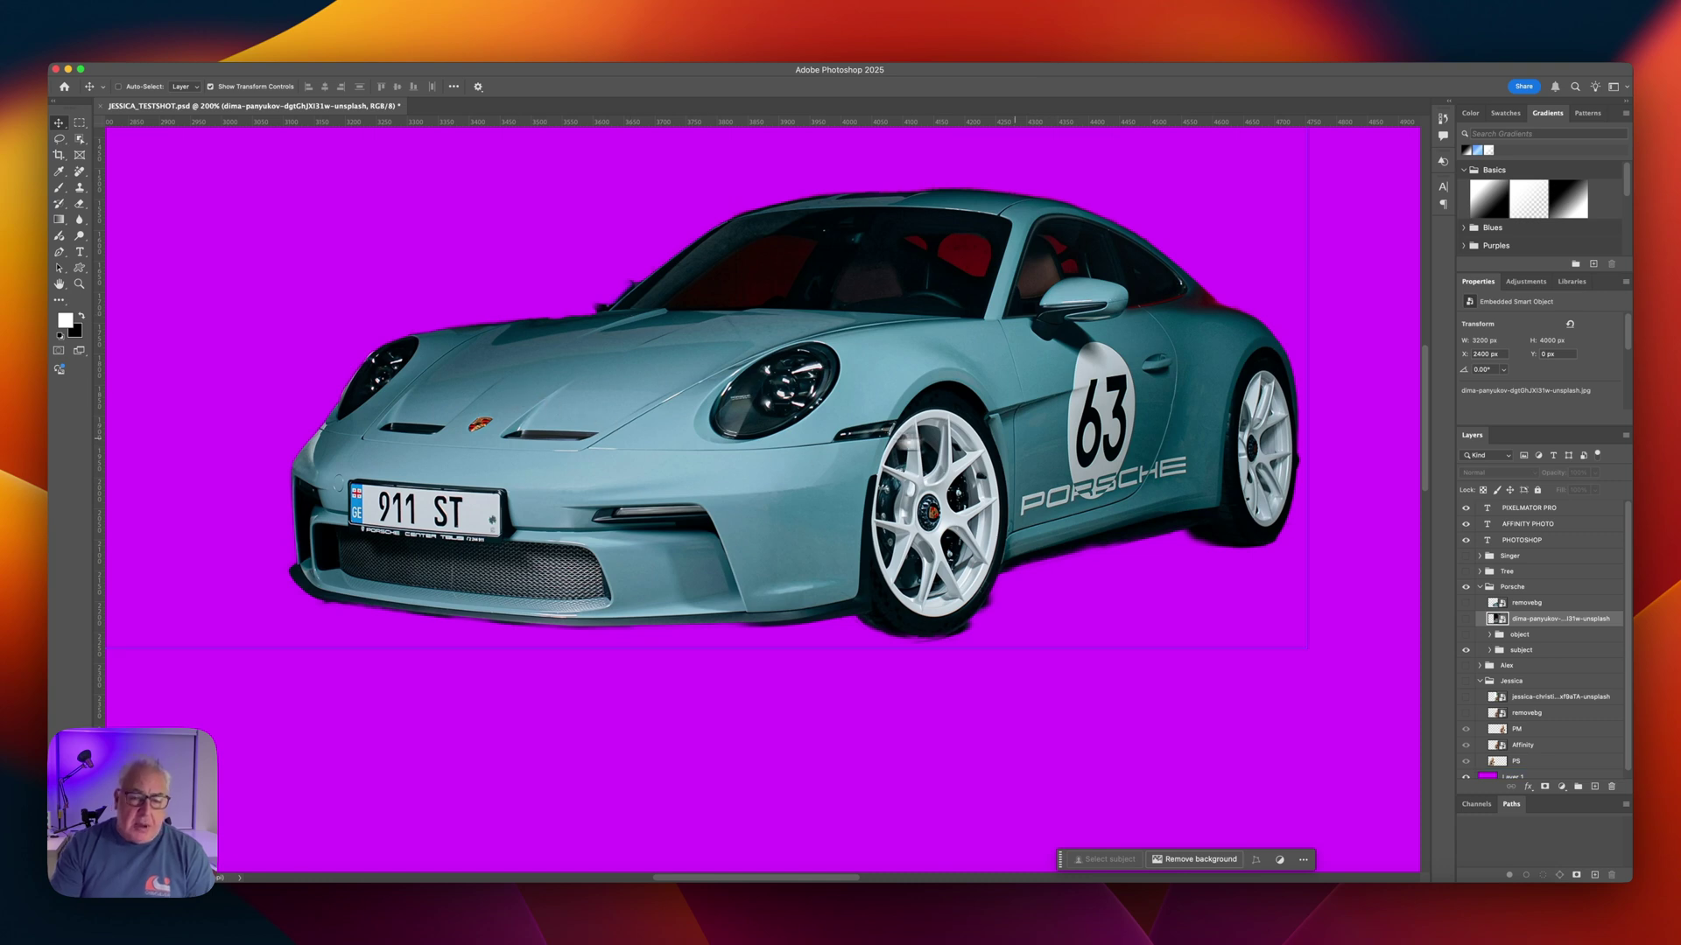
Compare the roof and mirror edges of the Pixelmator Pro subject cutout with those of the Photoshop cutout.
drag(1007, 429, 447, 701)
drag(964, 467, 591, 613)
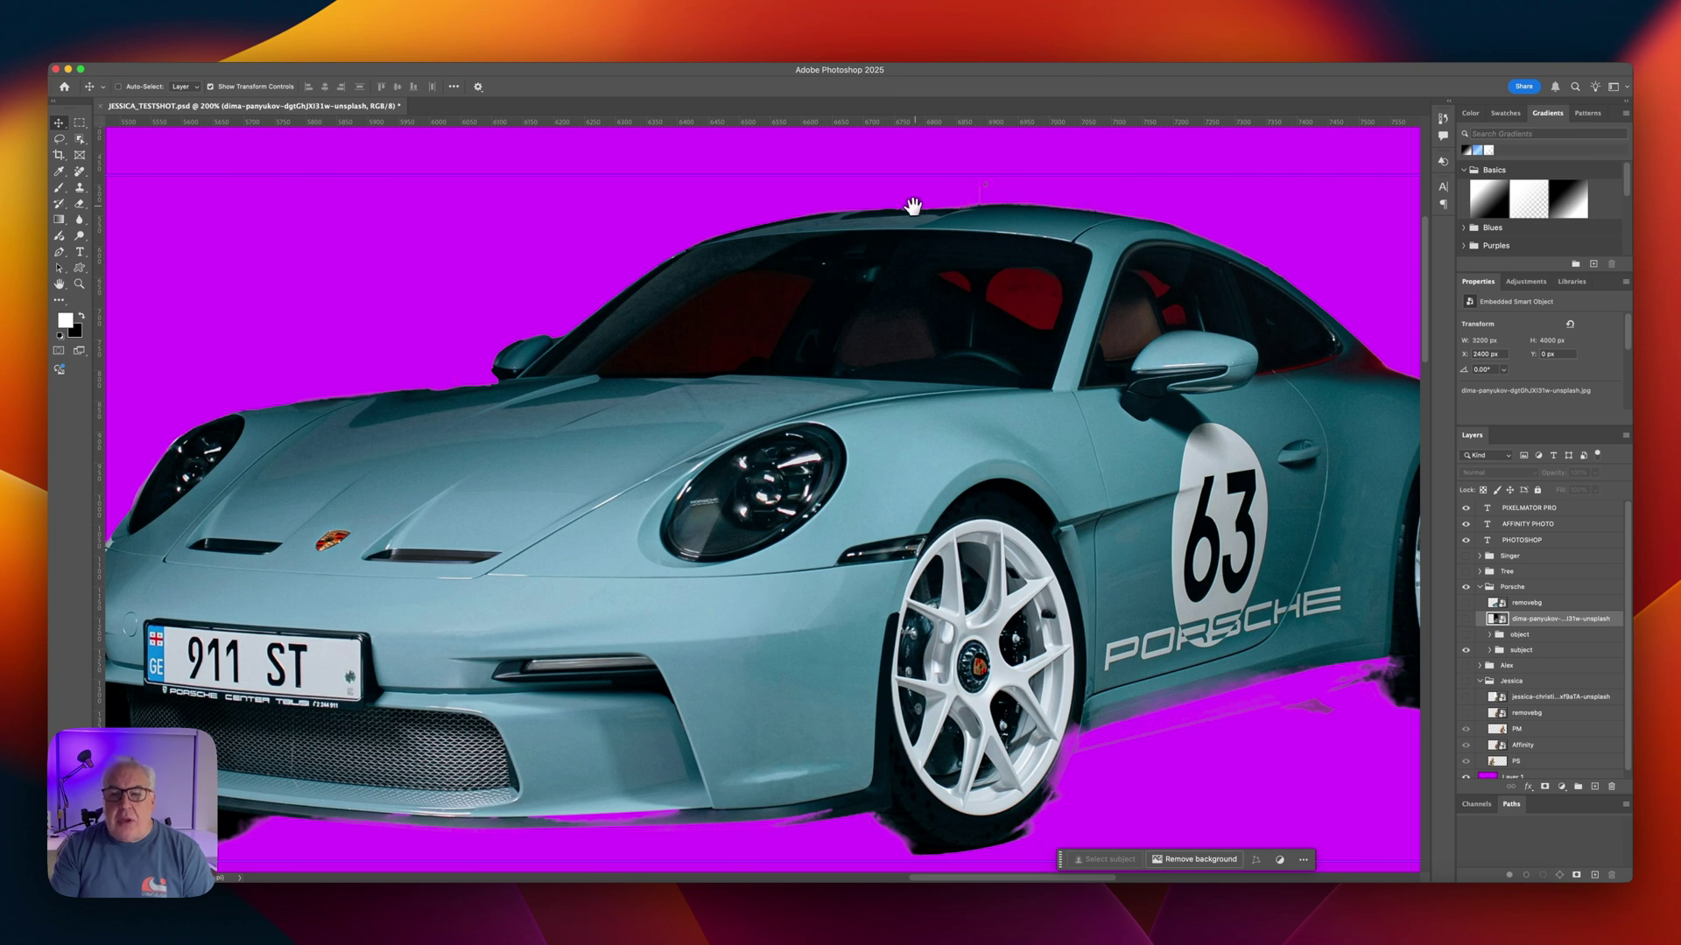
scroll(1037, 207, left, 15)
scroll(1038, 208, up, 4)
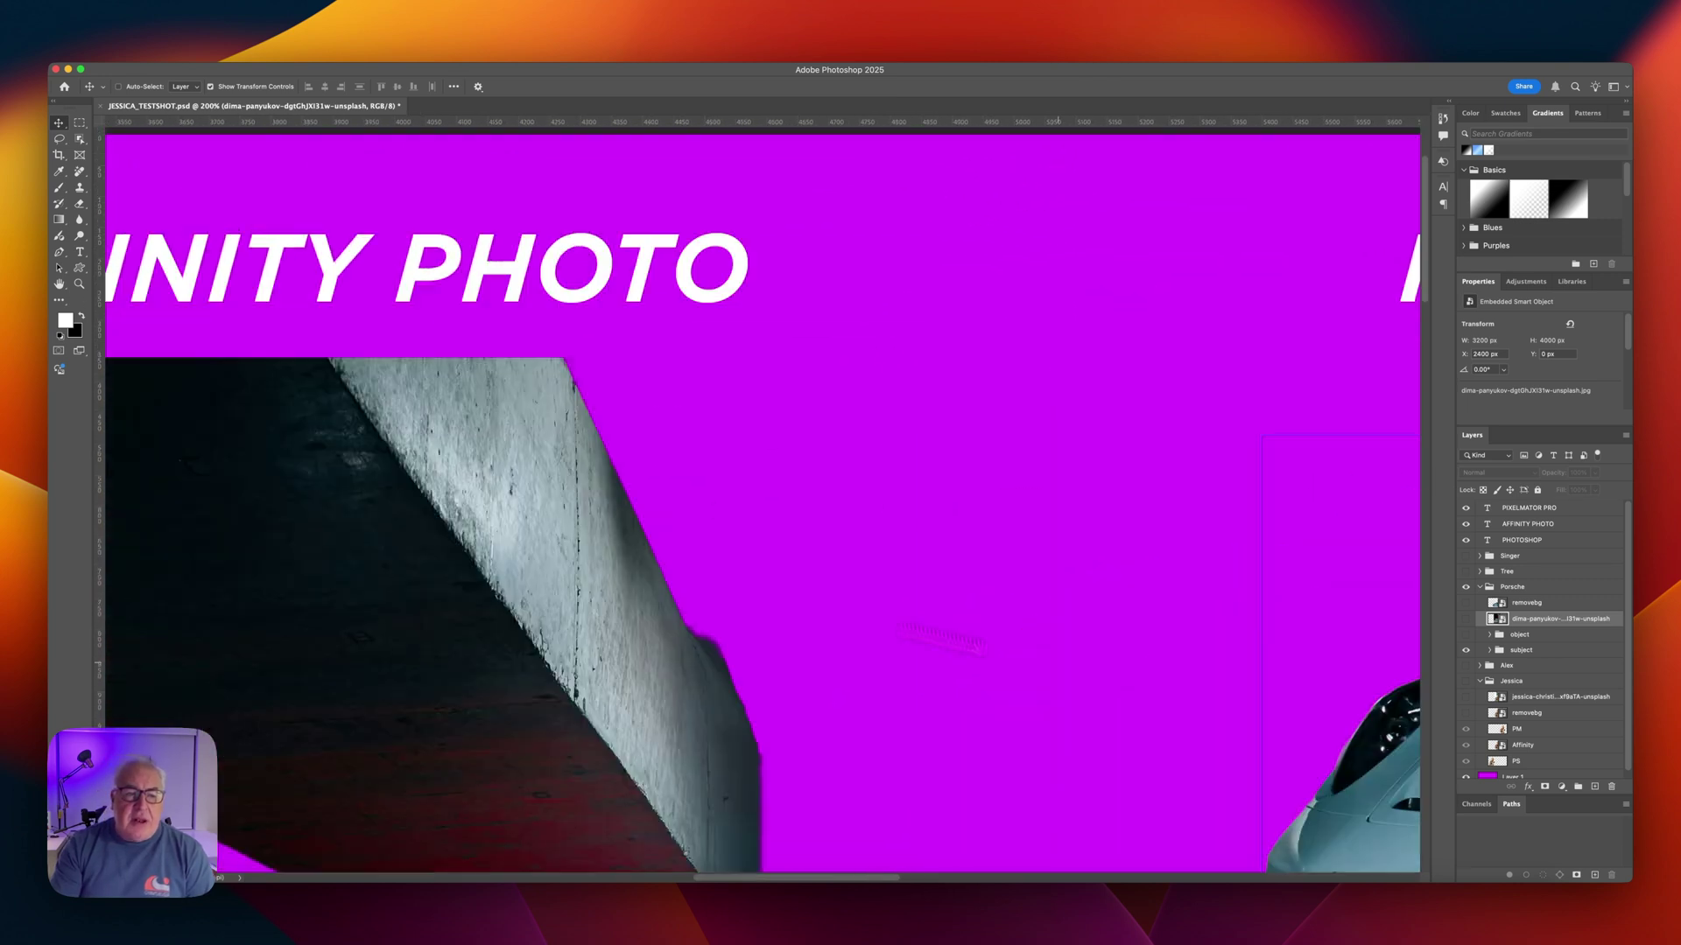
drag(848, 612, 1191, 144)
drag(546, 508, 1270, 473)
scroll(1269, 473, up, 5)
scroll(1269, 472, left, 4)
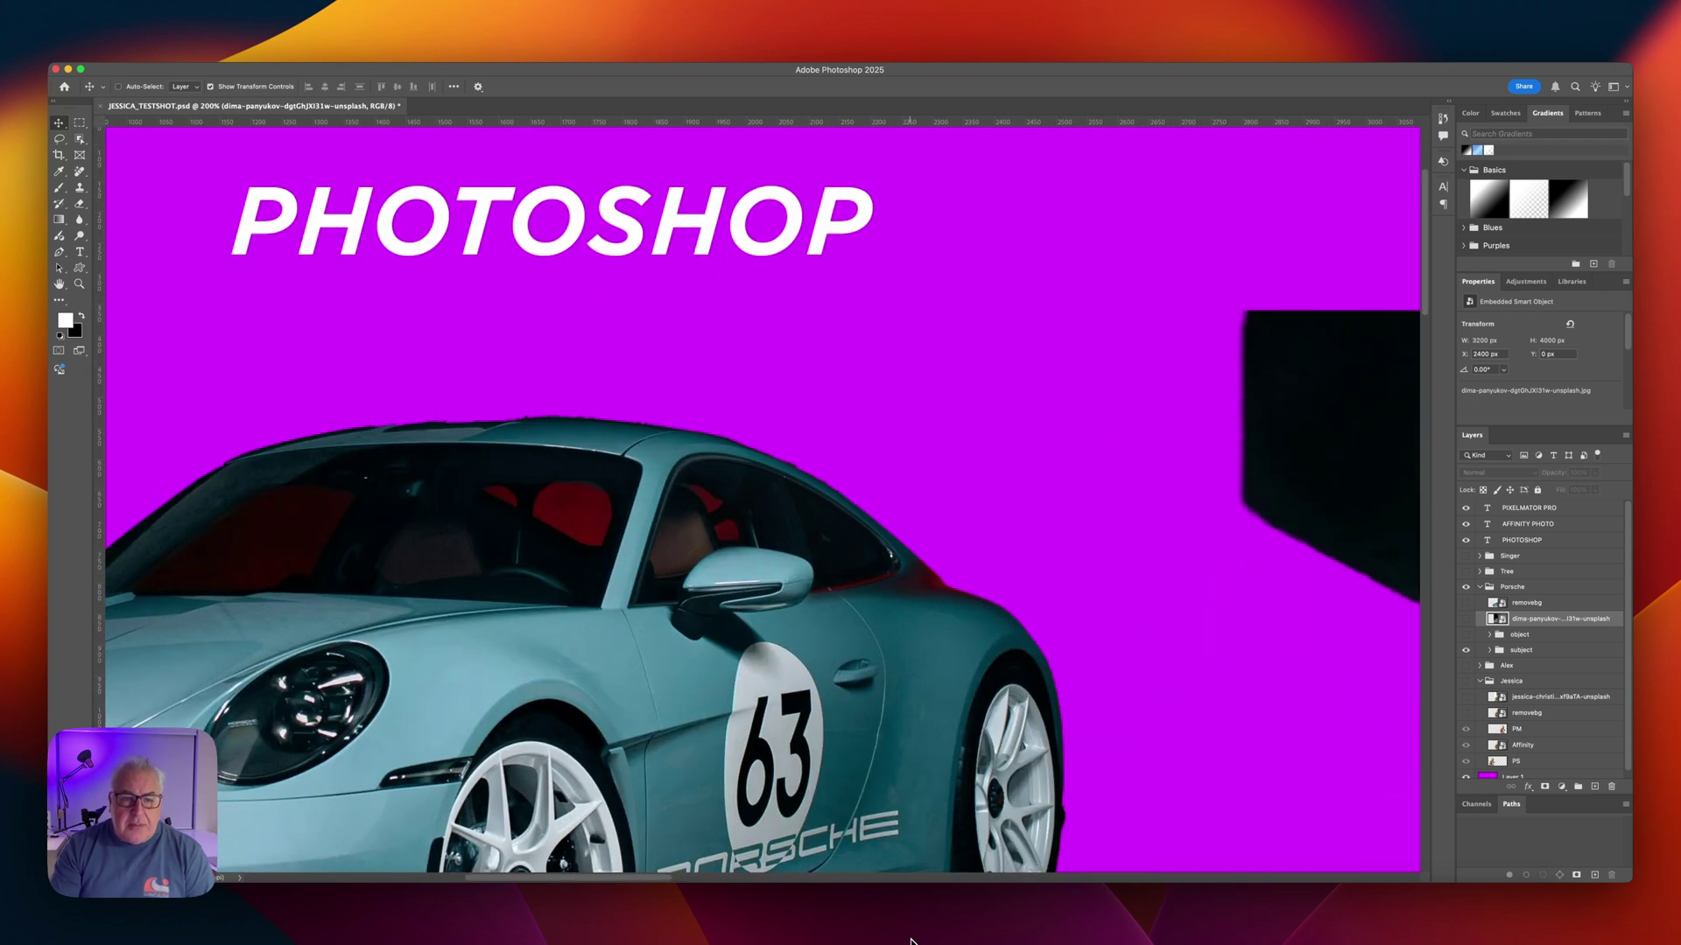
Inspect the Pixelmator Pro subject cutout's sill, tyres, underside and front bumper for edge errors.
scroll(797, 652, right, 20)
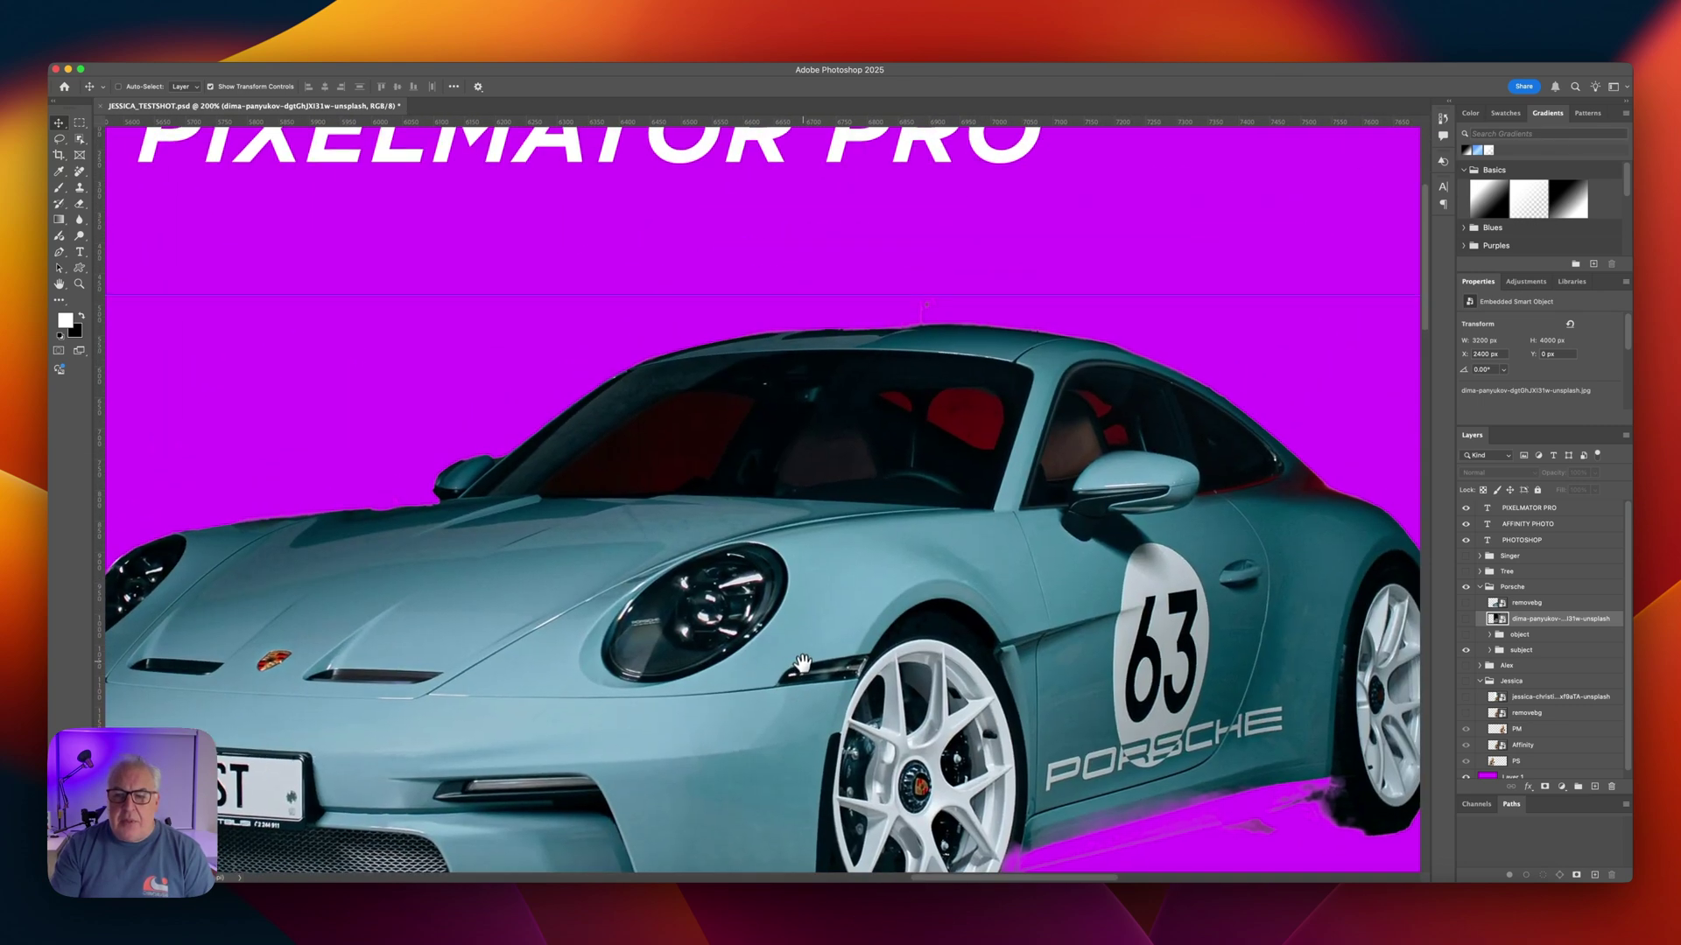
scroll(797, 652, down, 5)
scroll(796, 652, right, 2)
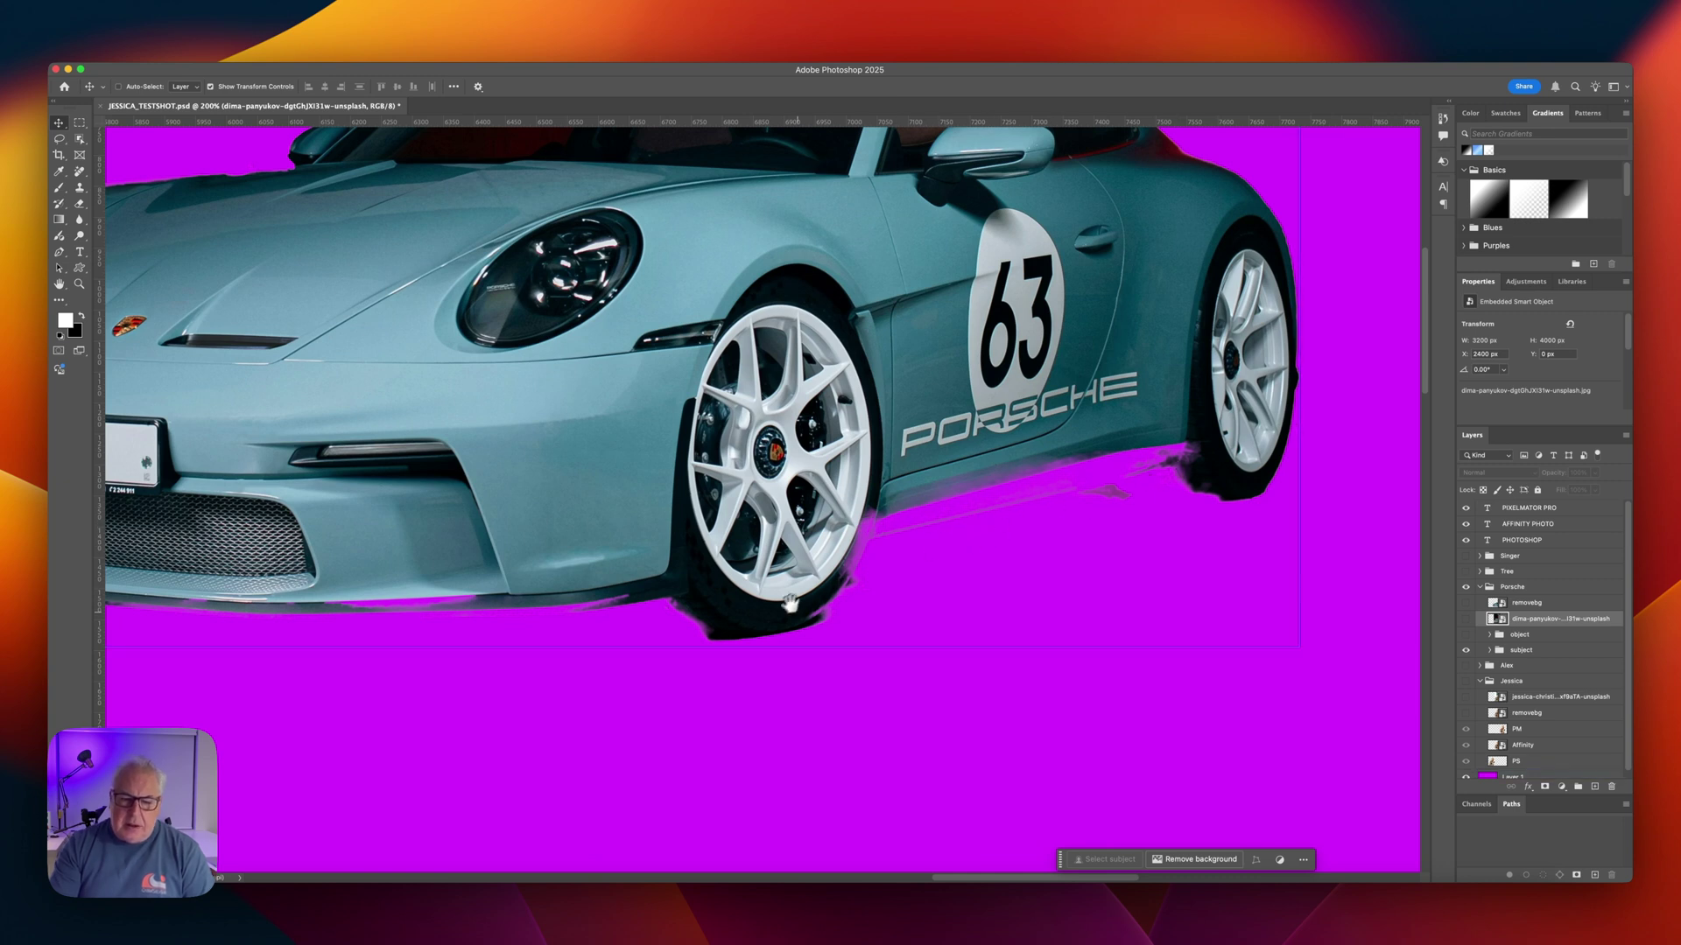
scroll(1103, 507, left, 15)
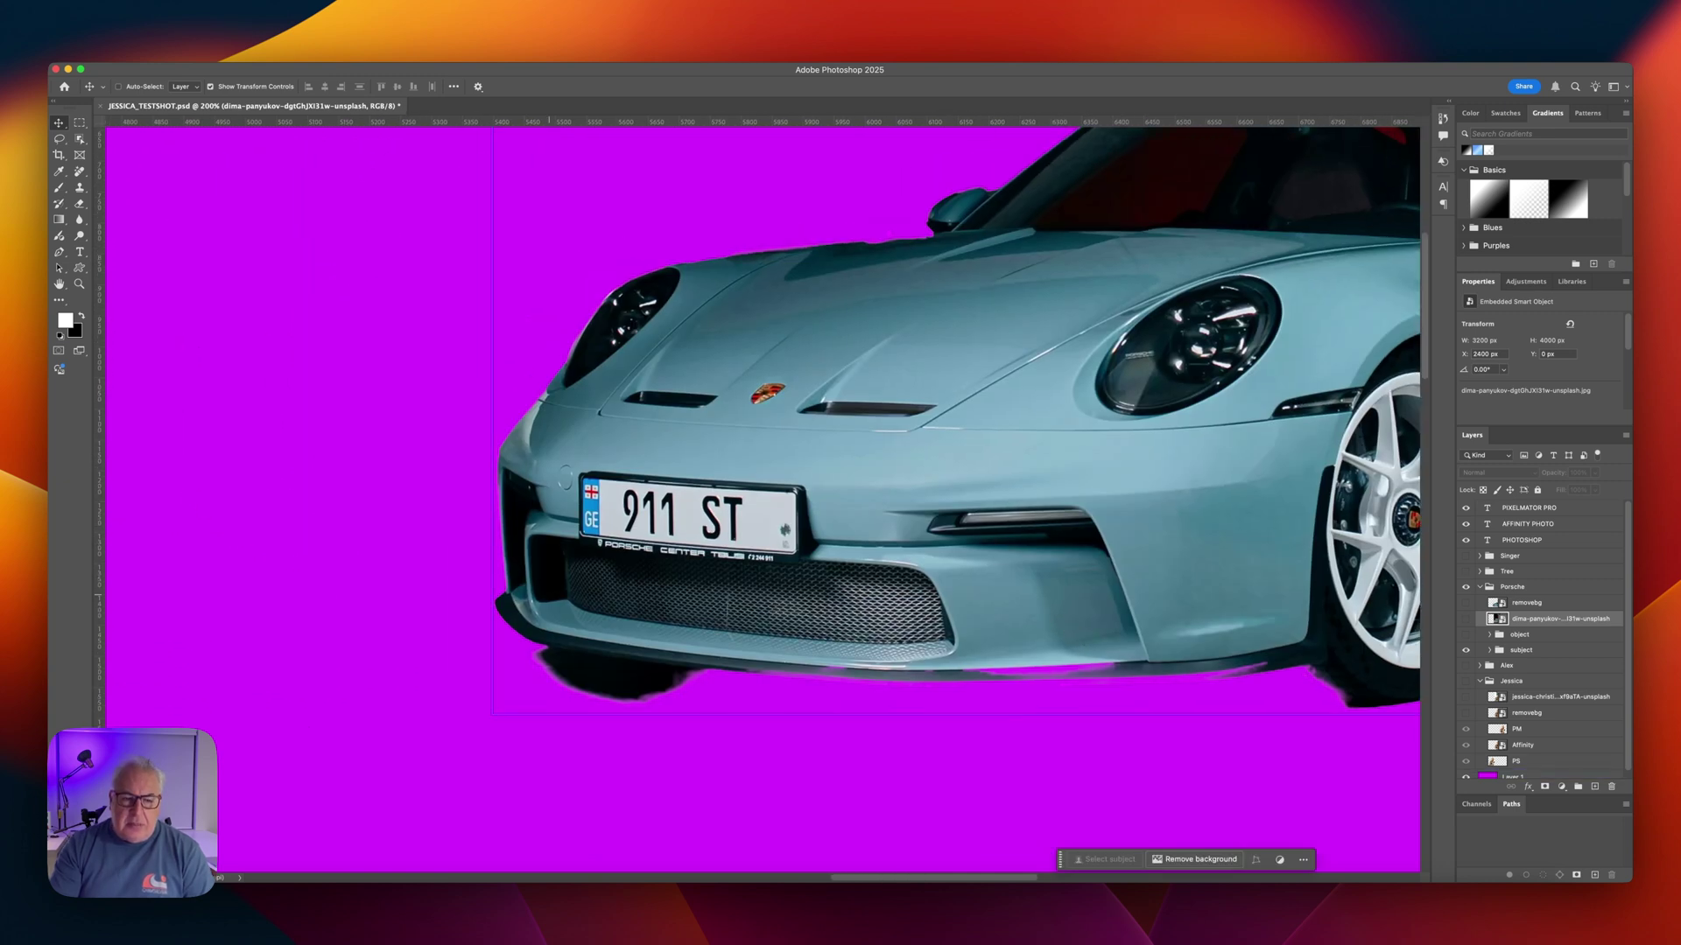
scroll(1042, 613, up, 5)
scroll(1042, 613, right, 5)
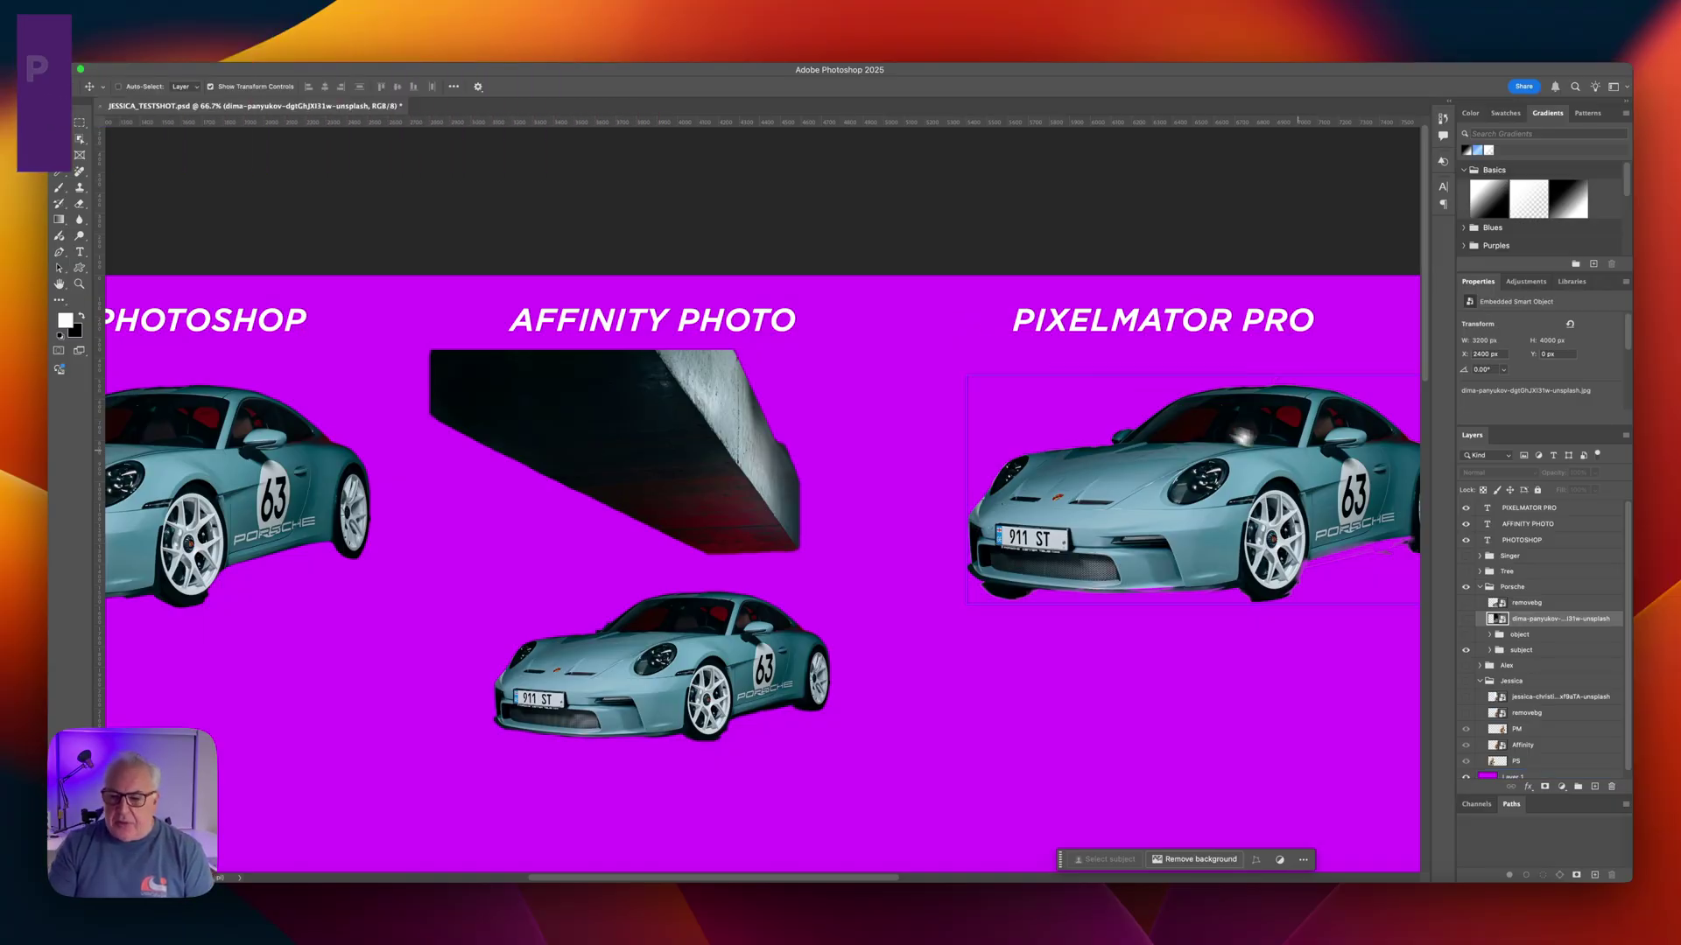
Hide the Porsche subject group and show the object group's three cutouts at 66.7% zoom, with the group expanded.
scroll(1093, 438, down, 3)
mouse_move(1094, 438)
mouse_down()
mouse_move(1189, 404)
mouse_move(1121, 445)
mouse_up()
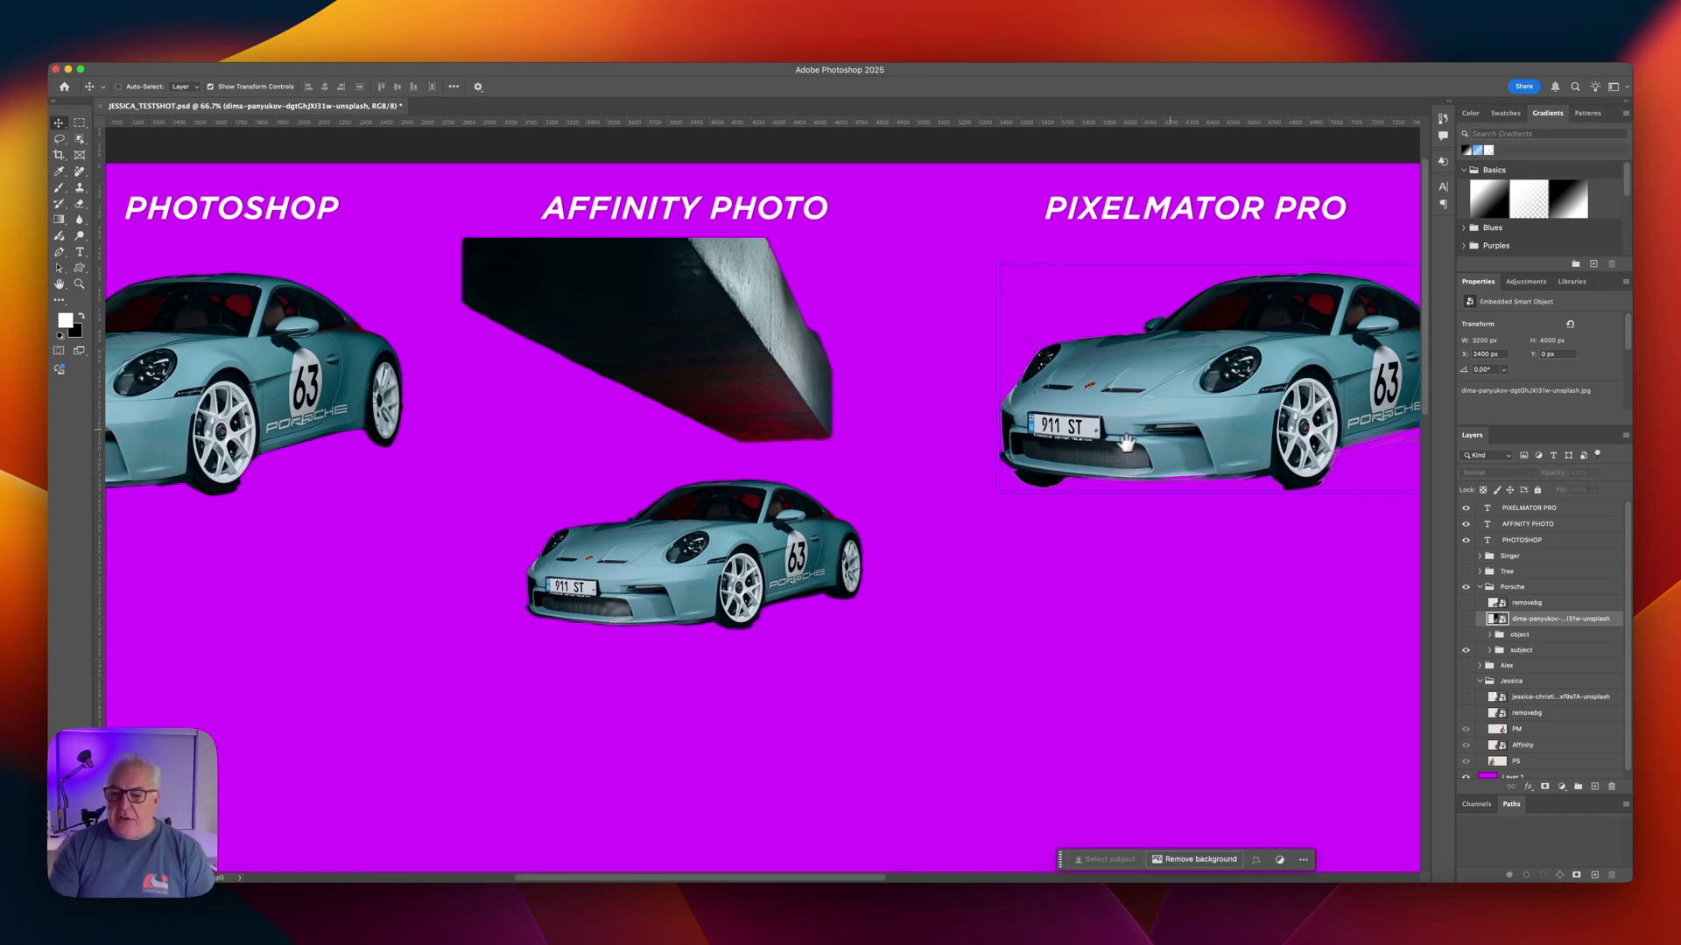
click(1475, 587)
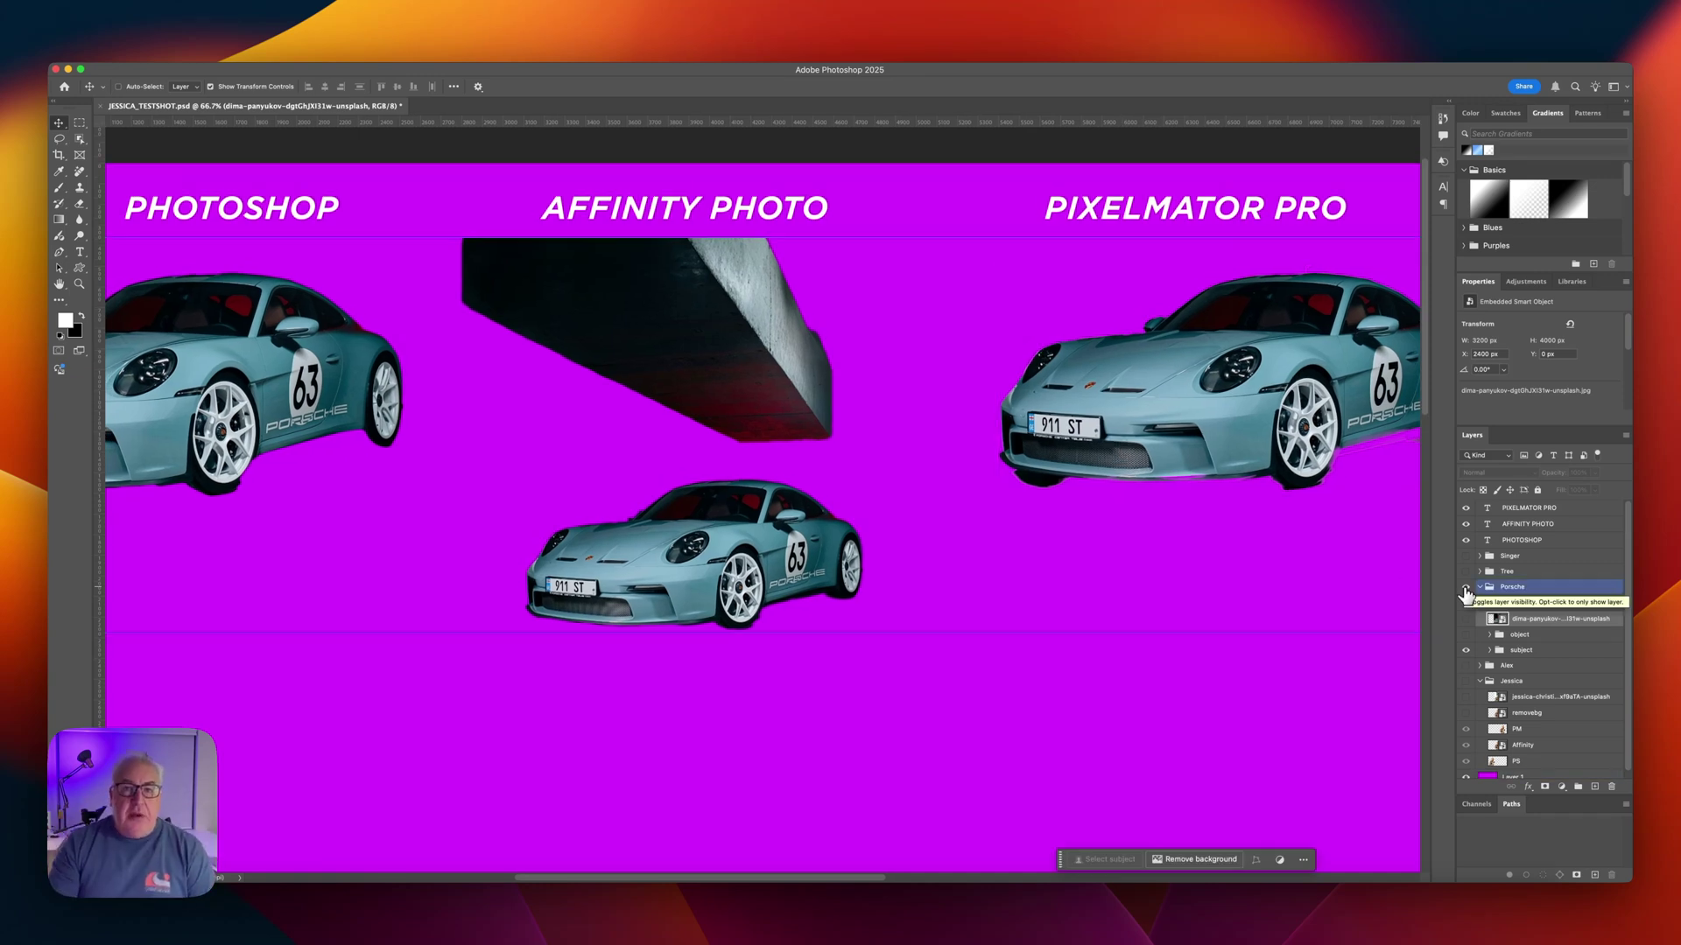
click(1467, 652)
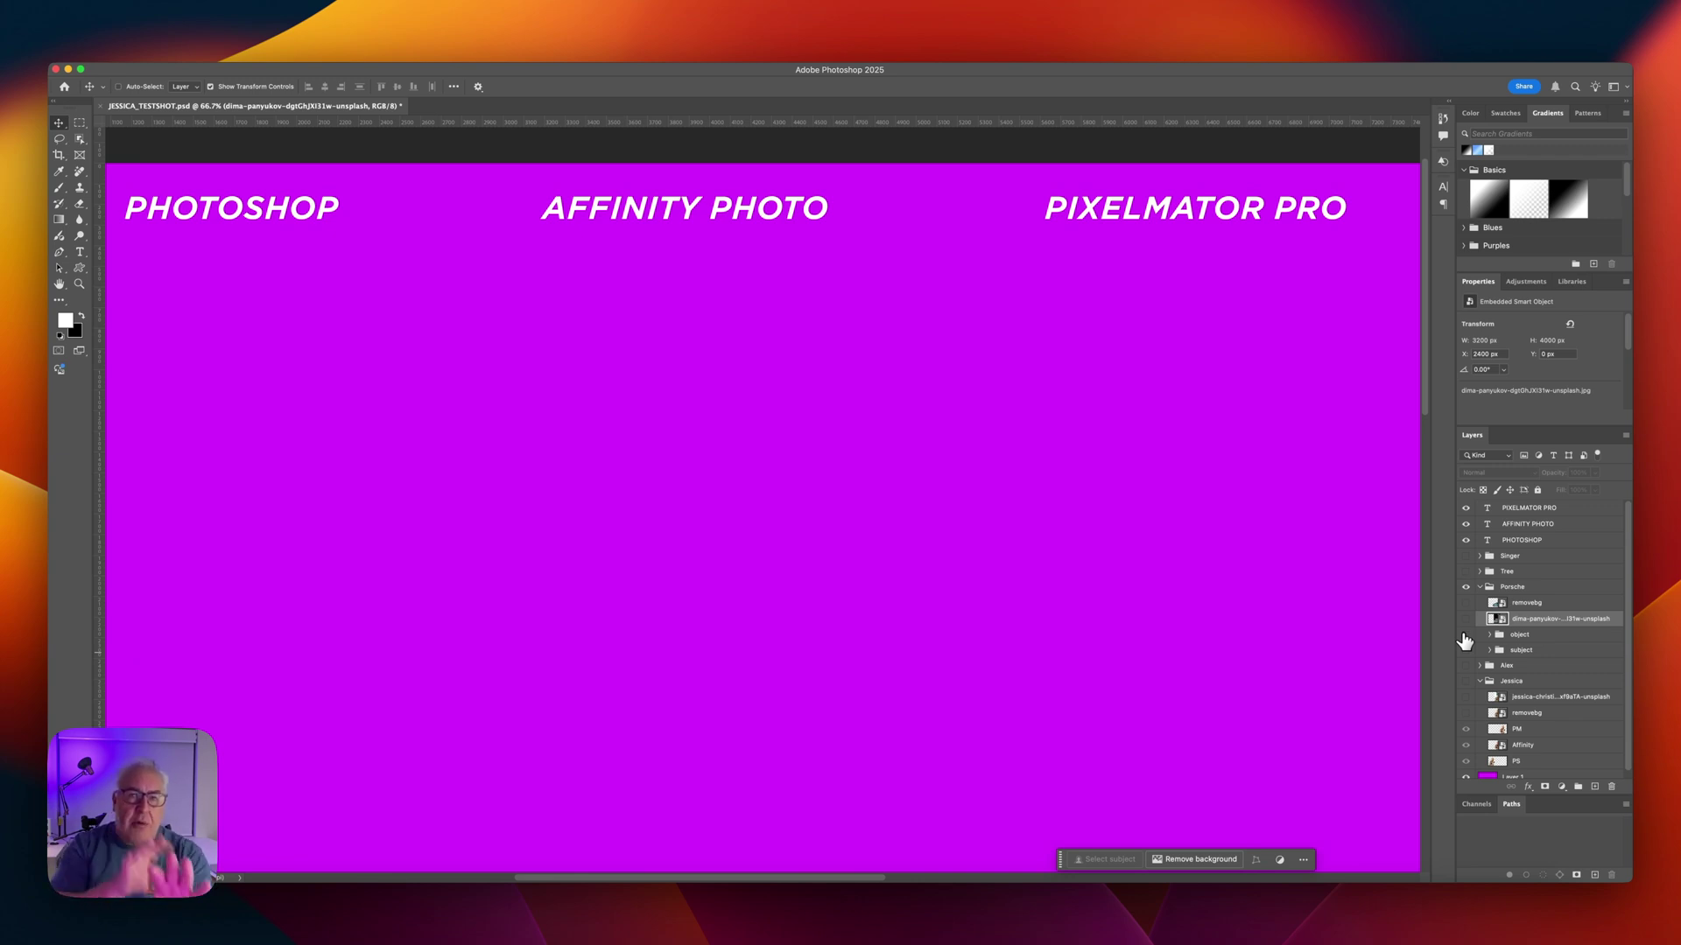
super+click(1339, 580)
mouse_move(1037, 437)
mouse_down()
mouse_move(1085, 391)
mouse_move(1059, 413)
mouse_up()
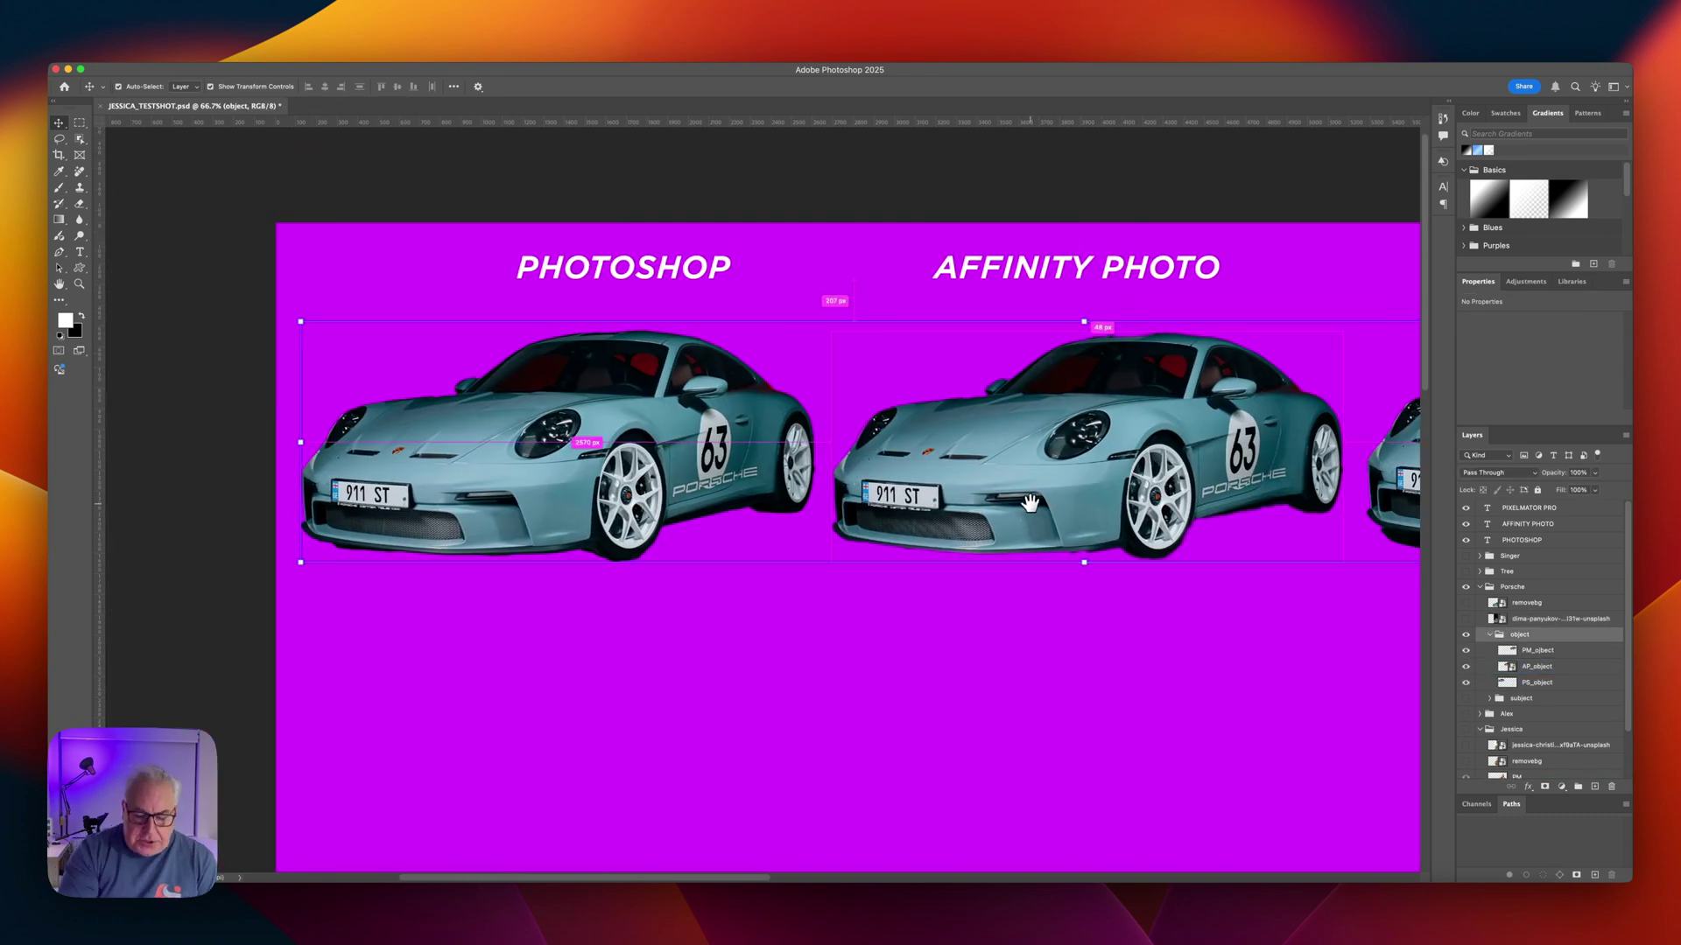
Examine the roof, mirror, sill and wheel edges of the Photoshop object cutout at 100% zoom.
key(super+plus)
drag(707, 447, 925, 531)
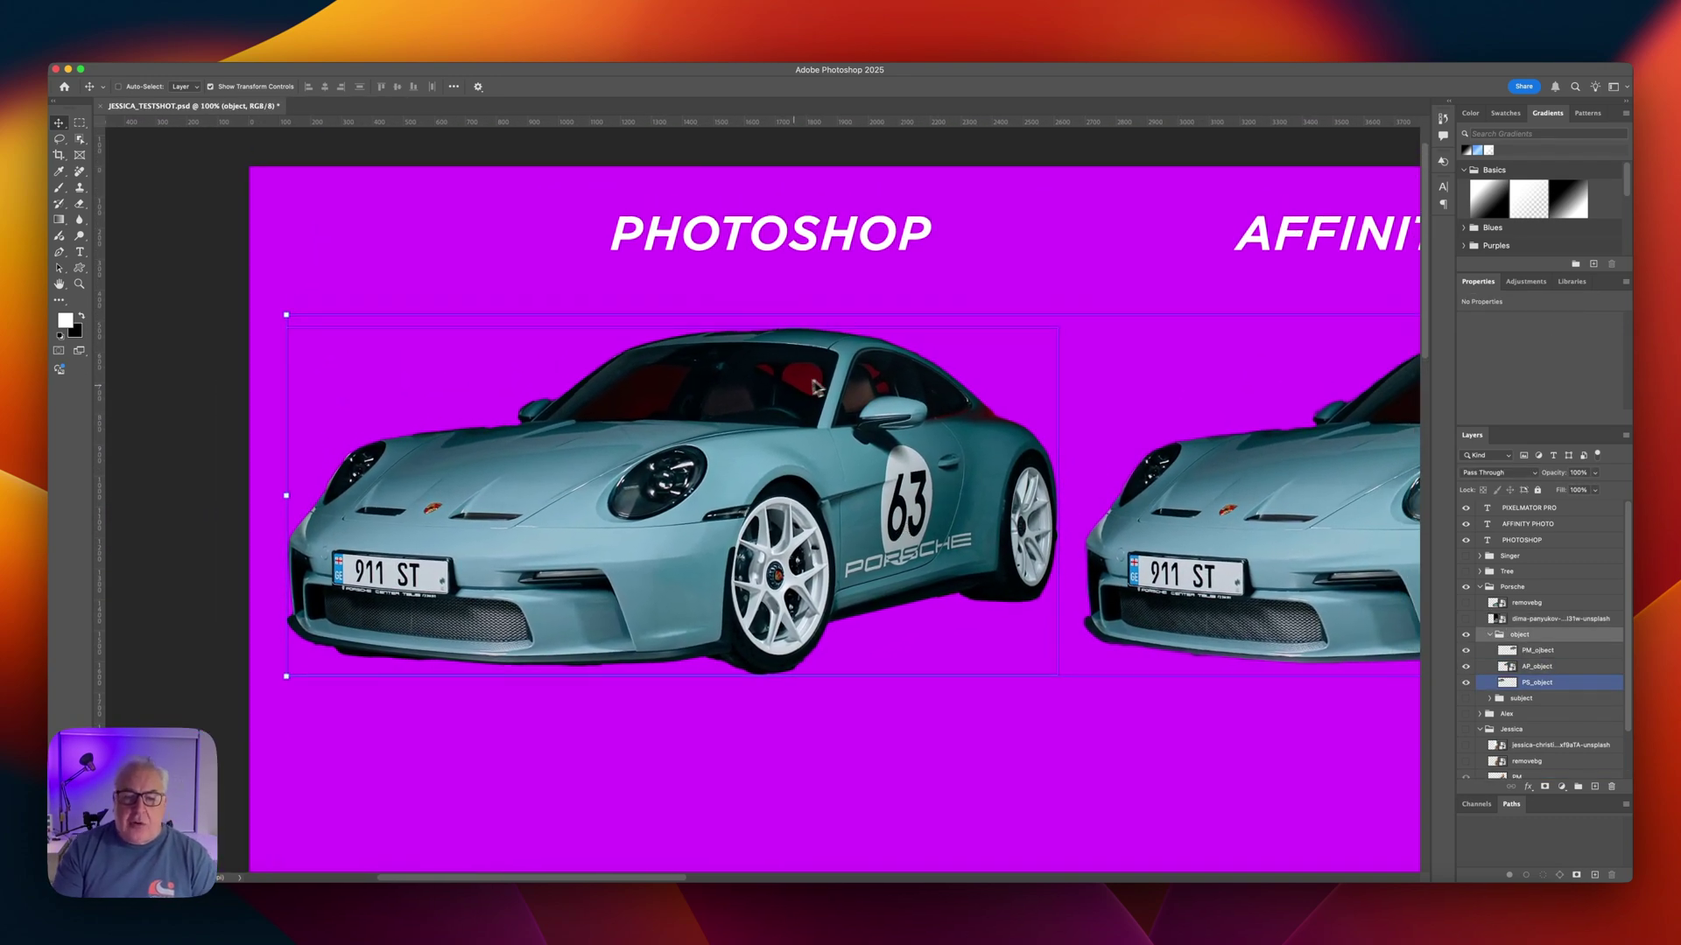
drag(777, 442, 680, 438)
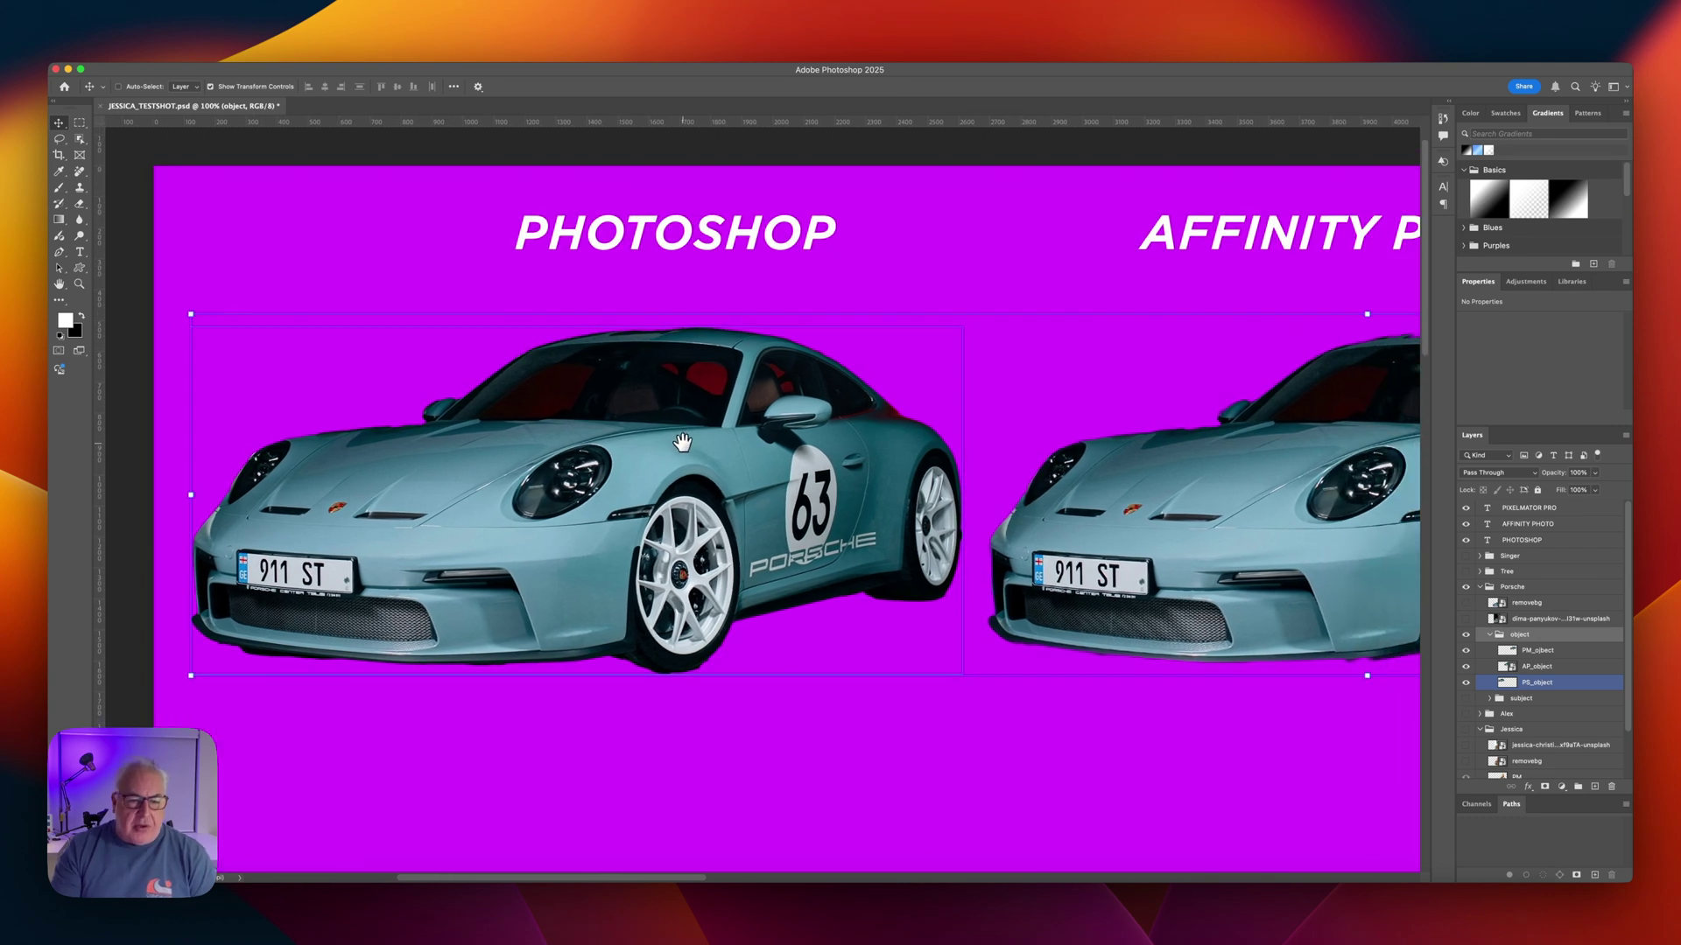
click(842, 608)
click(717, 649)
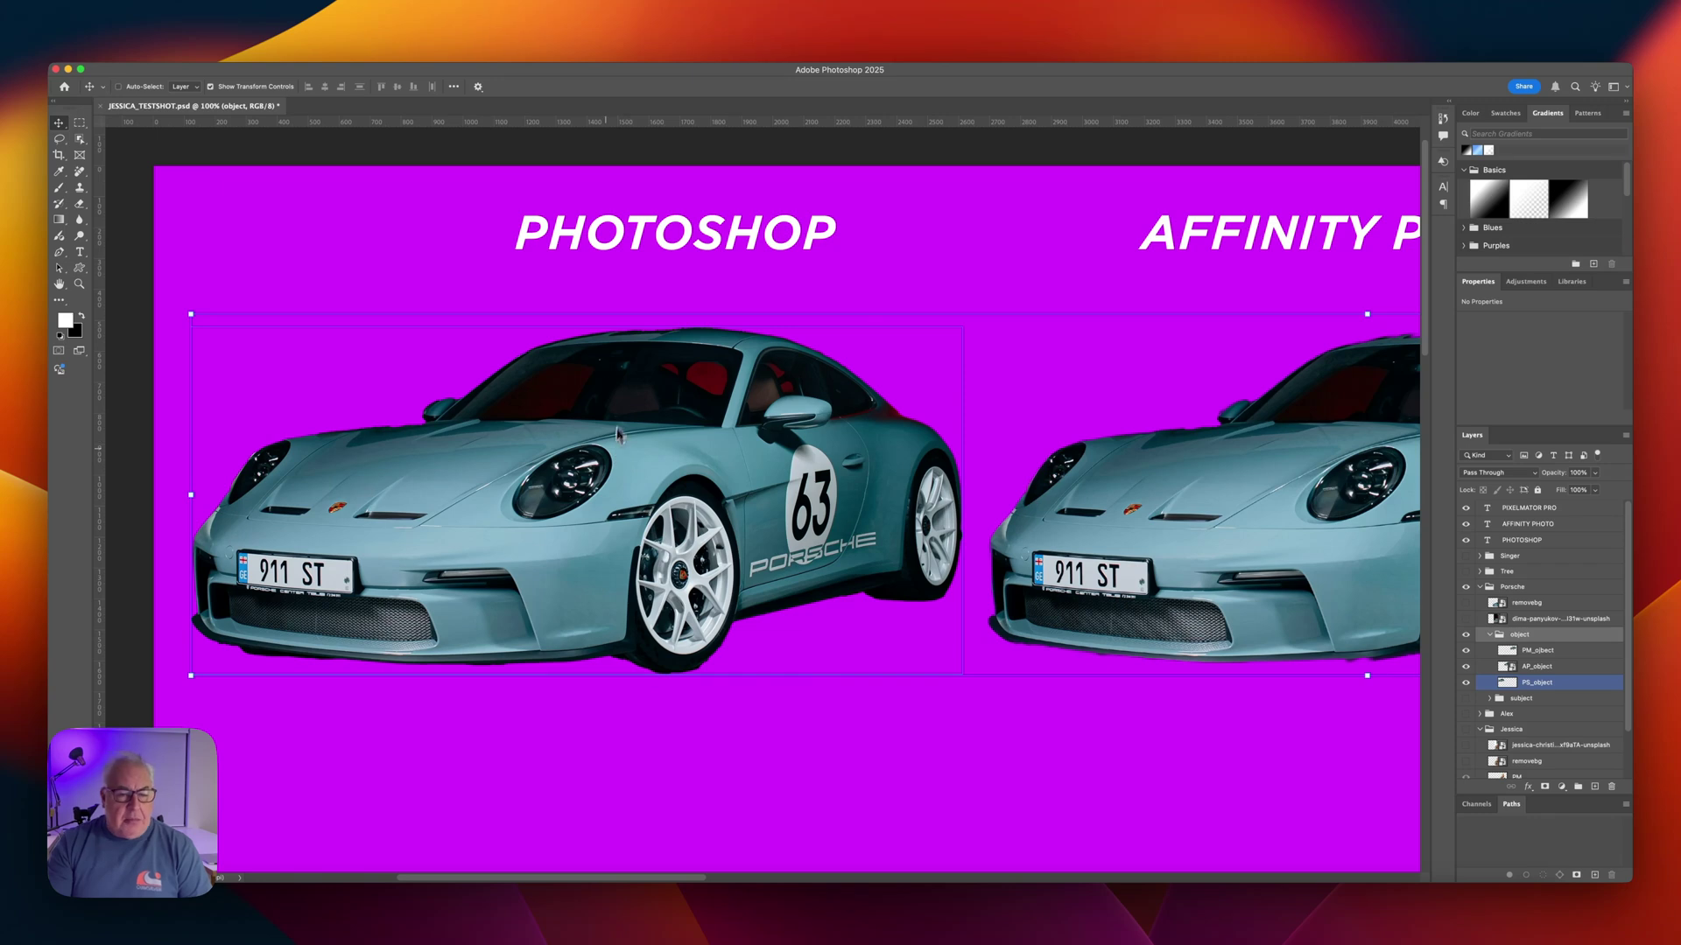
Examine the roof, bonnet and mirror edges of the Affinity Photo object cutout of the Porsche.
drag(1014, 446, 451, 443)
drag(793, 355, 949, 390)
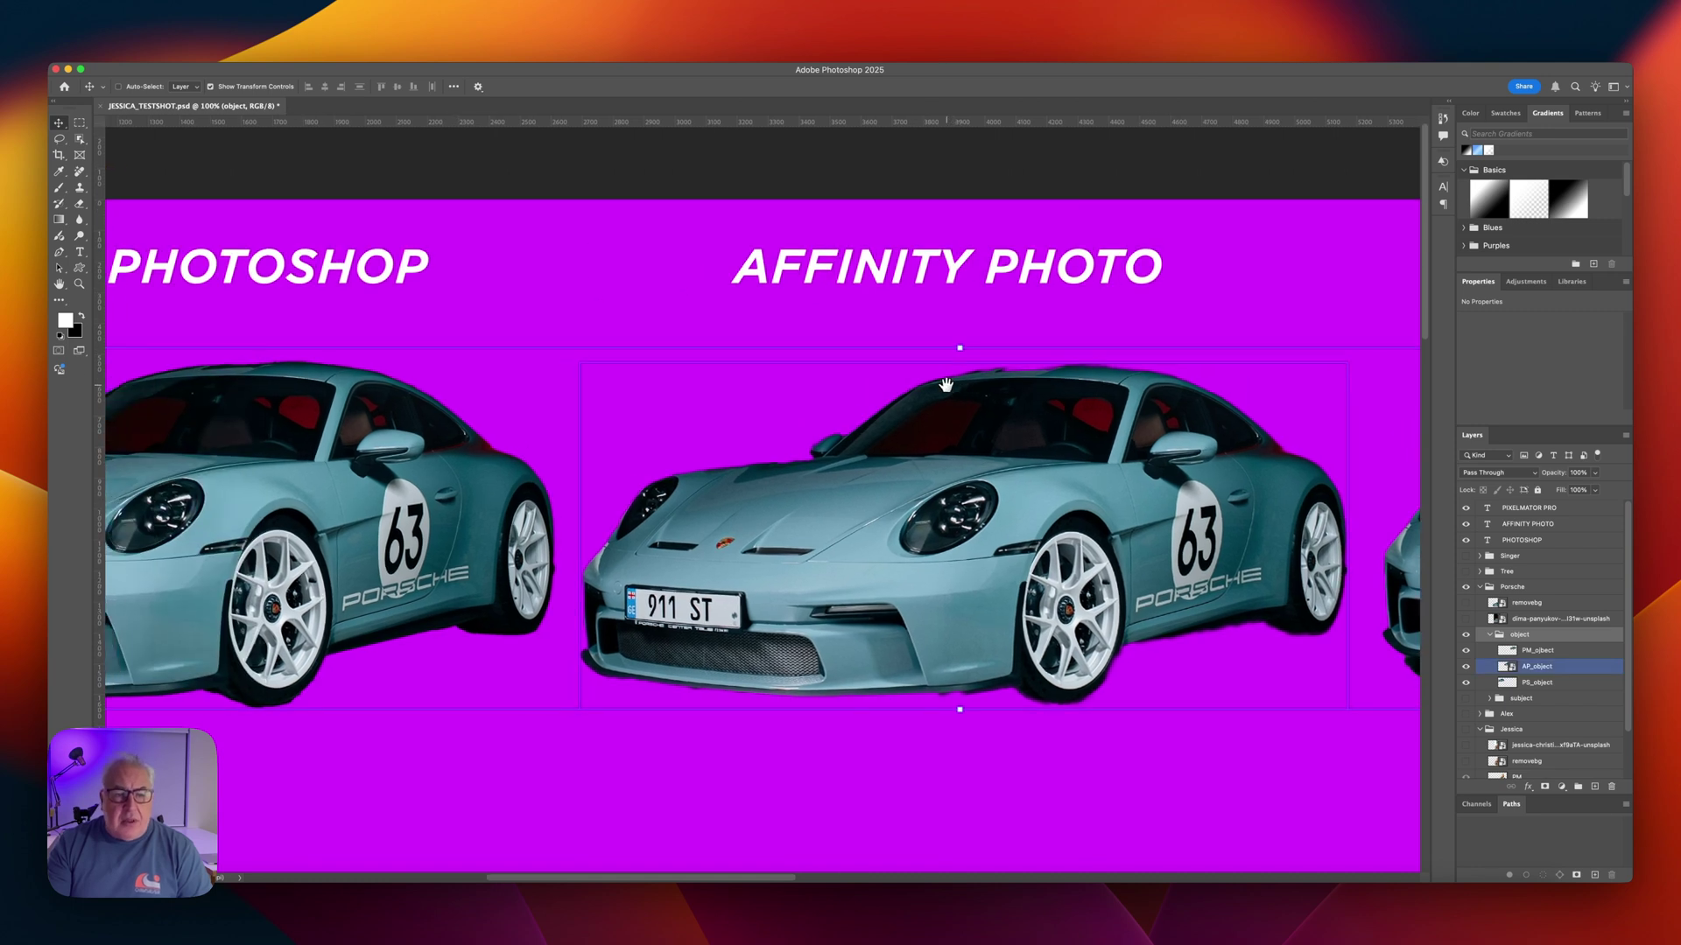
super+click(1070, 364)
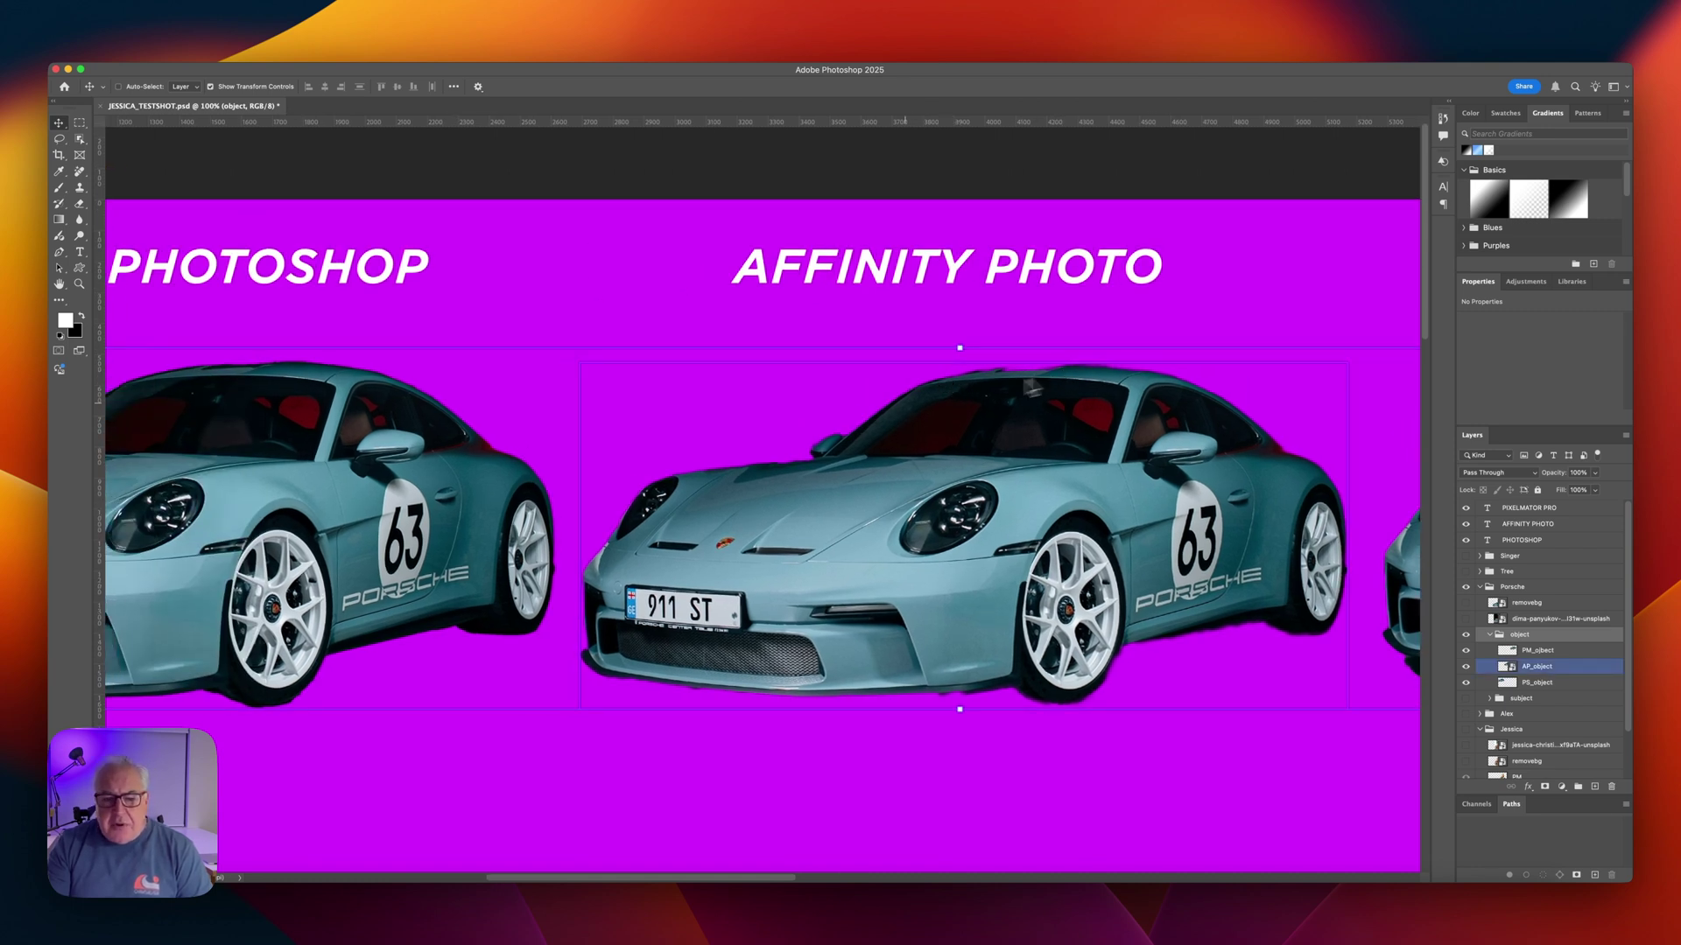
drag(851, 457, 979, 418)
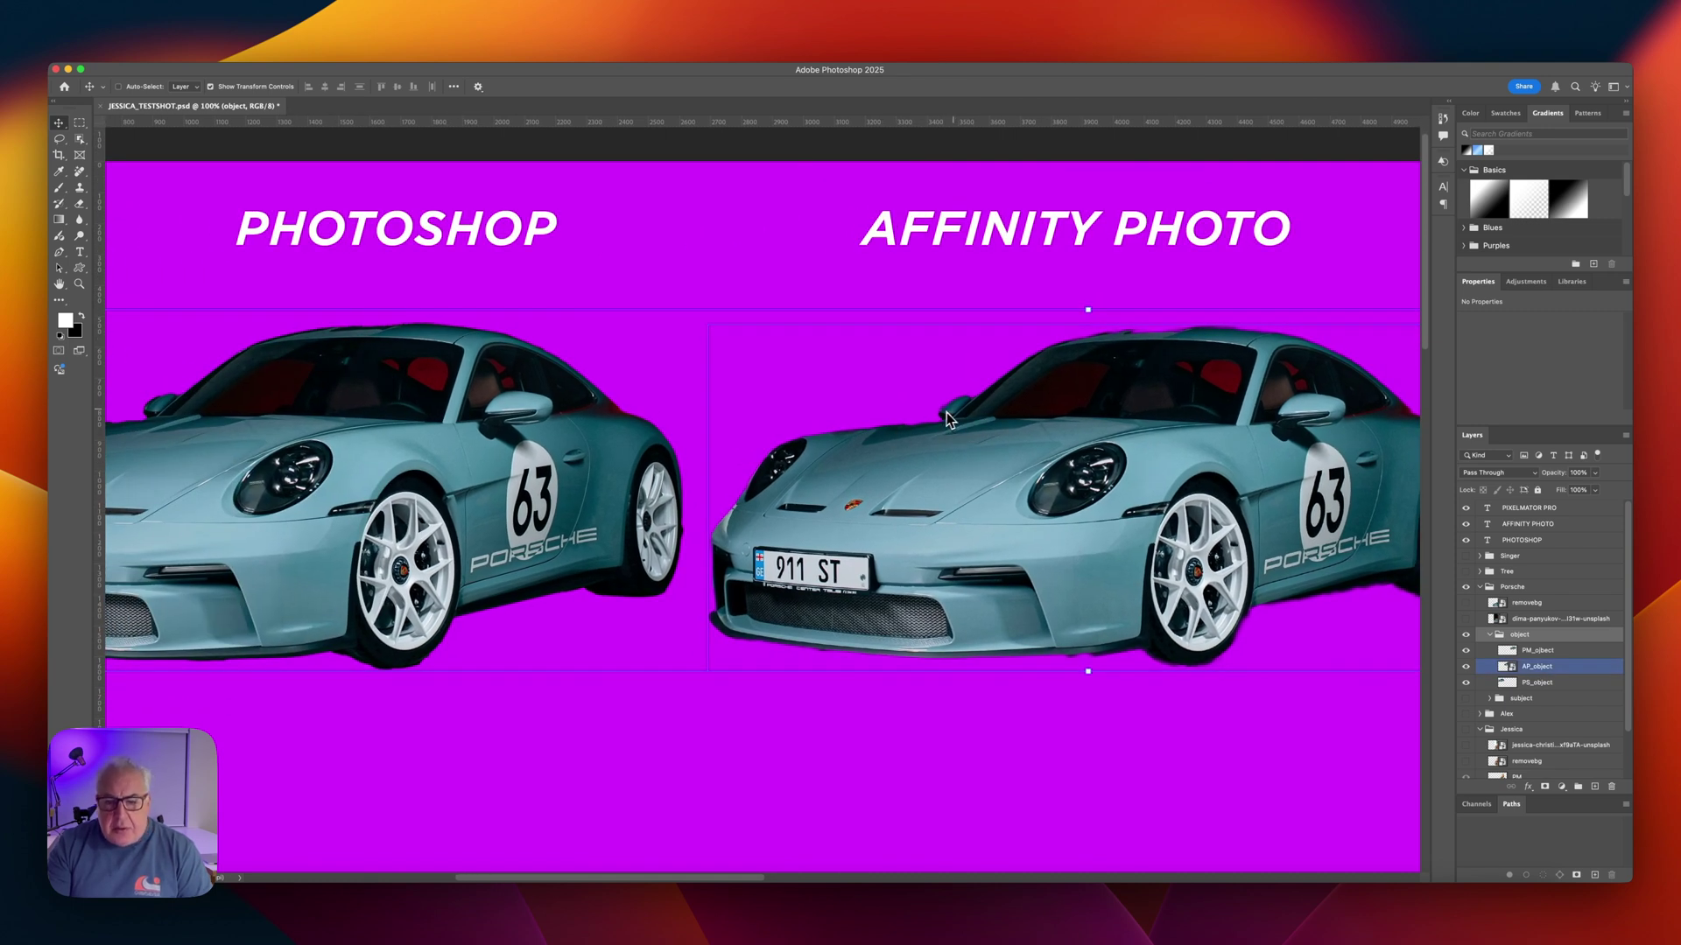
Examine the front bumper, sill and wheel edges along the underside of the Affinity Photo object cutout of the Porsche.
scroll(950, 423, down, 4)
scroll(950, 423, right, 1)
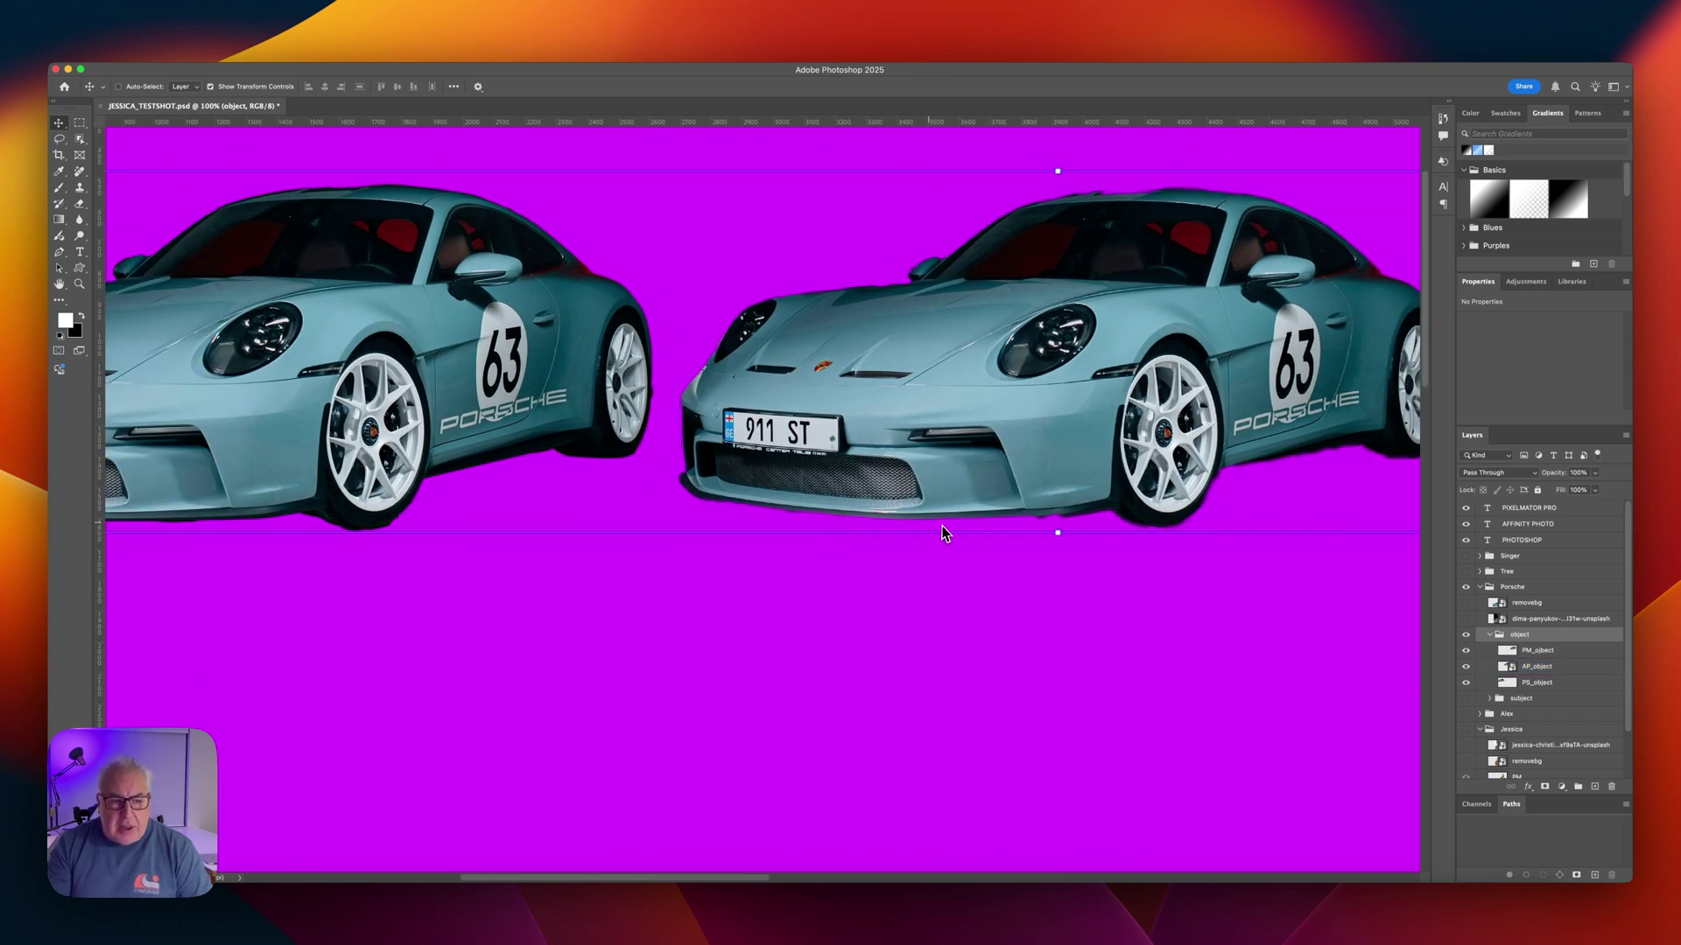
scroll(943, 532, right, 10)
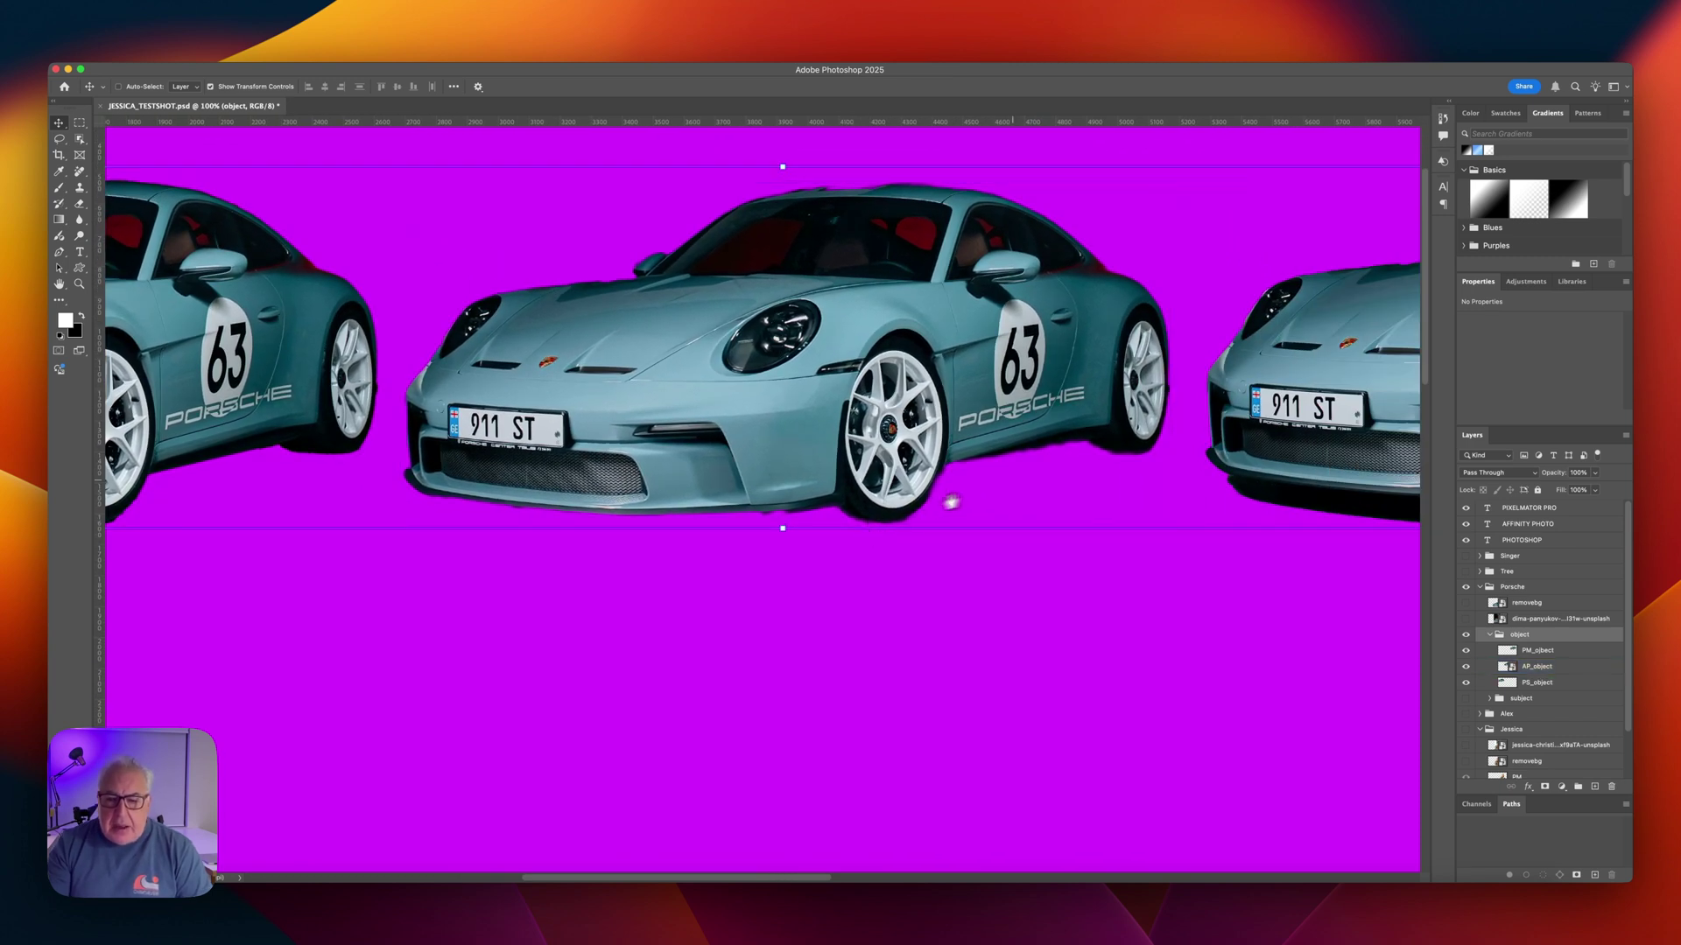
scroll(974, 494, right, 3)
scroll(927, 487, up, 1)
super+click(967, 469)
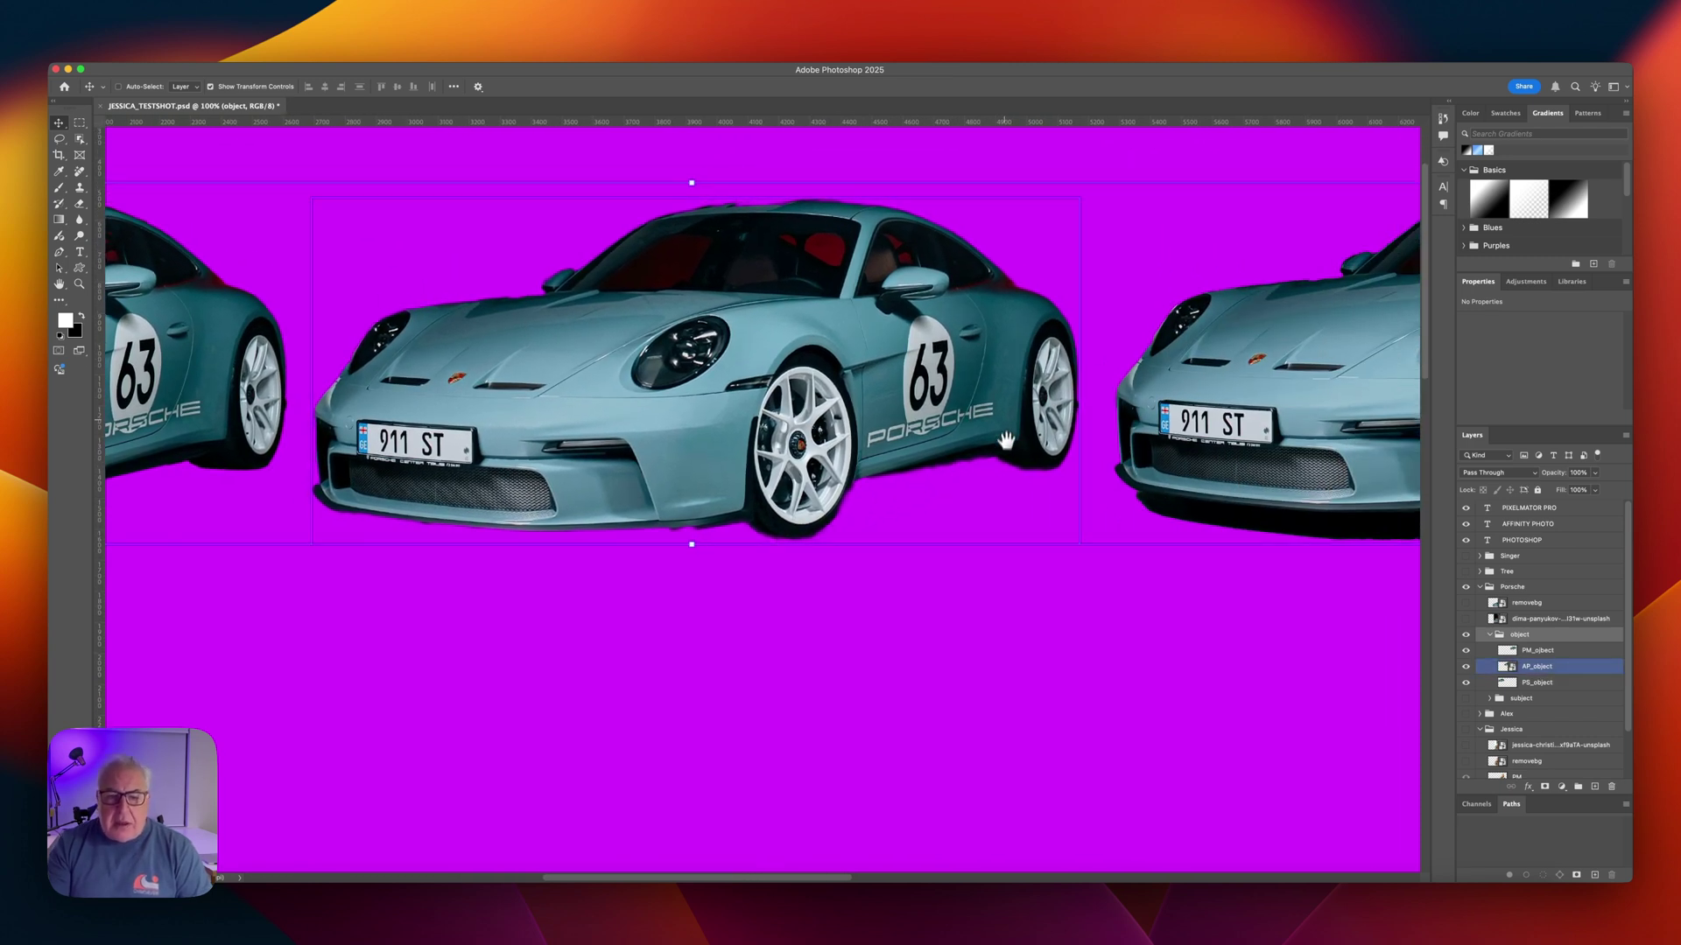
Examine the roof, underside and tyre edges of the Pixelmator Pro object cutout of the Porsche at 100% zoom.
drag(986, 416, 354, 523)
super+click(907, 425)
drag(943, 416, 1060, 426)
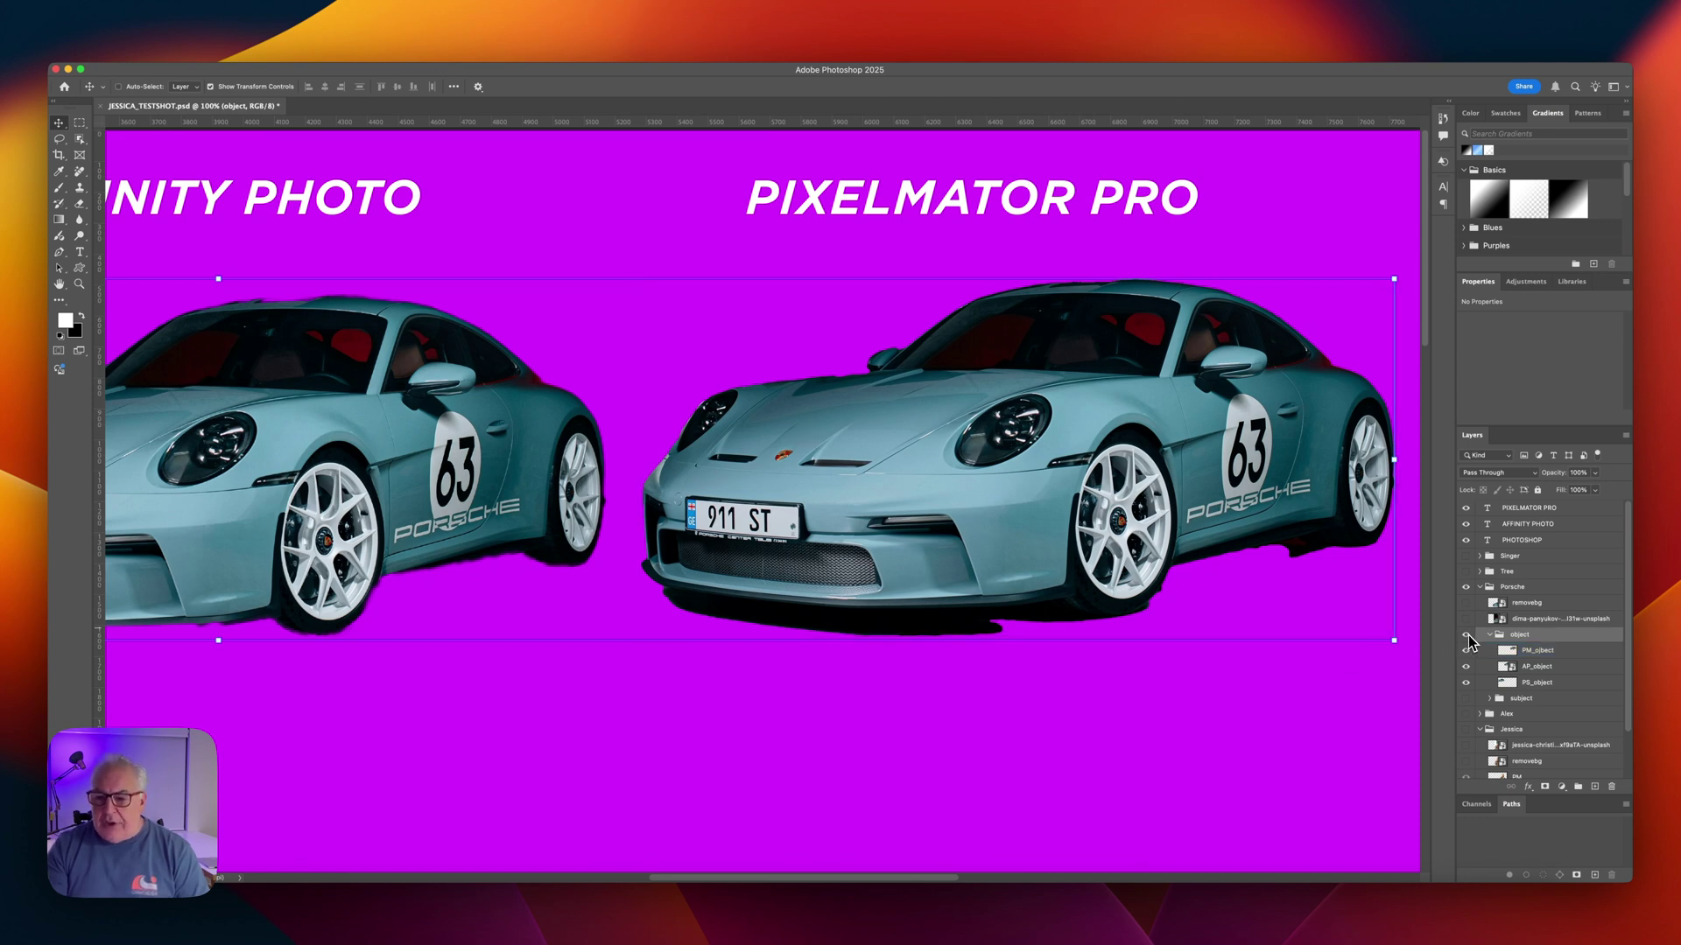
Show the Tree group instead of the Porsche, swapping the original palm photo for its subject cutouts after a 200% frond check.
click(1528, 651)
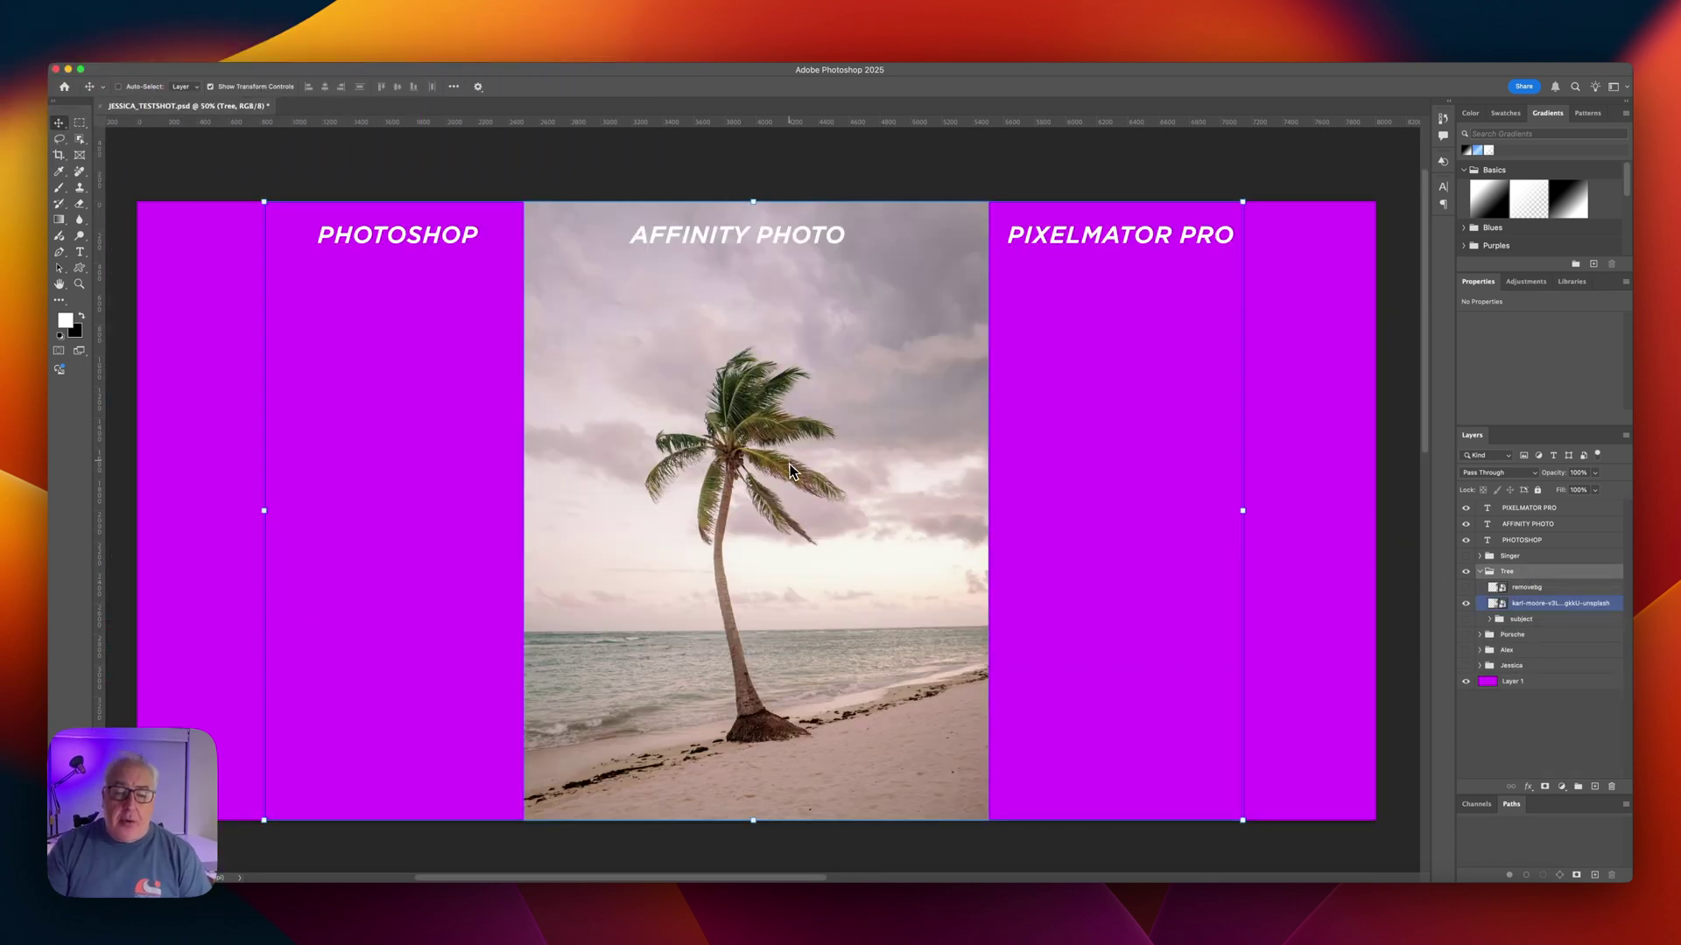
scroll(790, 470, up, 4)
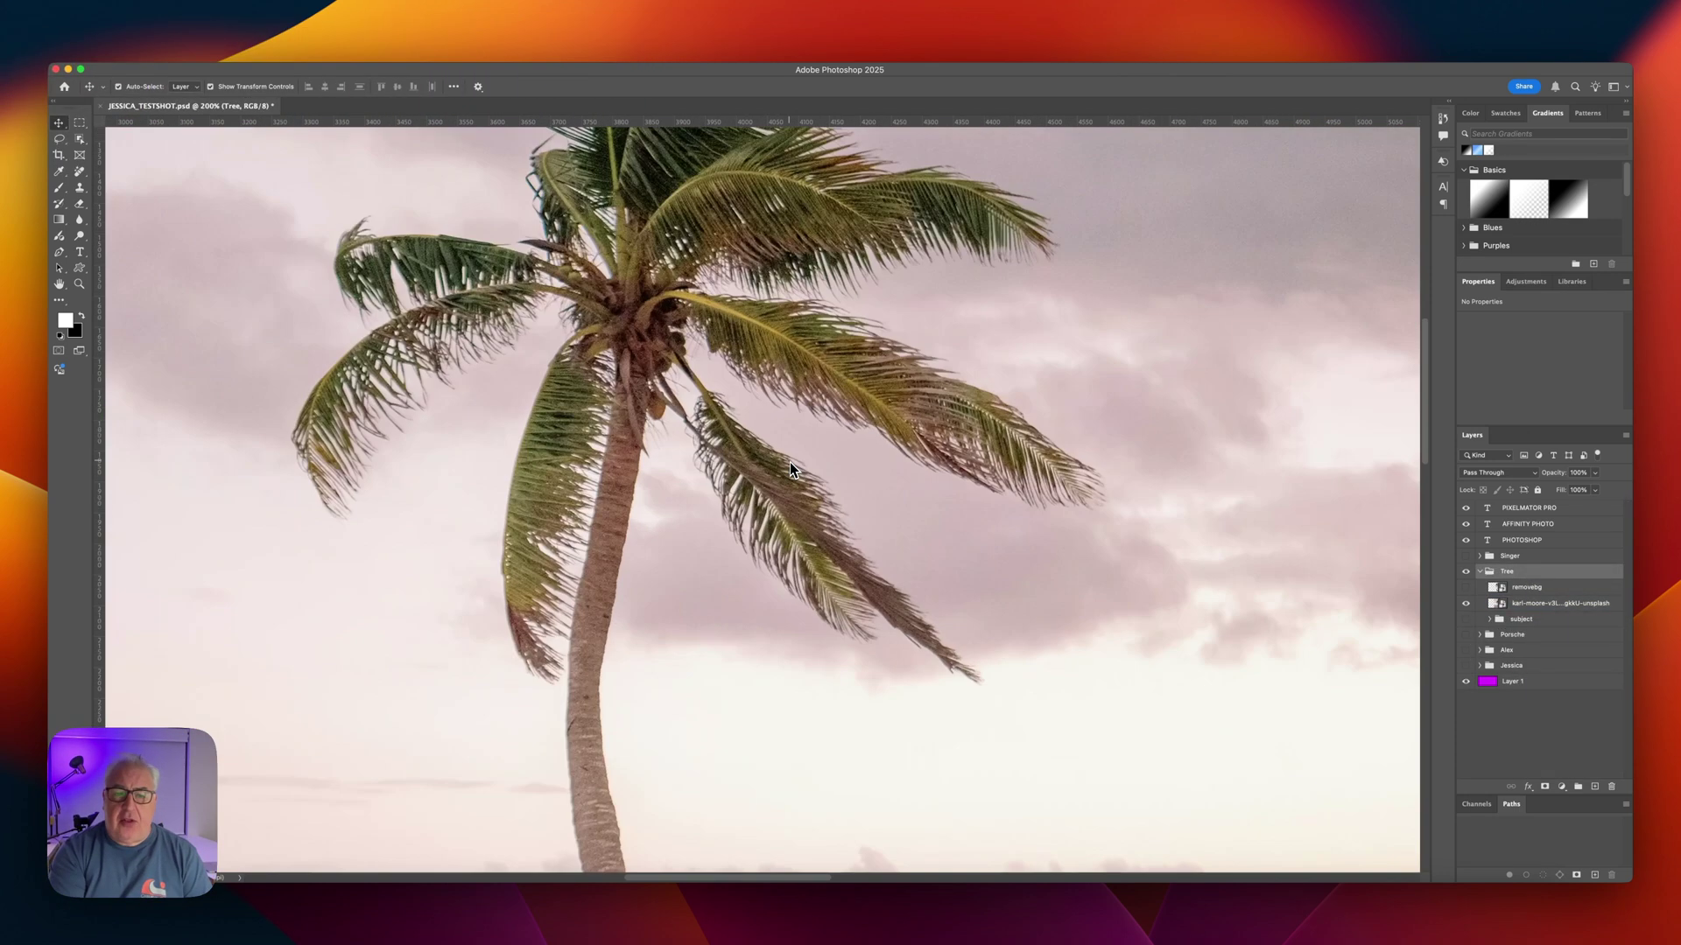
super+click(790, 464)
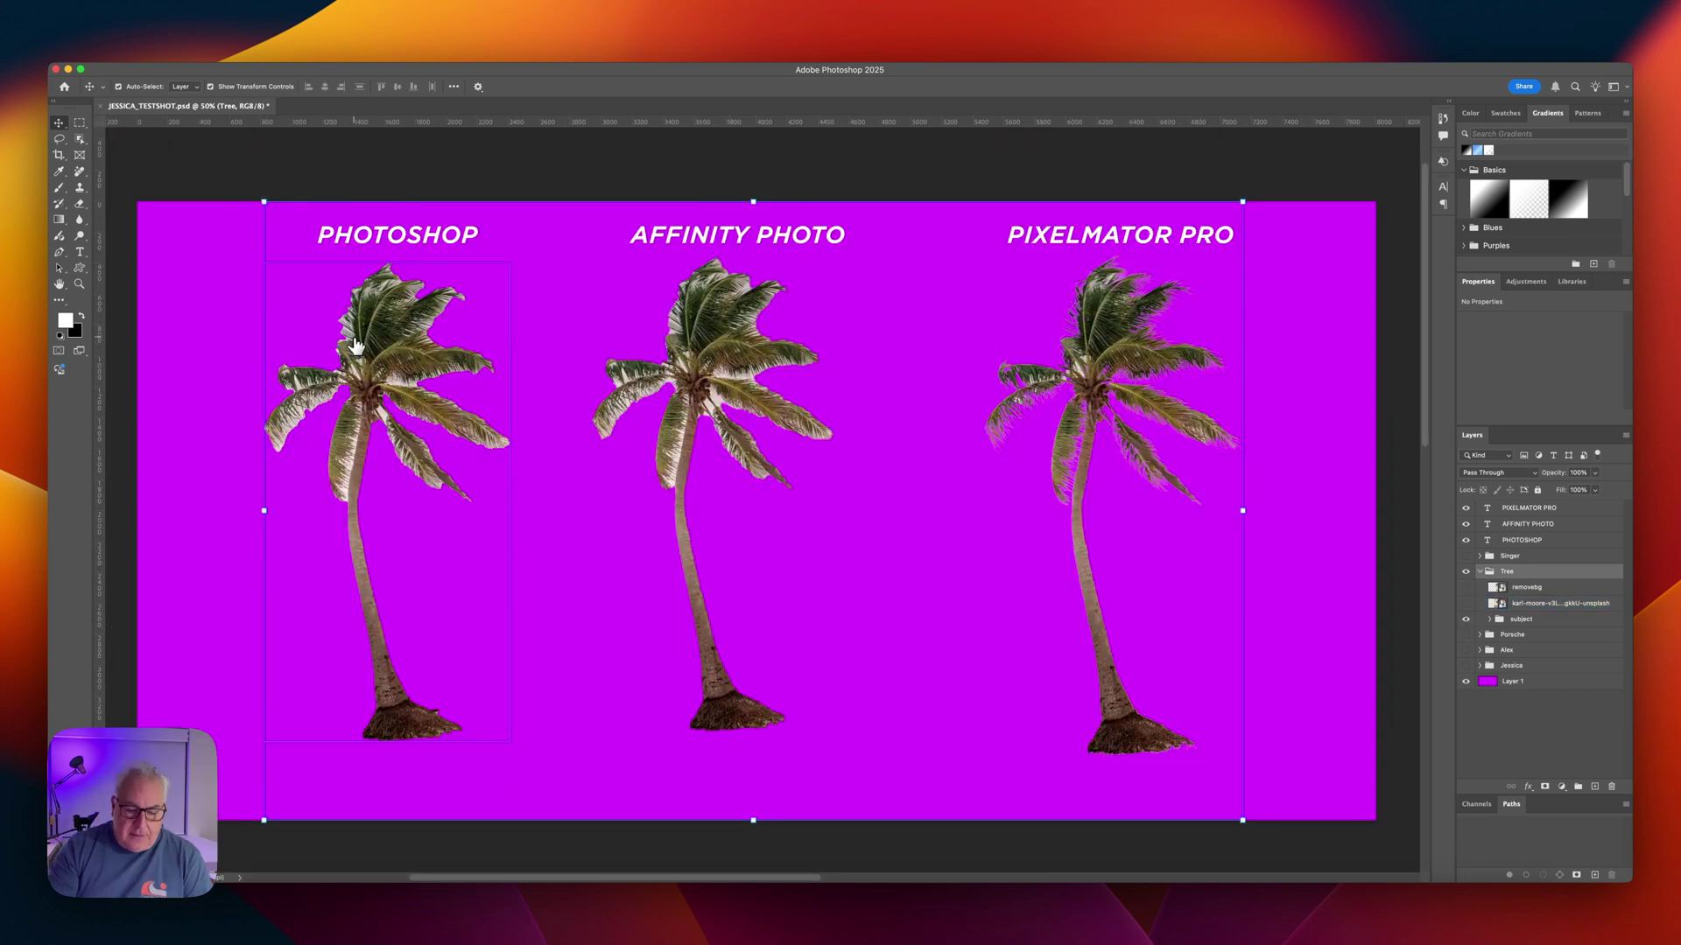
Examine the fronds of the Photoshop palm cutout at 100% zoom for leftover sky and rough edges.
key(super+plus)
key(super+plus)
drag(289, 345, 910, 596)
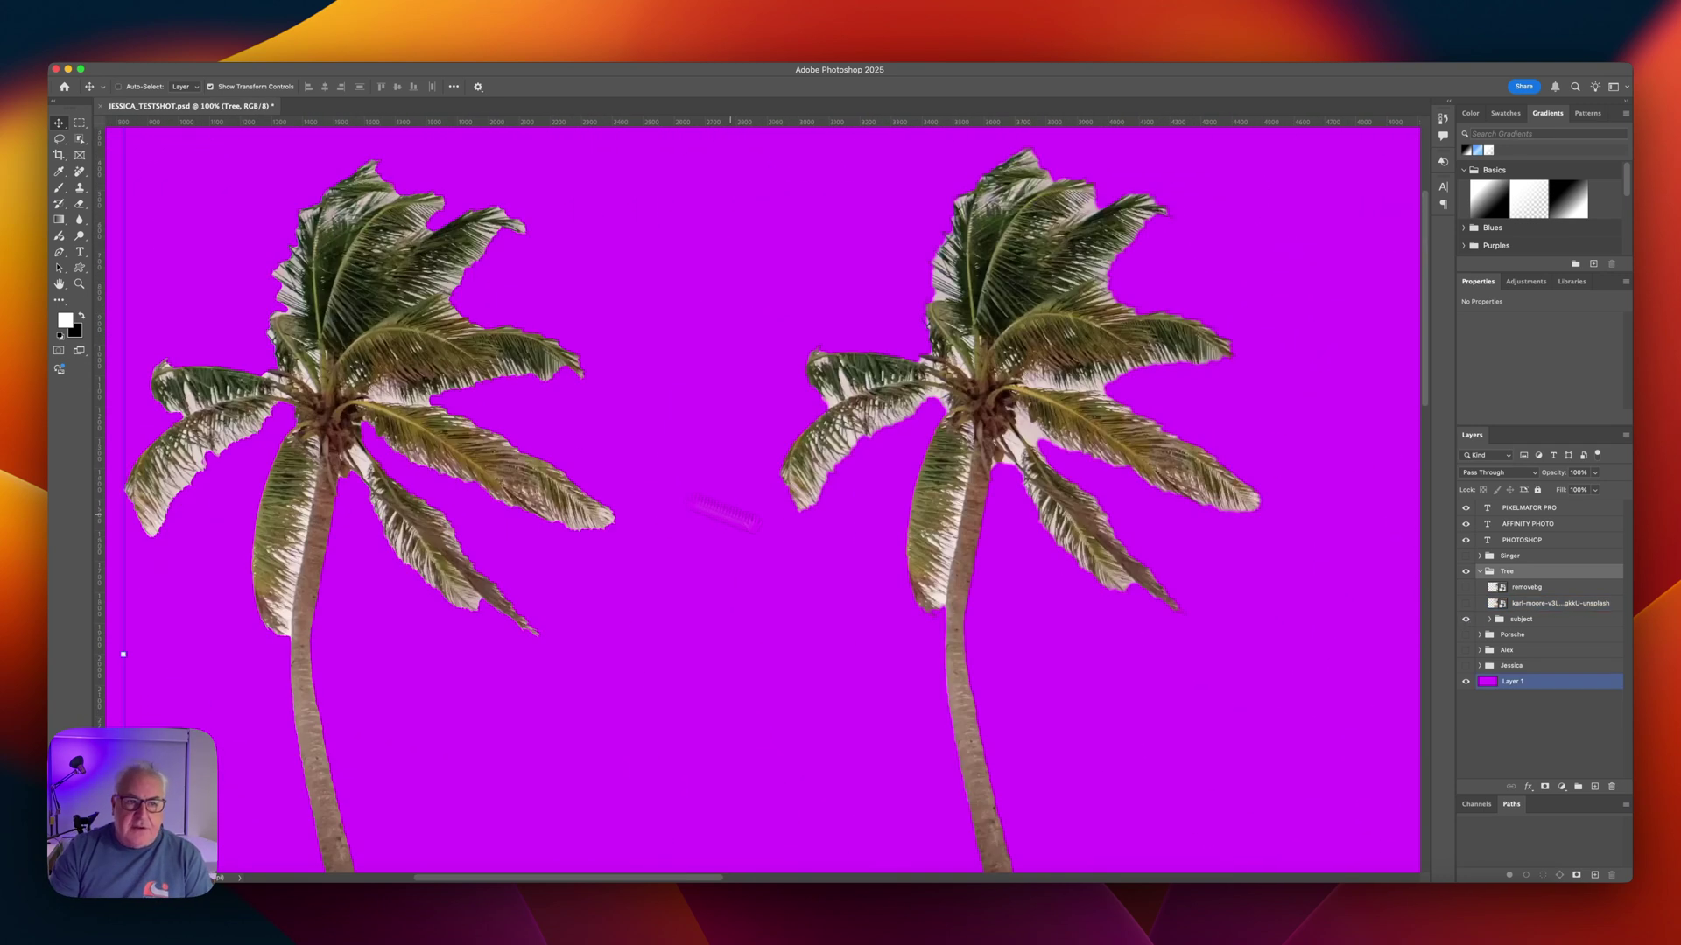
scroll(899, 591, left, 3)
scroll(899, 591, down, 2)
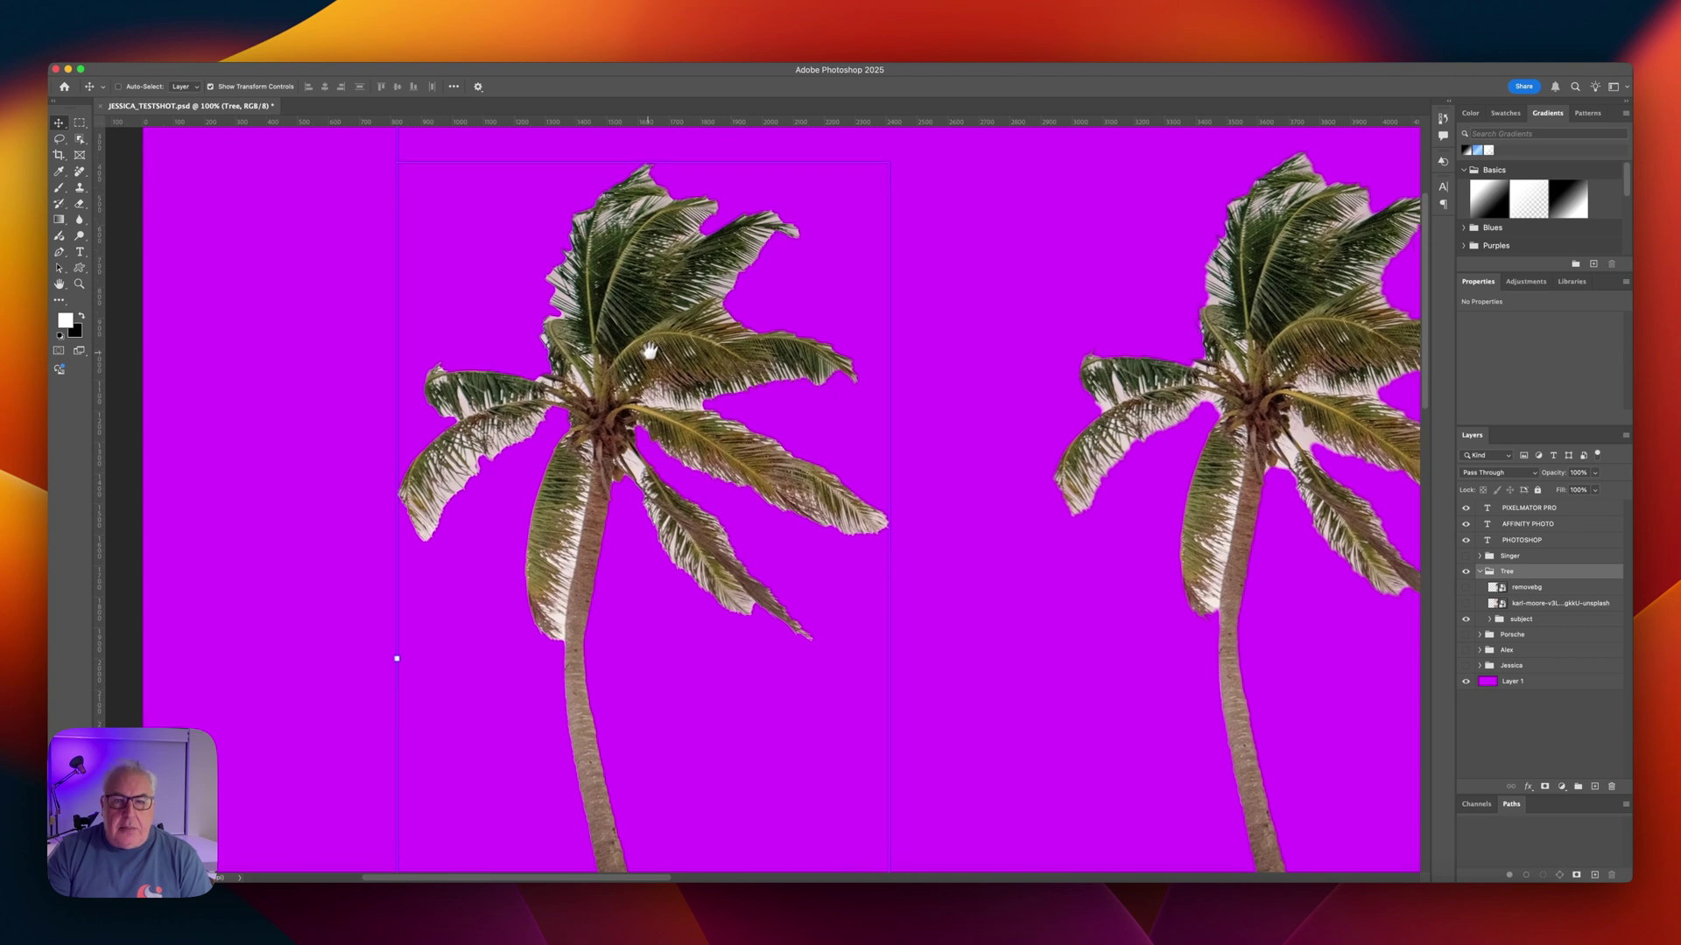
drag(646, 354, 634, 360)
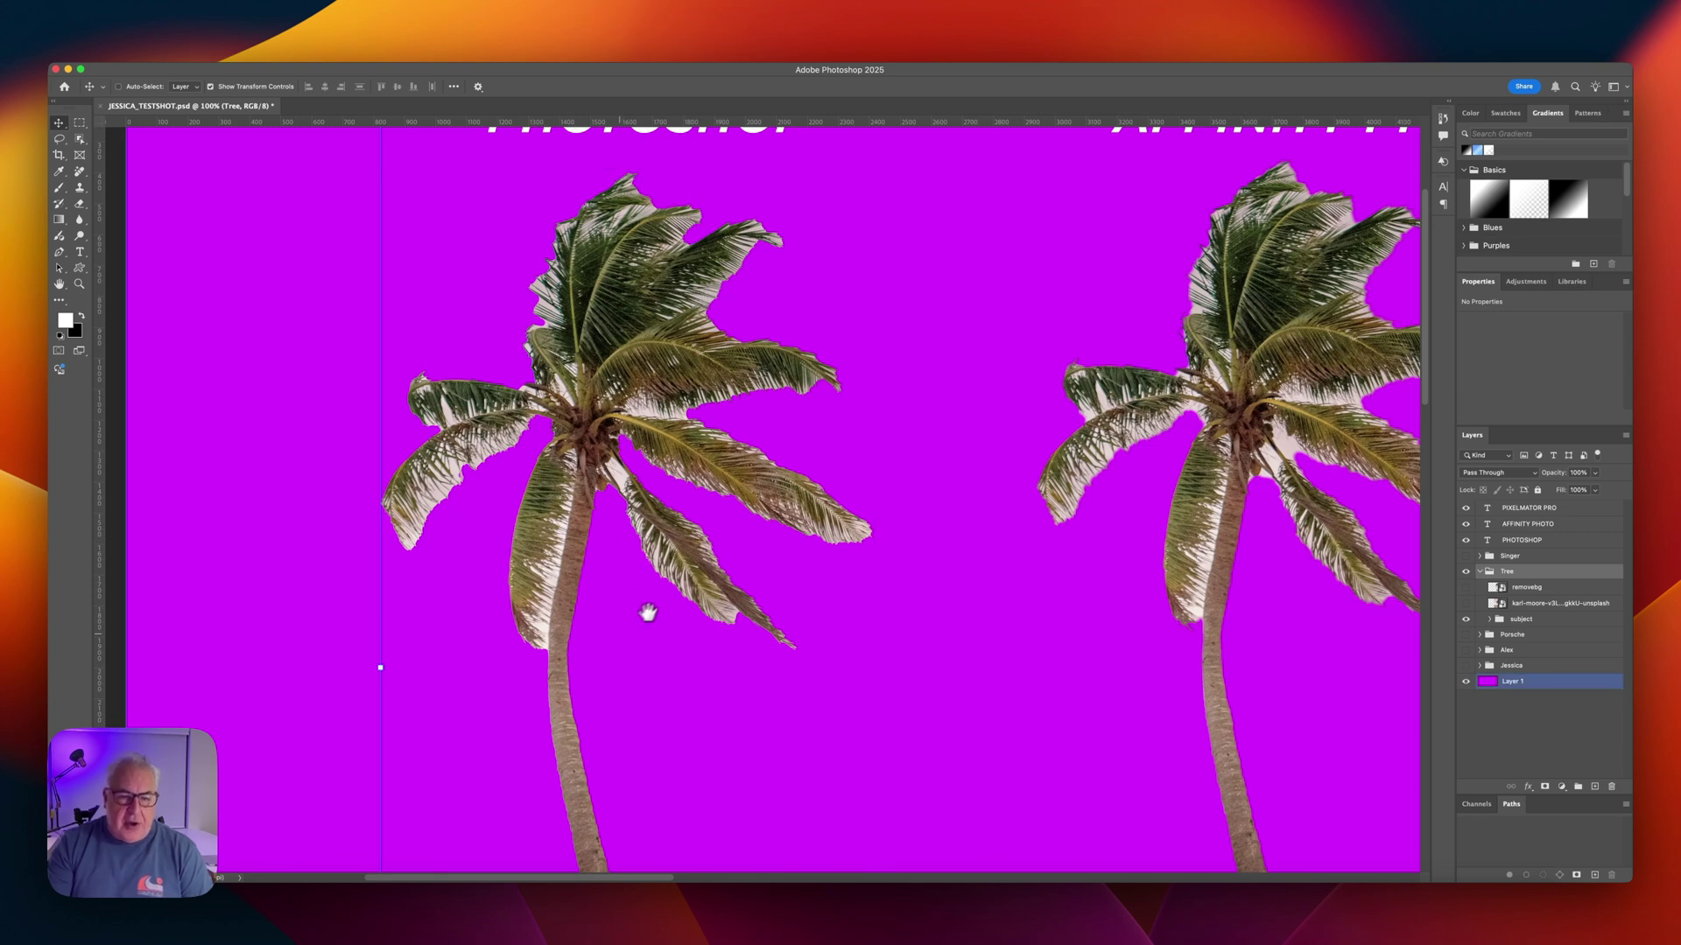
scroll(589, 631, down, 10)
drag(540, 341, 511, 666)
Examine the fronds of the Affinity Photo palm cutout and compare them with the Photoshop version.
drag(600, 382, 390, 503)
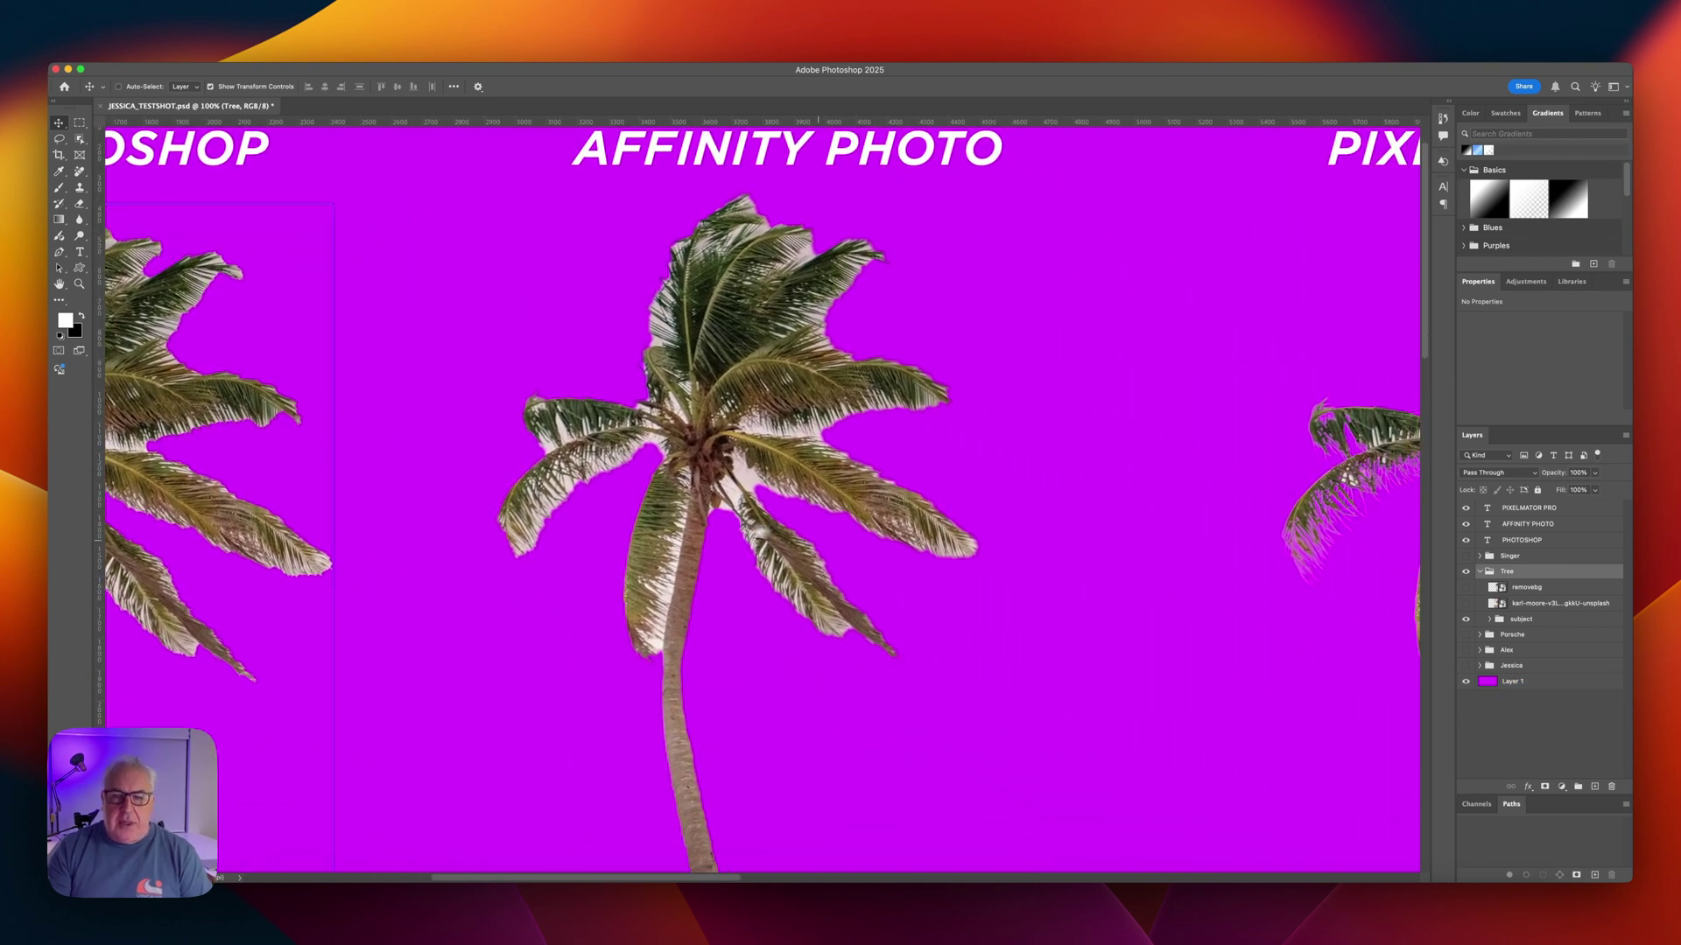
drag(824, 537, 1122, 508)
key(alt+comma)
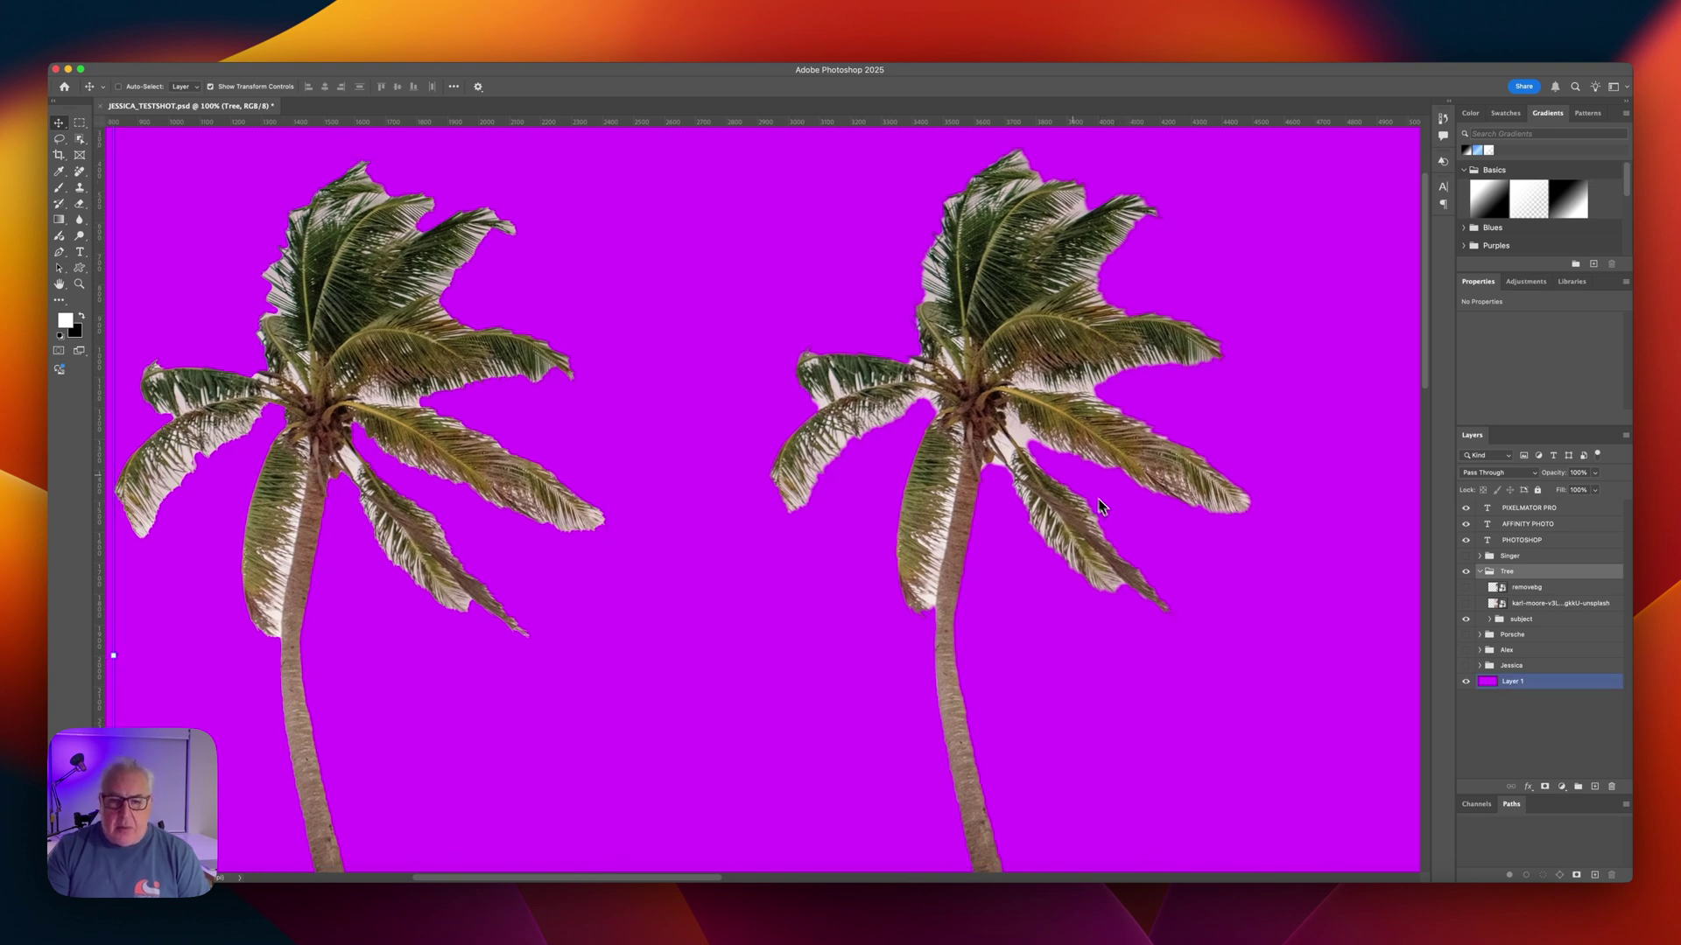
key(super+alt+a)
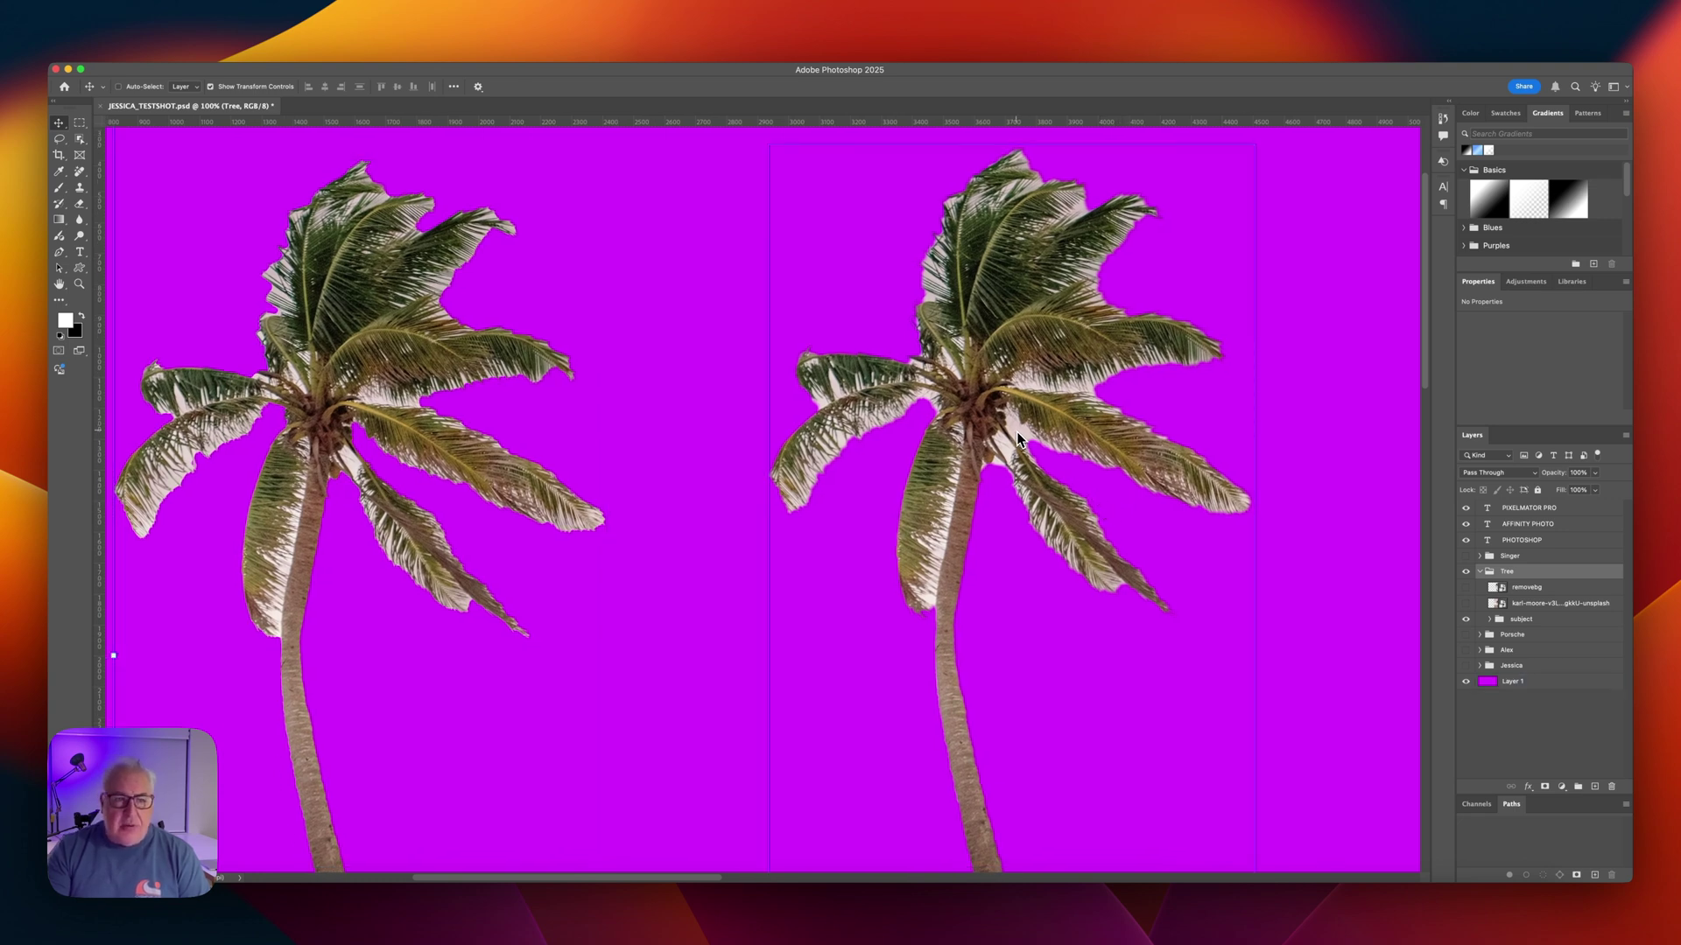
drag(1016, 432, 1079, 394)
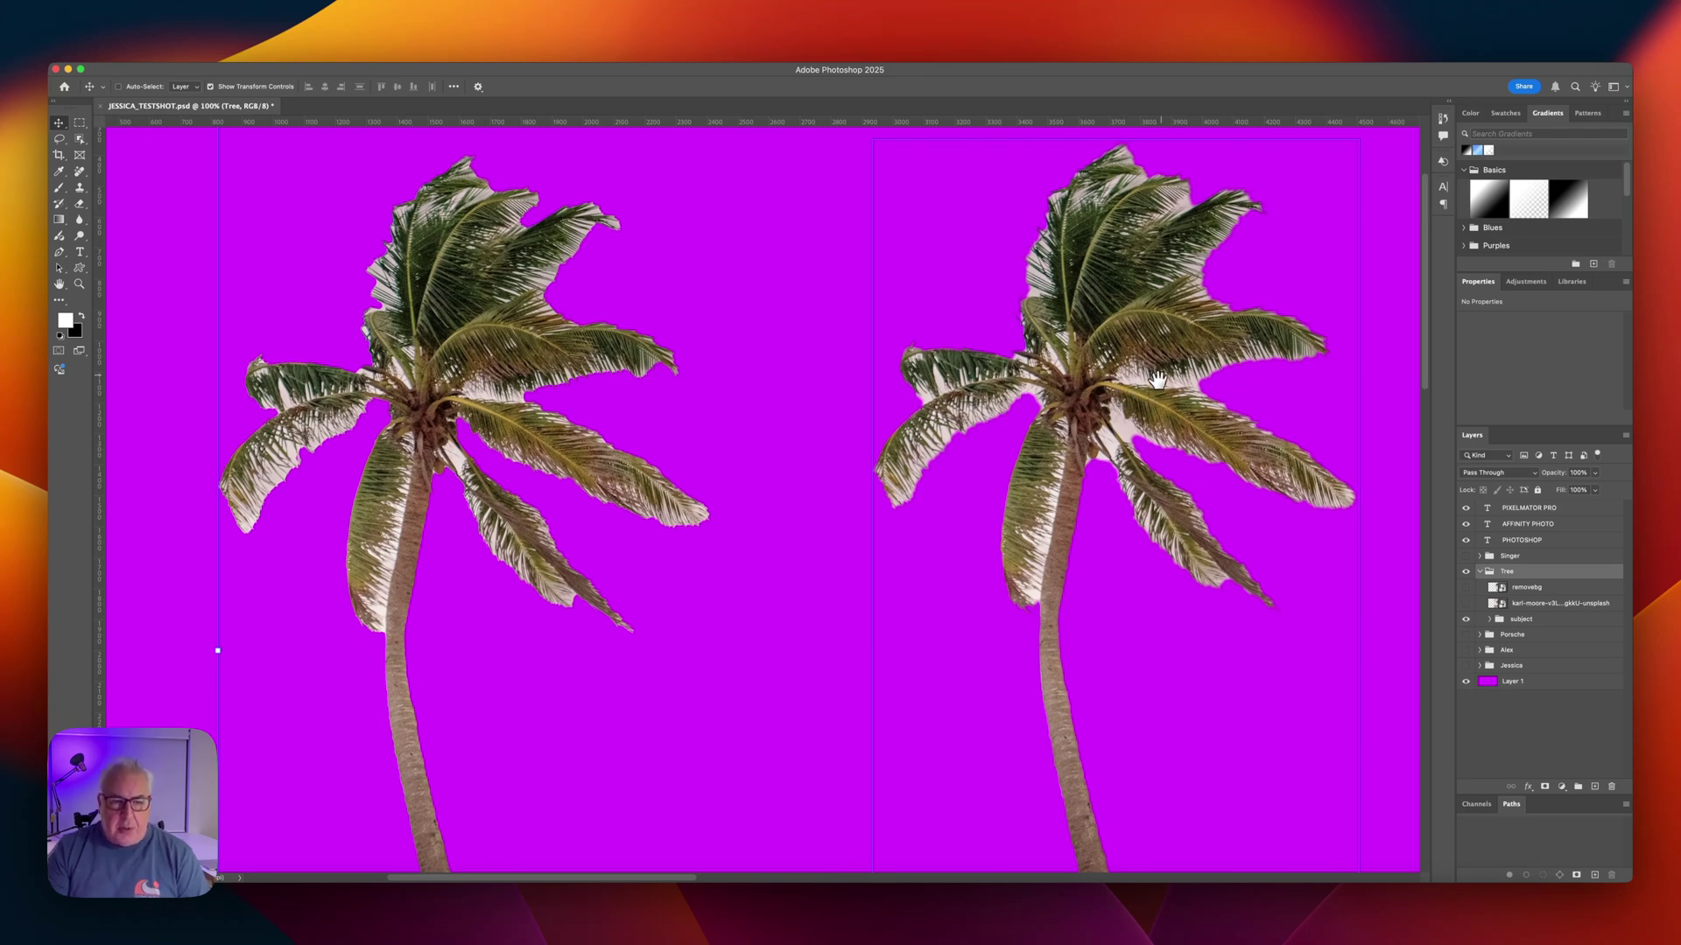
scroll(1161, 372, up, 3)
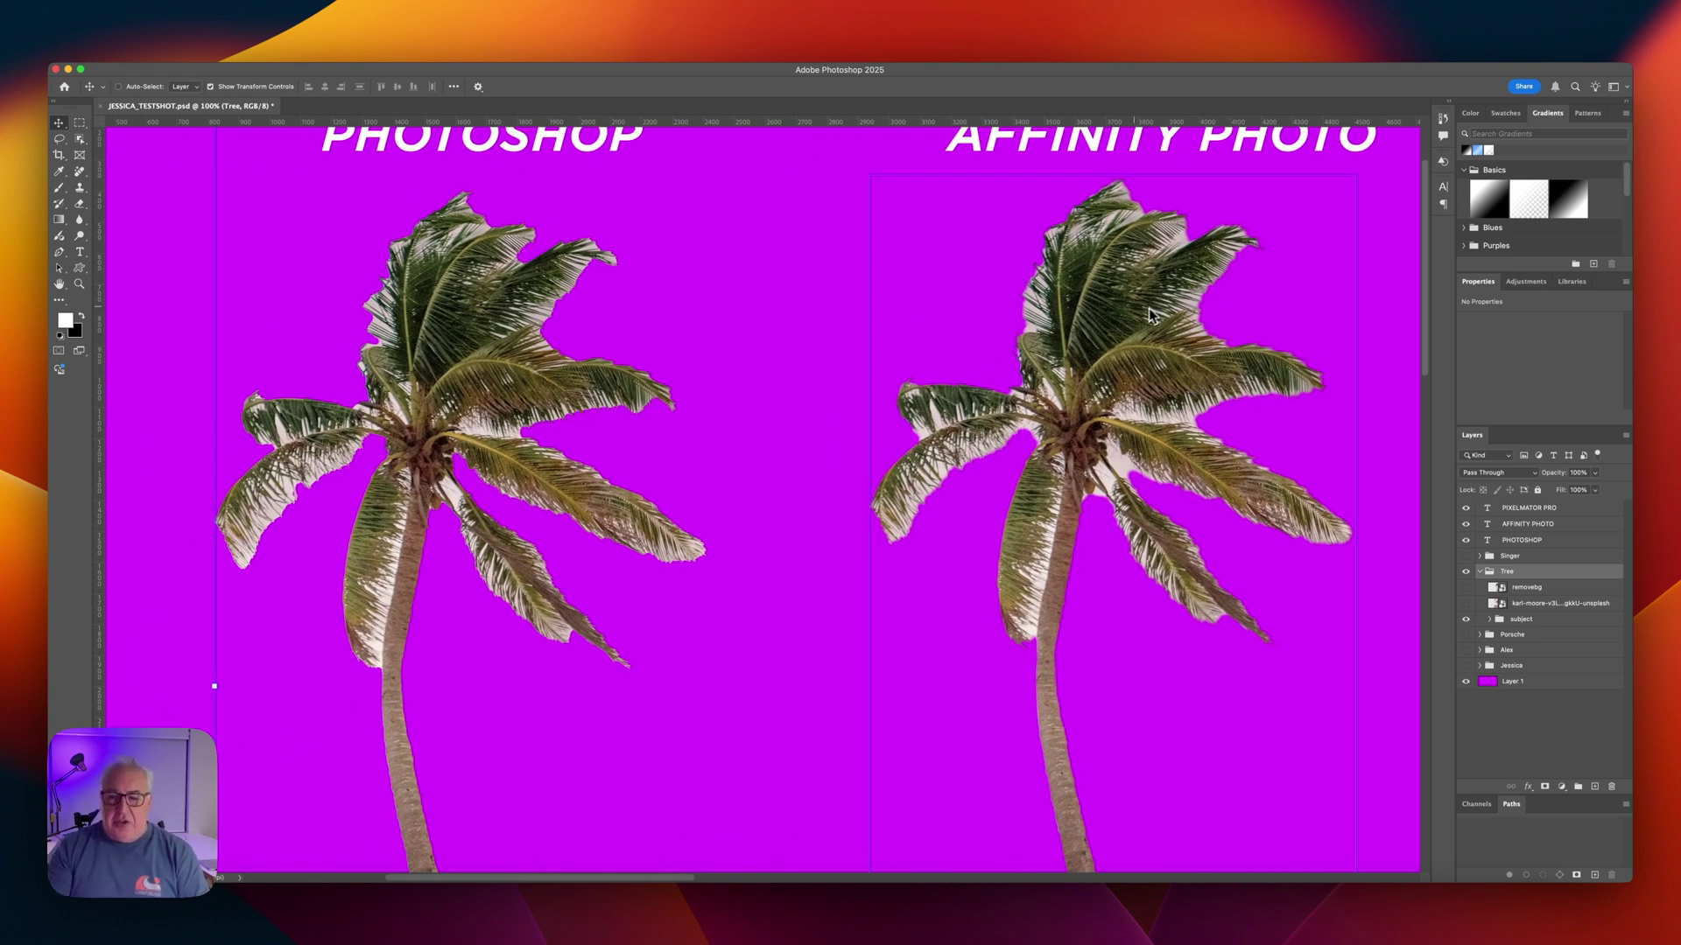
Examine the frond detail and crown of the Pixelmator Pro palm cutout.
drag(1209, 413, 897, 357)
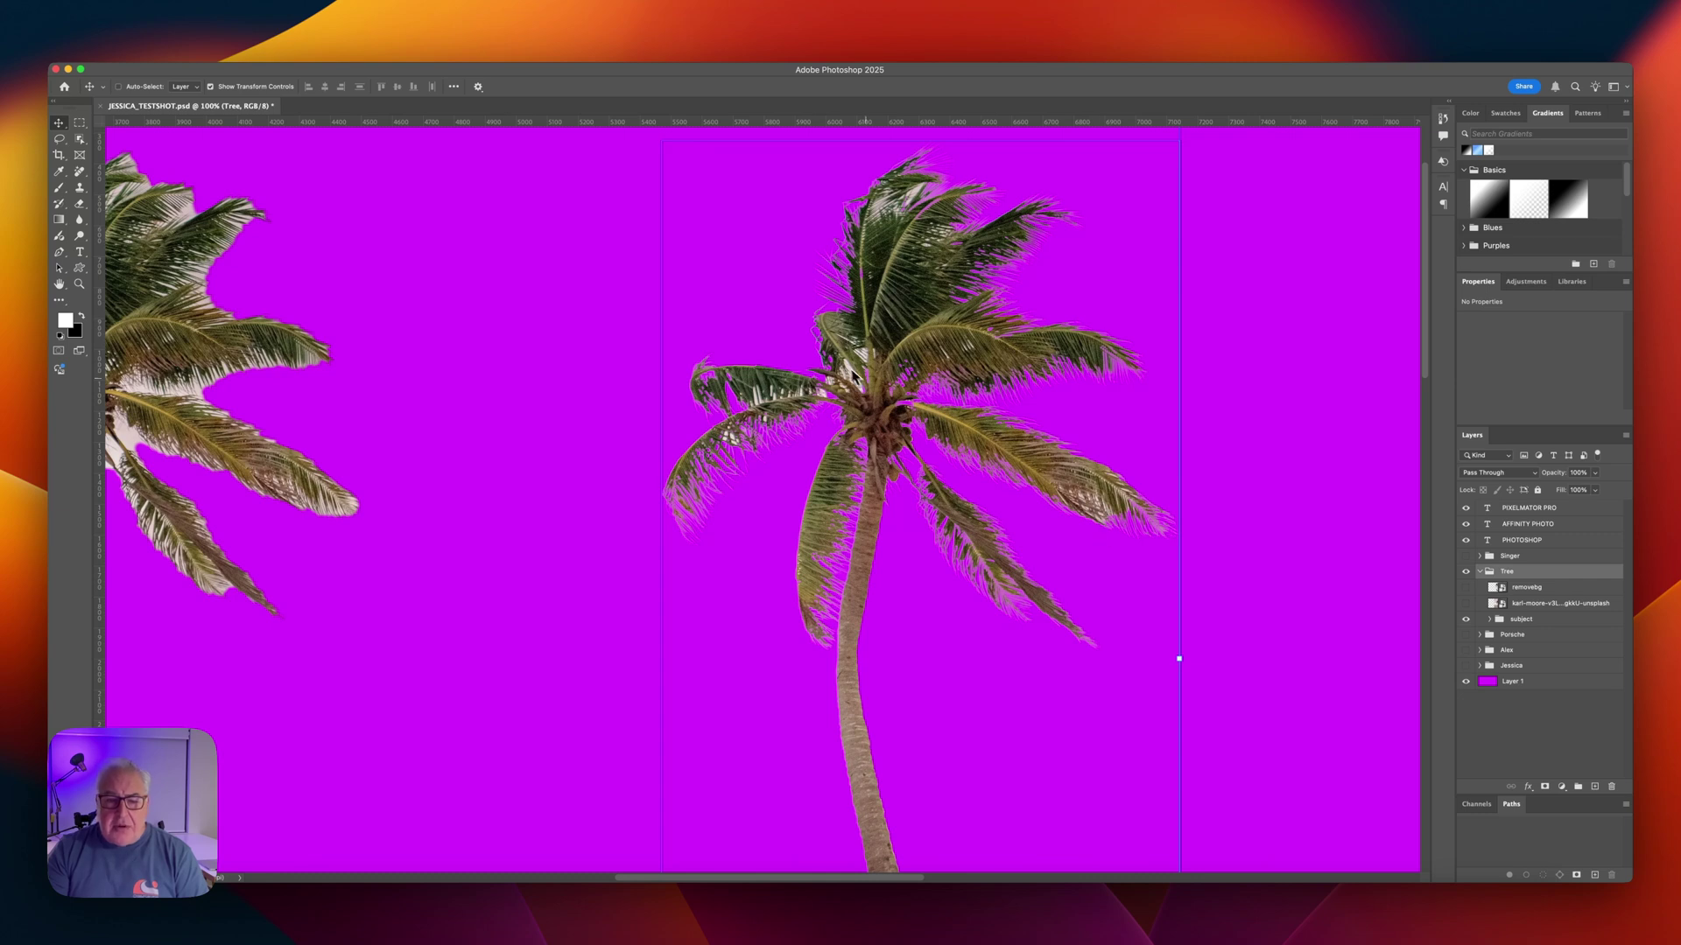
scroll(1059, 411, left, 5)
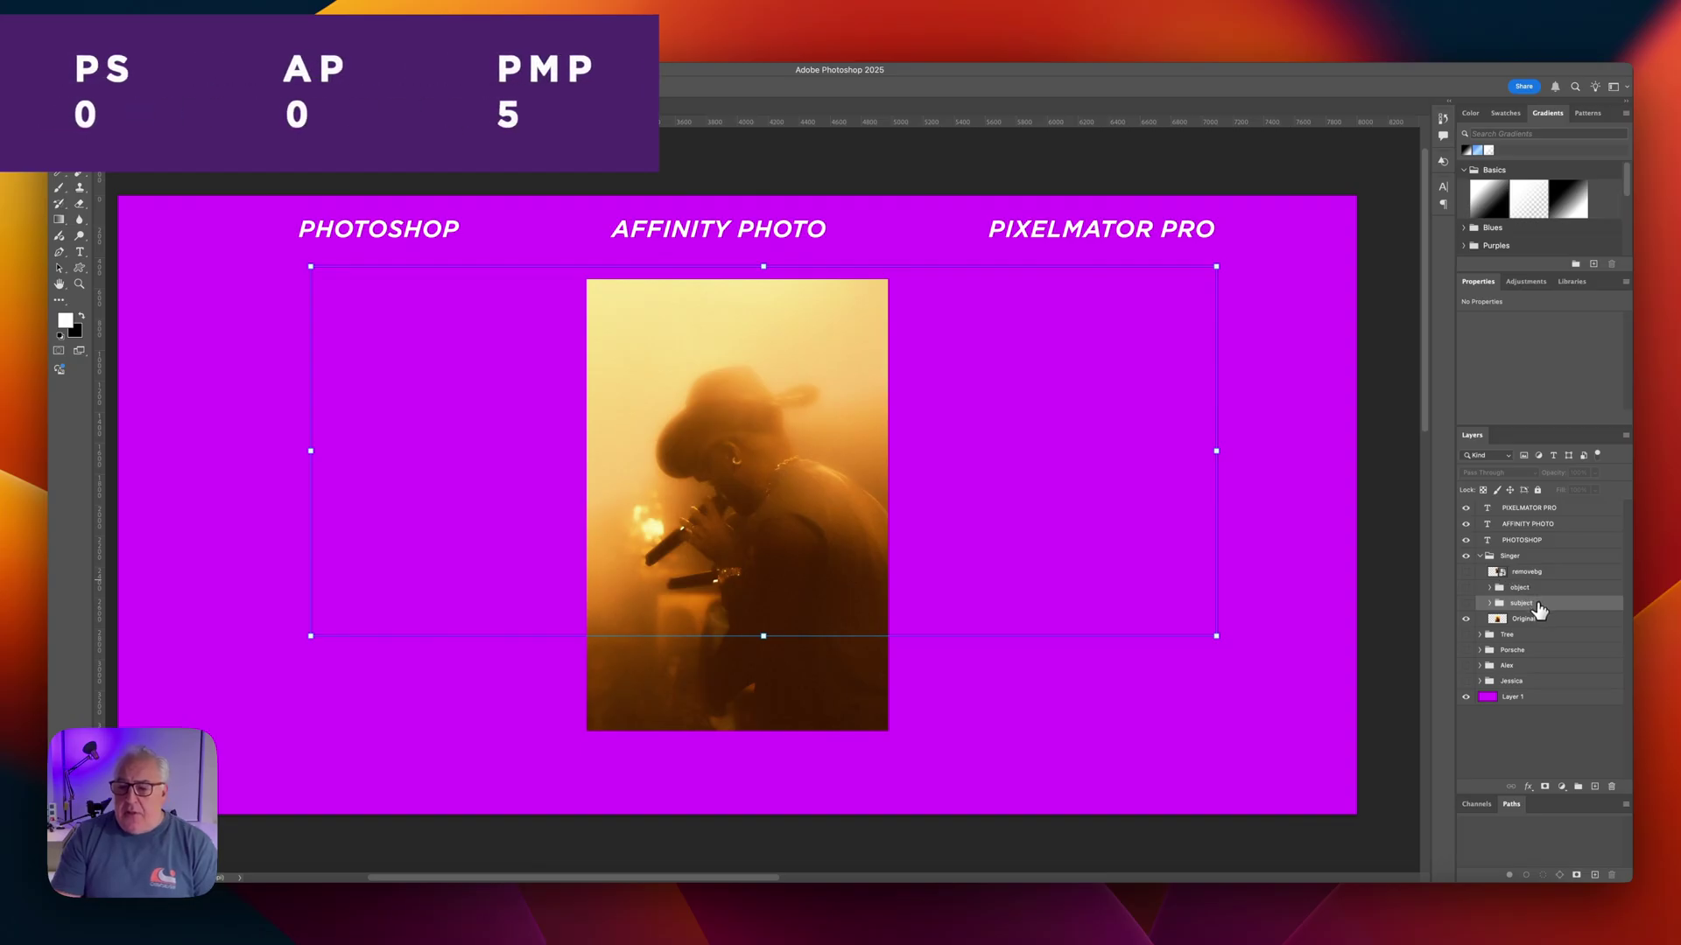
Select the singer's Original layer and move the photo to X 3106 px, Y 729 px.
click(1527, 620)
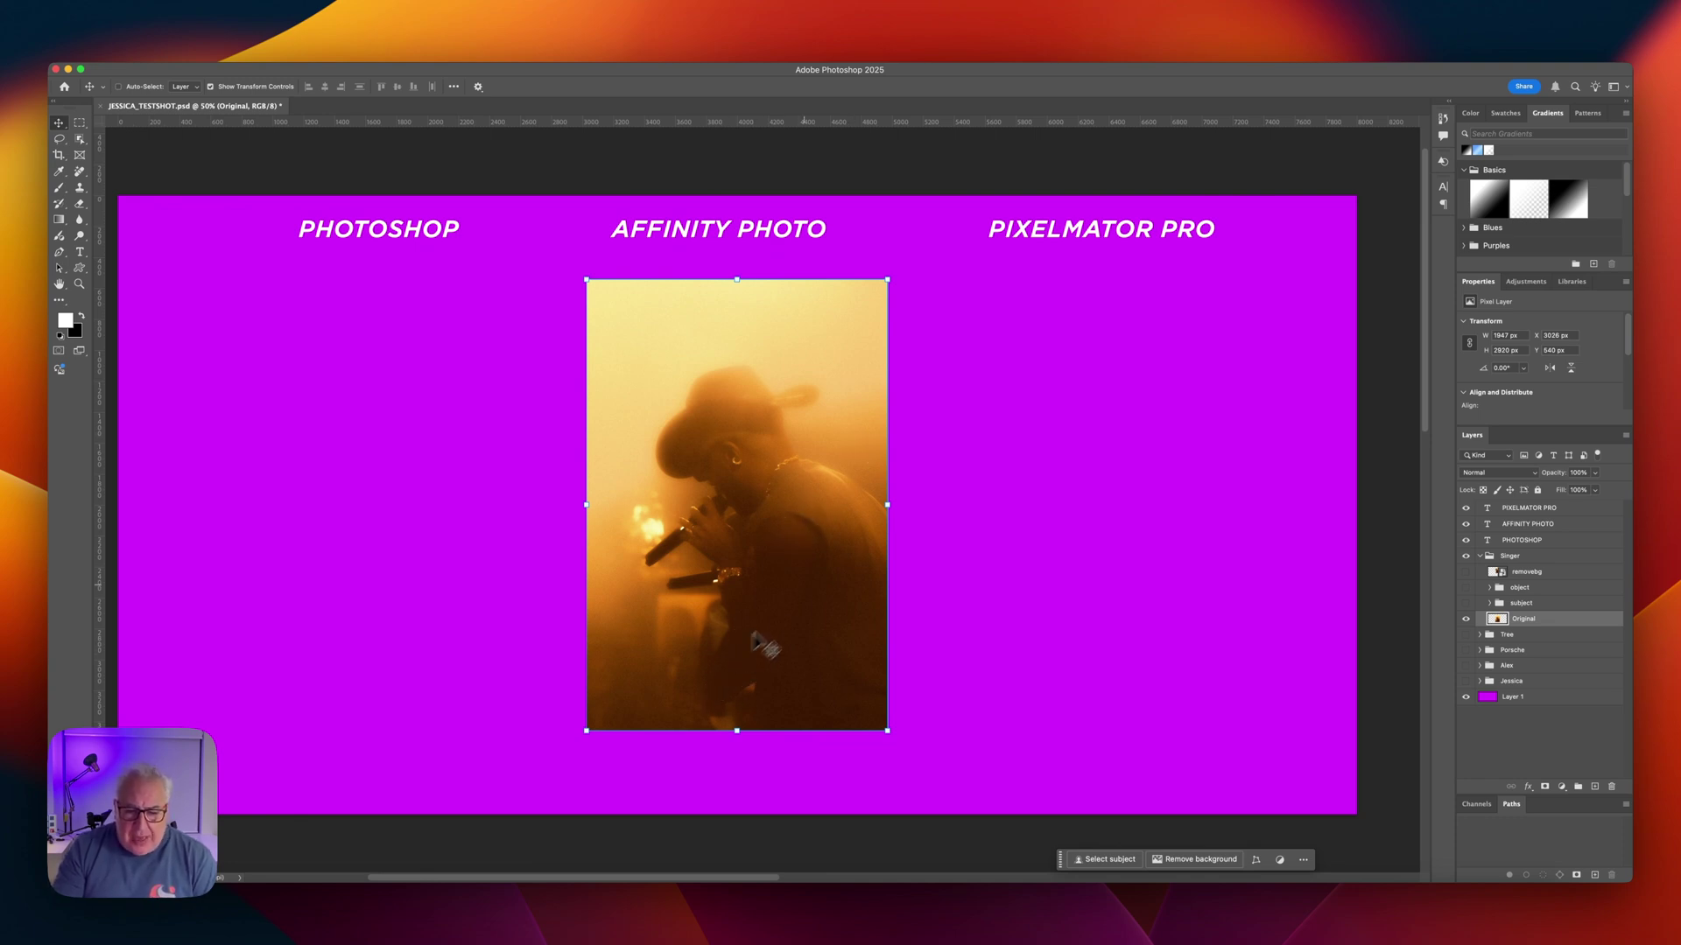
drag(746, 588, 740, 636)
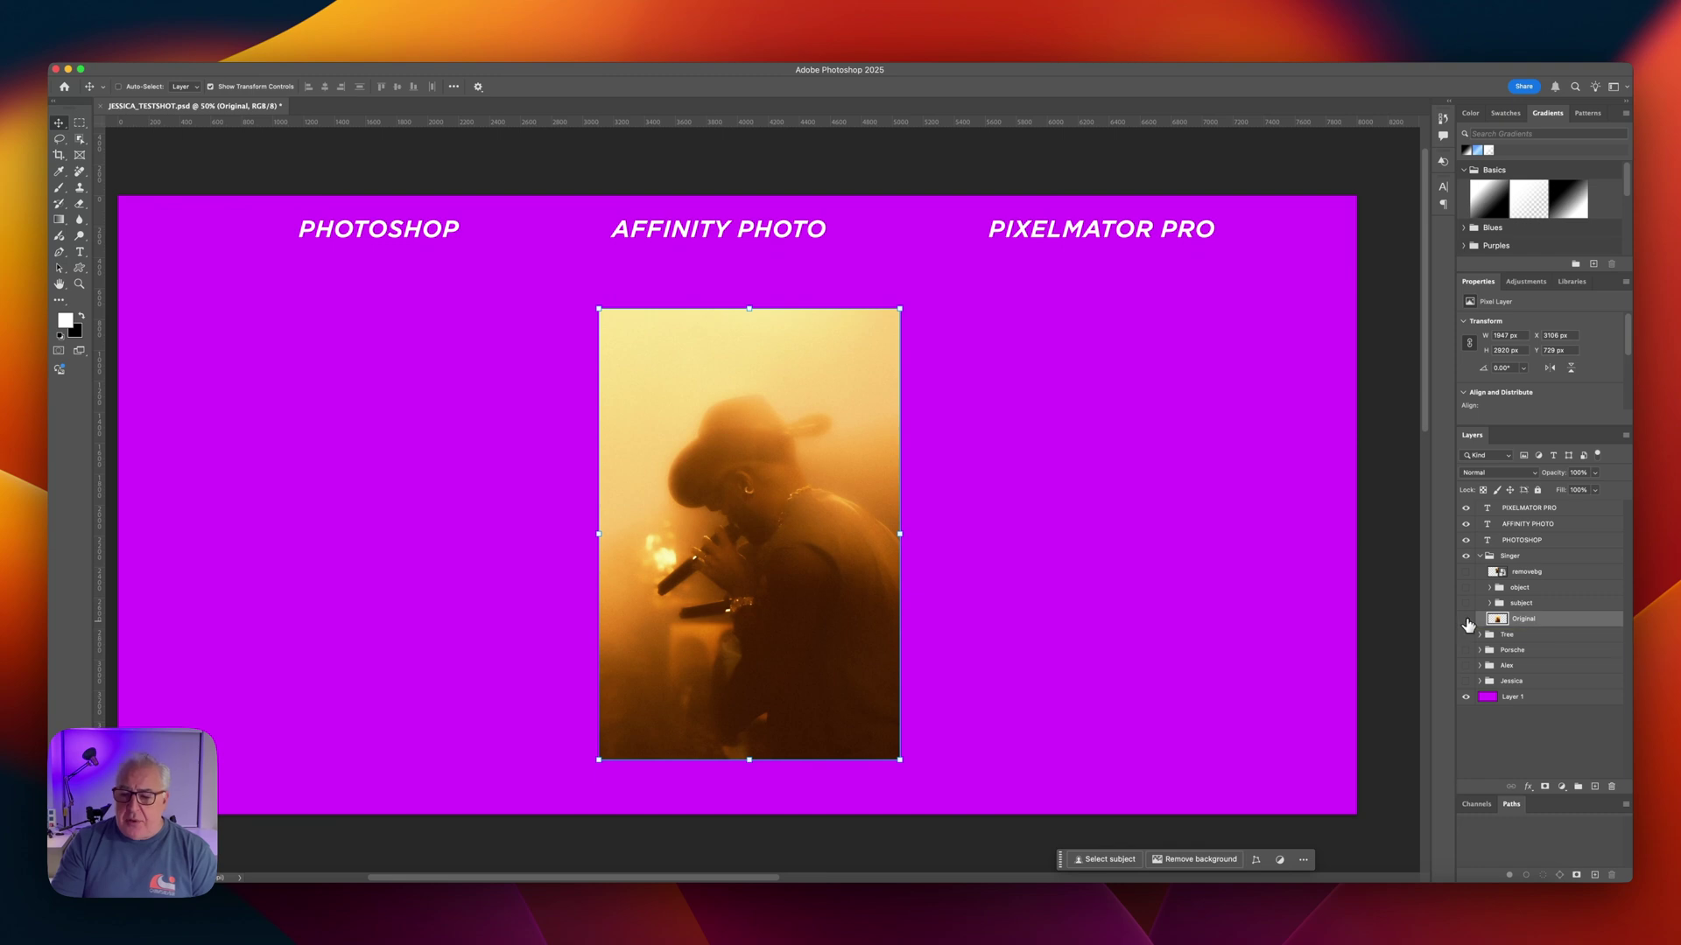
Hide the singer's Original layer, then show and expand the subject group with its three cutouts.
click(1467, 620)
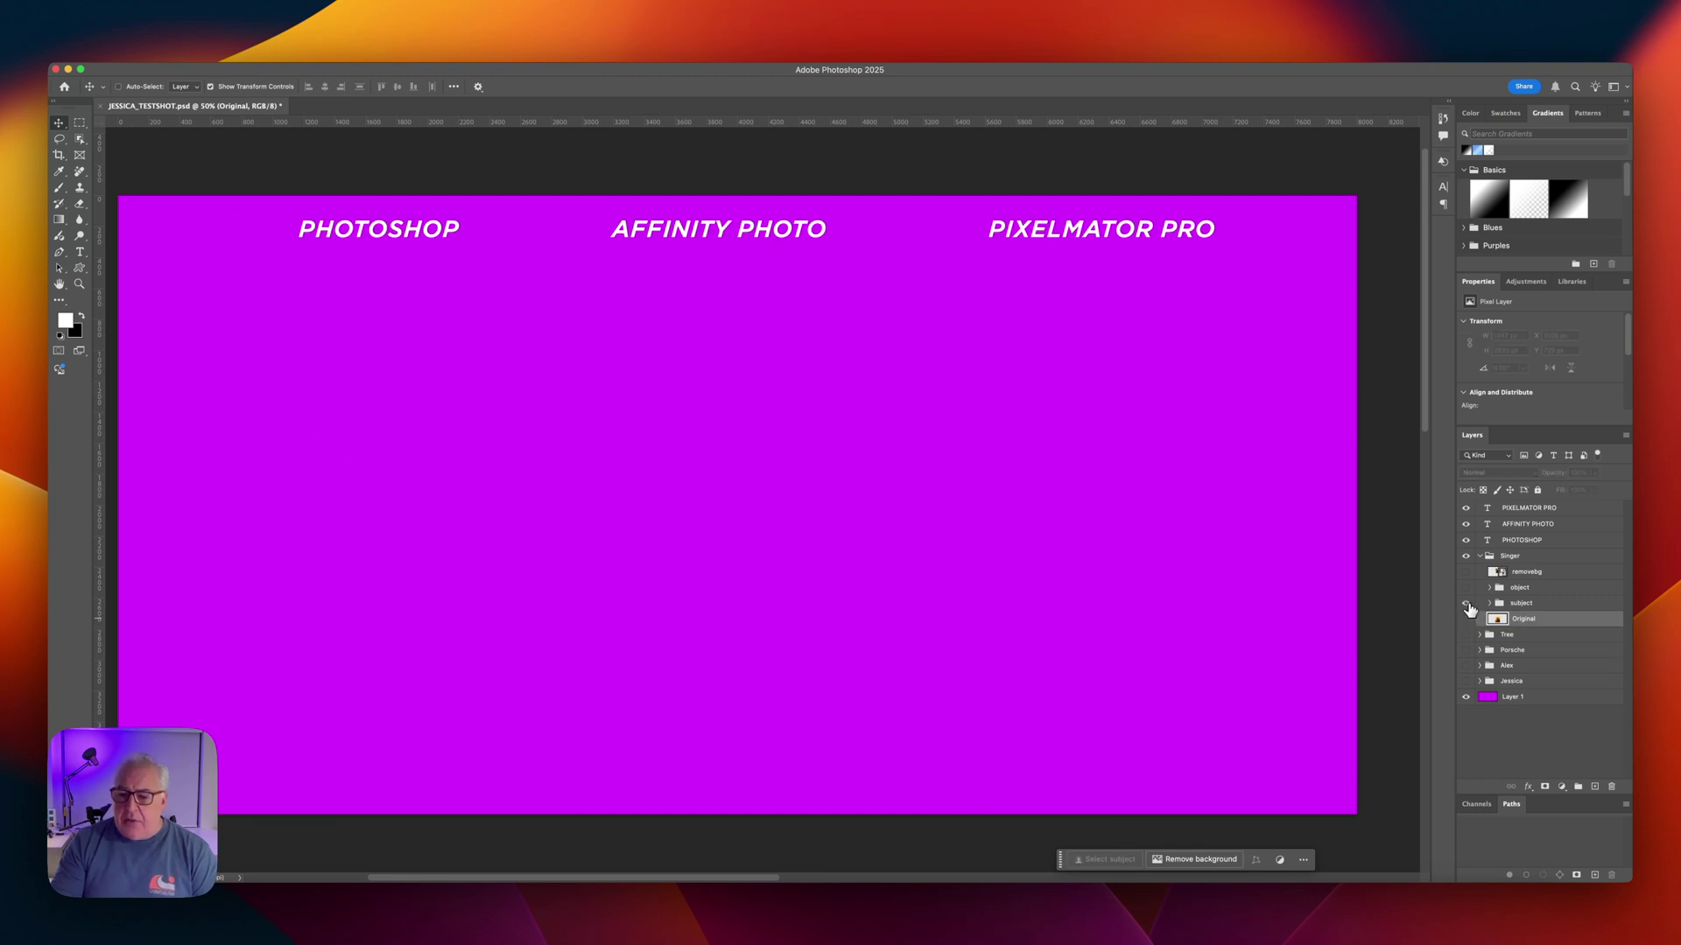
click(1467, 604)
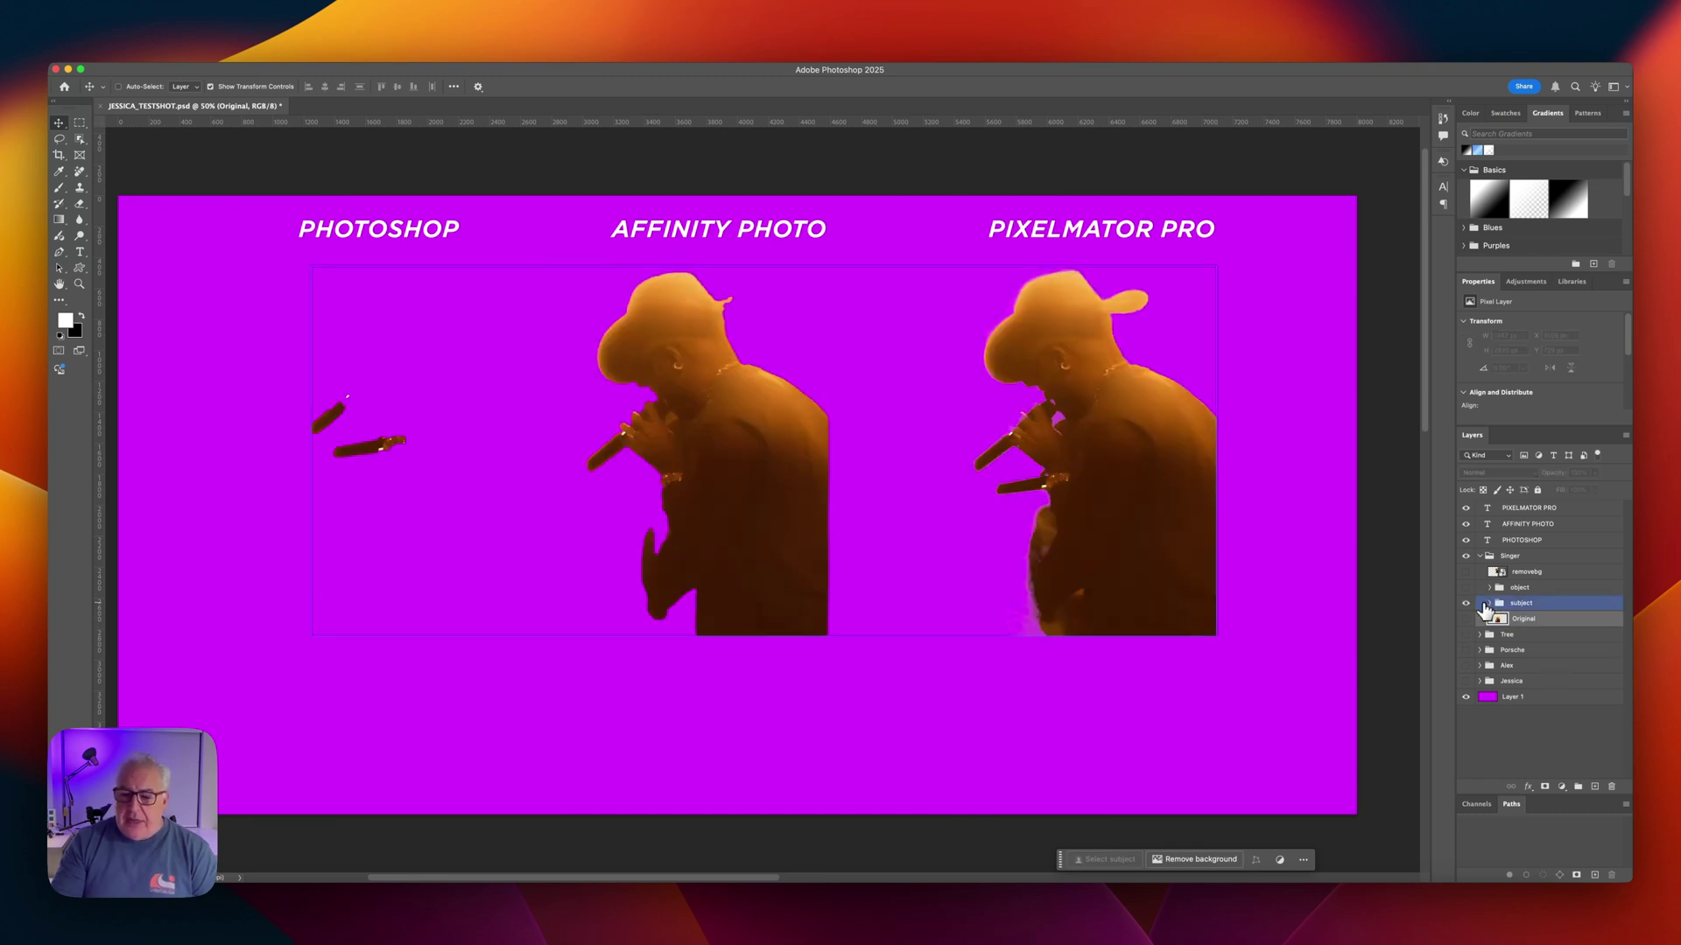
click(1486, 604)
click(1540, 618)
Examine the Photoshop subject cutout of the singer at 66.7% zoom, checking which parts were kept.
super+click(679, 491)
key(super+equal)
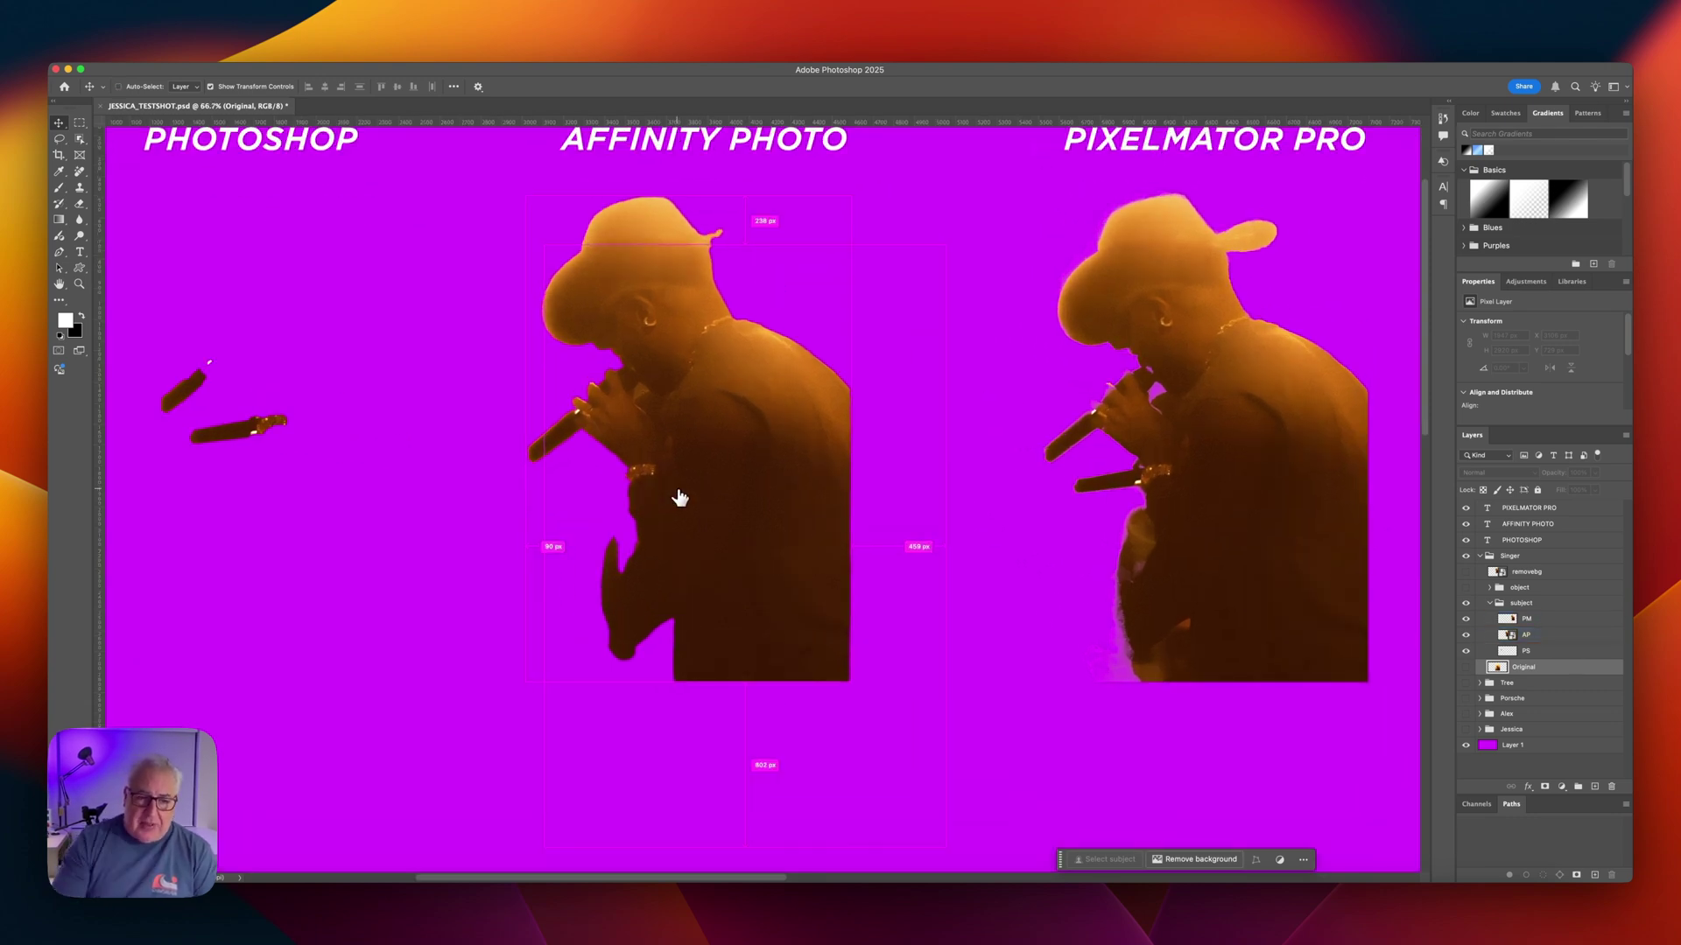
drag(593, 498, 713, 576)
super+click(373, 514)
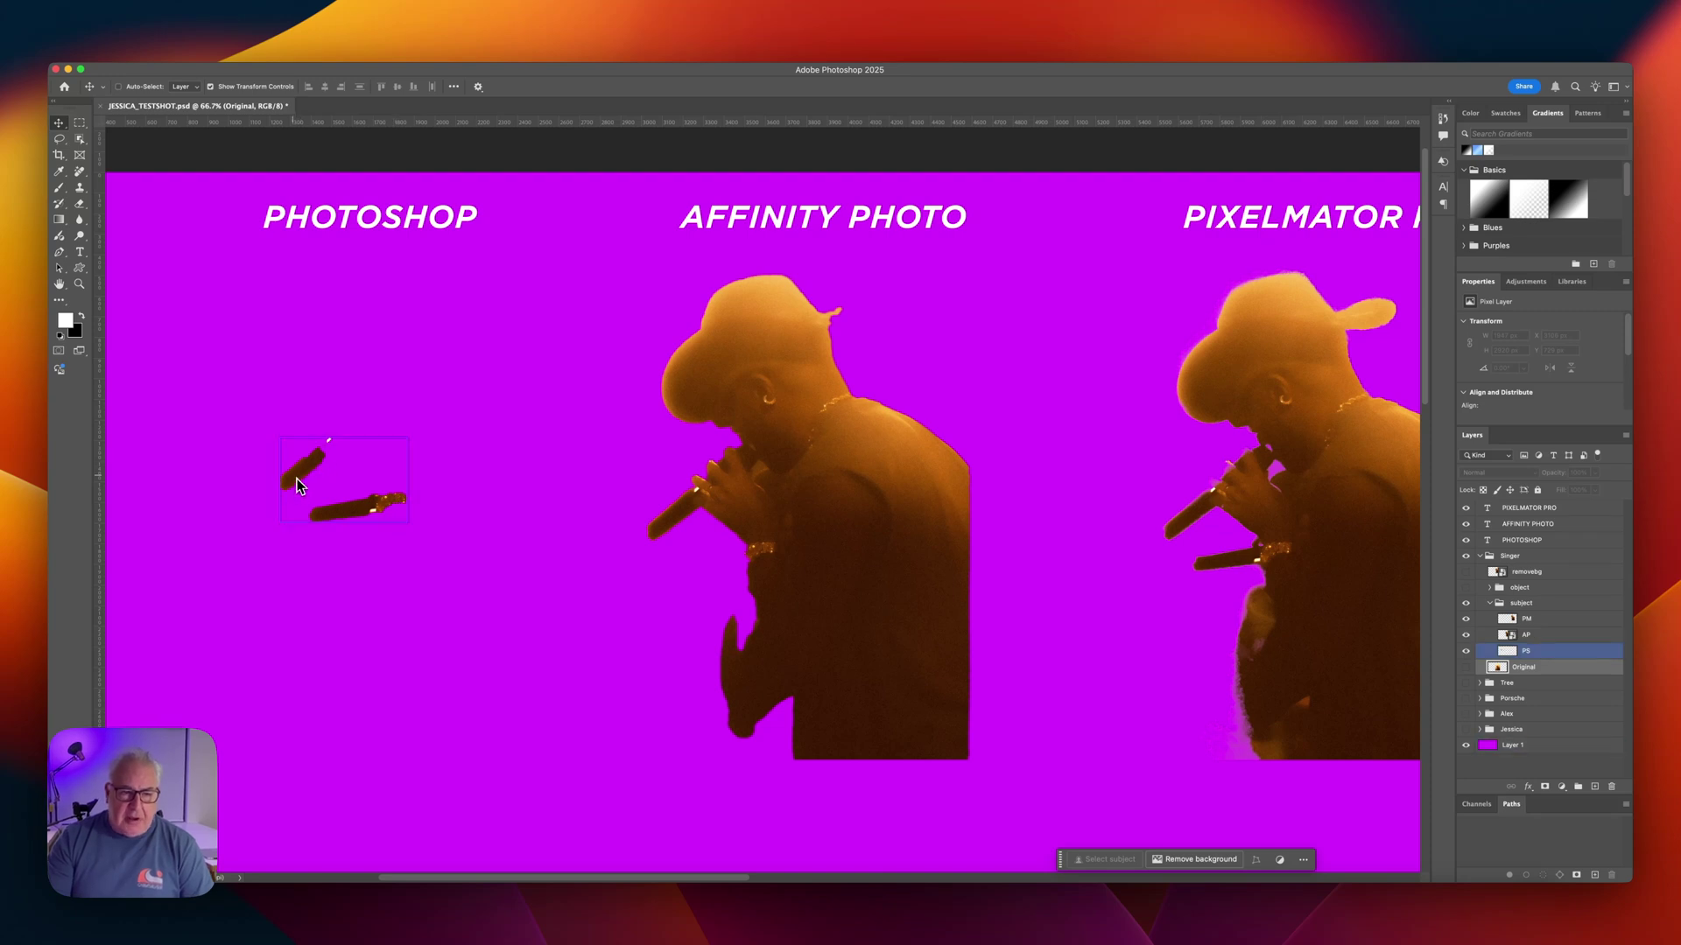
super+click(333, 492)
drag(522, 569, 449, 554)
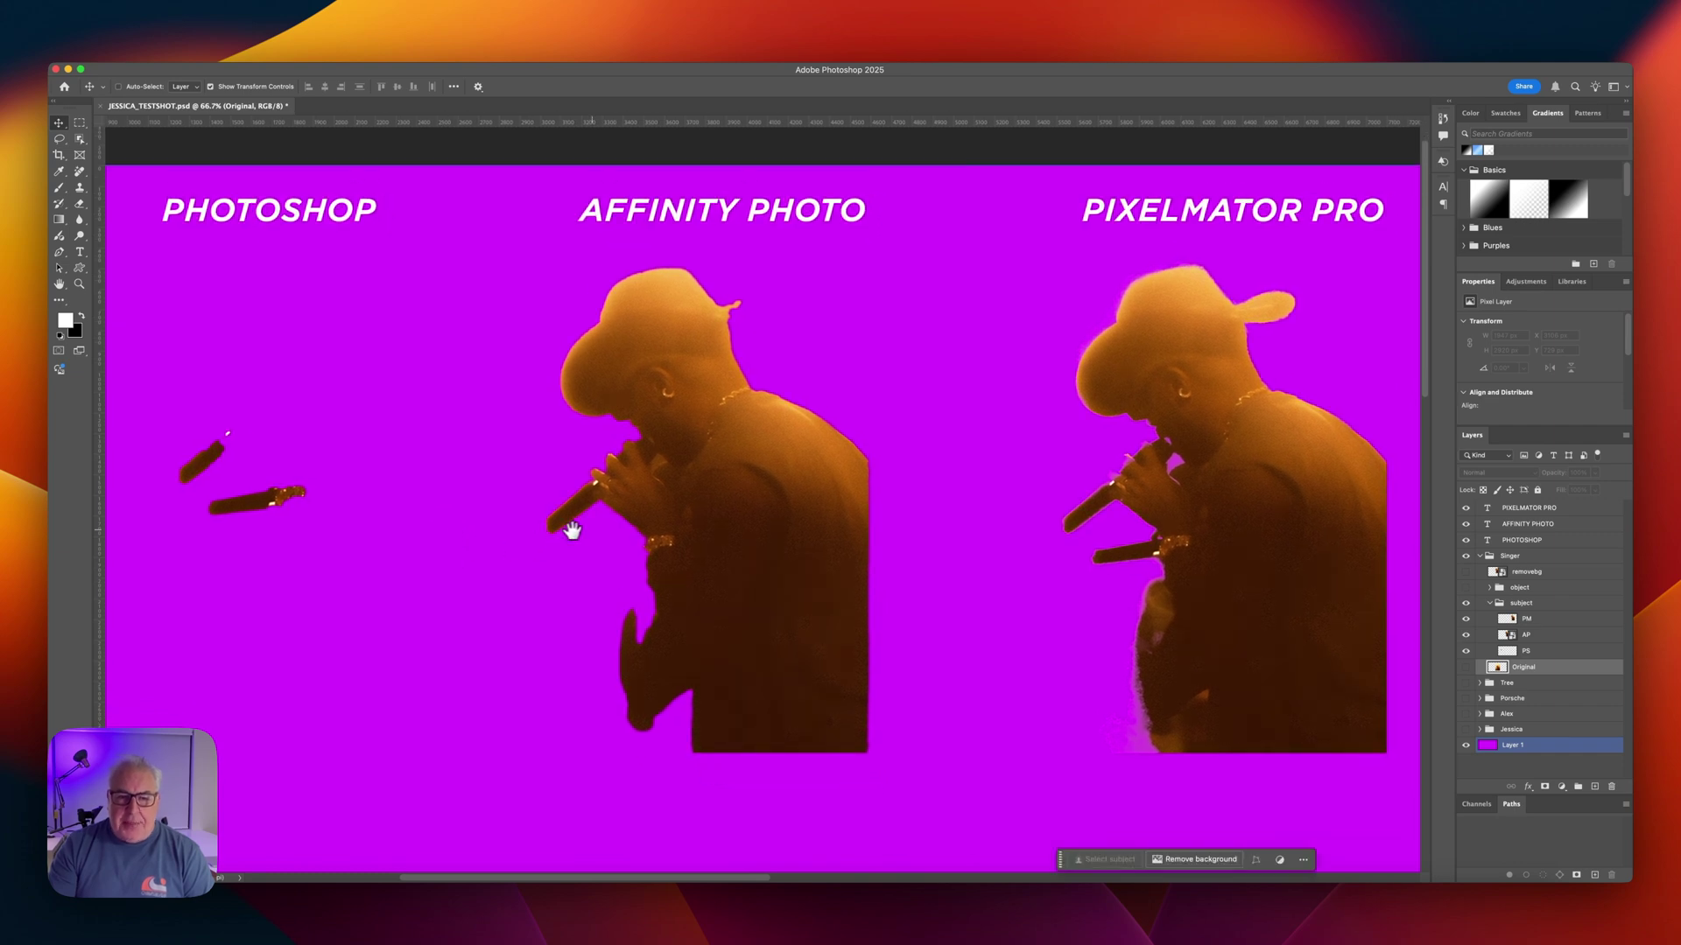
Examine the Affinity Photo subject cutout of the singer, checking the microphone, arm and, at 200% zoom, the shoulder edge.
super+click(598, 475)
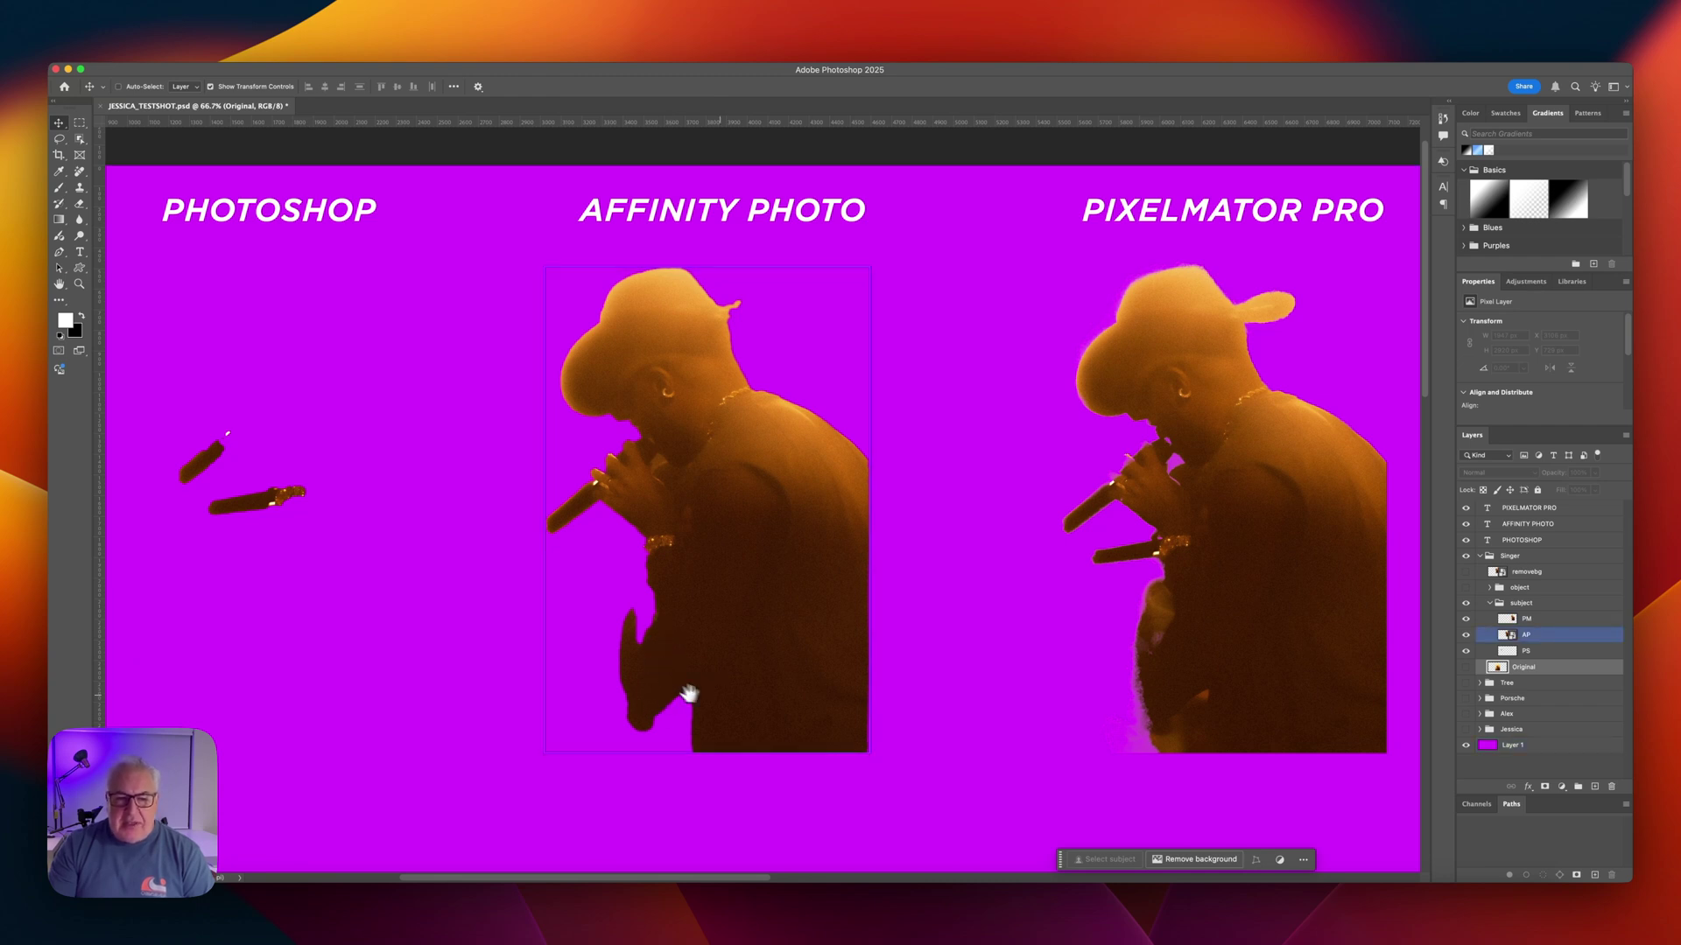
key(alt+shift+bracketleft)
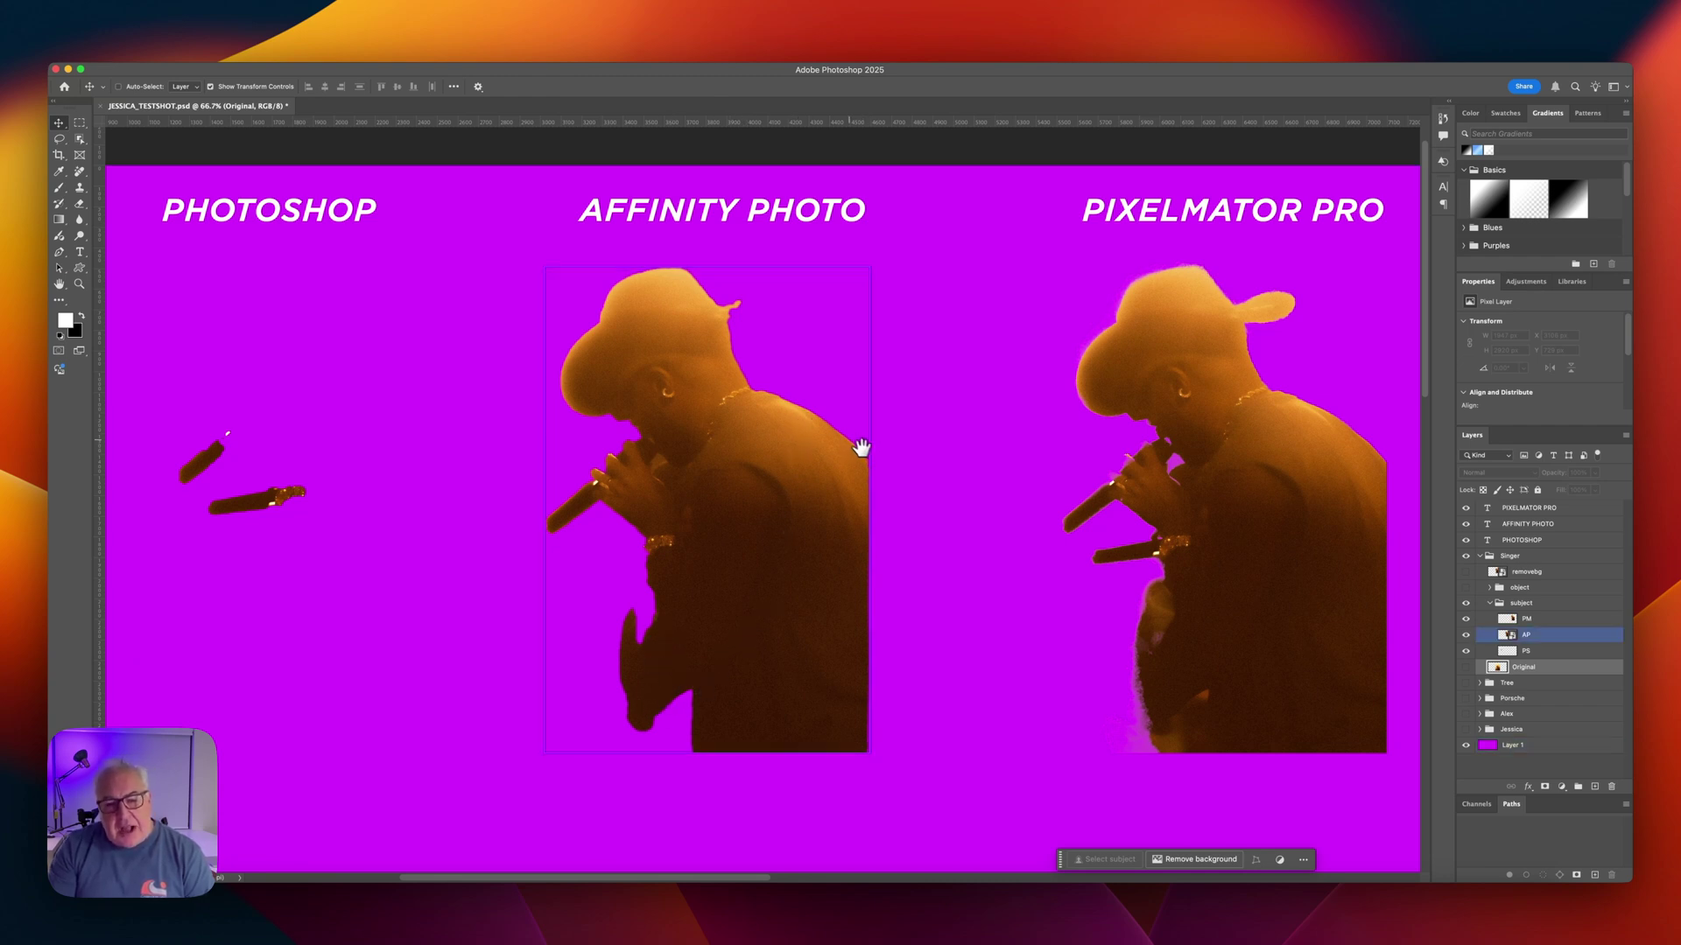
super+click(749, 367)
key(super+plus)
key(super+plus)
drag(1038, 373, 1047, 472)
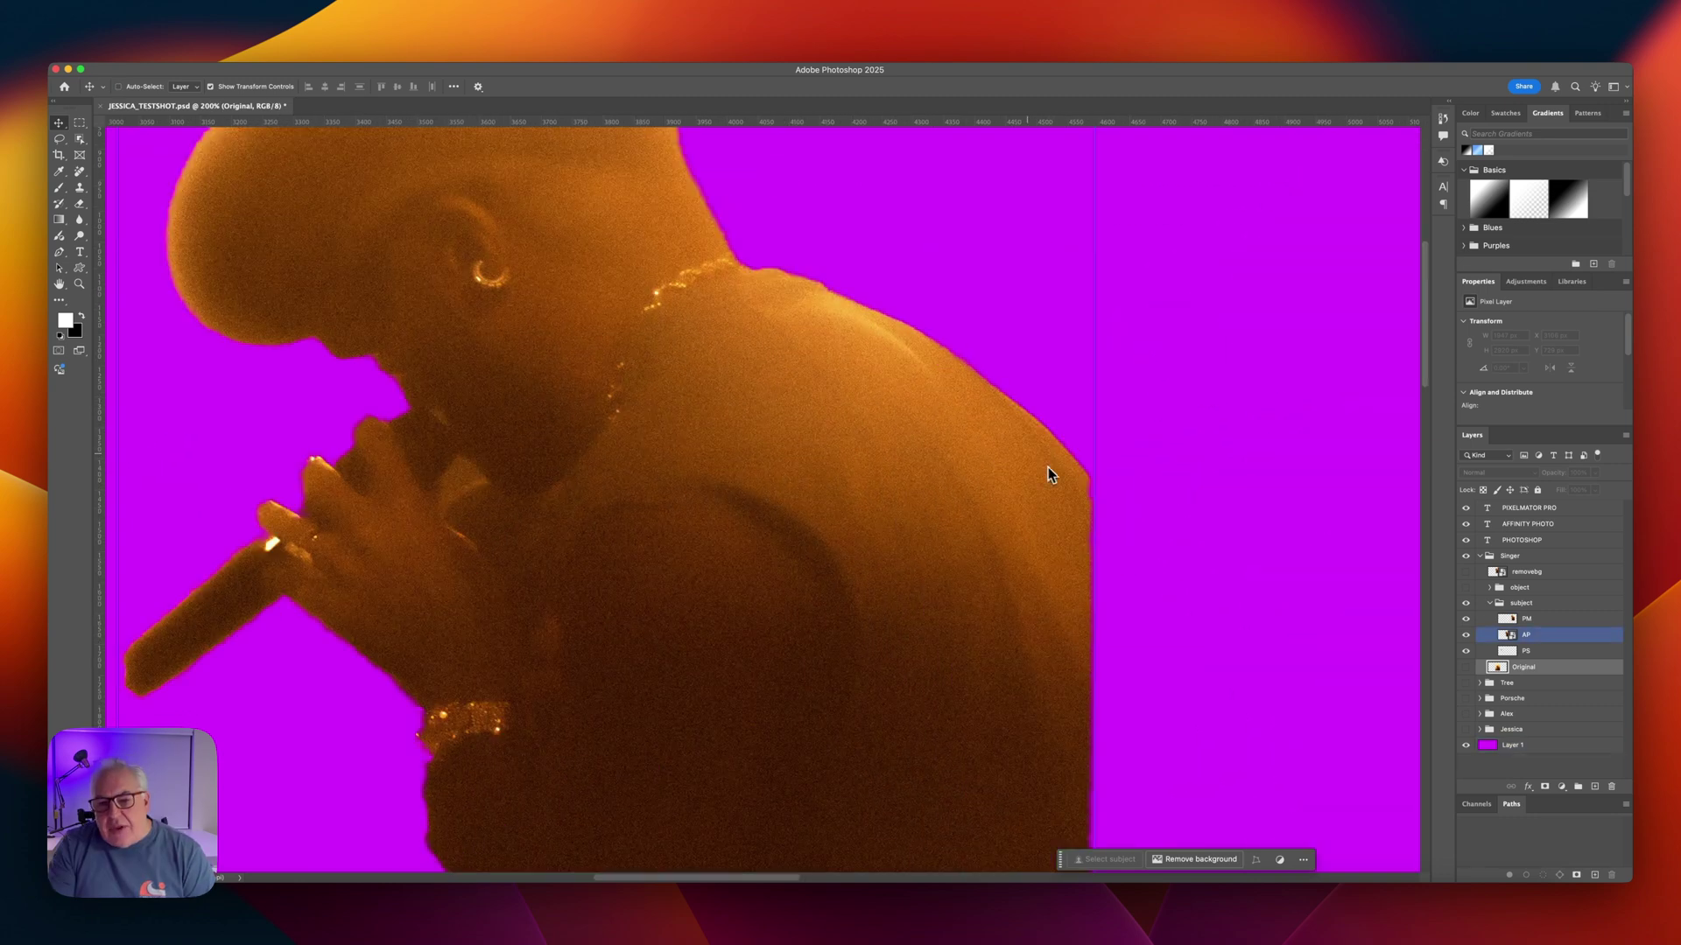
key(super+minus)
key(super+minus)
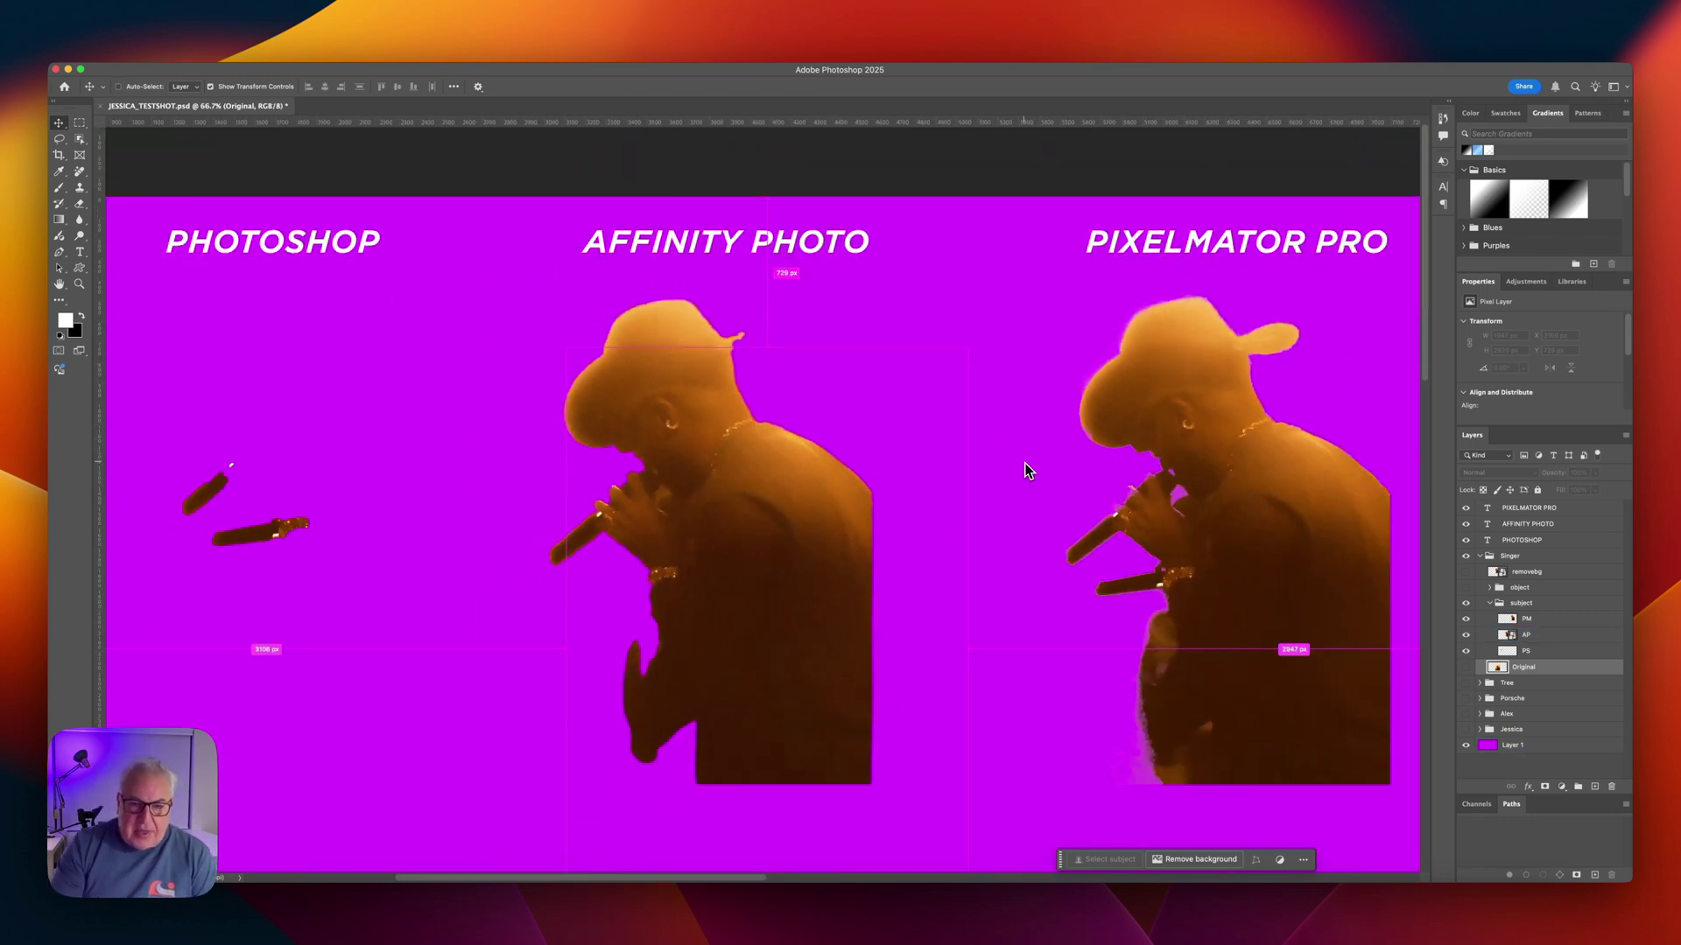
Examine the Pixelmator Pro subject cutout of the singer around the hat, microphones and arm at 66.7% zoom.
super+click(792, 573)
drag(792, 573, 698, 581)
super+click(523, 451)
scroll(633, 593, right, 3)
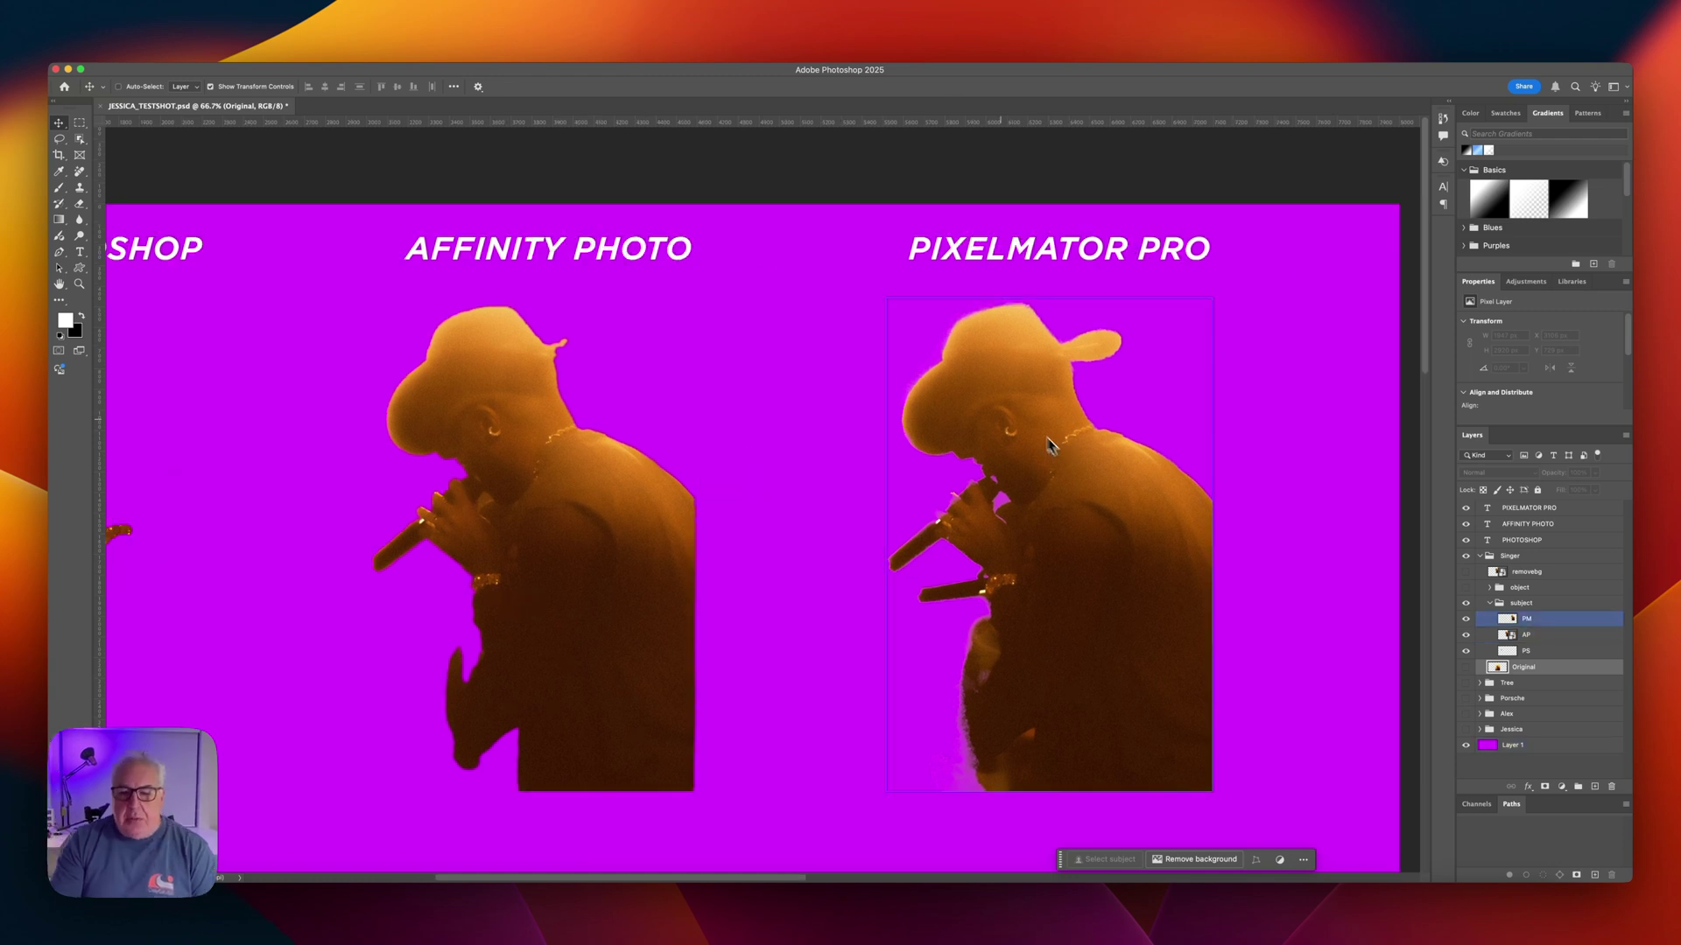
super+click(1039, 397)
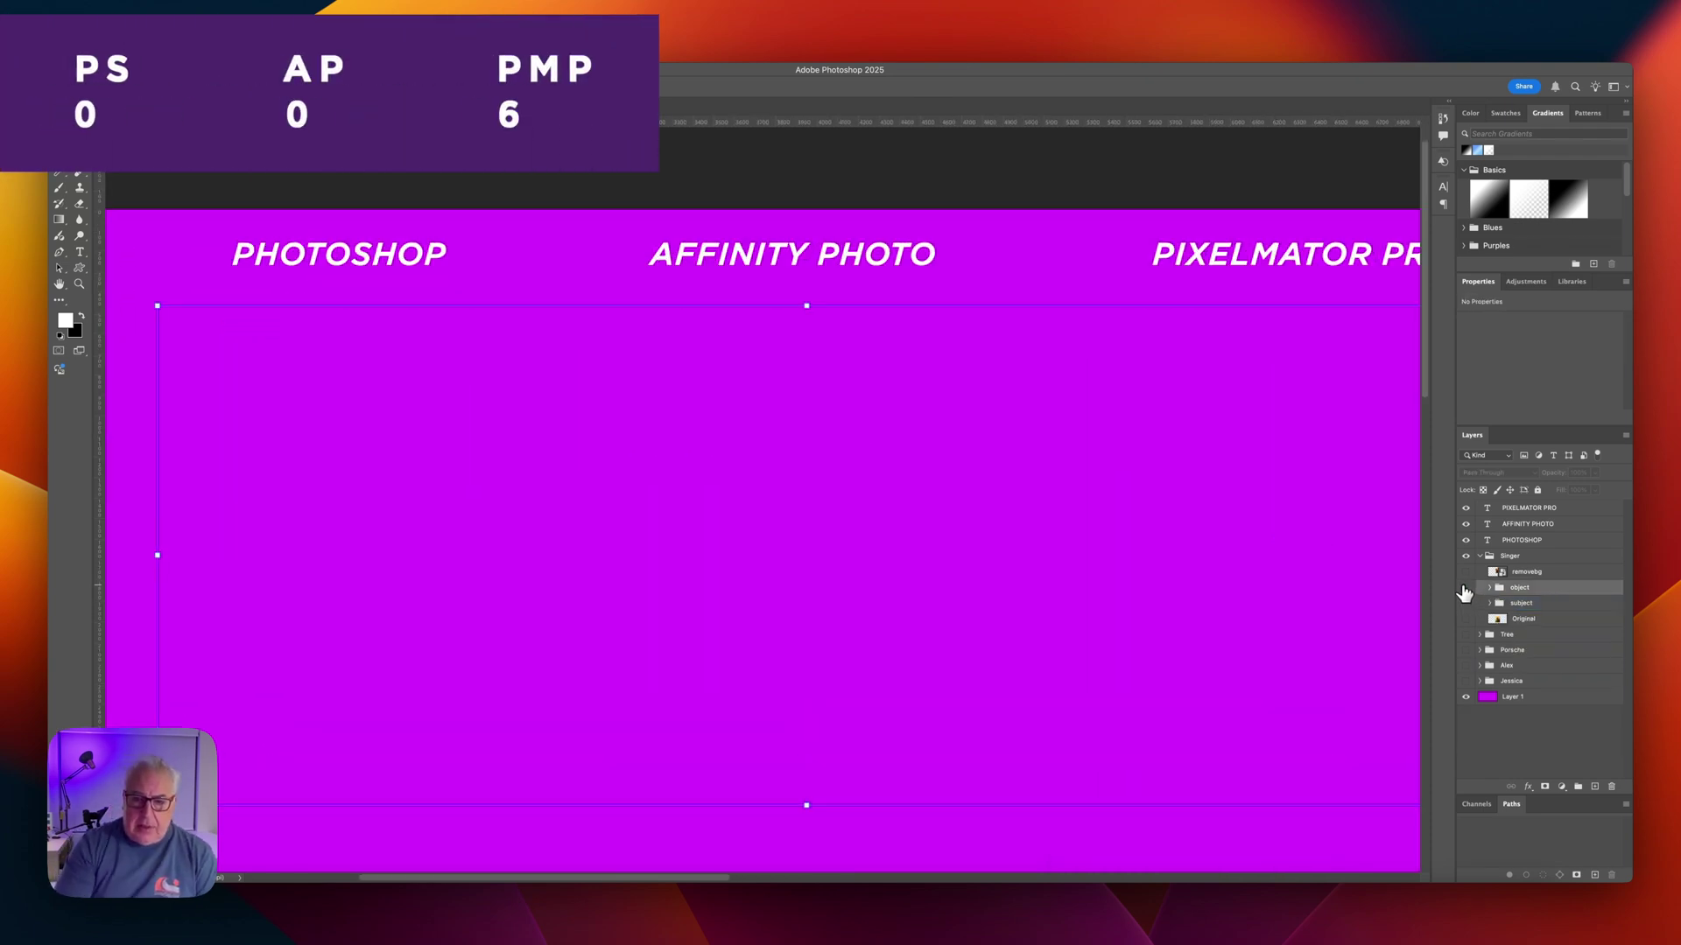
Show the singer's object group in place of the subject group and view its cutouts at 100% zoom.
key(super+0)
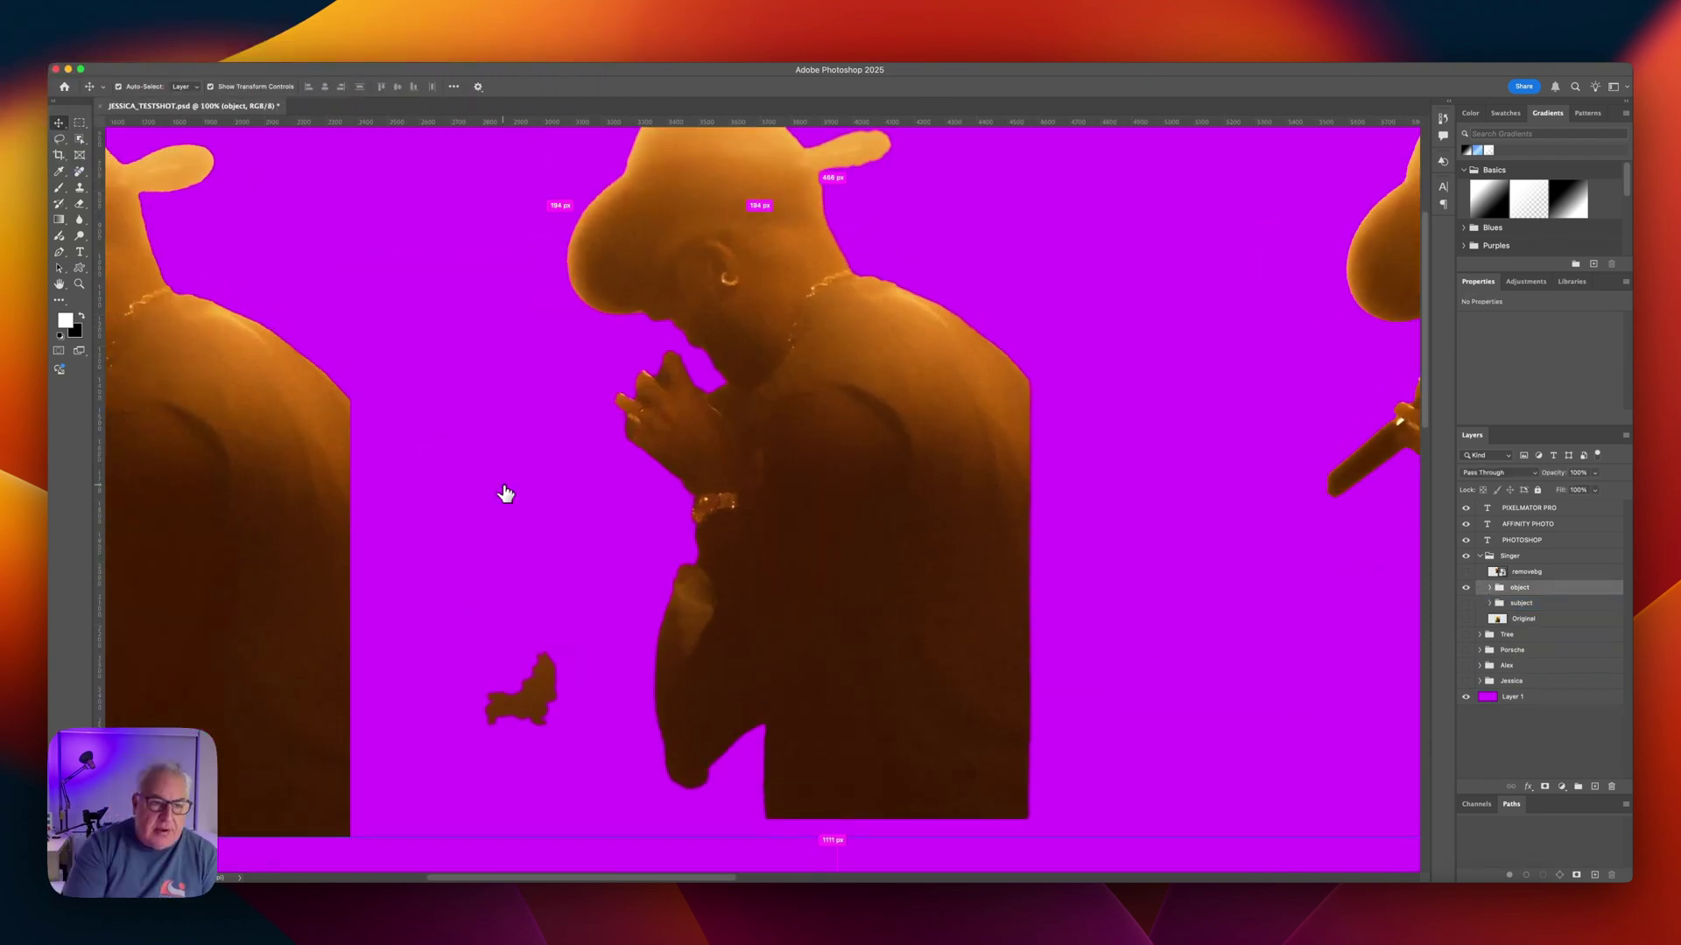
drag(506, 493, 818, 477)
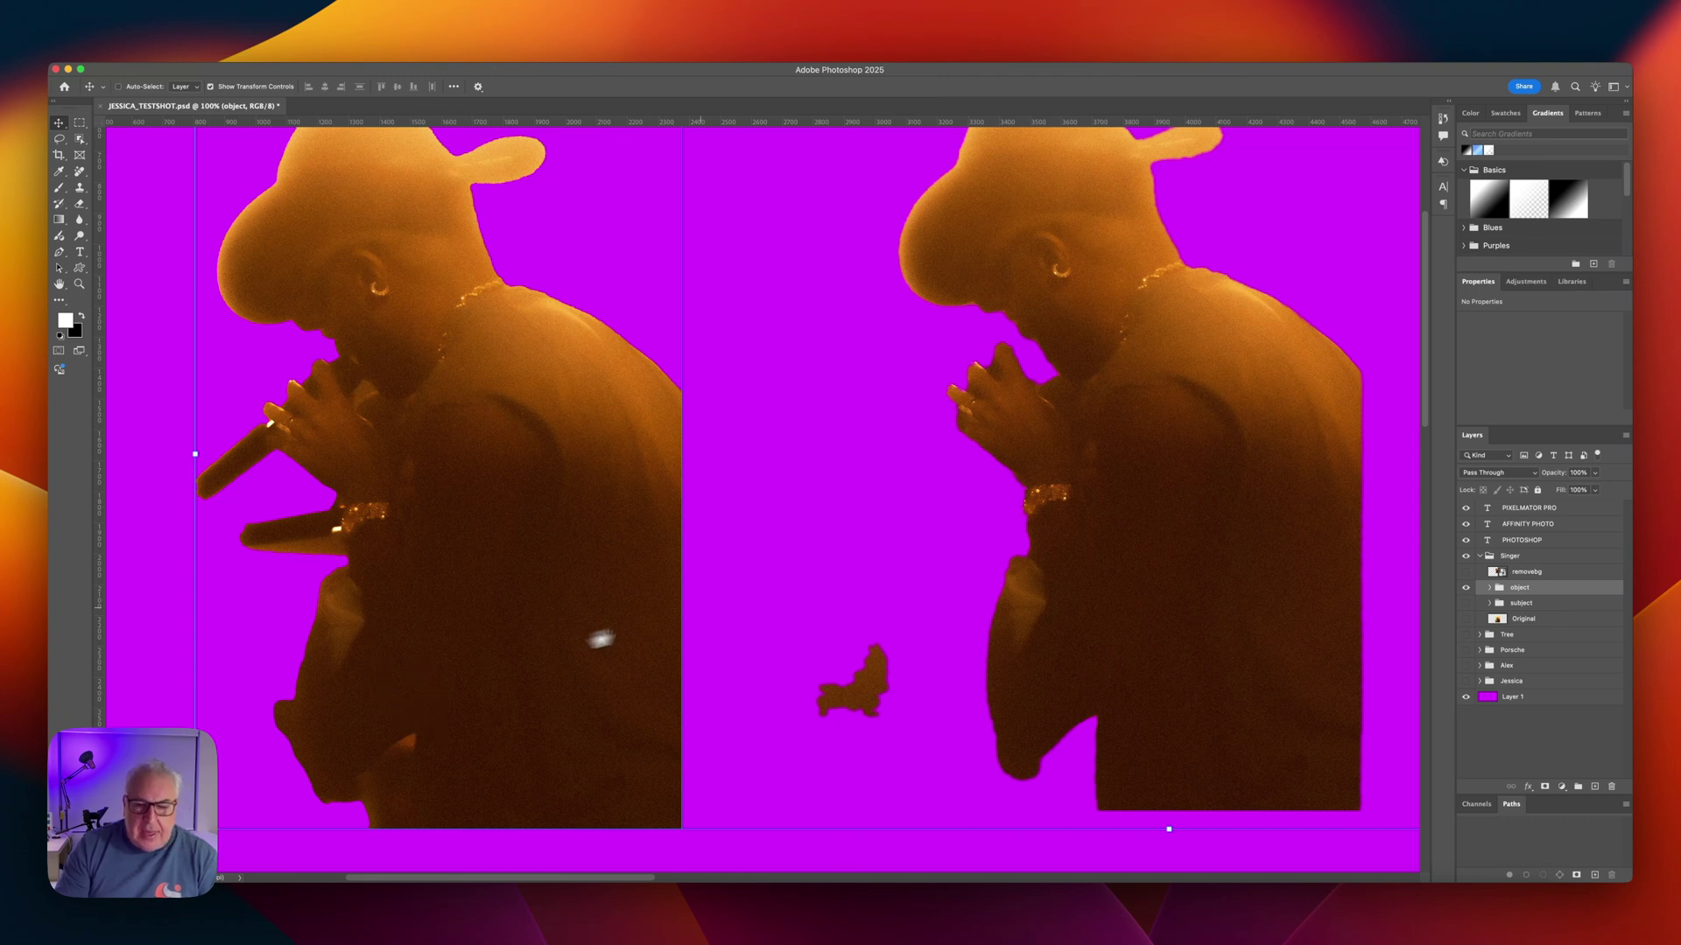
Examine the Photoshop and Affinity Photo object cutouts of the singer around the hat, hands, microphones and lower arm.
drag(456, 417, 412, 474)
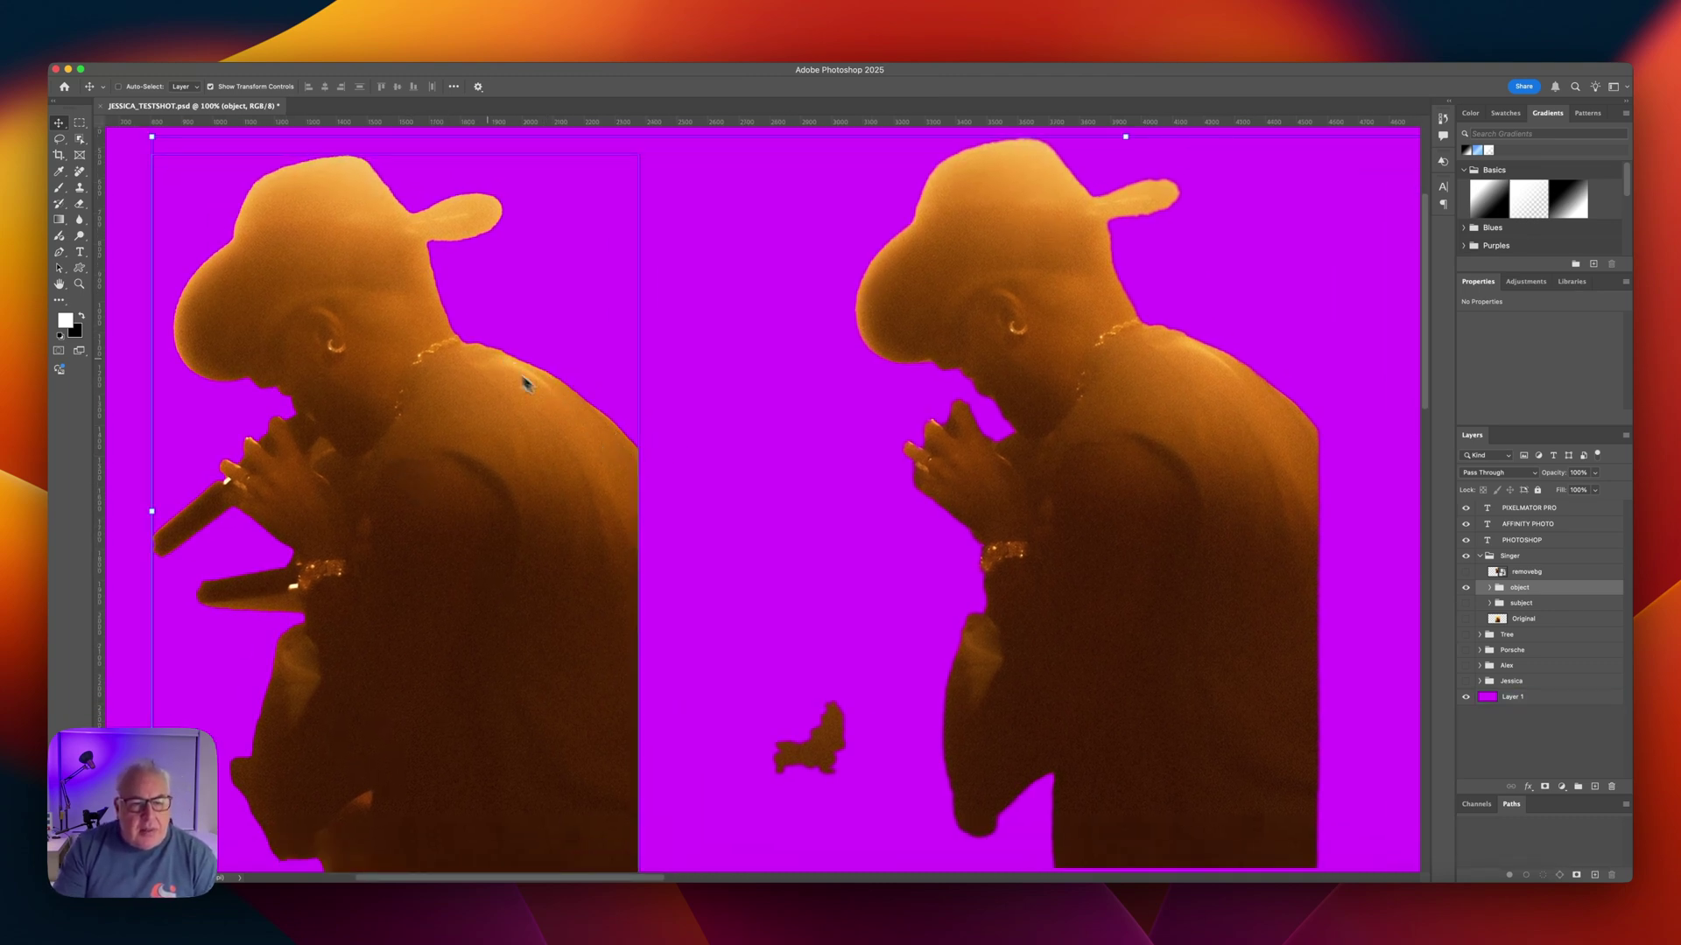
scroll(551, 525, down, 2)
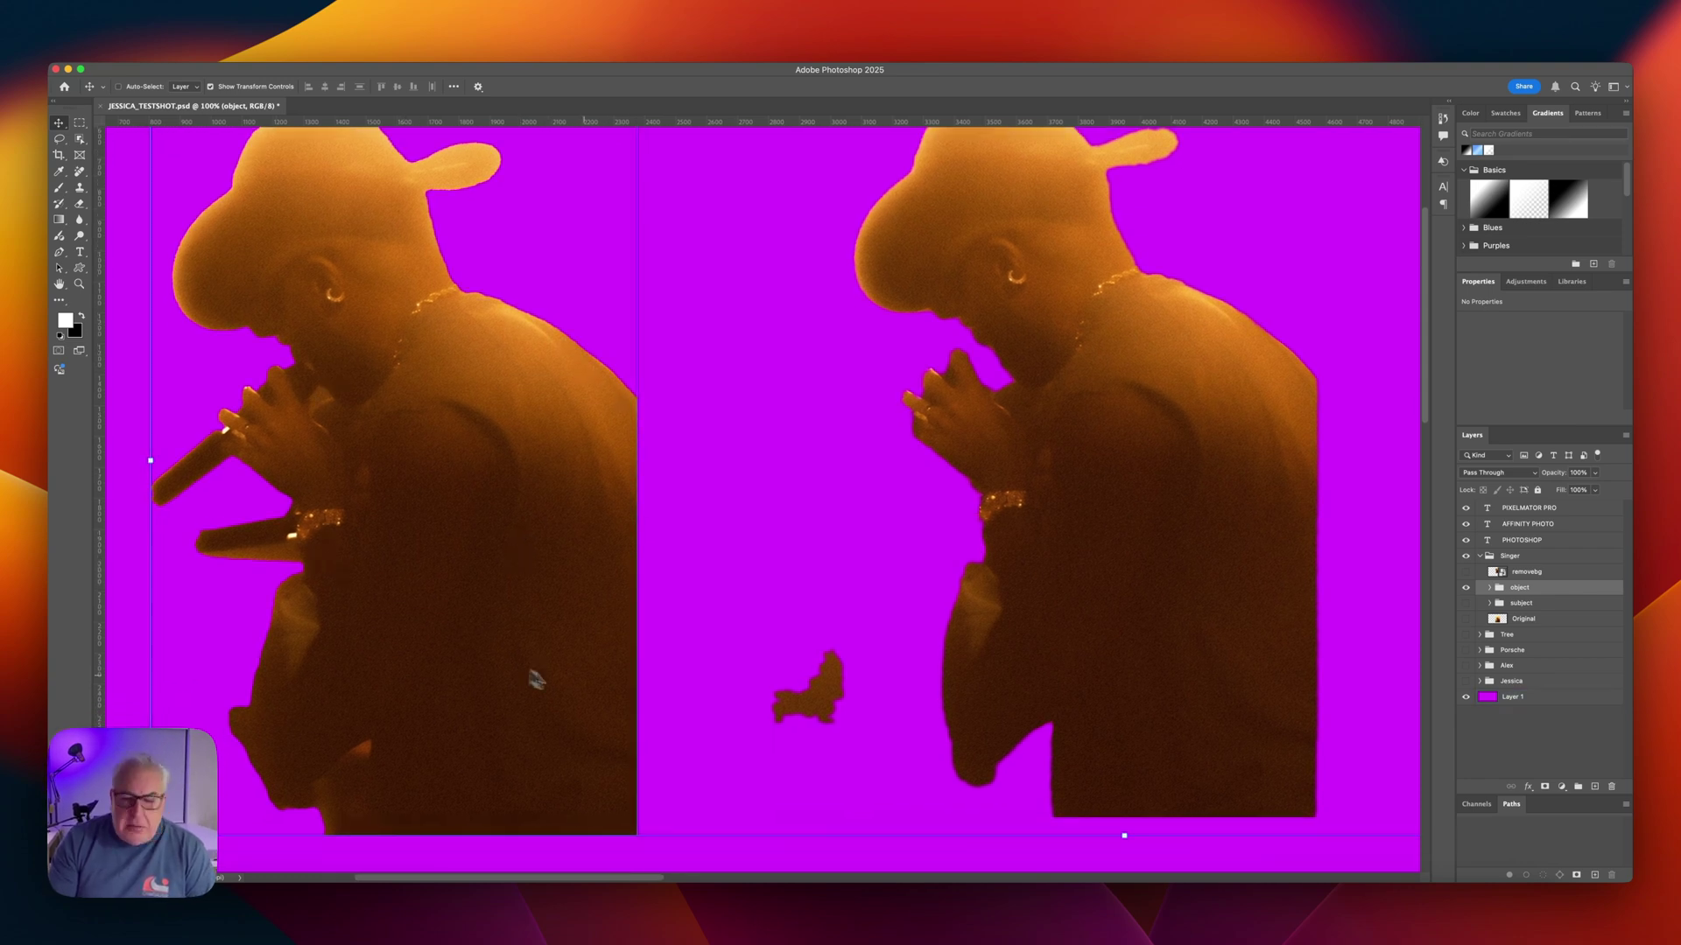
drag(549, 682, 326, 641)
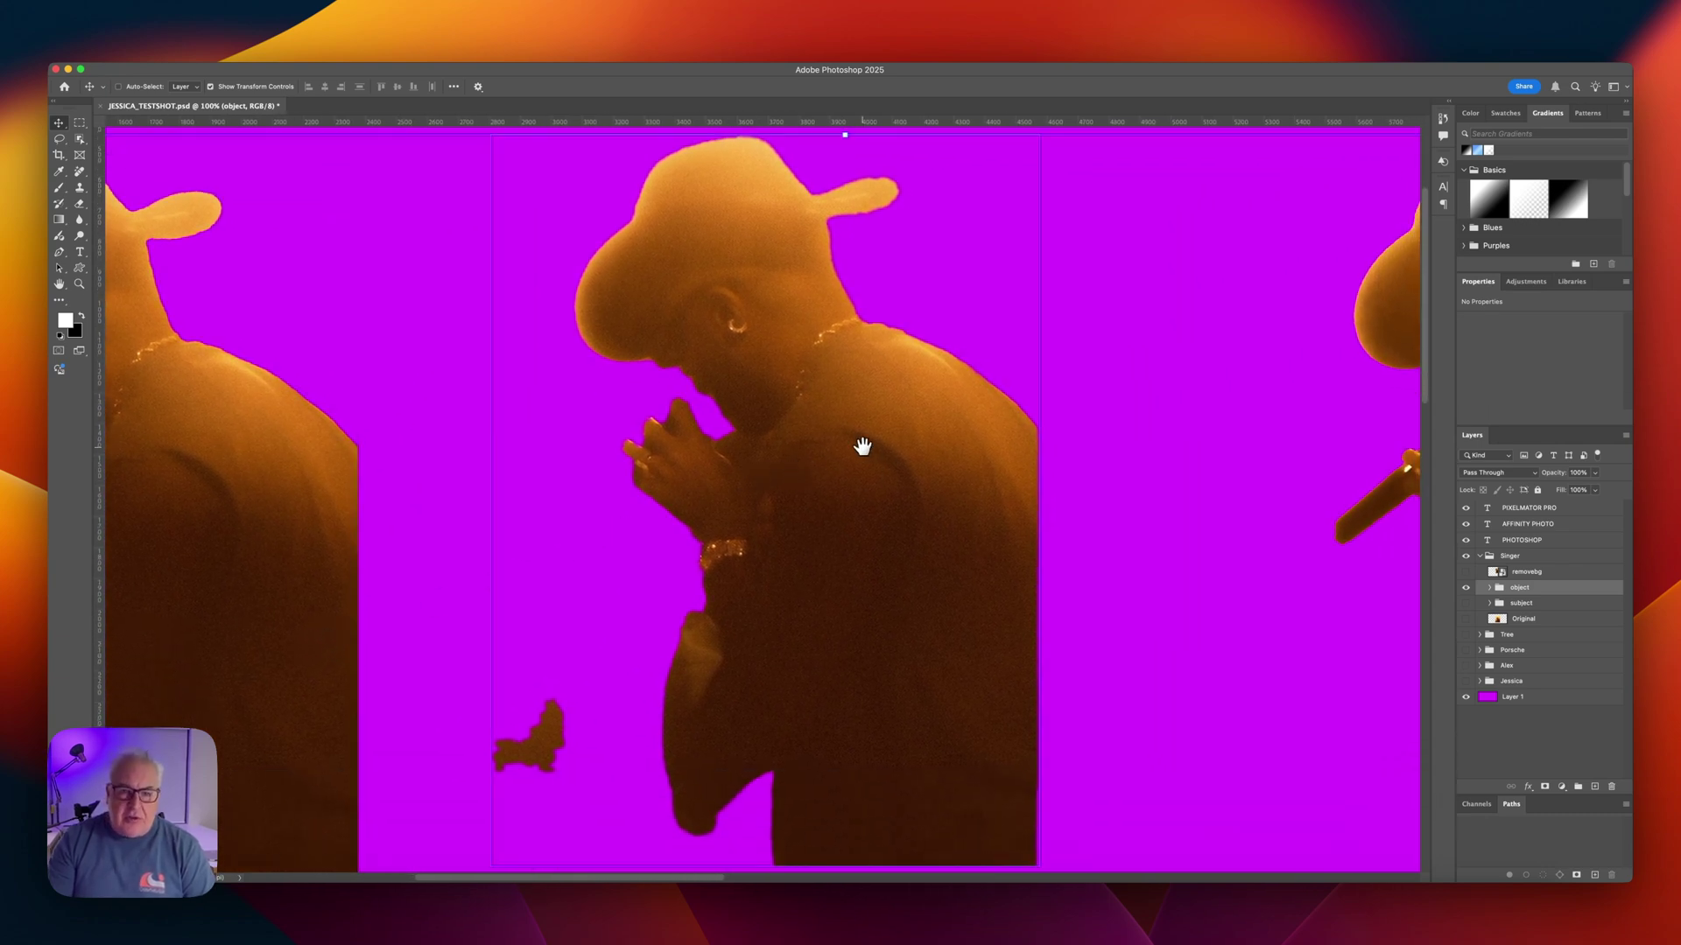
Examine the Affinity Photo and Pixelmator Pro object cutouts of the singer around the stray fragment, arm, microphone, hat and shoulder at 100% zoom.
drag(879, 525, 713, 423)
key(alt+comma)
ctrl+click(431, 432)
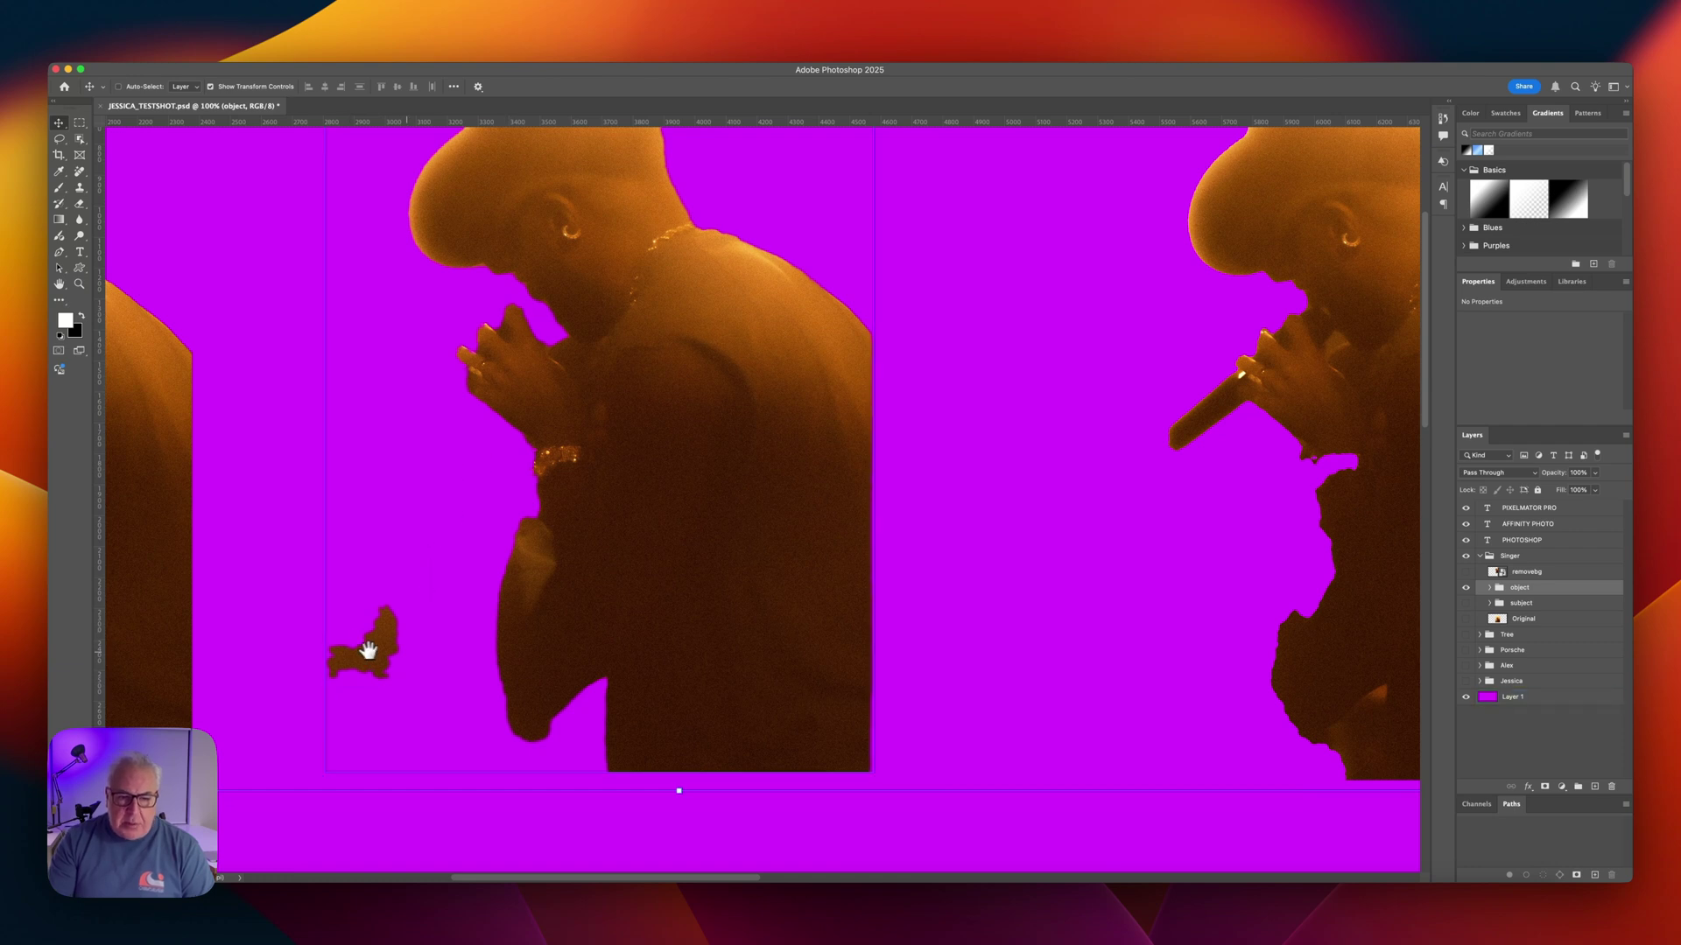
drag(896, 605, 453, 685)
drag(913, 453, 1014, 394)
ctrl+click(991, 486)
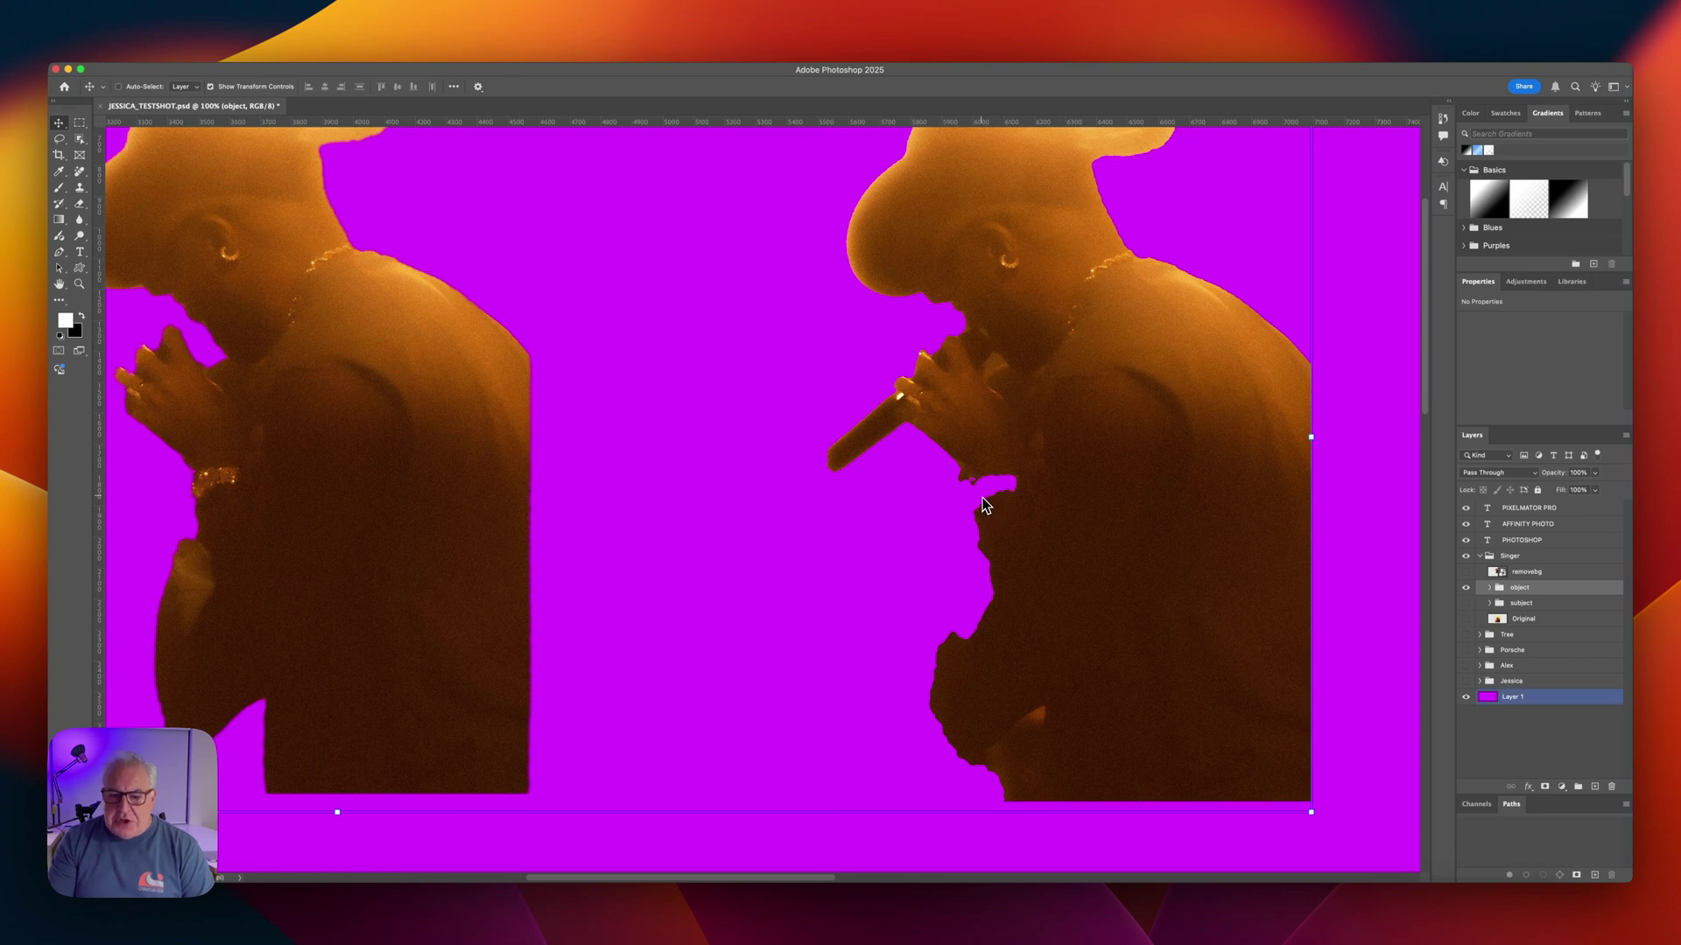
ctrl+click(936, 645)
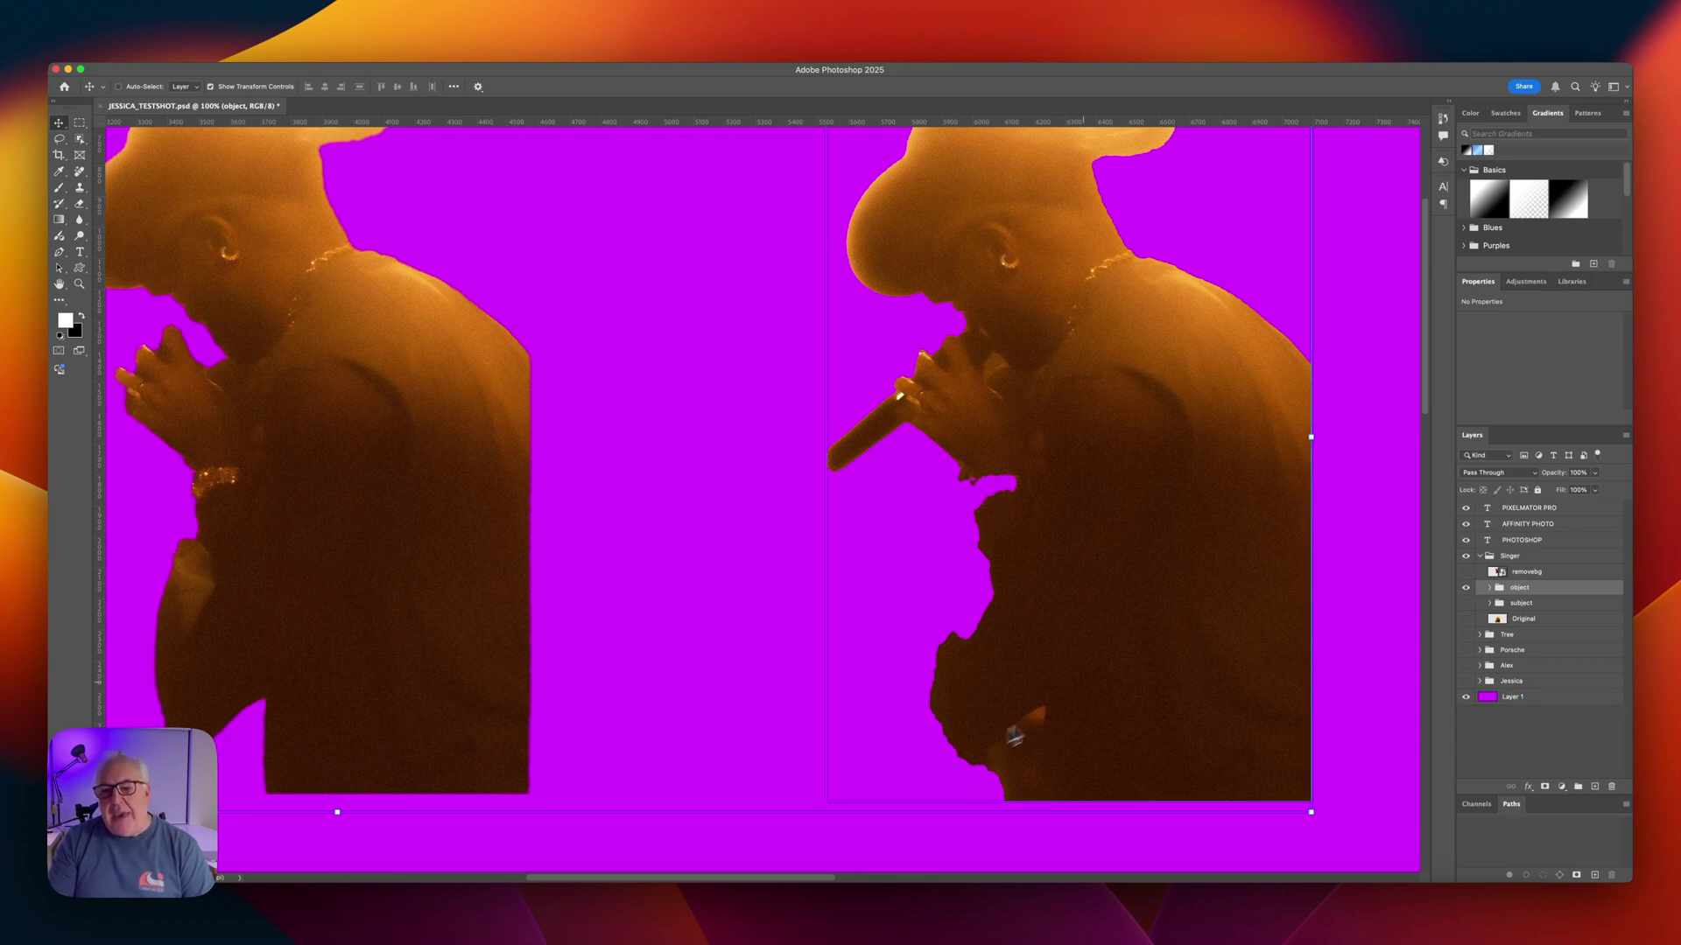
scroll(1011, 551, up, 5)
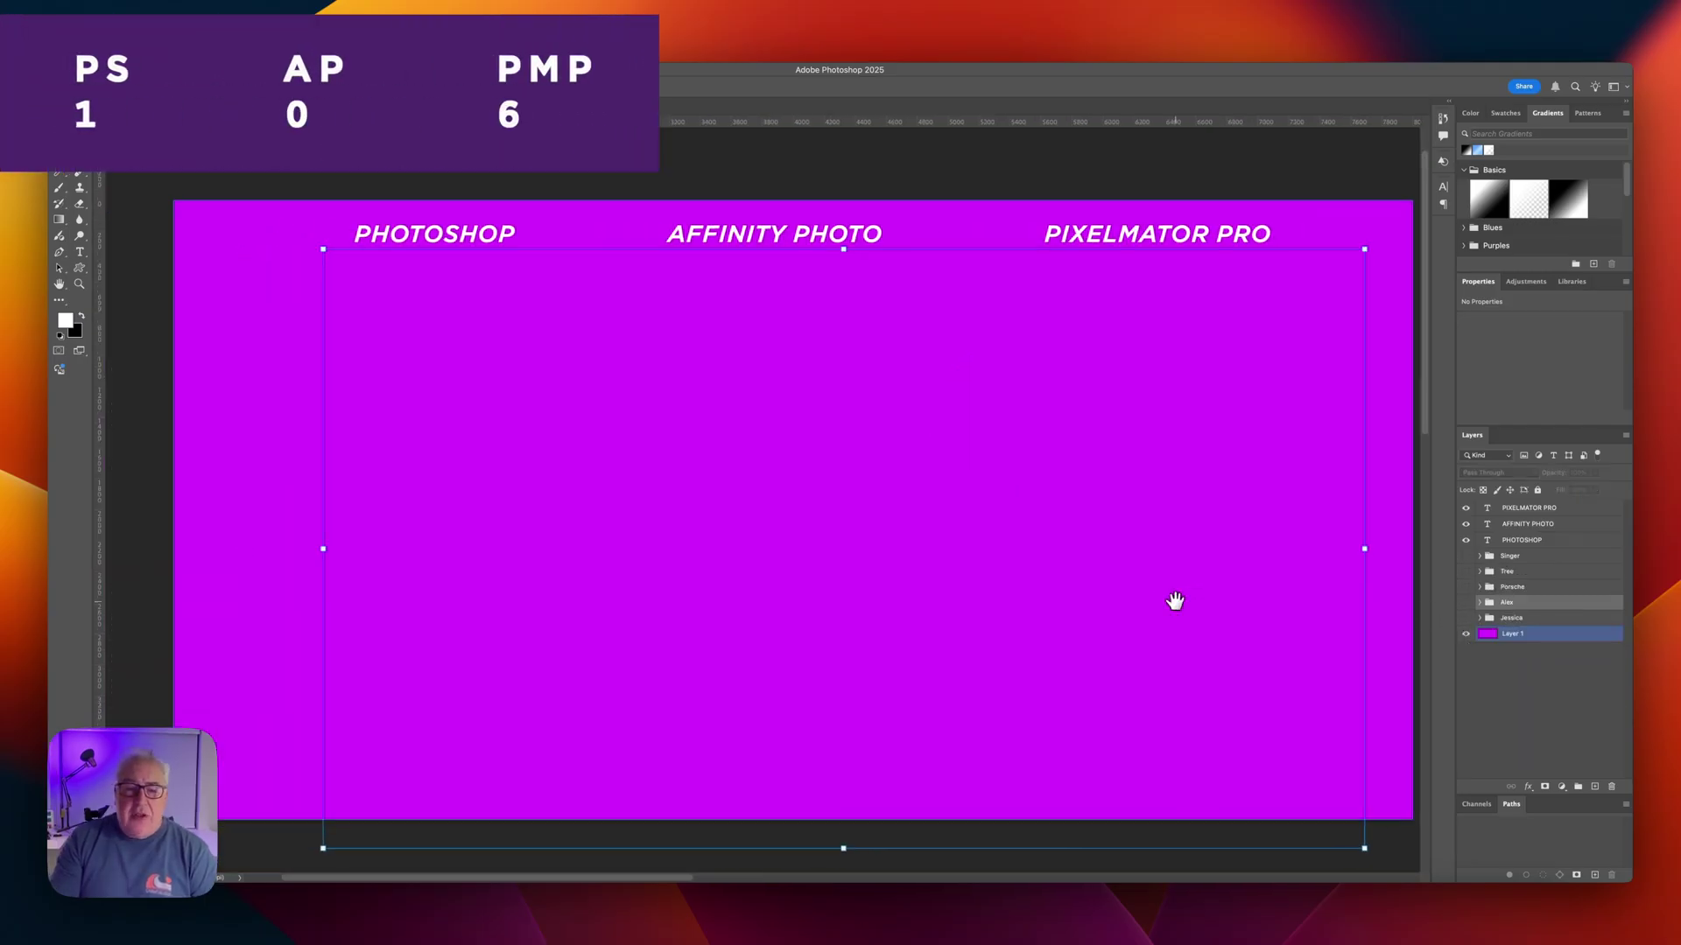
drag(1175, 601, 1126, 608)
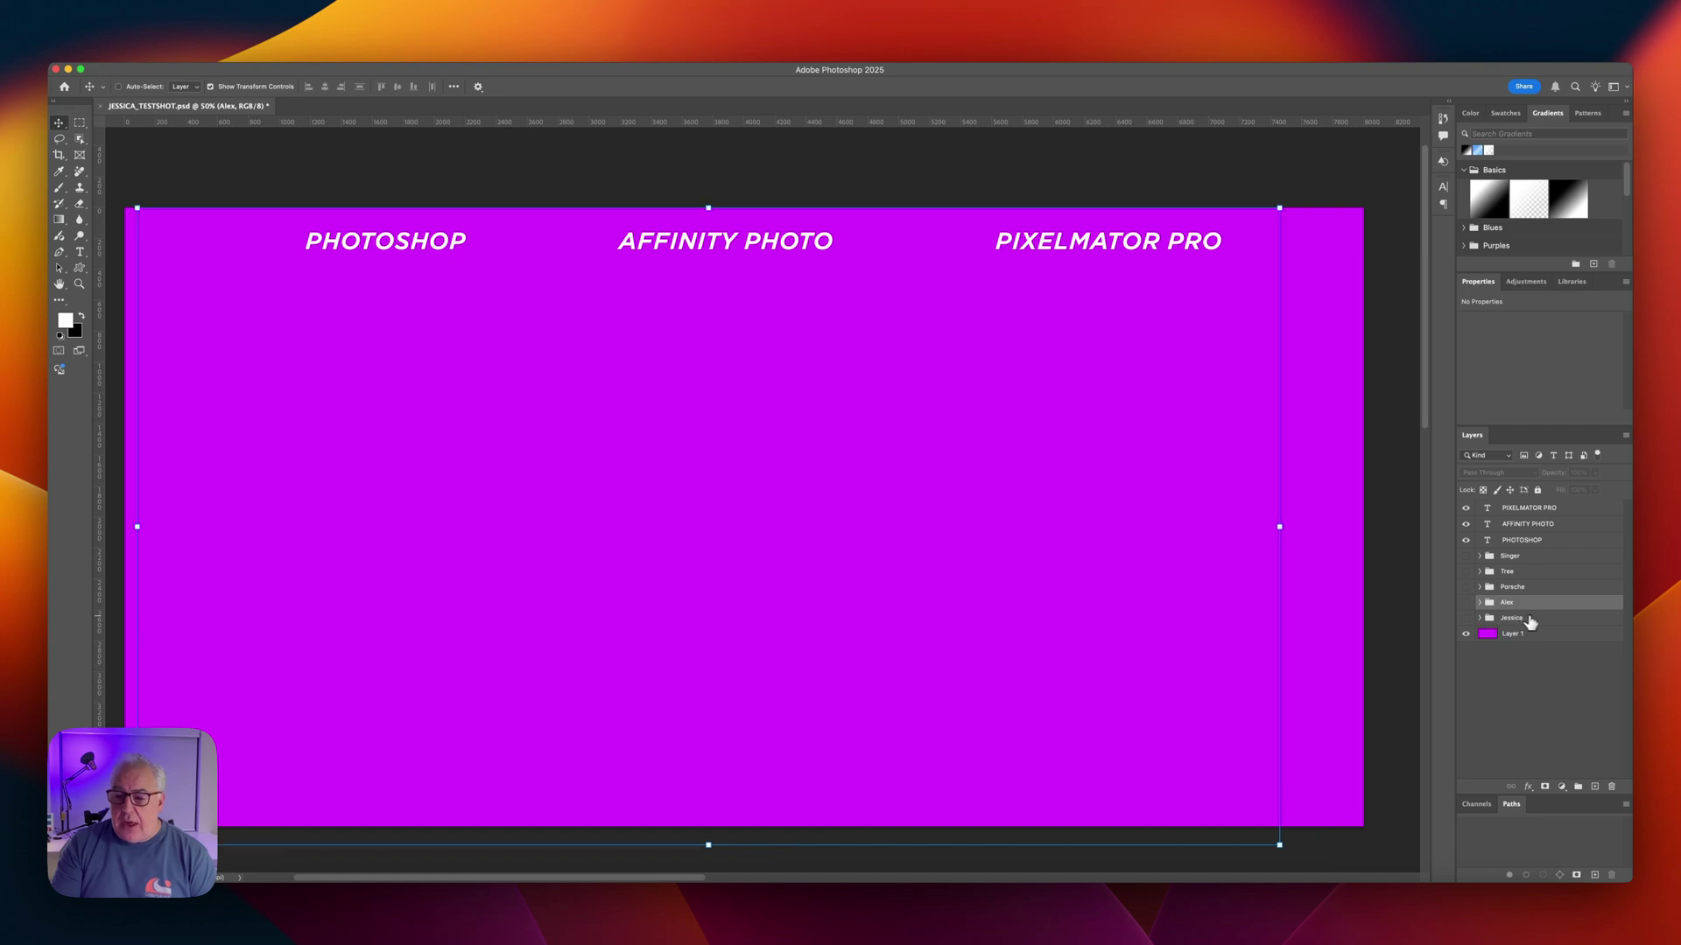
Show the long-haired woman's group and examine the hair, arm and sleeve edges of its single cutout at 66.7% zoom.
click(1530, 620)
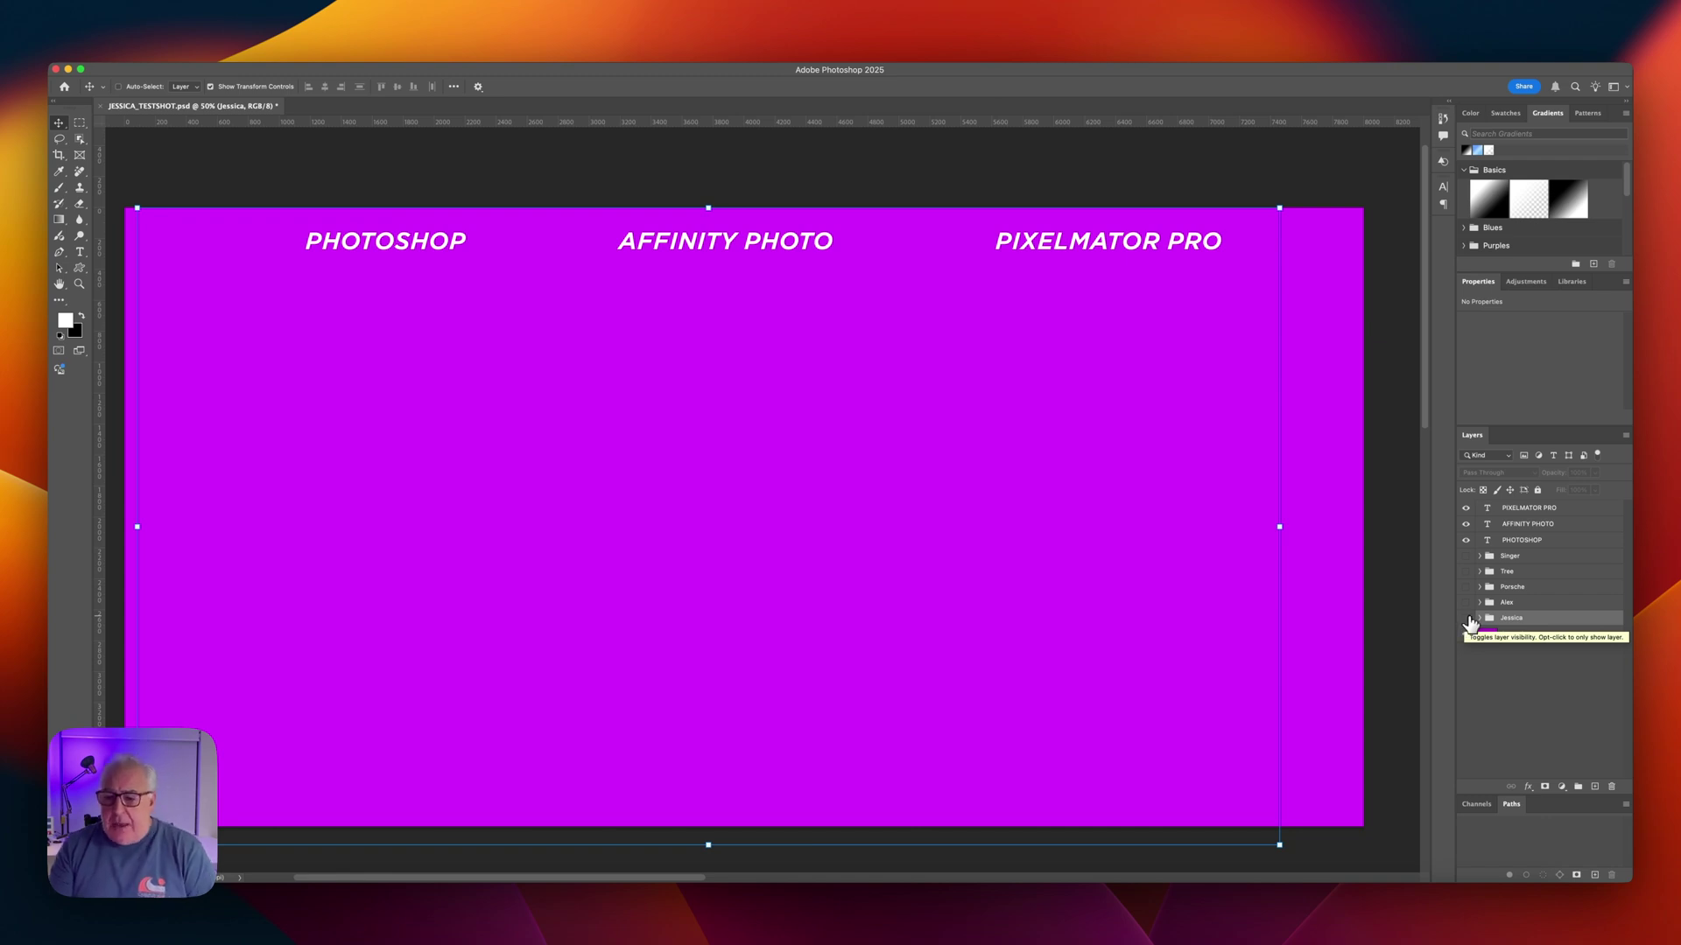
click(1467, 618)
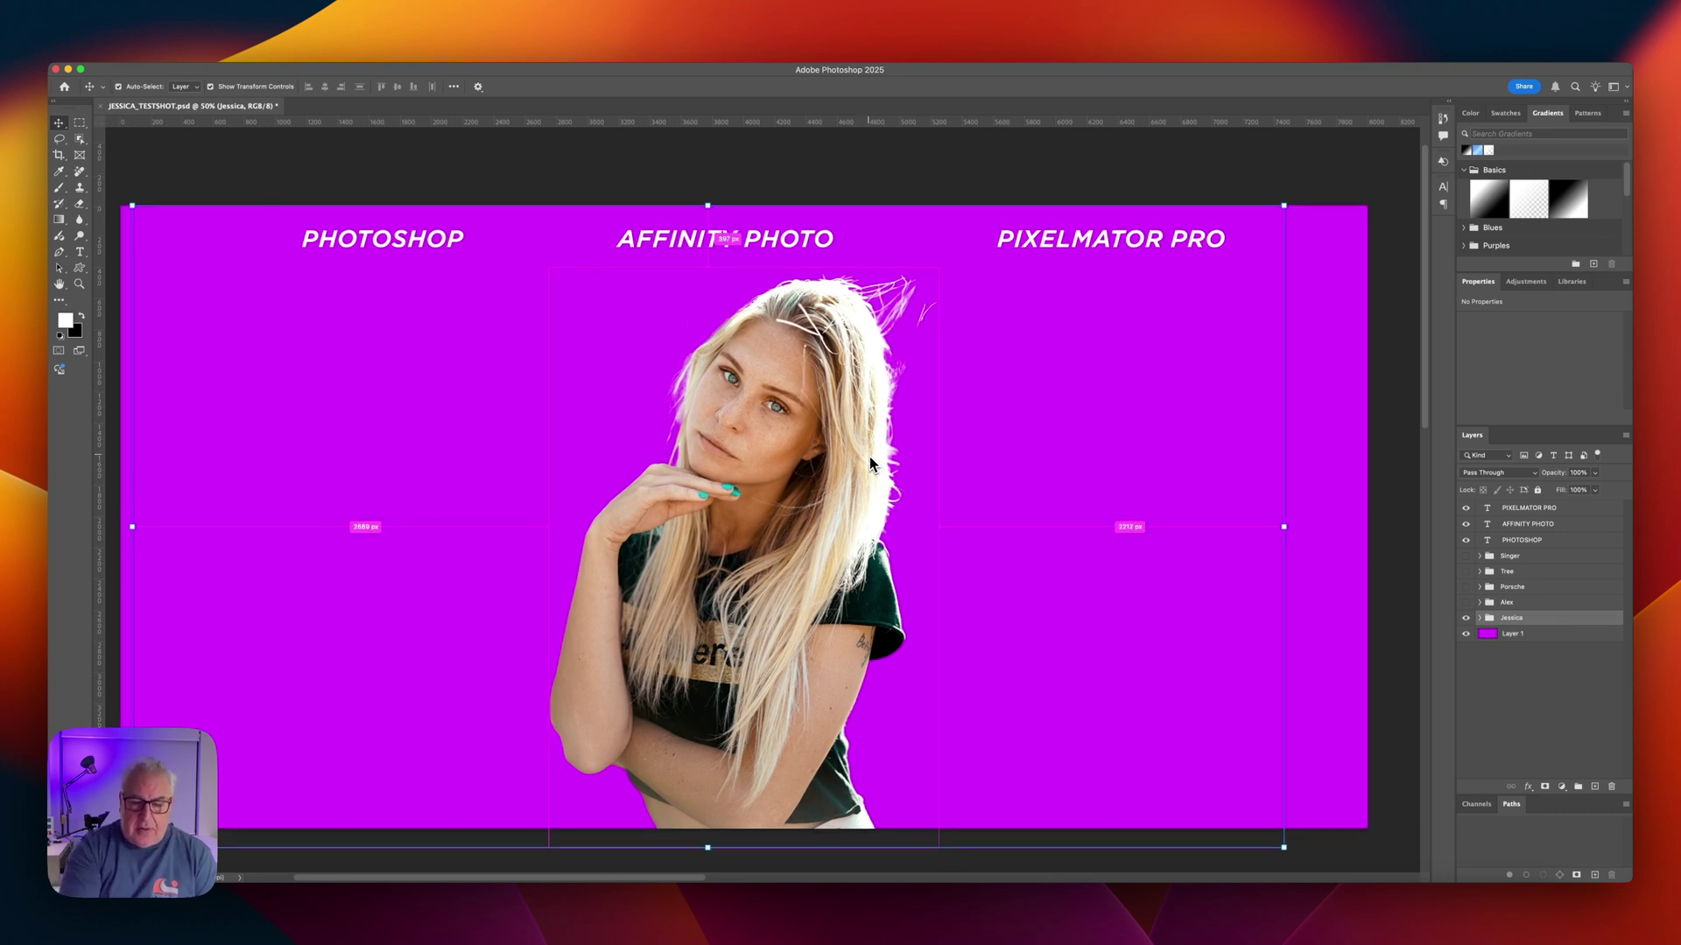
key(super+equal)
drag(642, 282, 577, 264)
scroll(835, 540, up, 3)
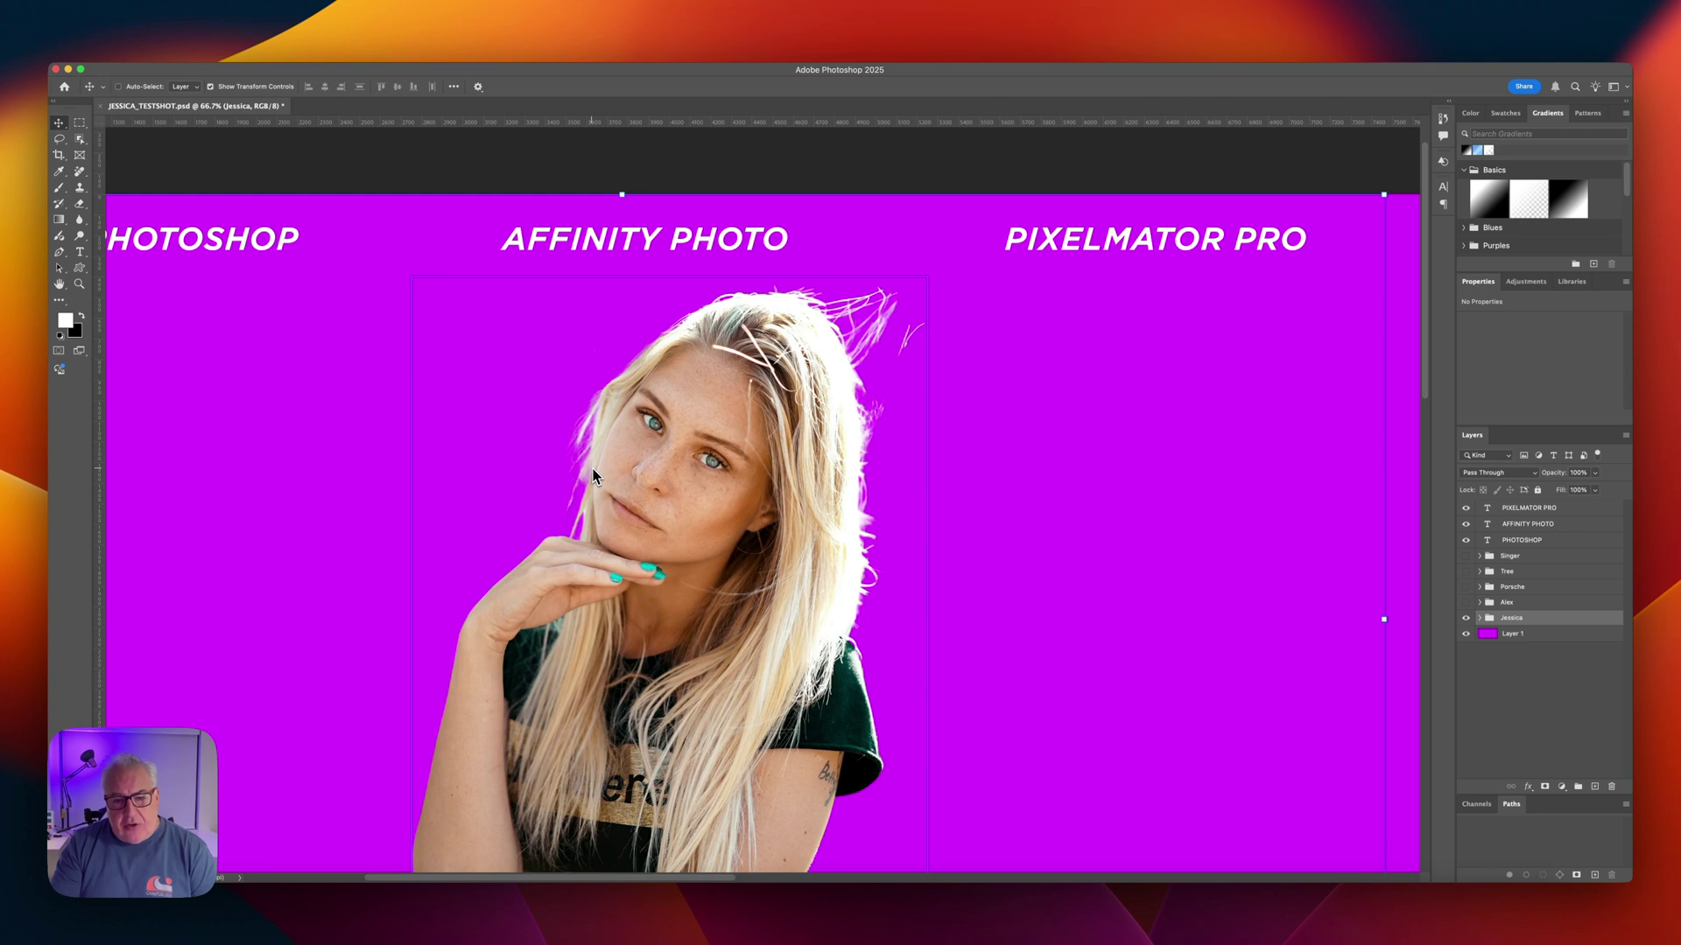
super+click(910, 358)
super+click(853, 385)
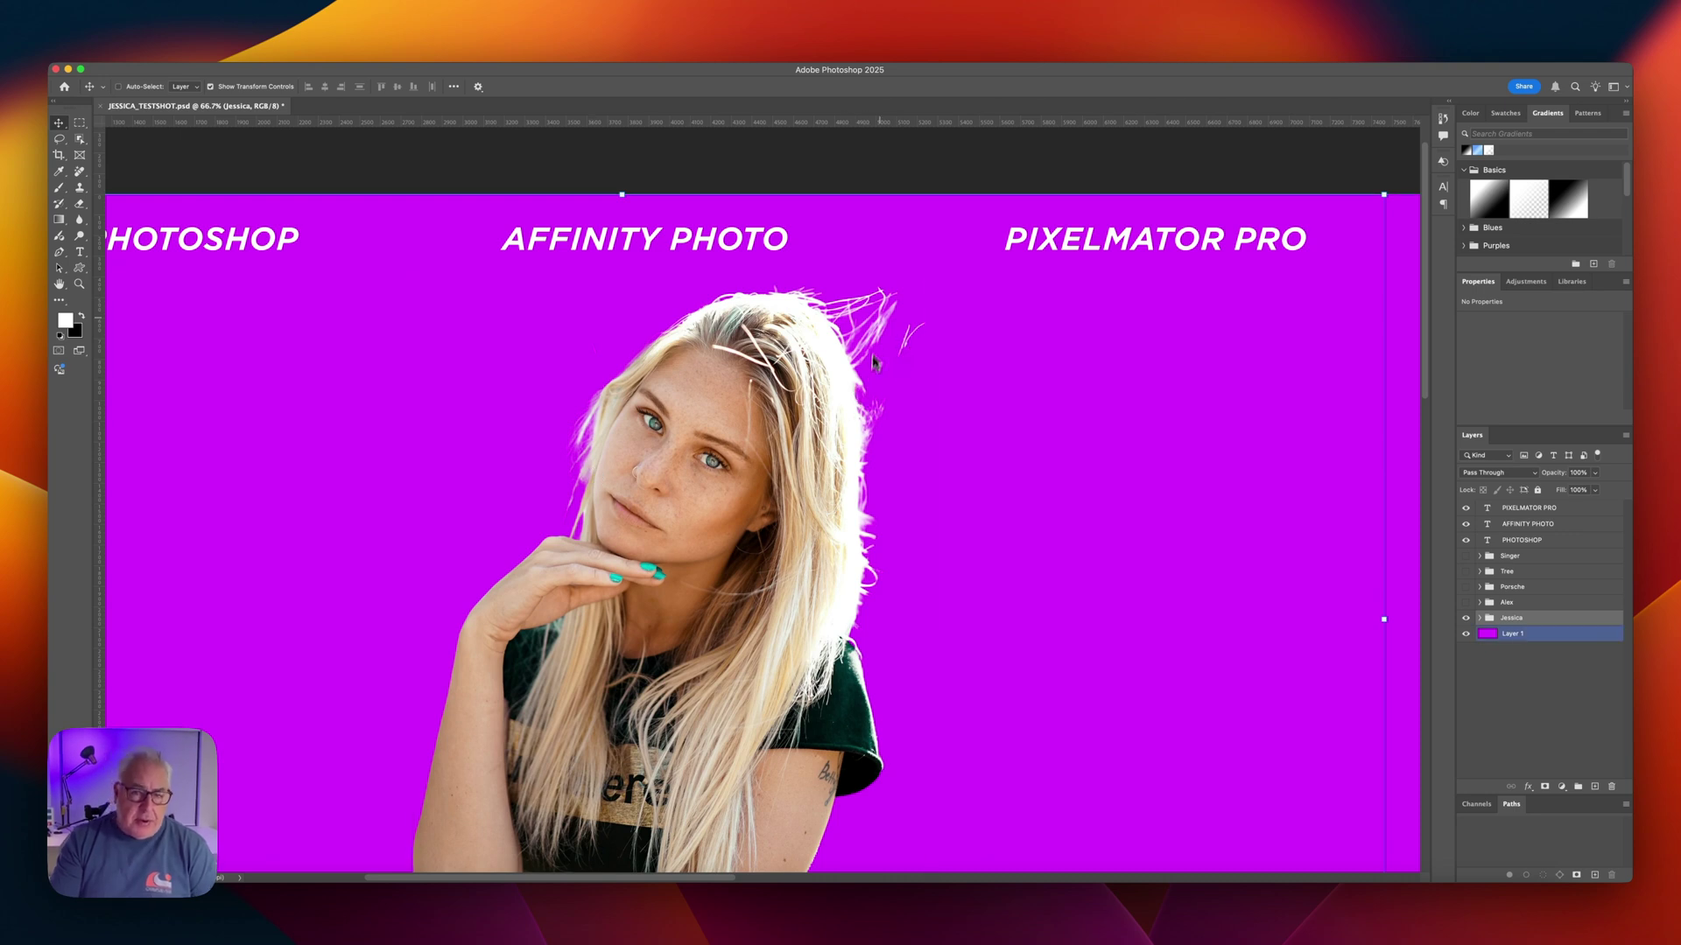
drag(745, 583, 799, 496)
super+click(779, 792)
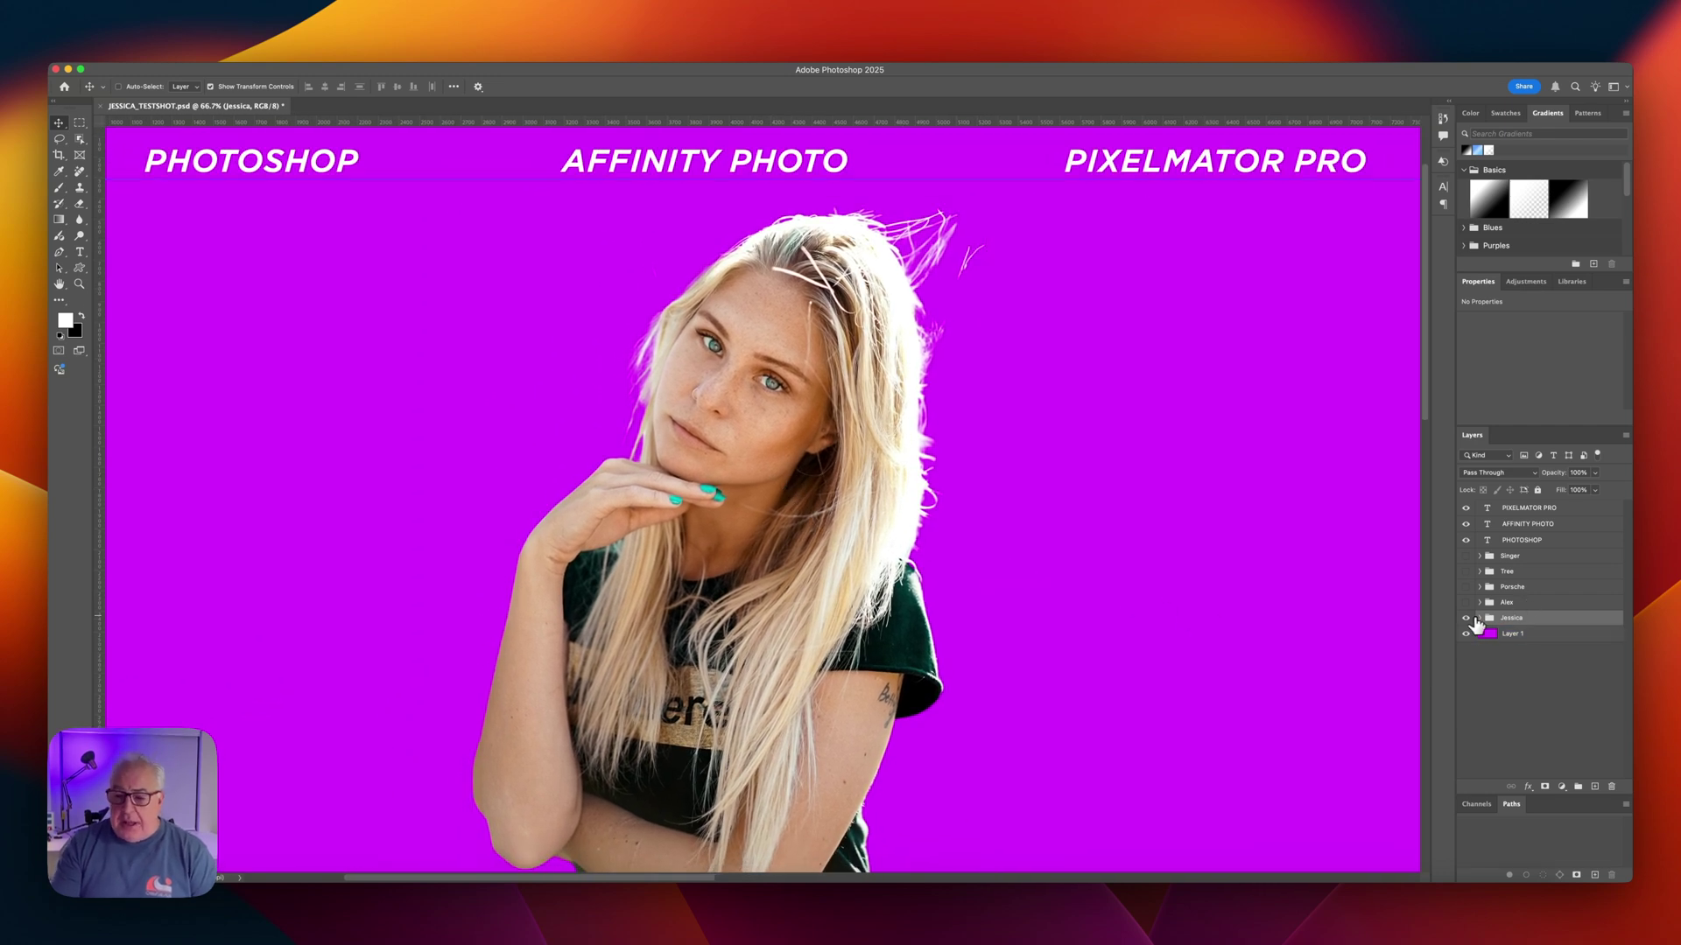
Show the short-haired woman's group in place of the long-haired woman's and examine its cutout at 100% zoom.
click(1467, 618)
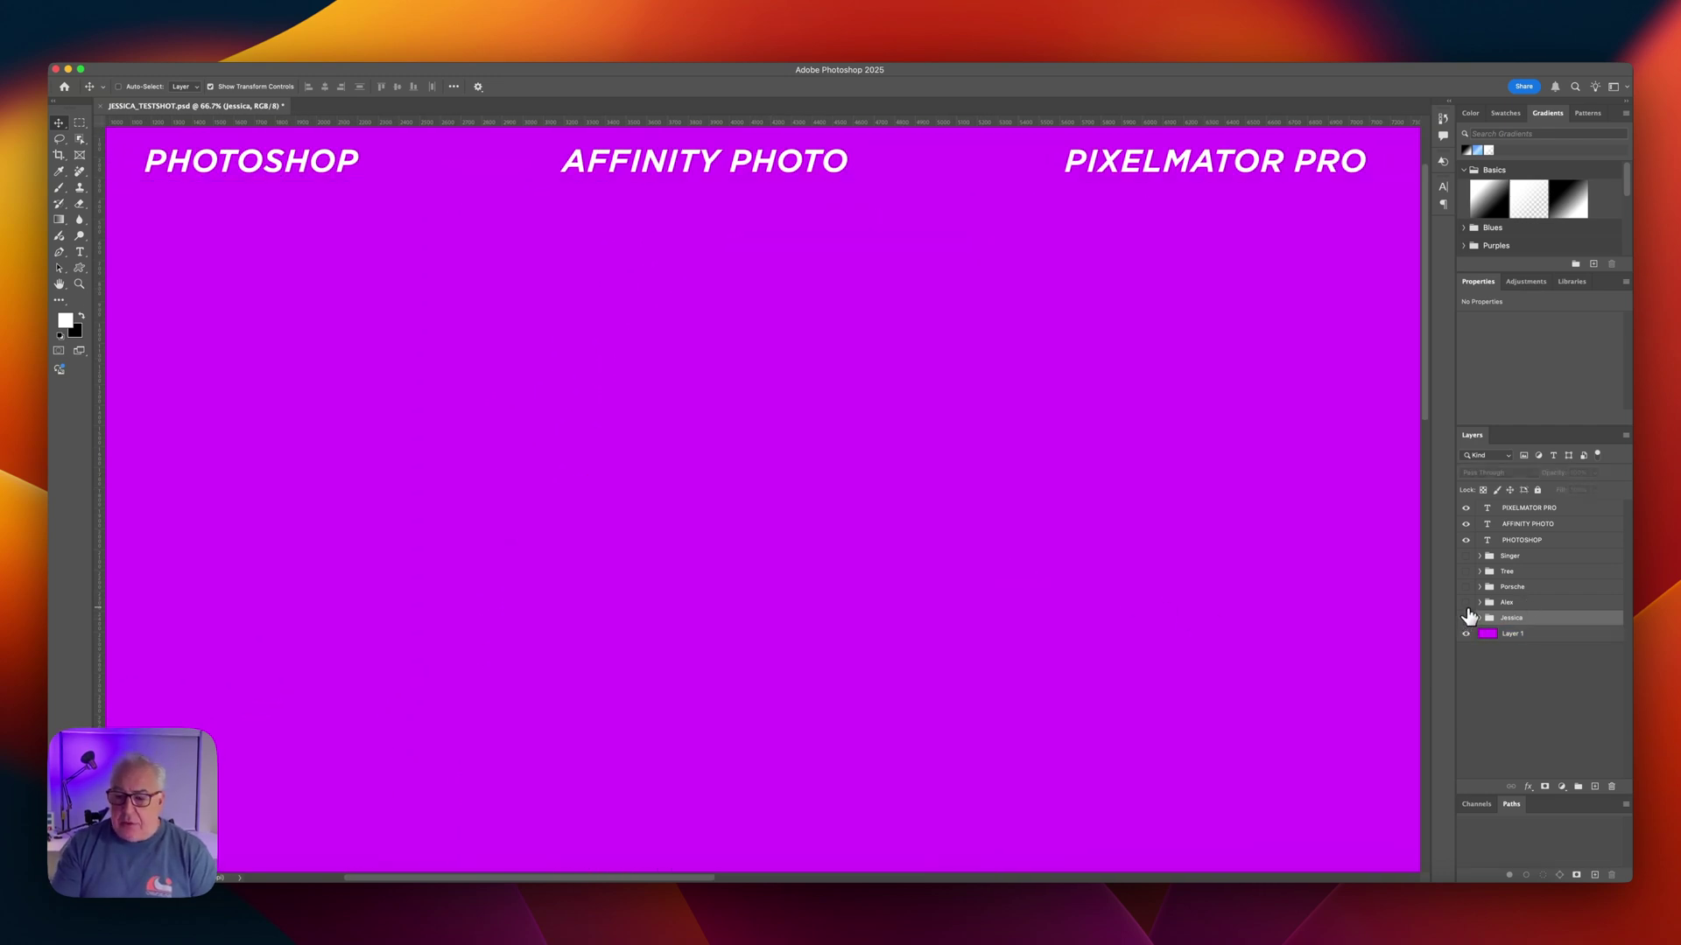
click(1466, 604)
click(1512, 634)
drag(852, 419, 870, 517)
key(super+1)
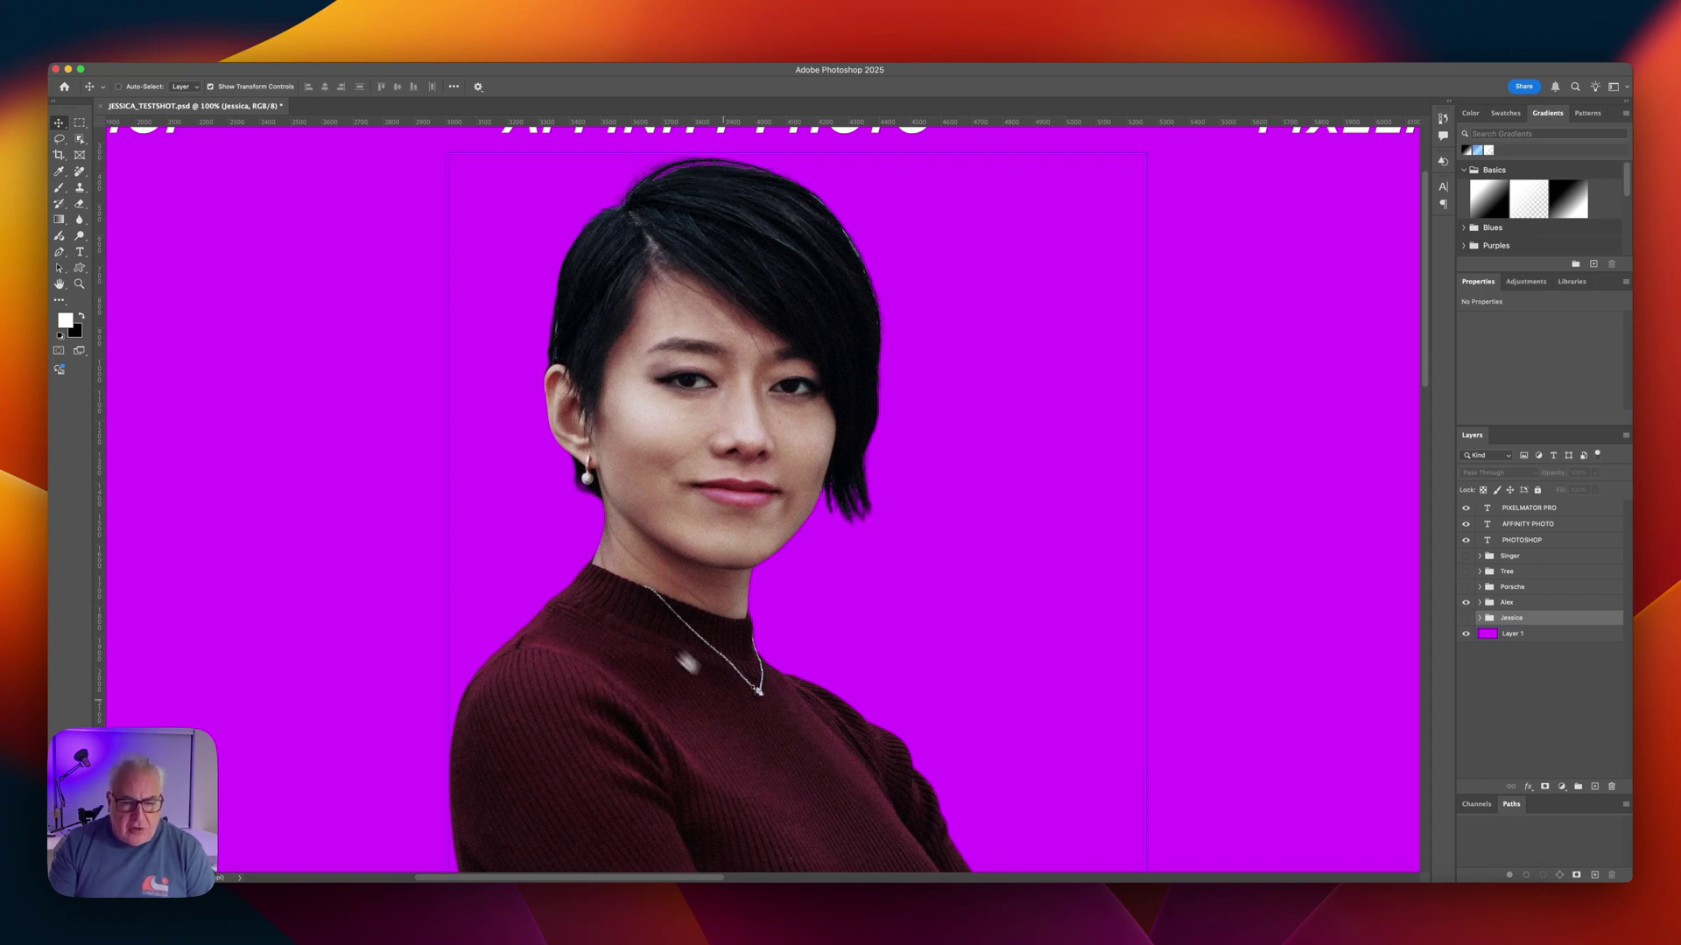
drag(724, 702, 811, 744)
Show the Porsche group in place of the short-haired woman's and examine the car cutout's windows, wheels and ground shadow at 66.7% zoom.
click(1506, 604)
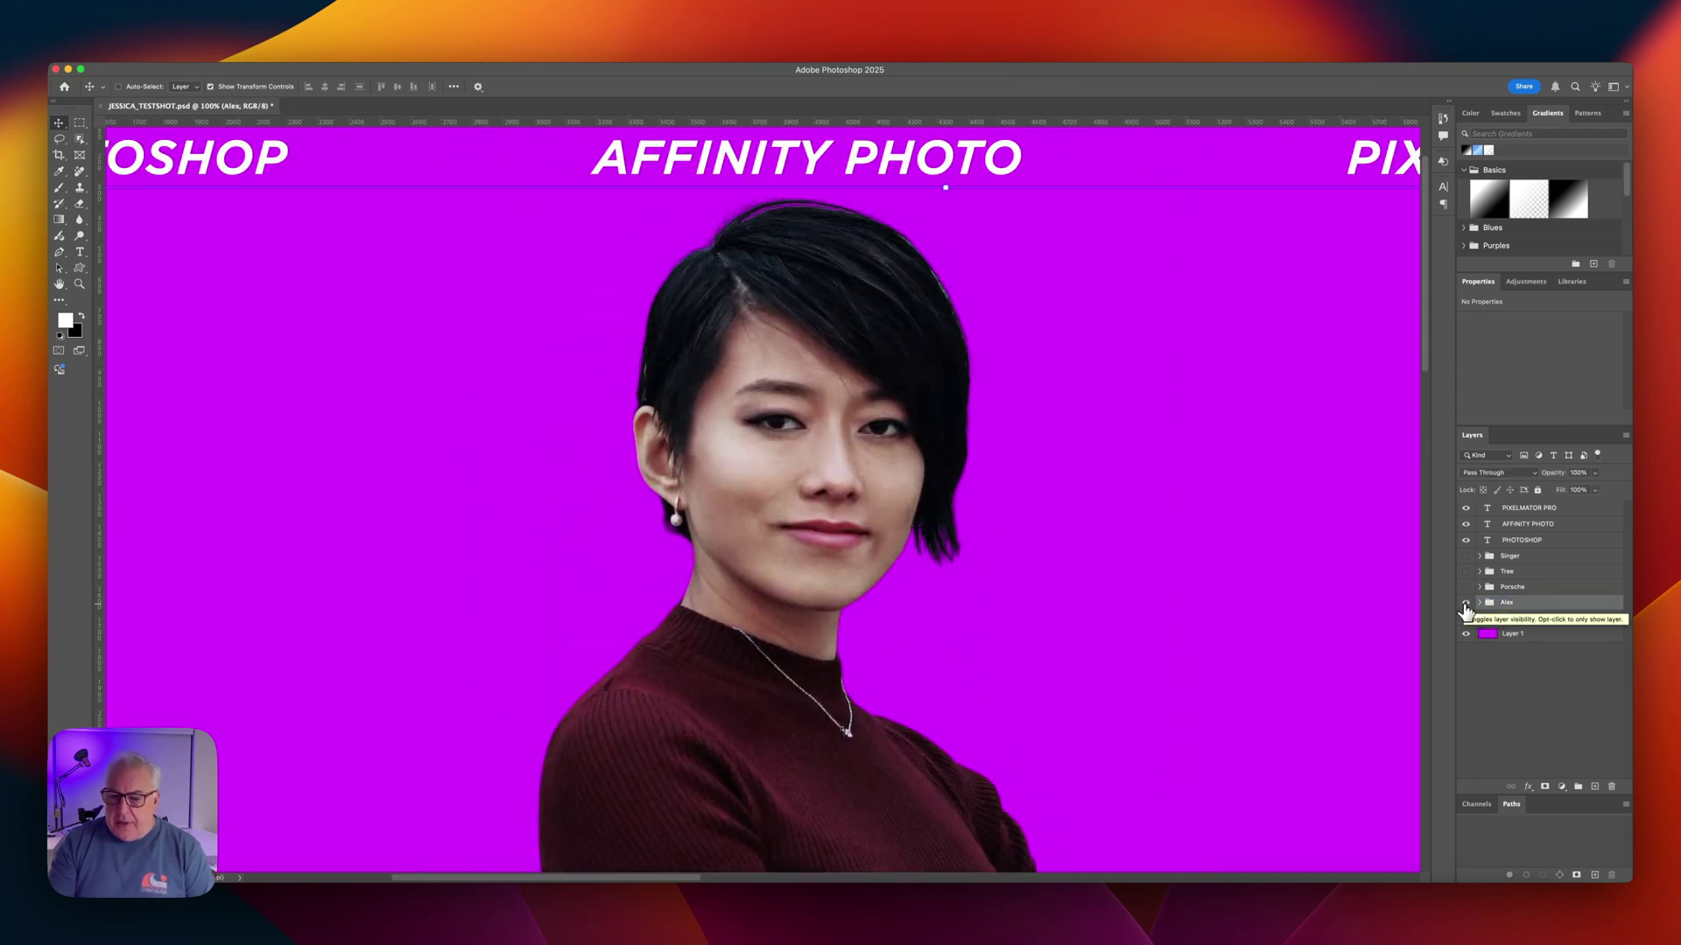
click(1466, 603)
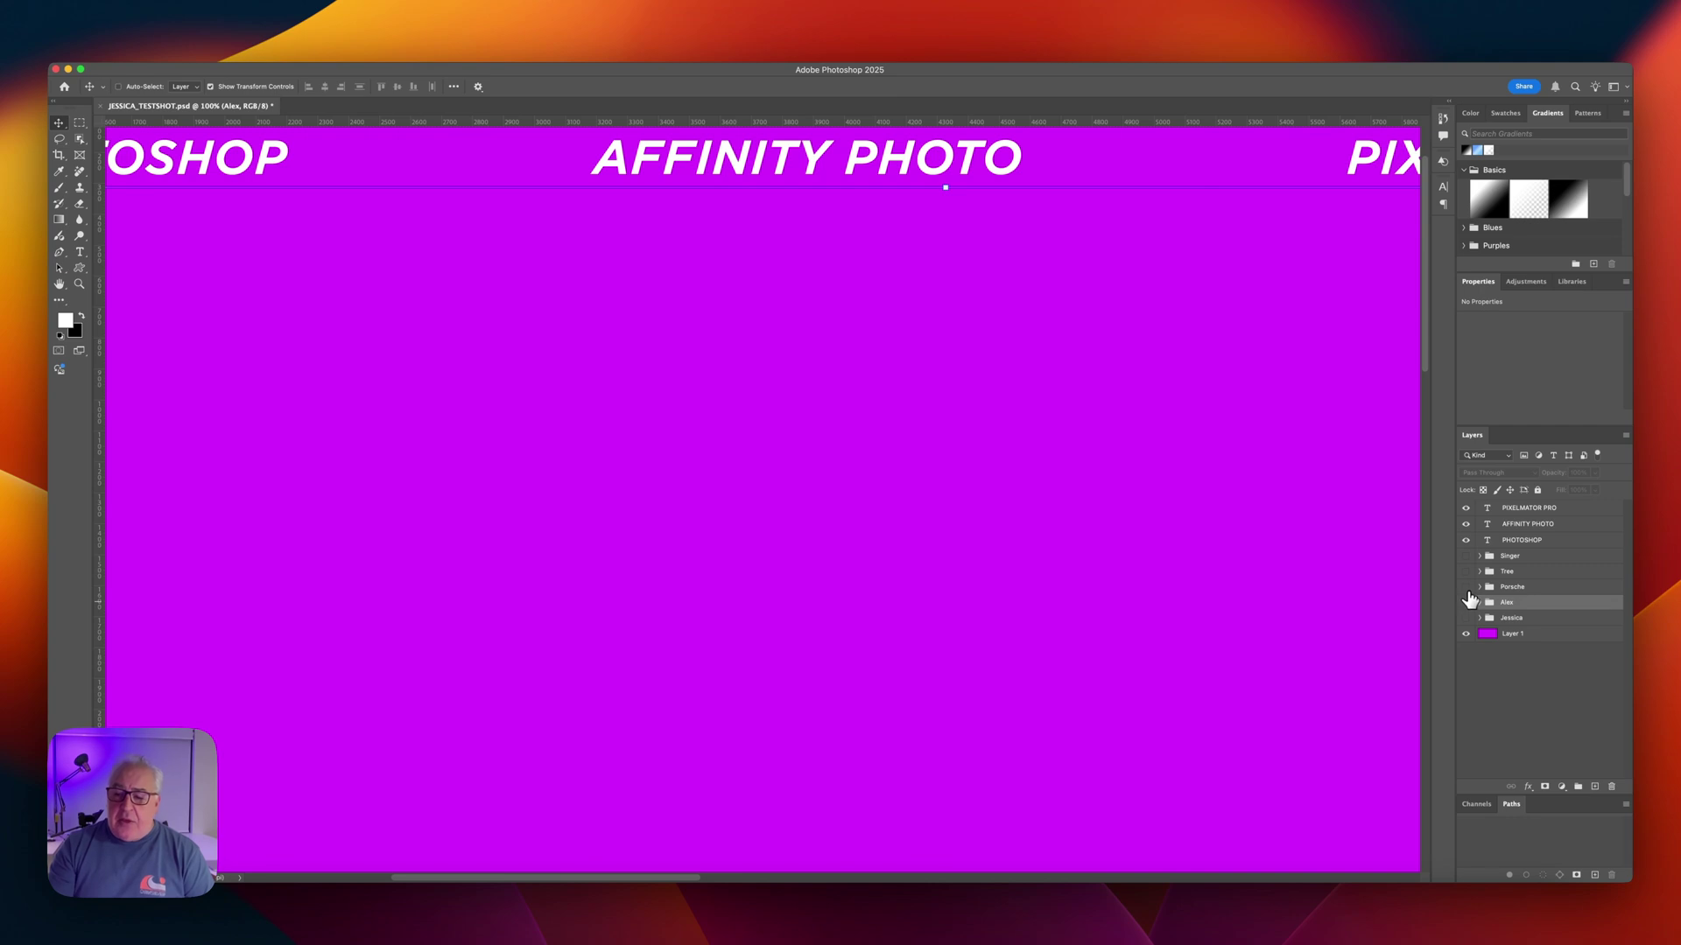
click(1466, 588)
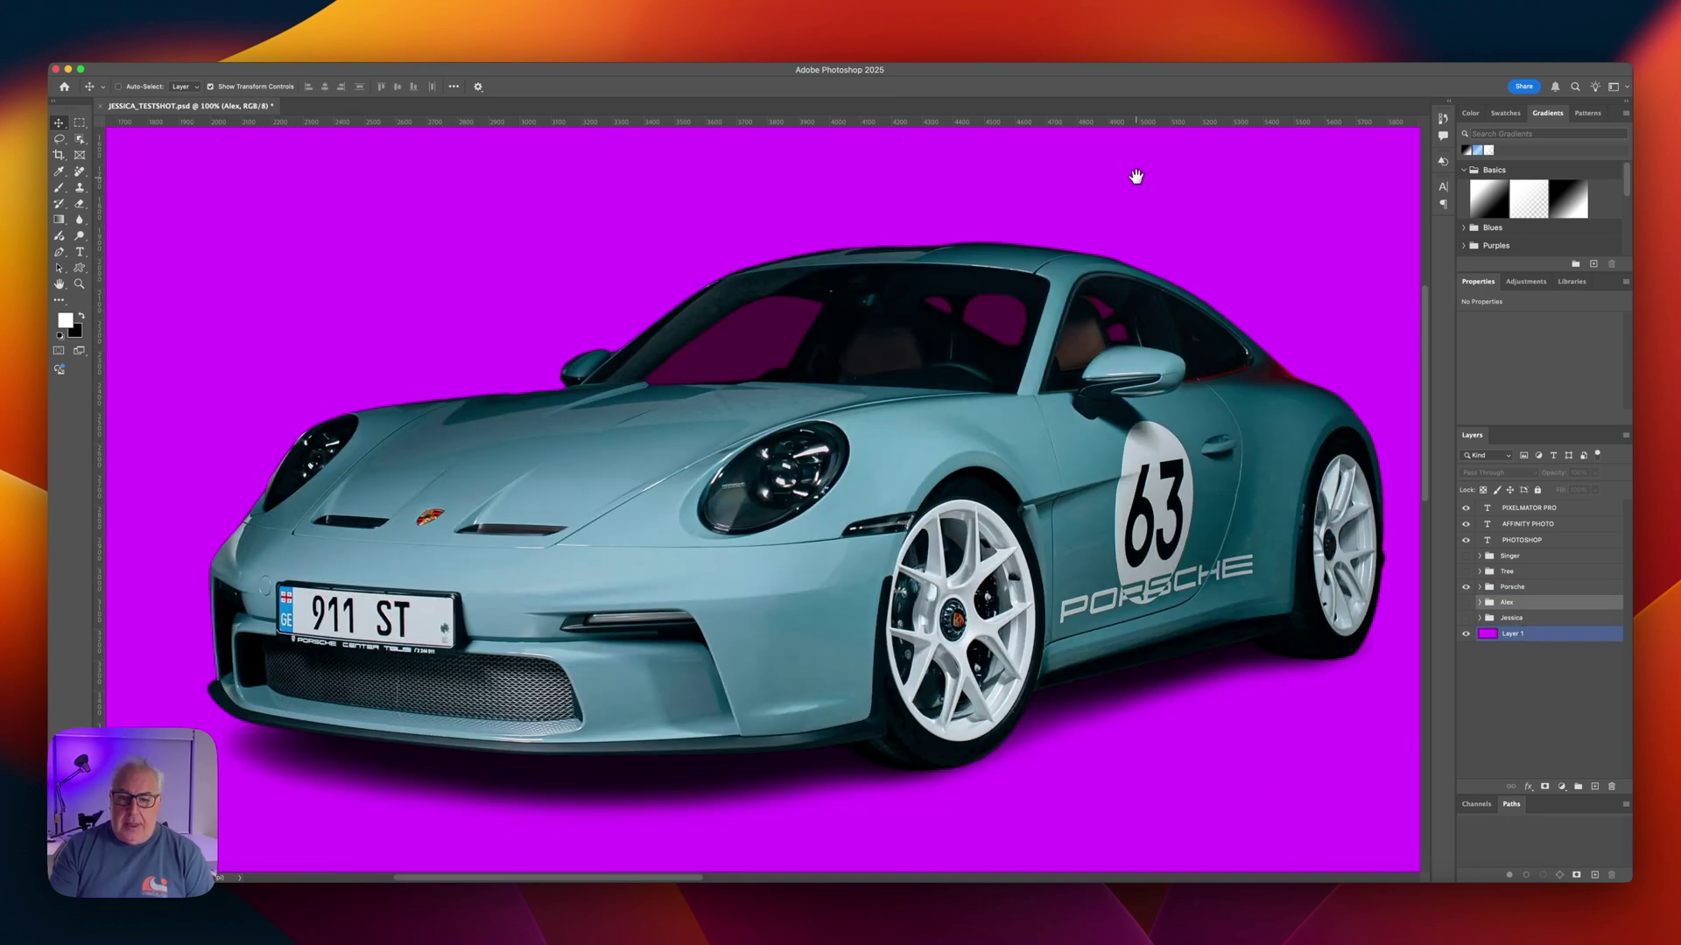
drag(1132, 173, 1106, 172)
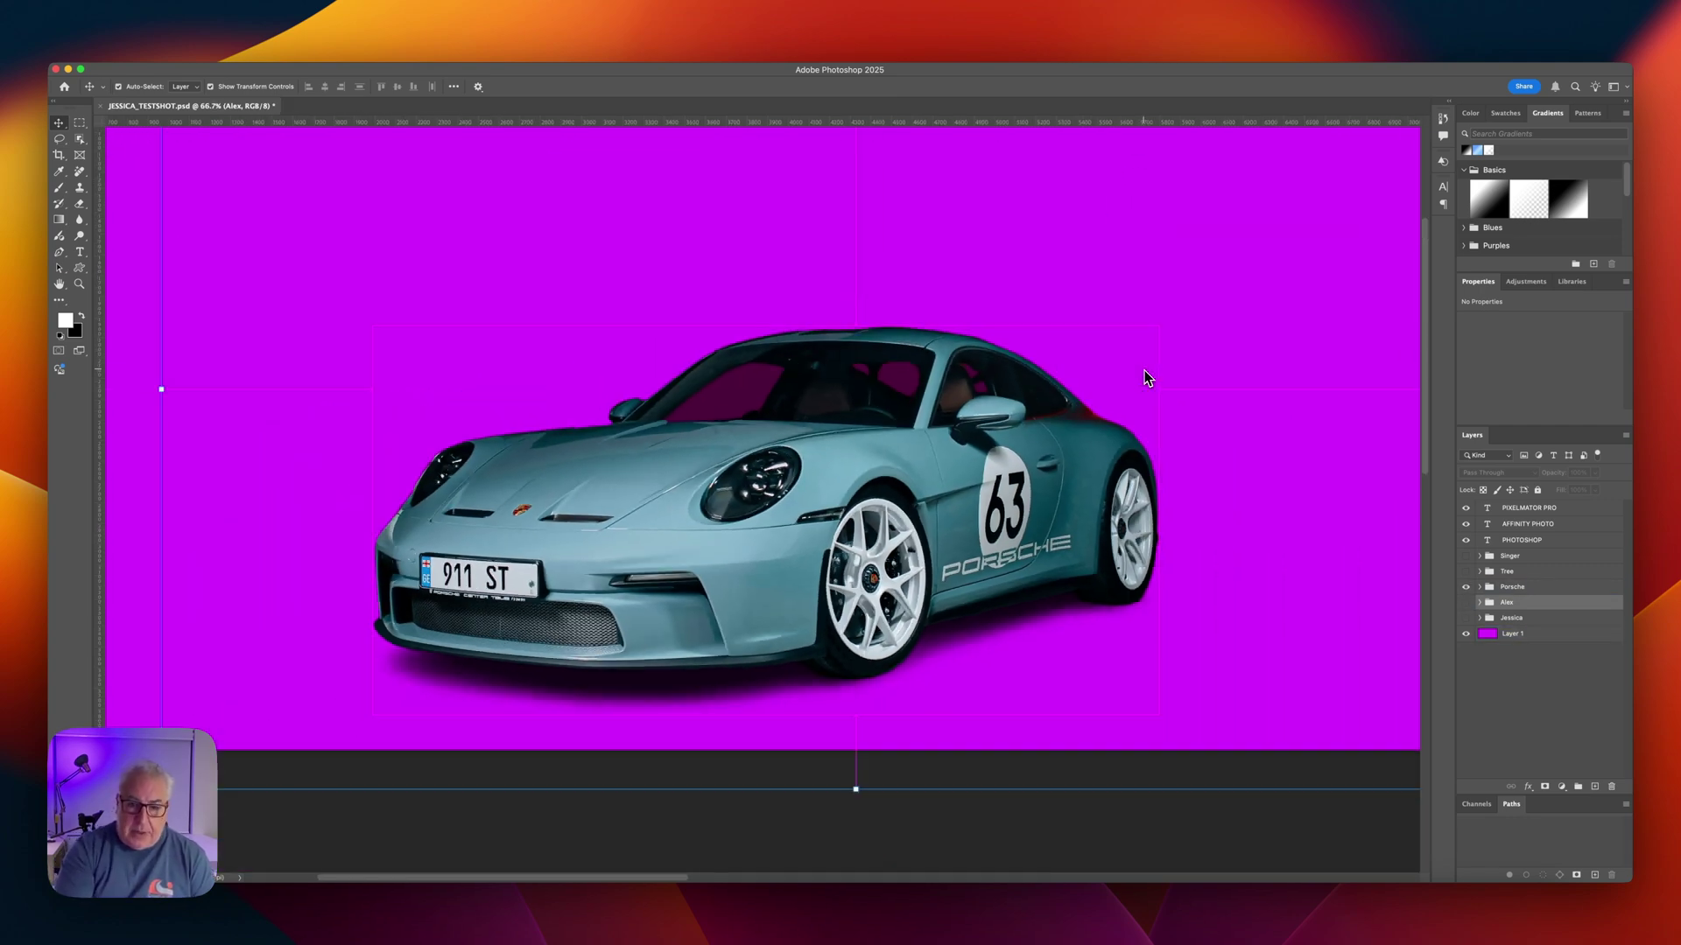
scroll(1217, 442, down, 2)
click(1173, 448)
drag(1054, 483, 1061, 445)
click(1511, 587)
drag(910, 471, 897, 392)
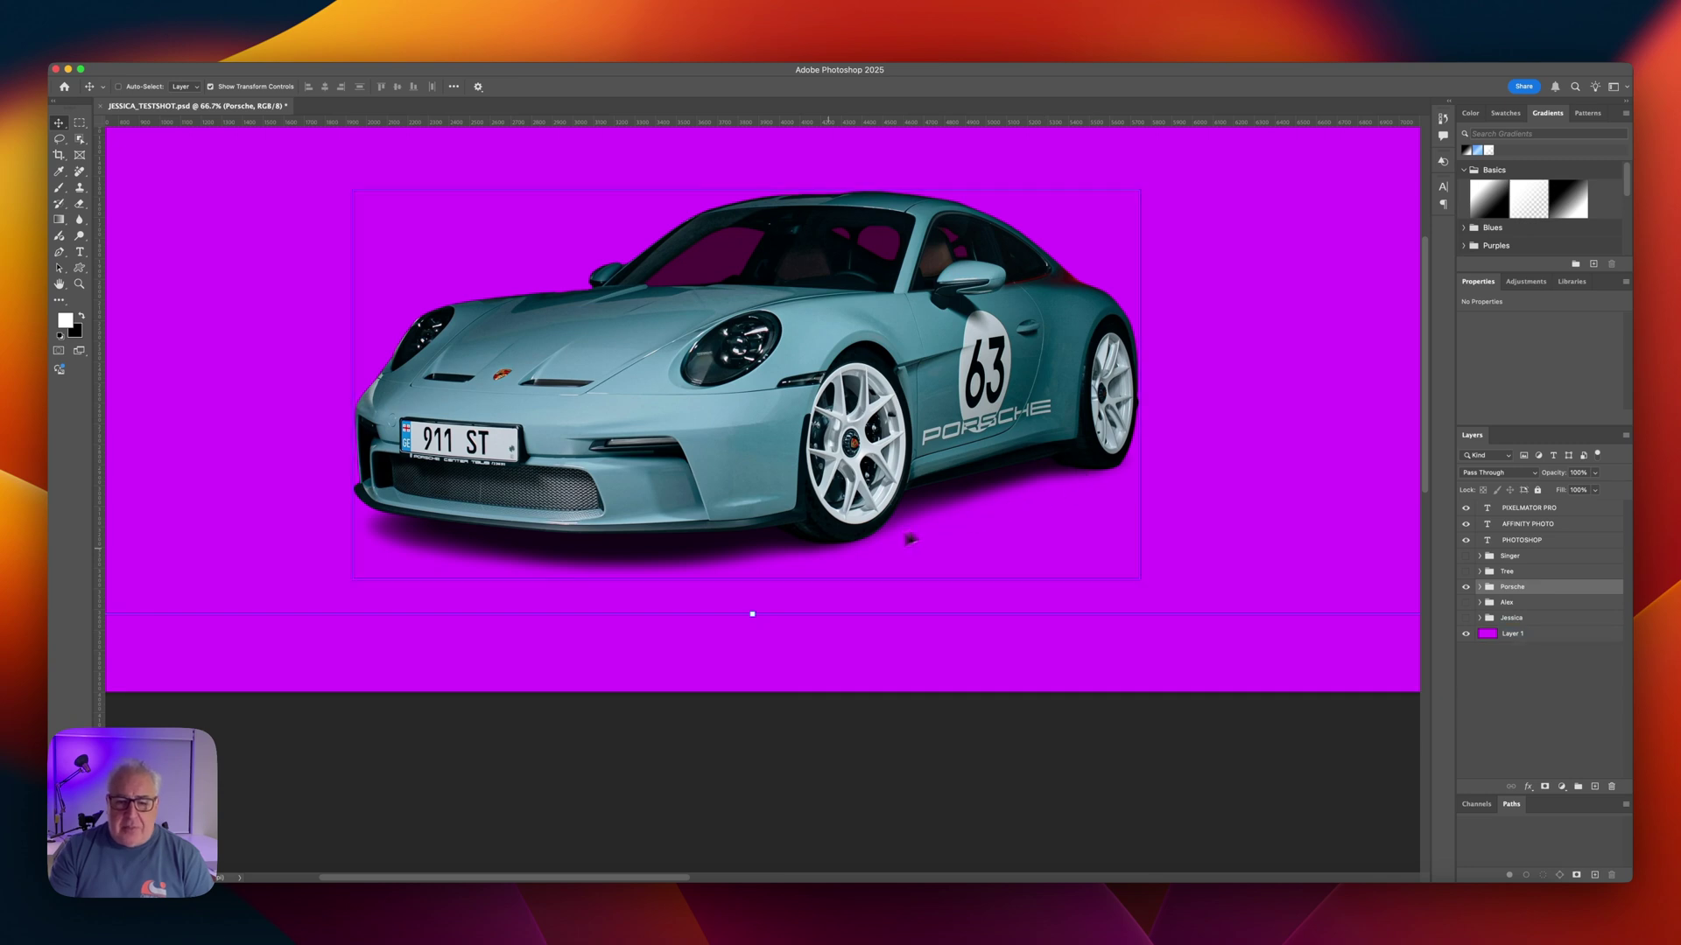
super+click(490, 589)
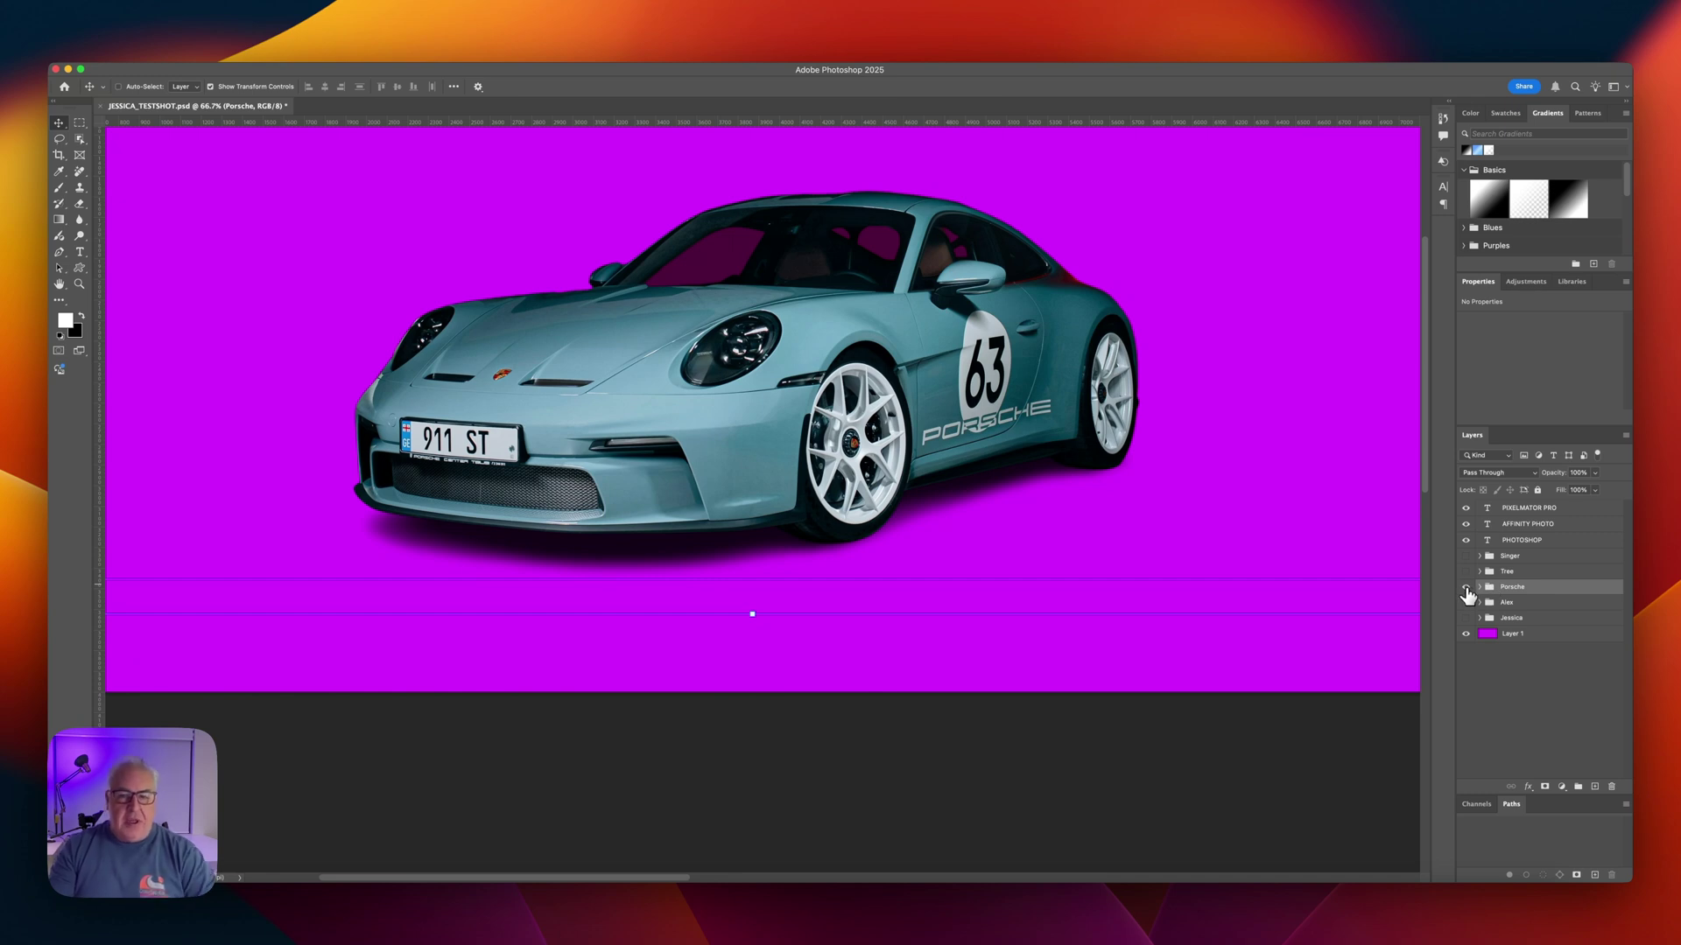
Show the Tree group in place of the Porsche group and bring the whole palm into view.
click(1467, 588)
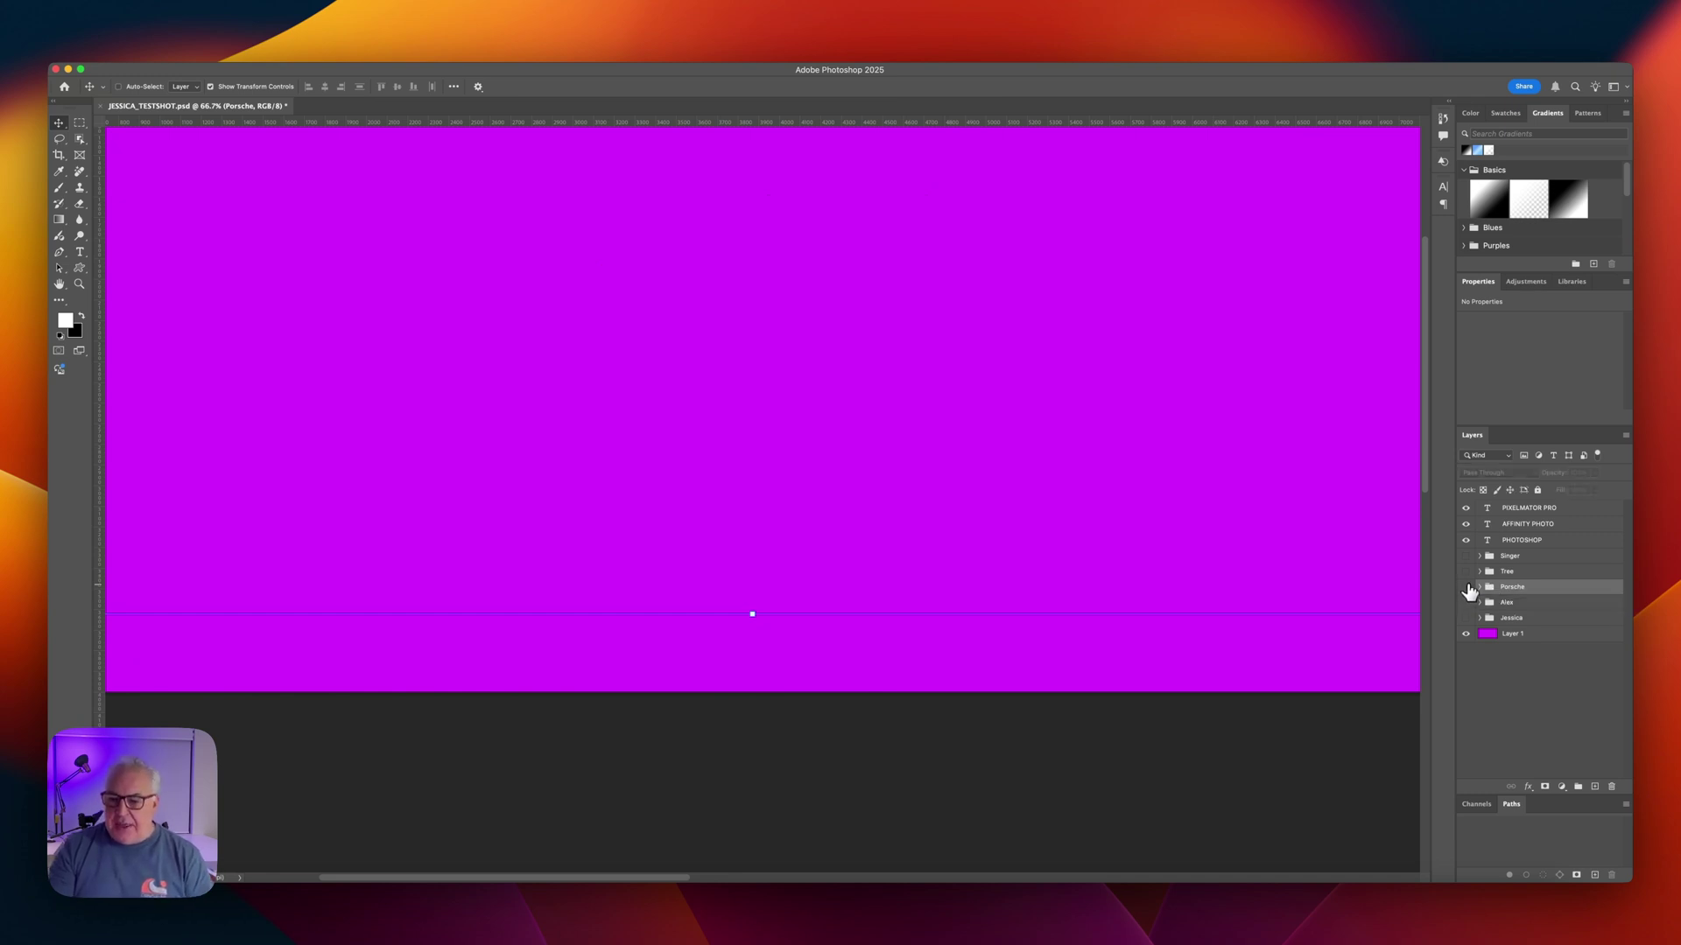
click(1467, 588)
click(1467, 588)
click(1467, 571)
drag(1132, 356, 1125, 640)
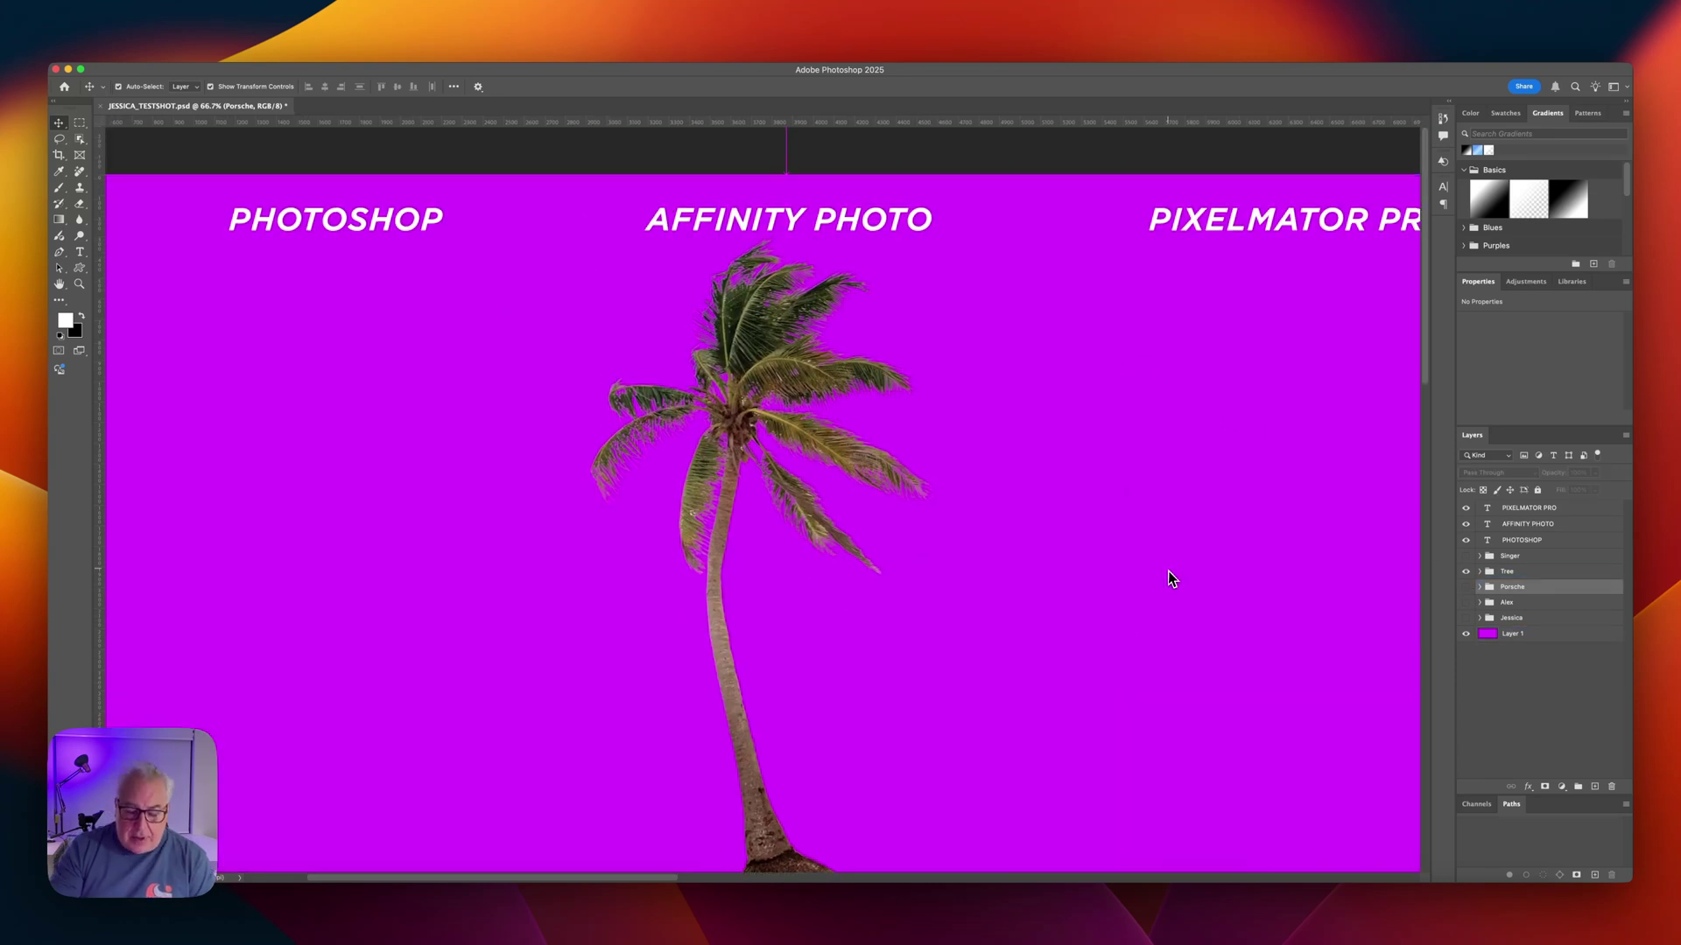
Examine the palm tree cutout at 200% zoom, checking the fronds, crown and trunk edges.
key(super+equal)
key(super+equal)
drag(999, 450, 1007, 411)
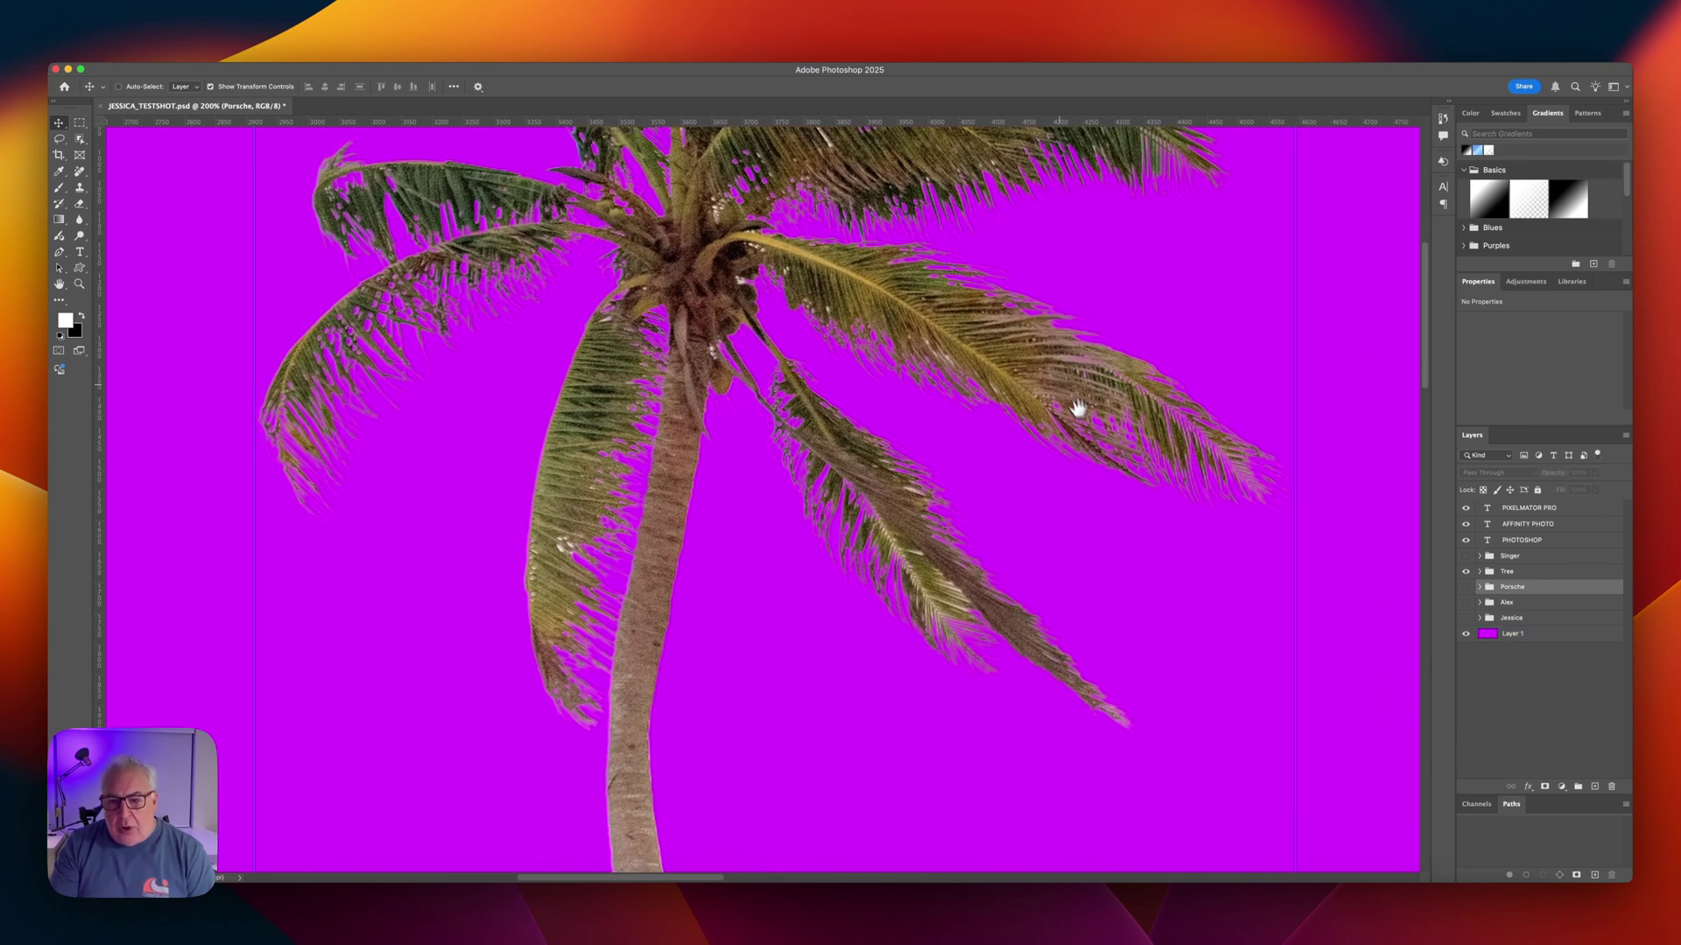
scroll(1062, 386, up, 5)
scroll(890, 373, up, 3)
drag(944, 498, 919, 421)
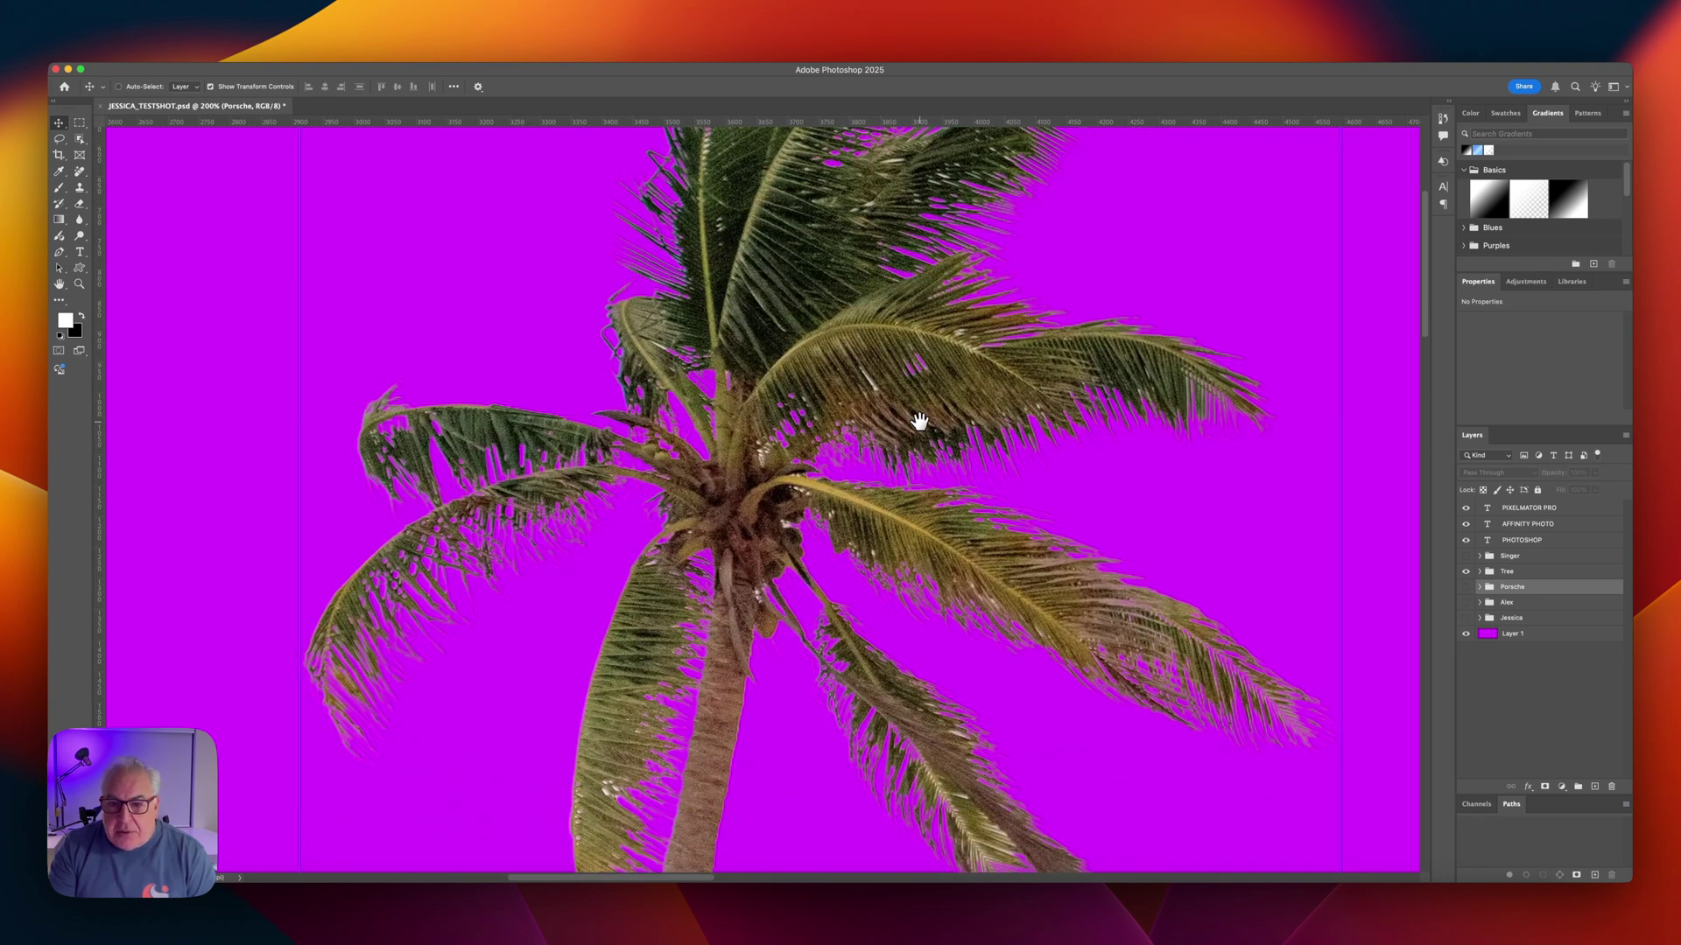
scroll(919, 421, down, 7)
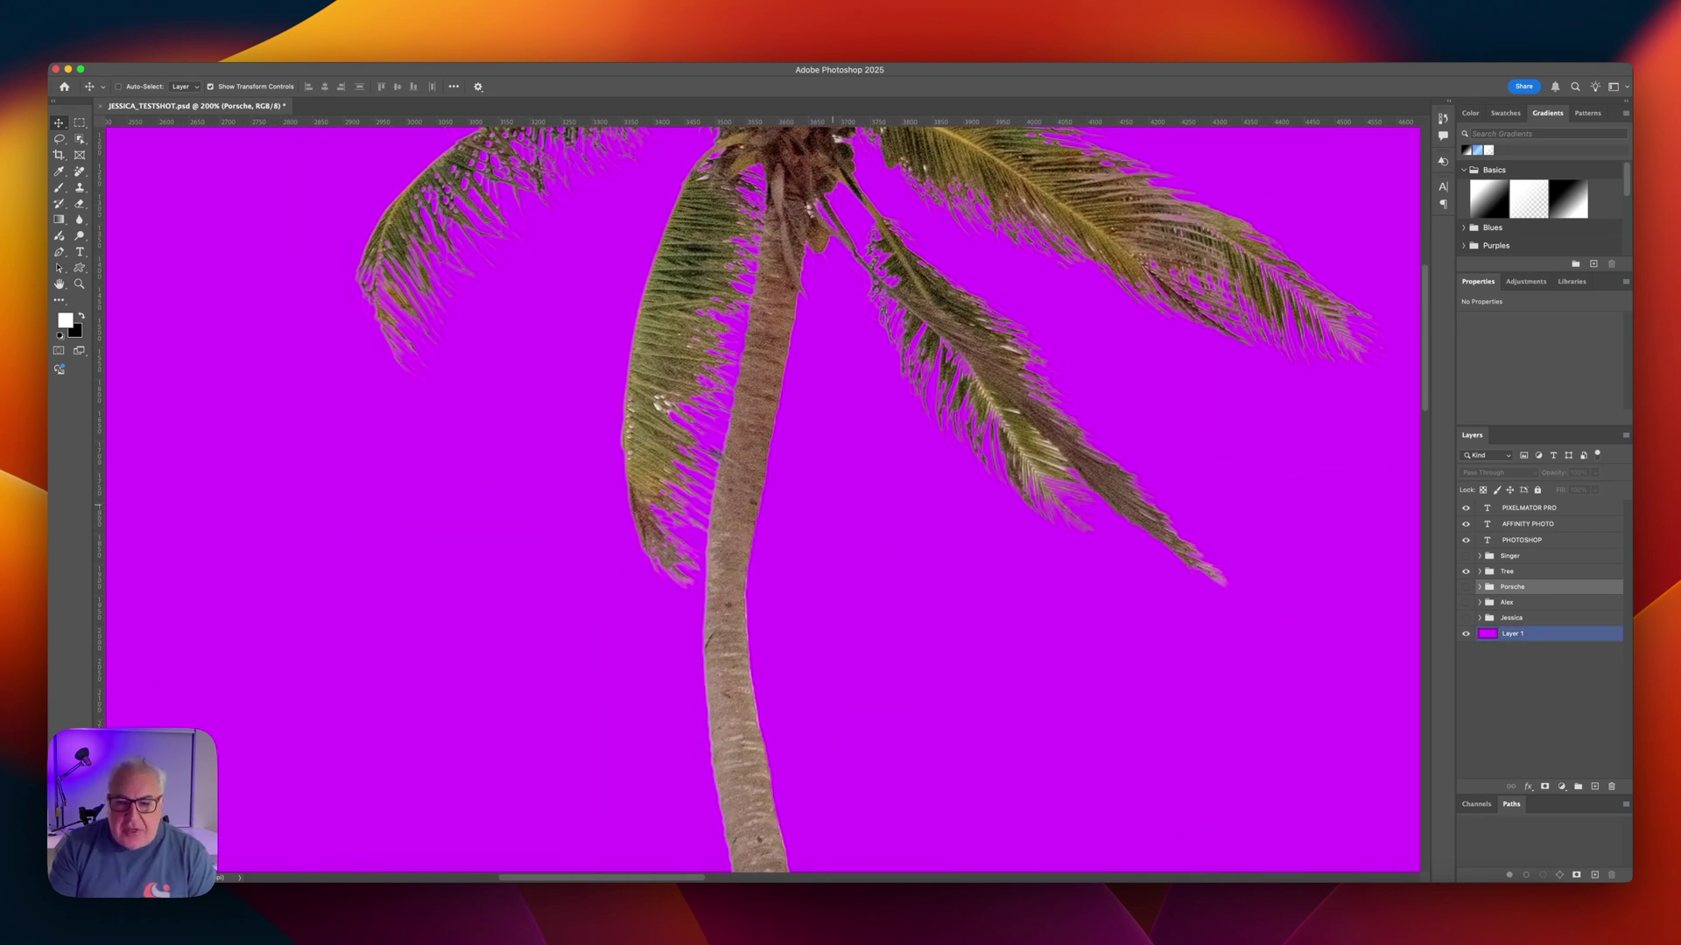
scroll(943, 403, down, 6)
Show the Singer group in place of the Tree group.
click(1513, 574)
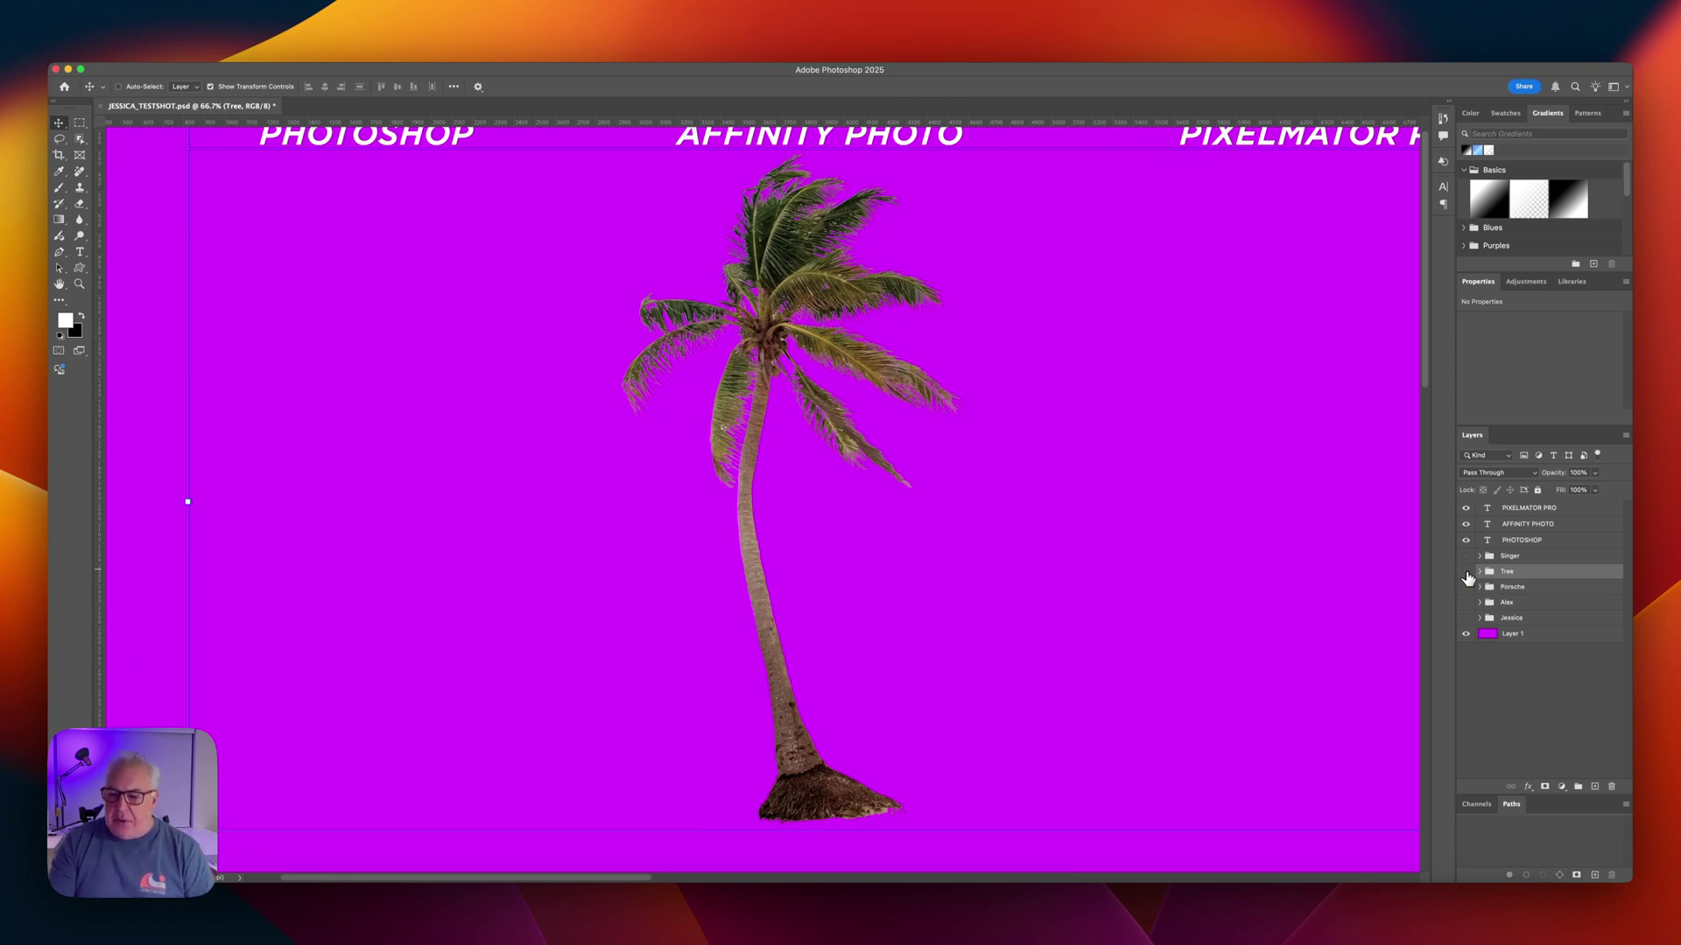
click(1466, 572)
click(1466, 557)
scroll(761, 589, up, 2)
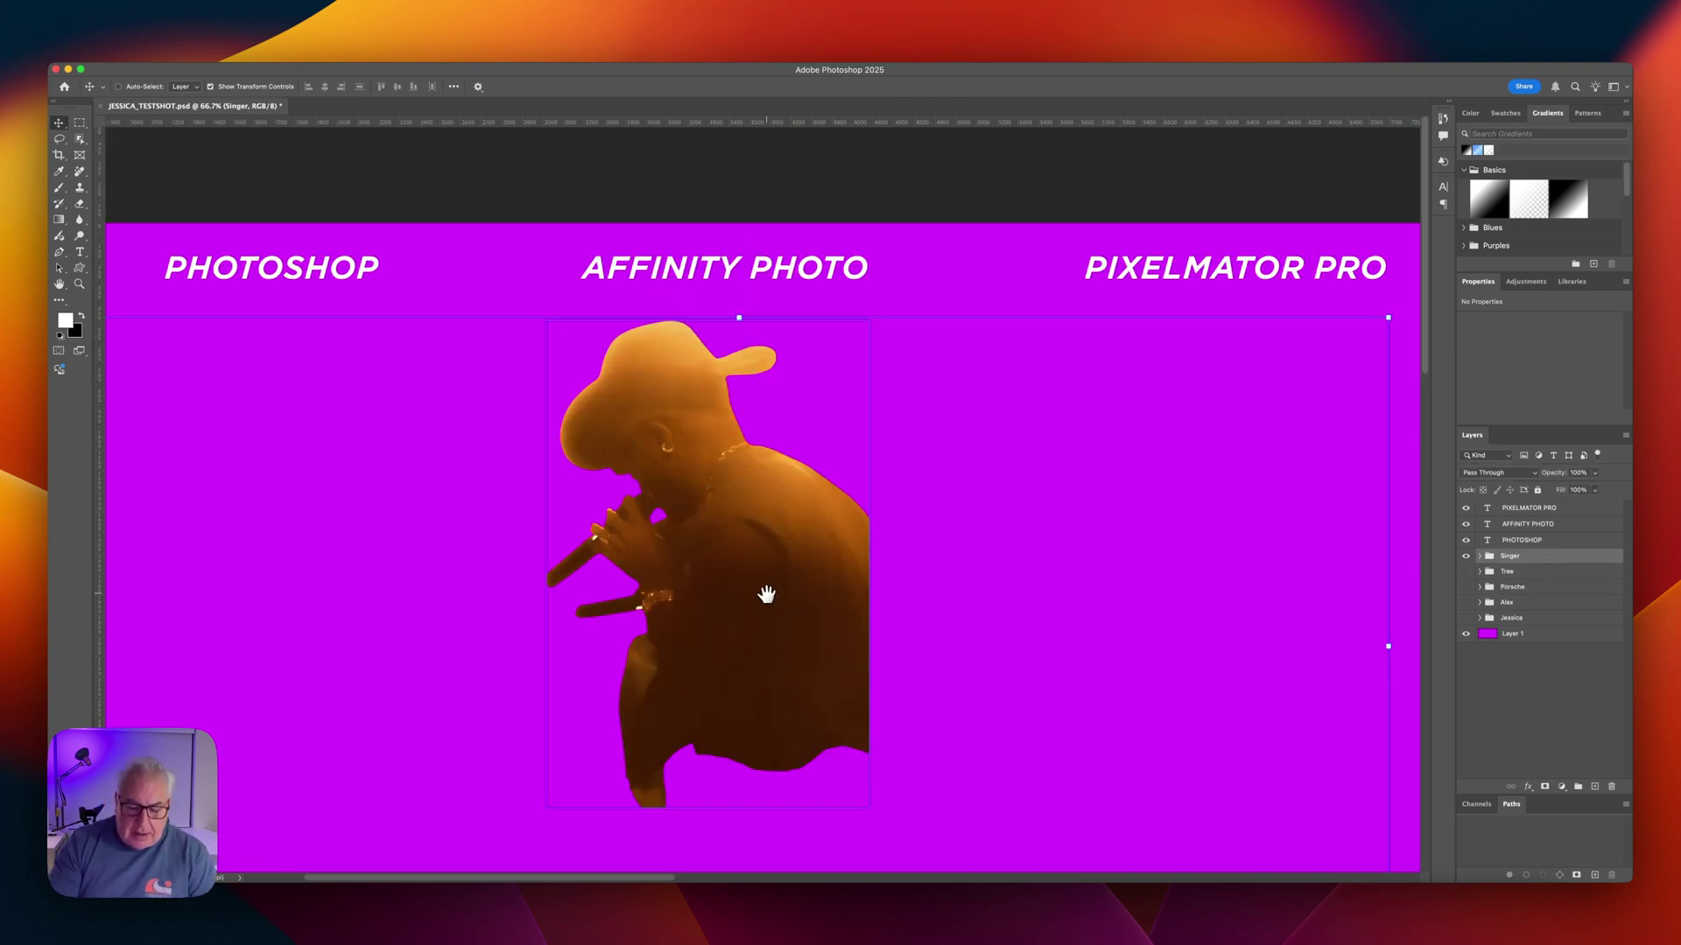
Examine the singer's single cutout at 100% zoom around the microphones, the gap beside the hand, the arm and the lower edge.
scroll(762, 589, up, 3)
scroll(761, 578, down, 2)
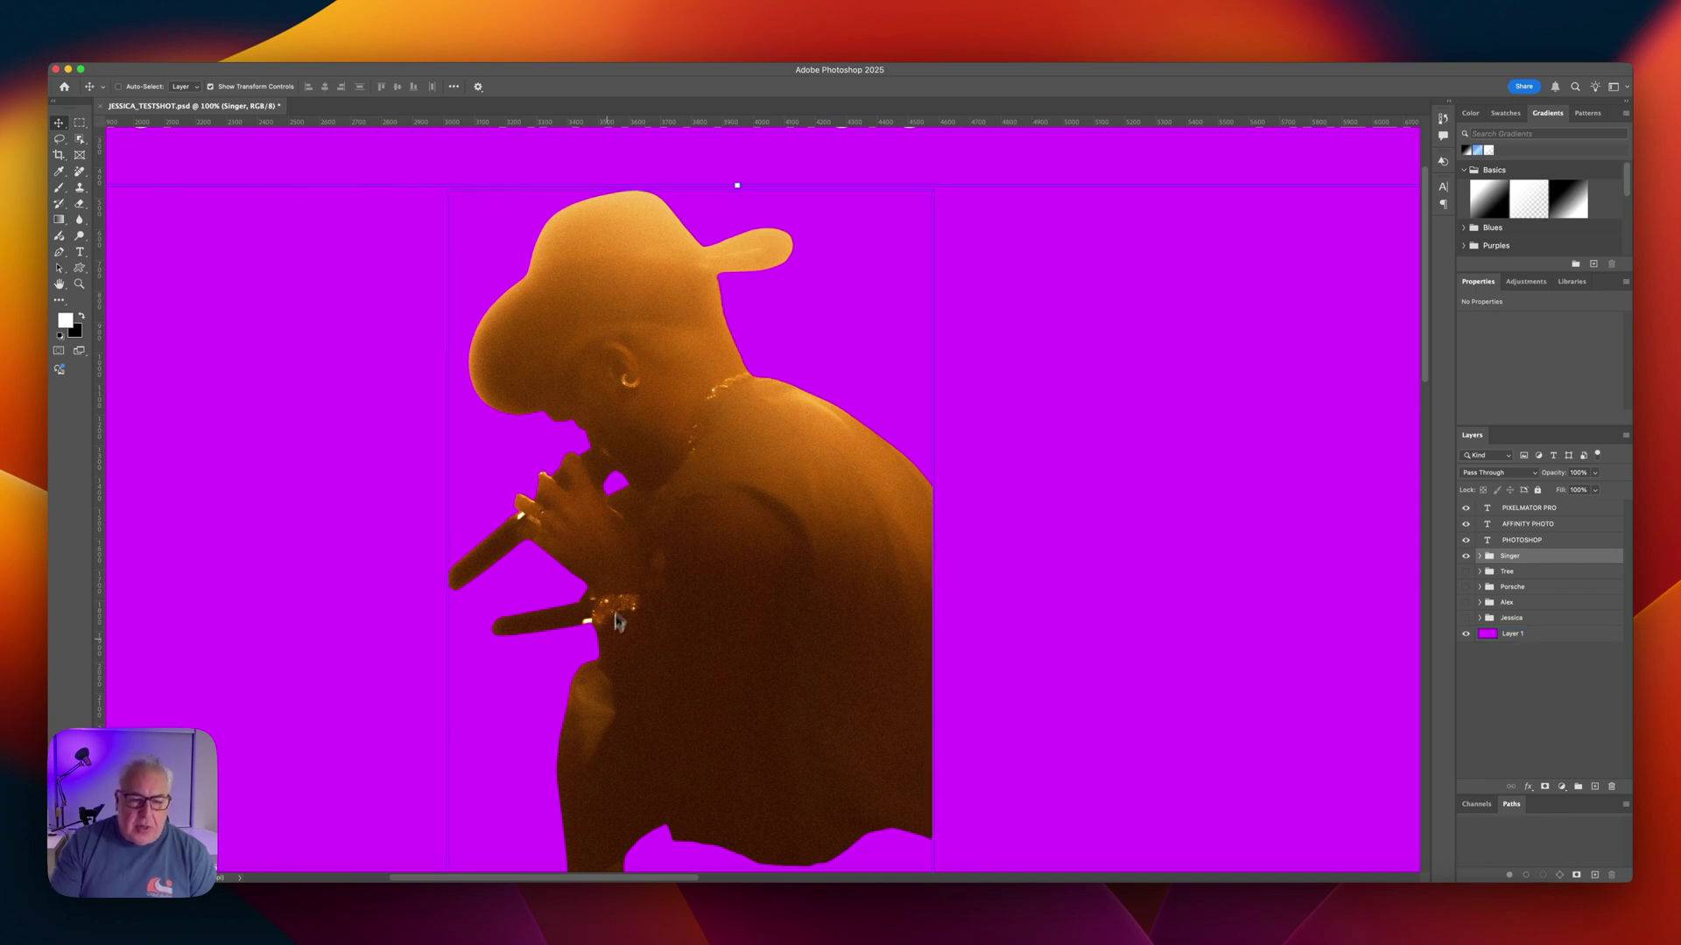
scroll(638, 537, down, 5)
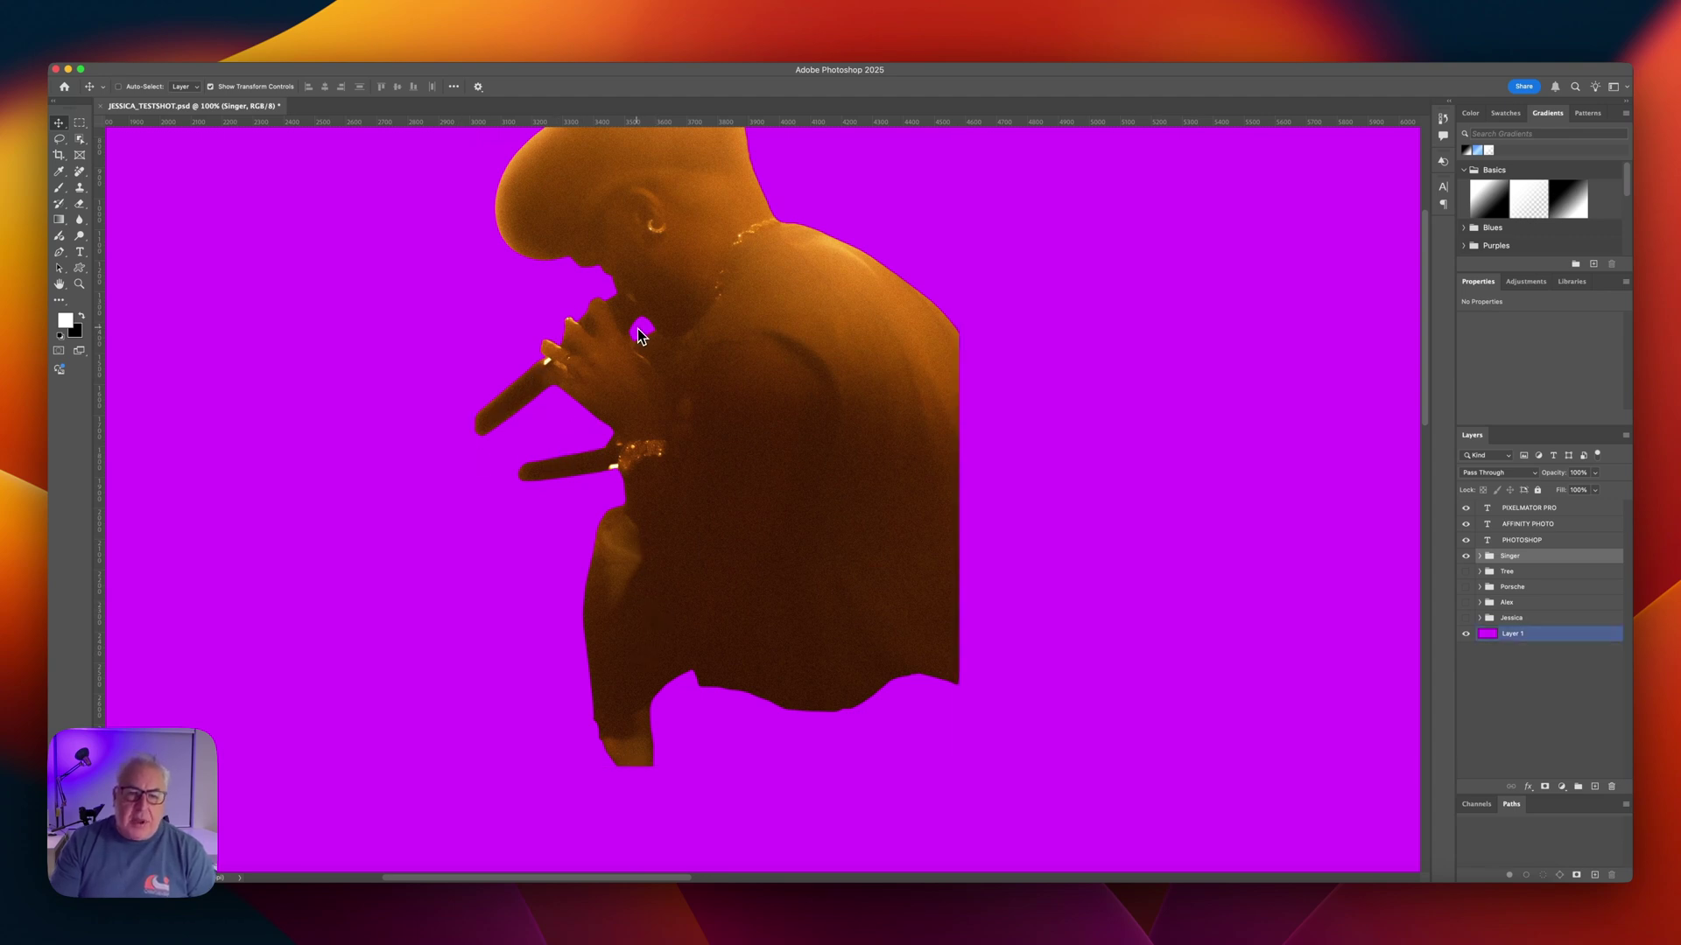
drag(667, 296, 738, 426)
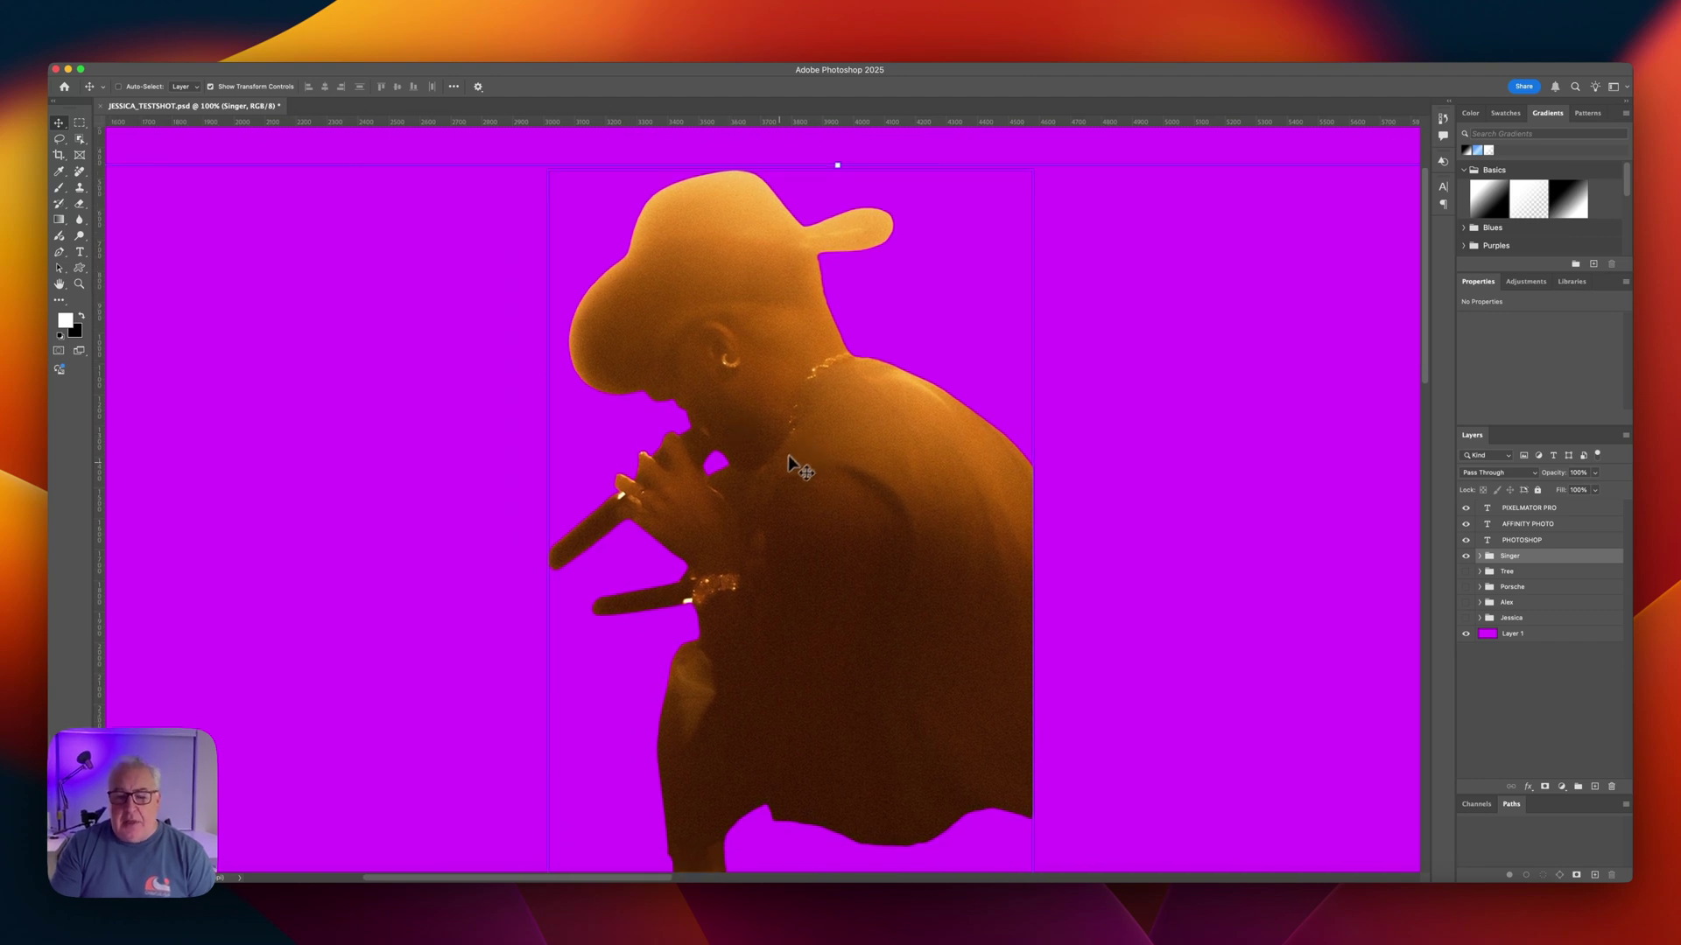
drag(851, 498, 843, 421)
key(alt+comma)
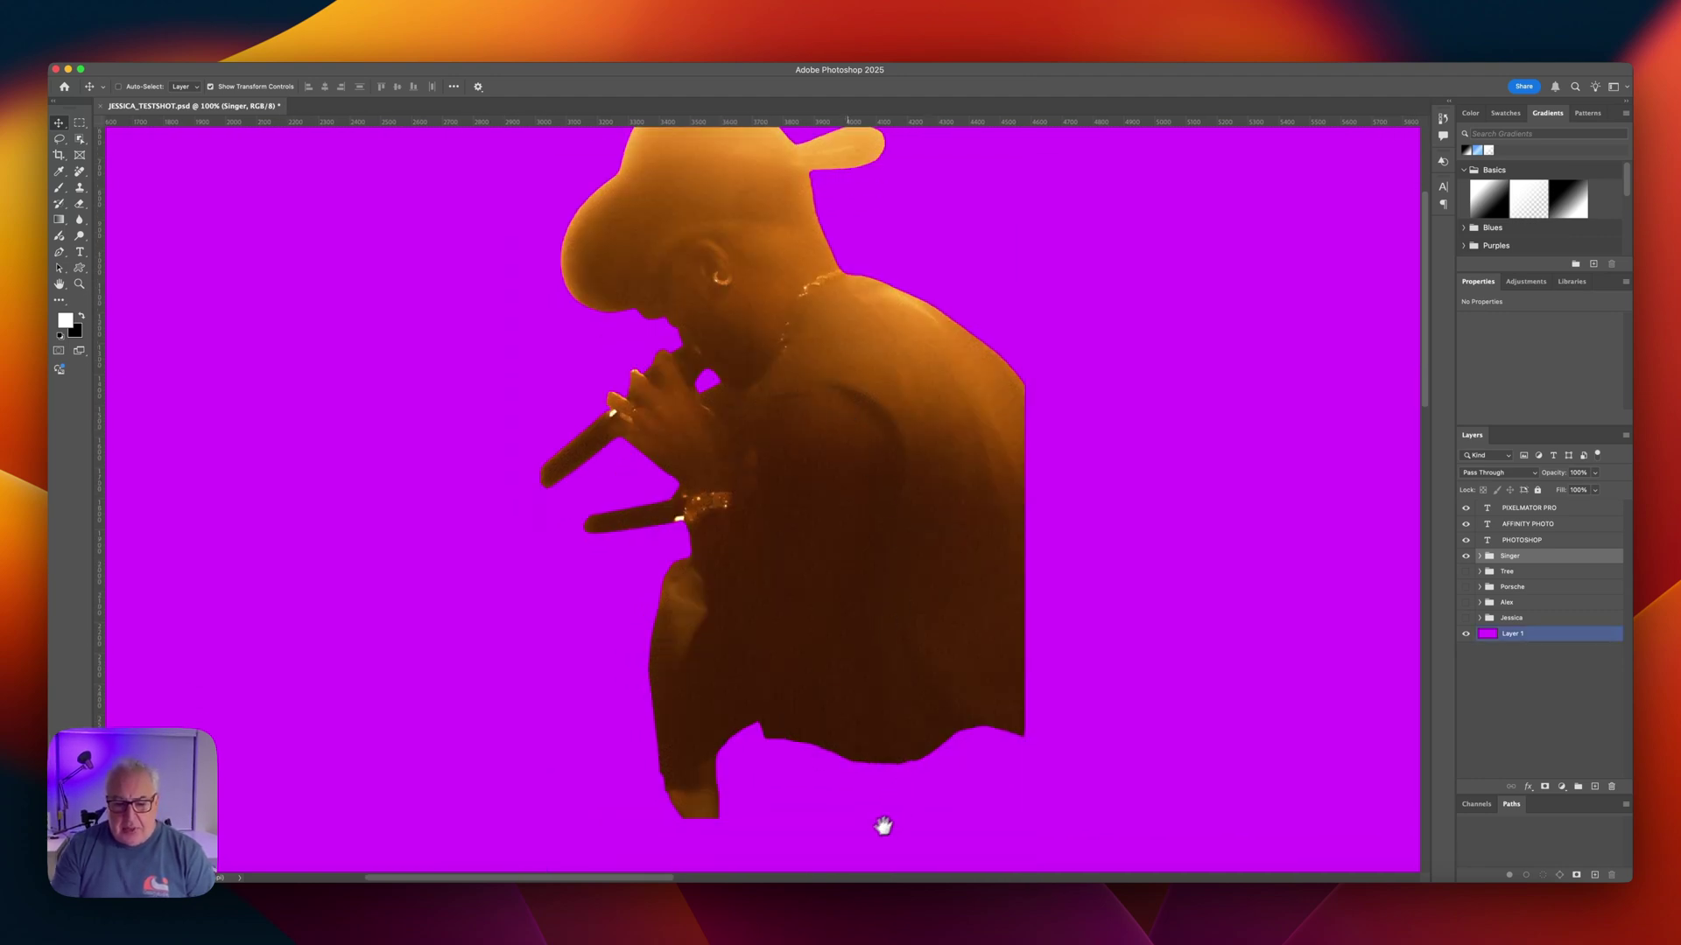
click(1532, 558)
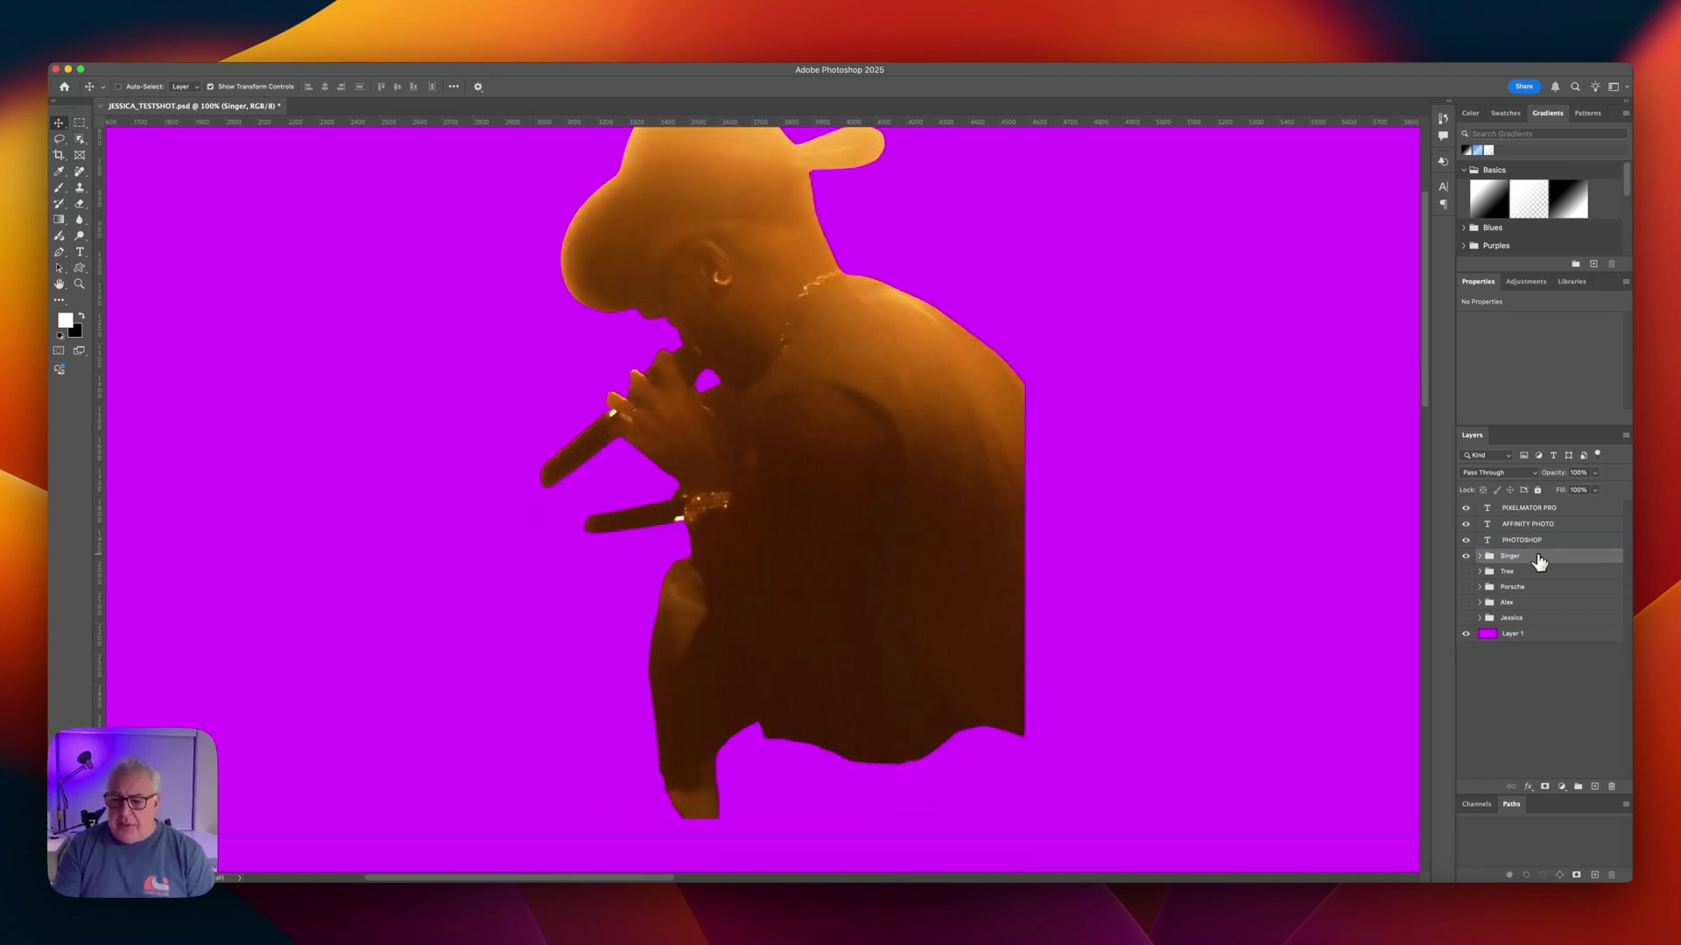